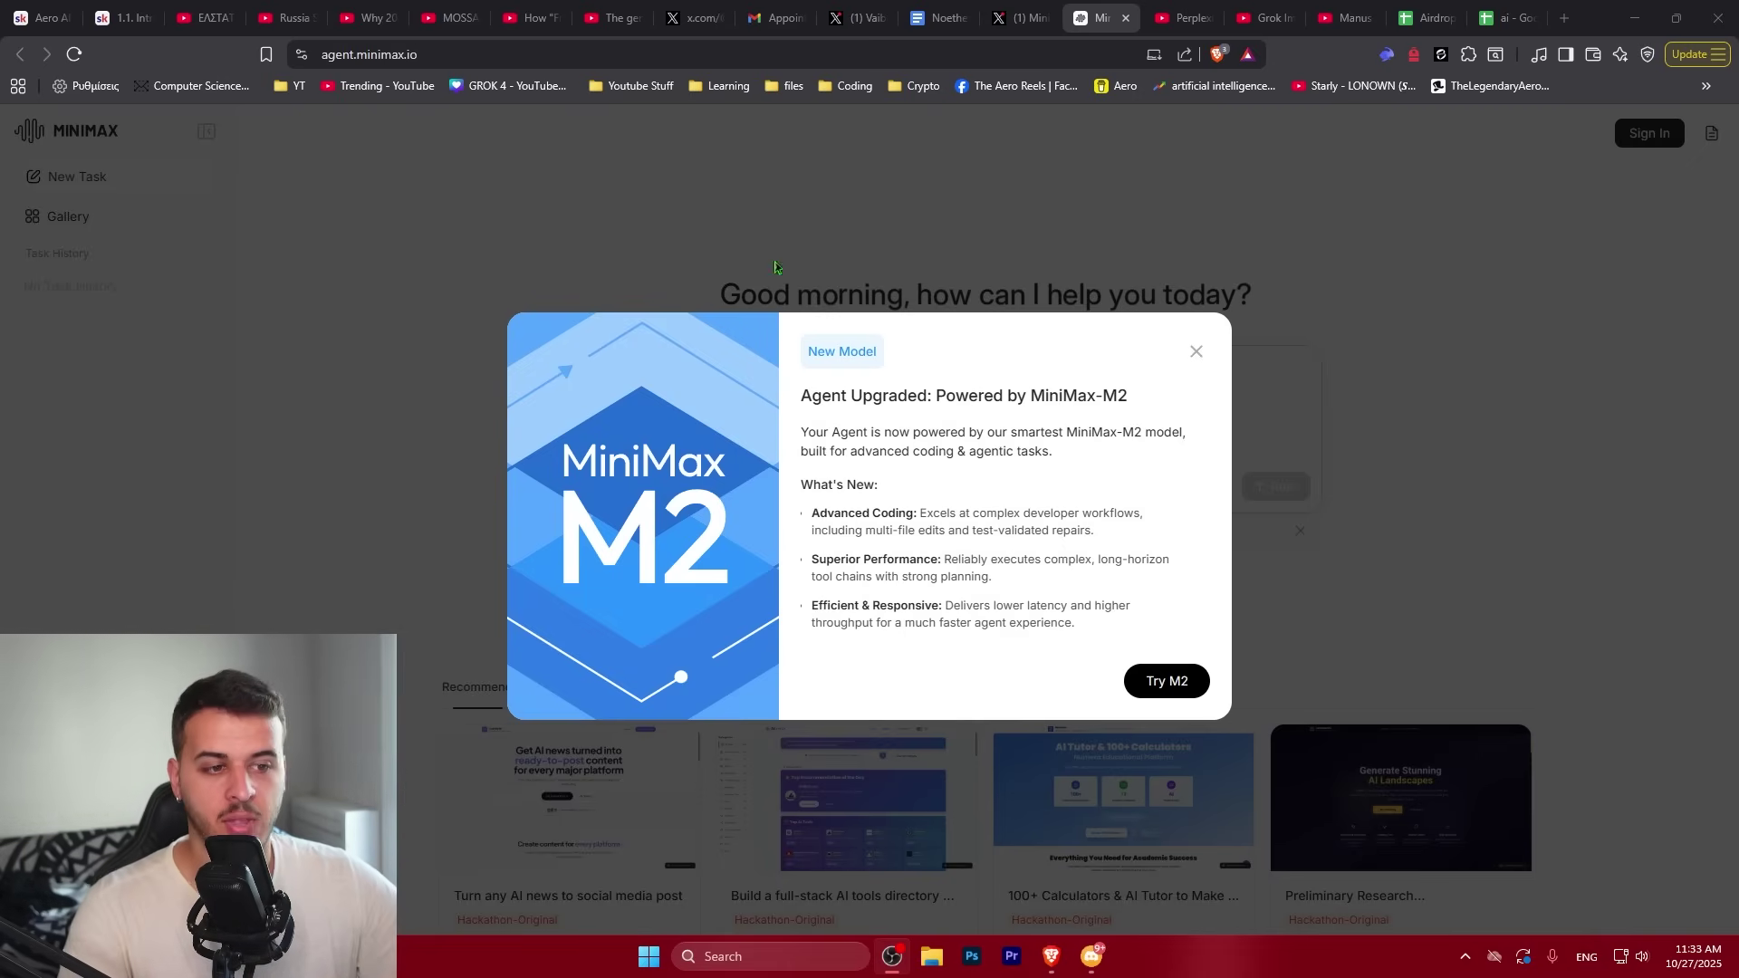
Dismiss the MiniMax-M2 announcement and review MiniMax's open-sourcing post on X, including its replies and the enlarged benchmark charts
click(1196, 352)
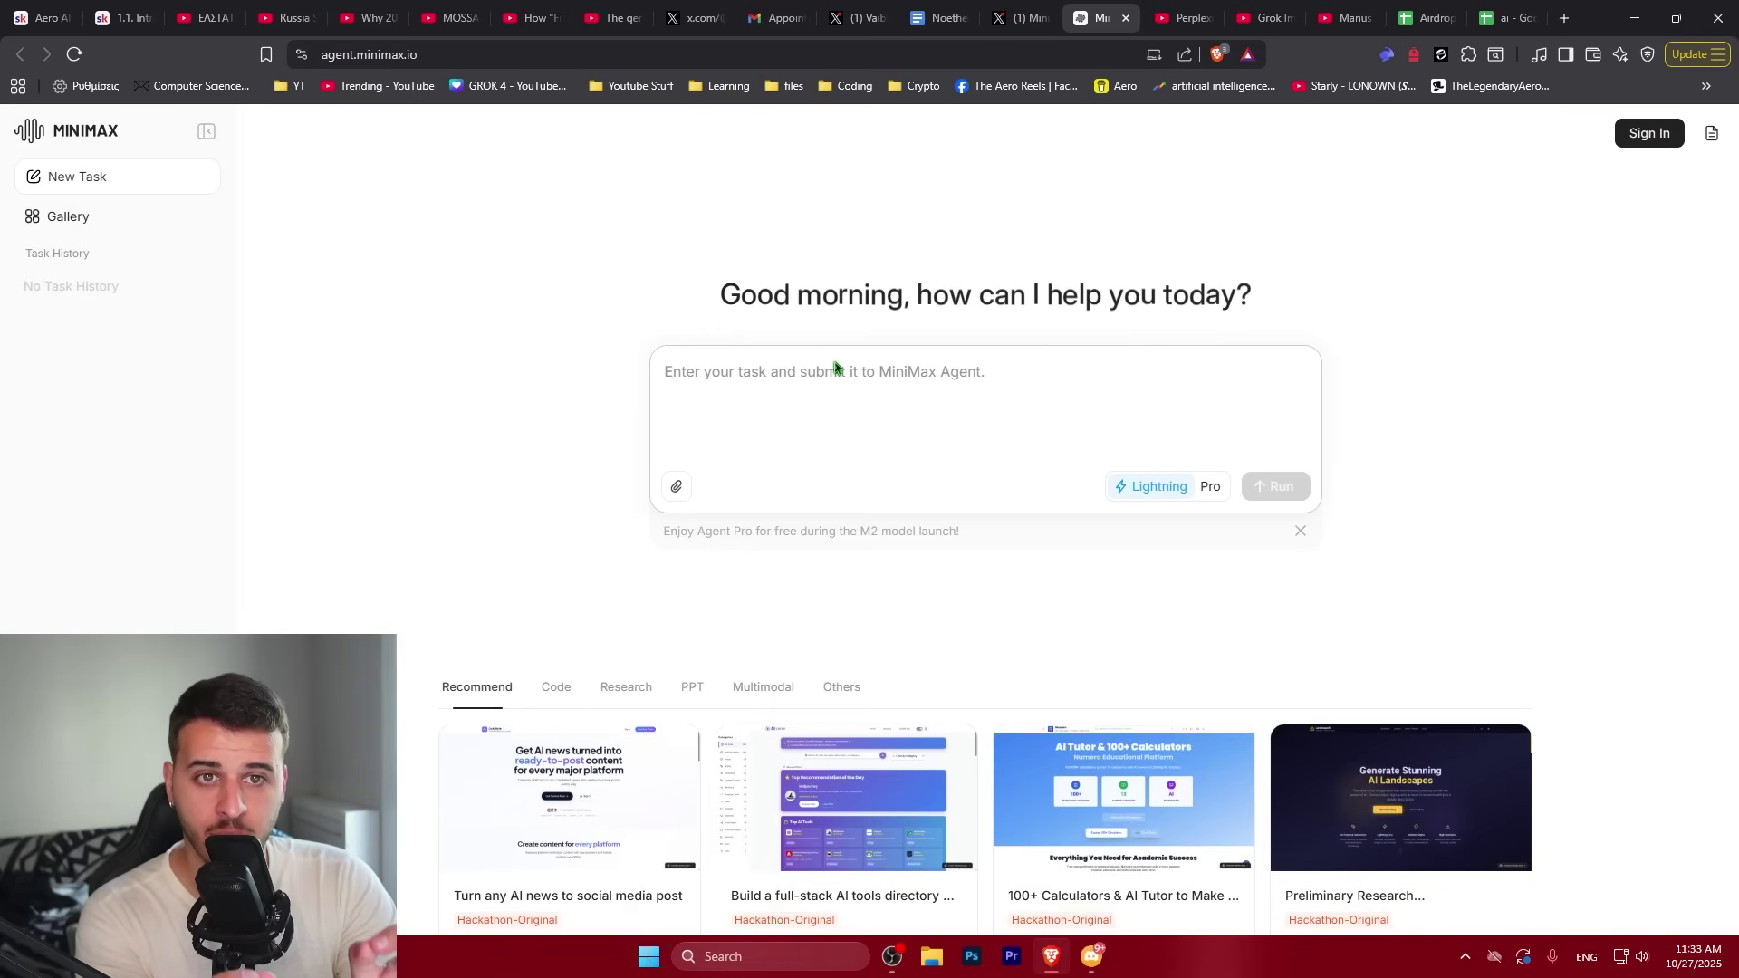
key(ctrl+shift+Tab)
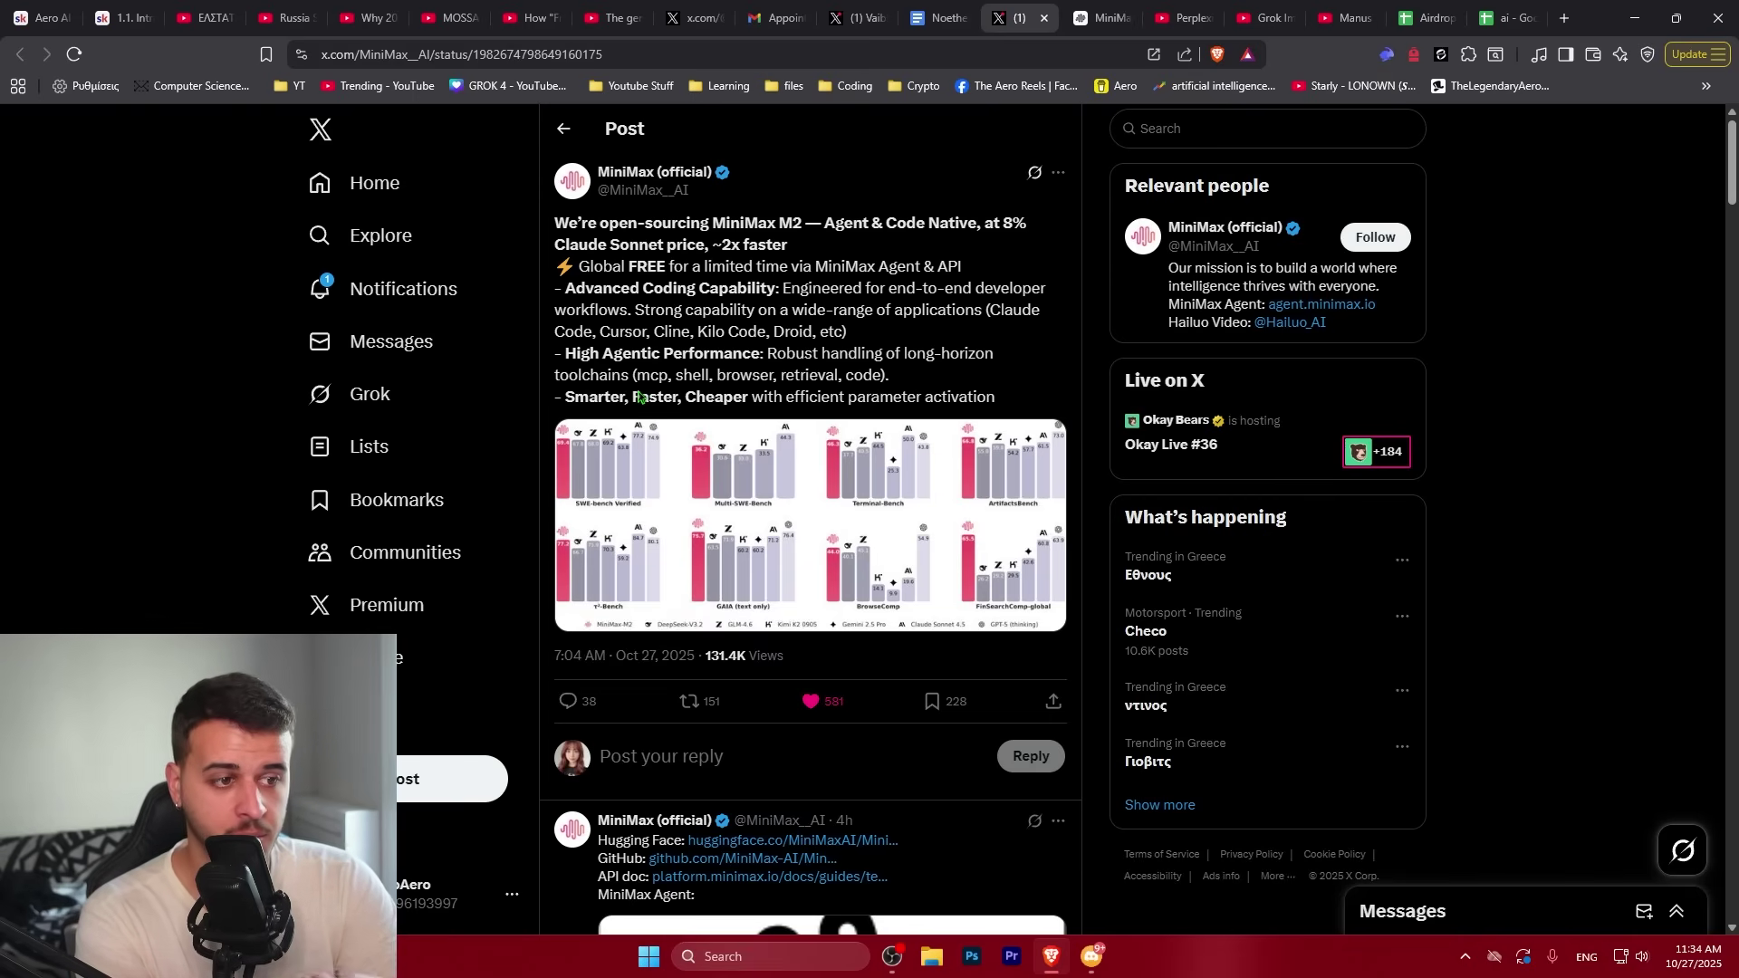
scroll(640, 398, down, 7)
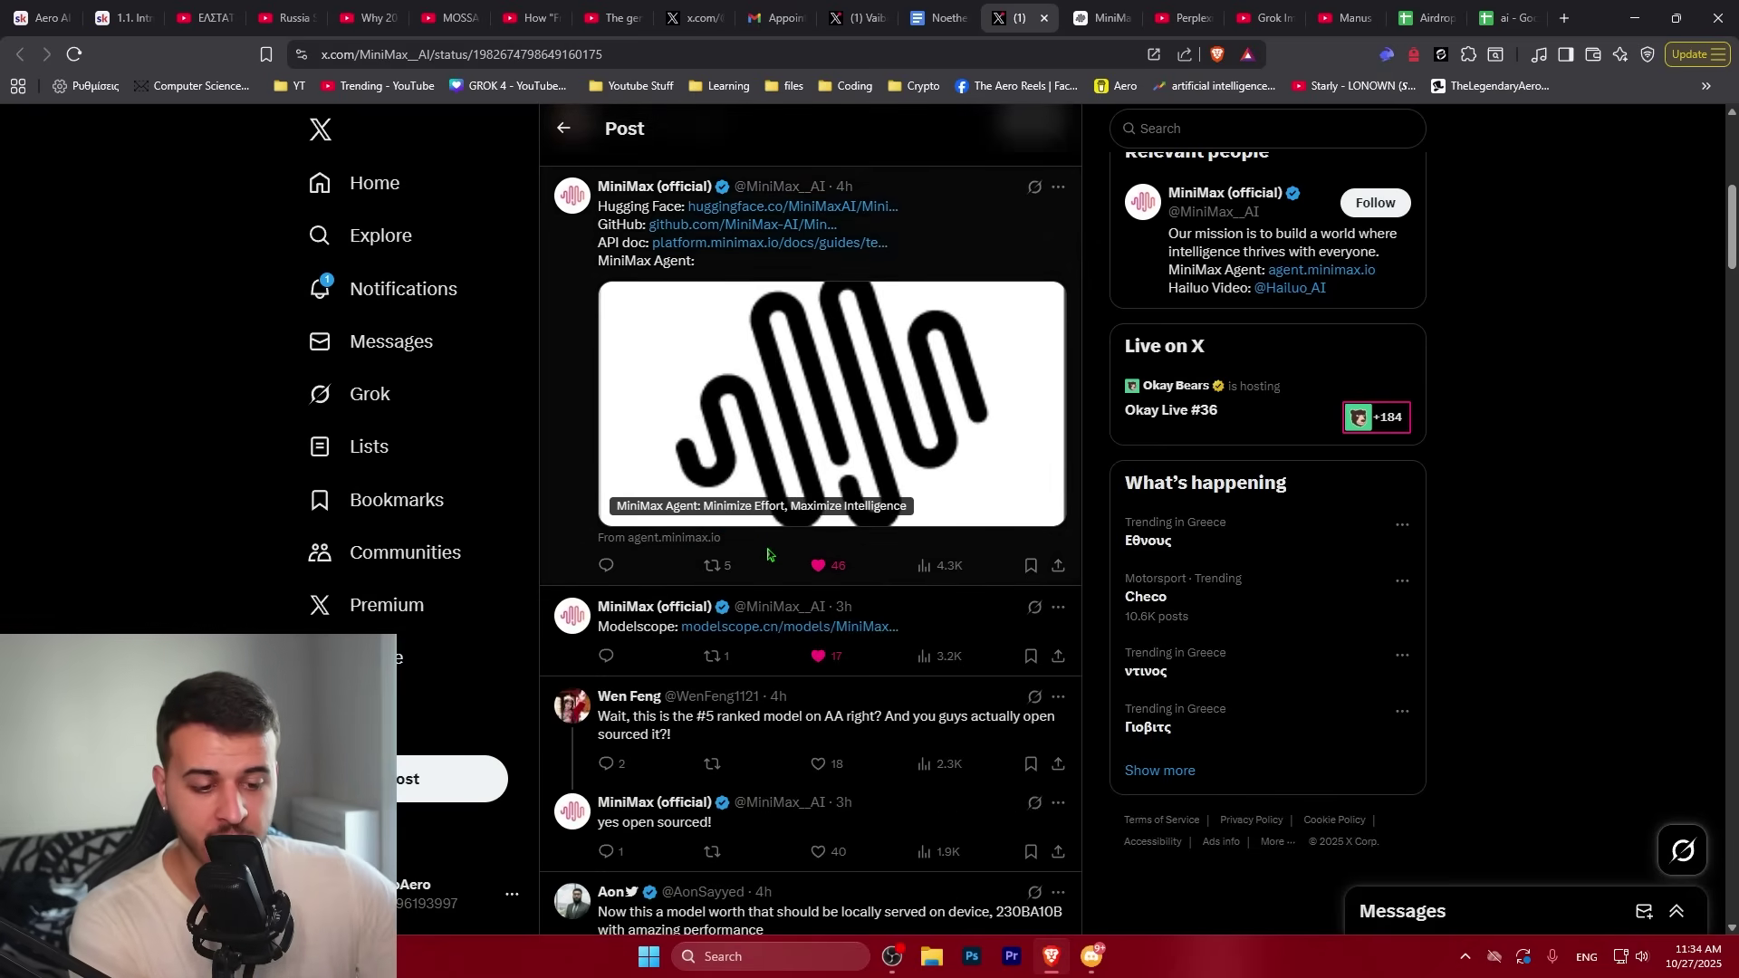
scroll(768, 553, down, 4)
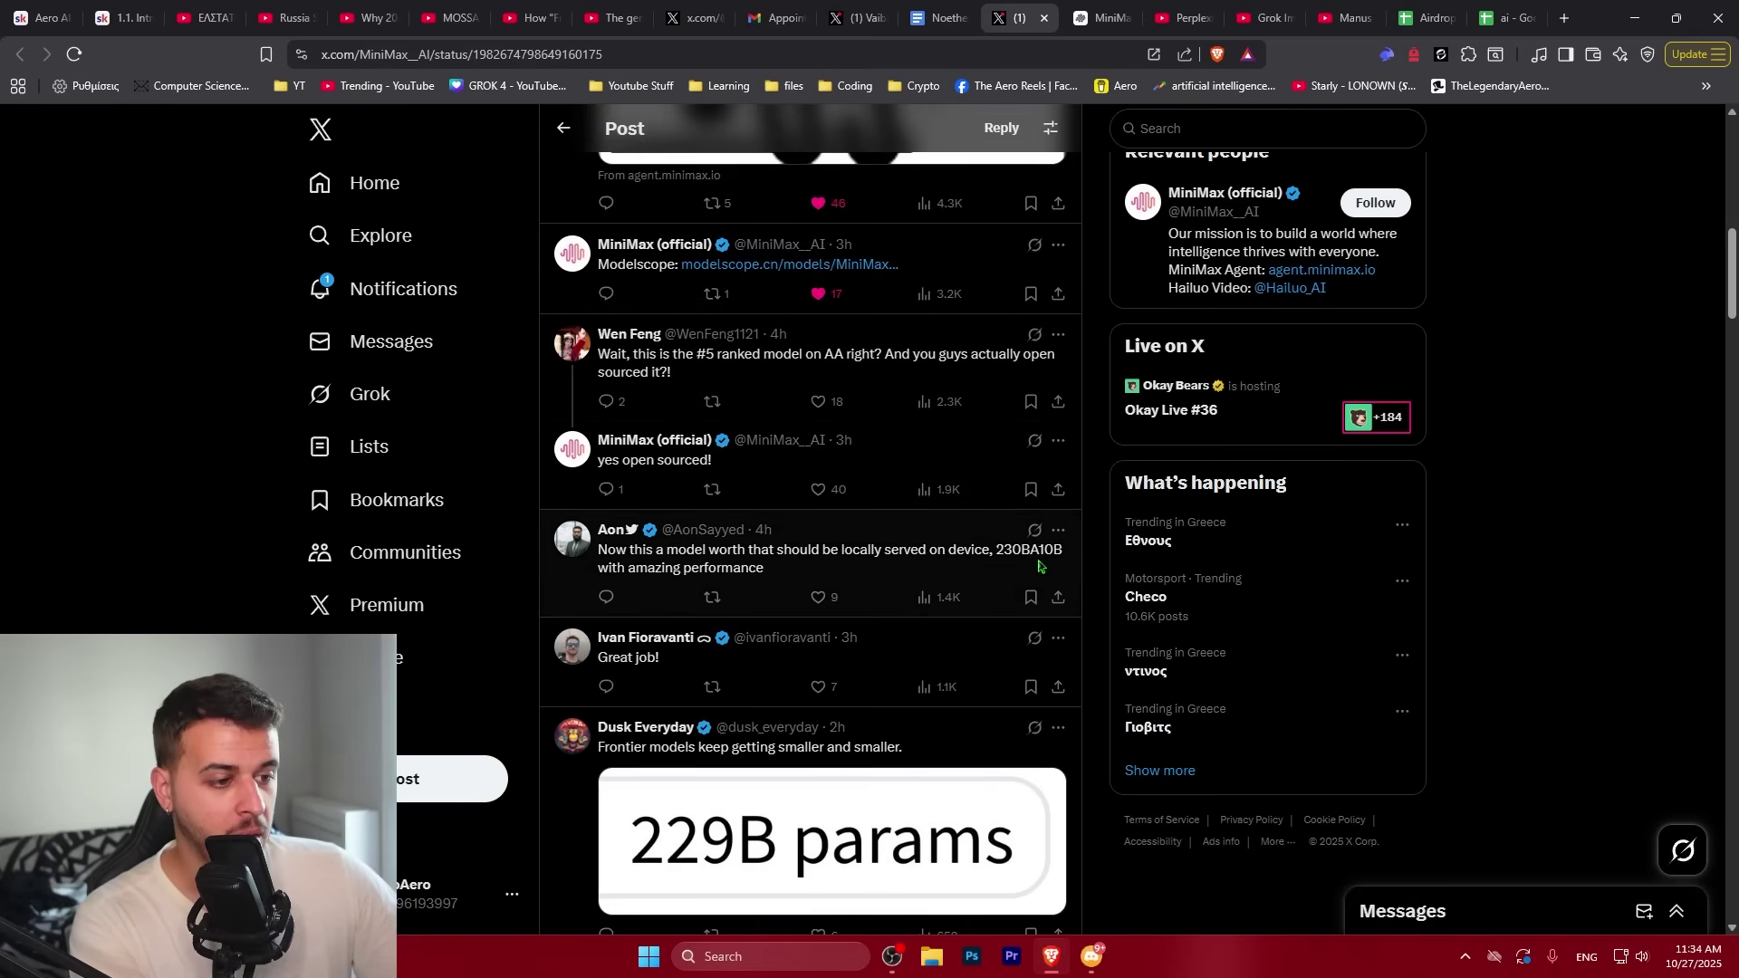
scroll(1039, 566, up, 6)
click(812, 542)
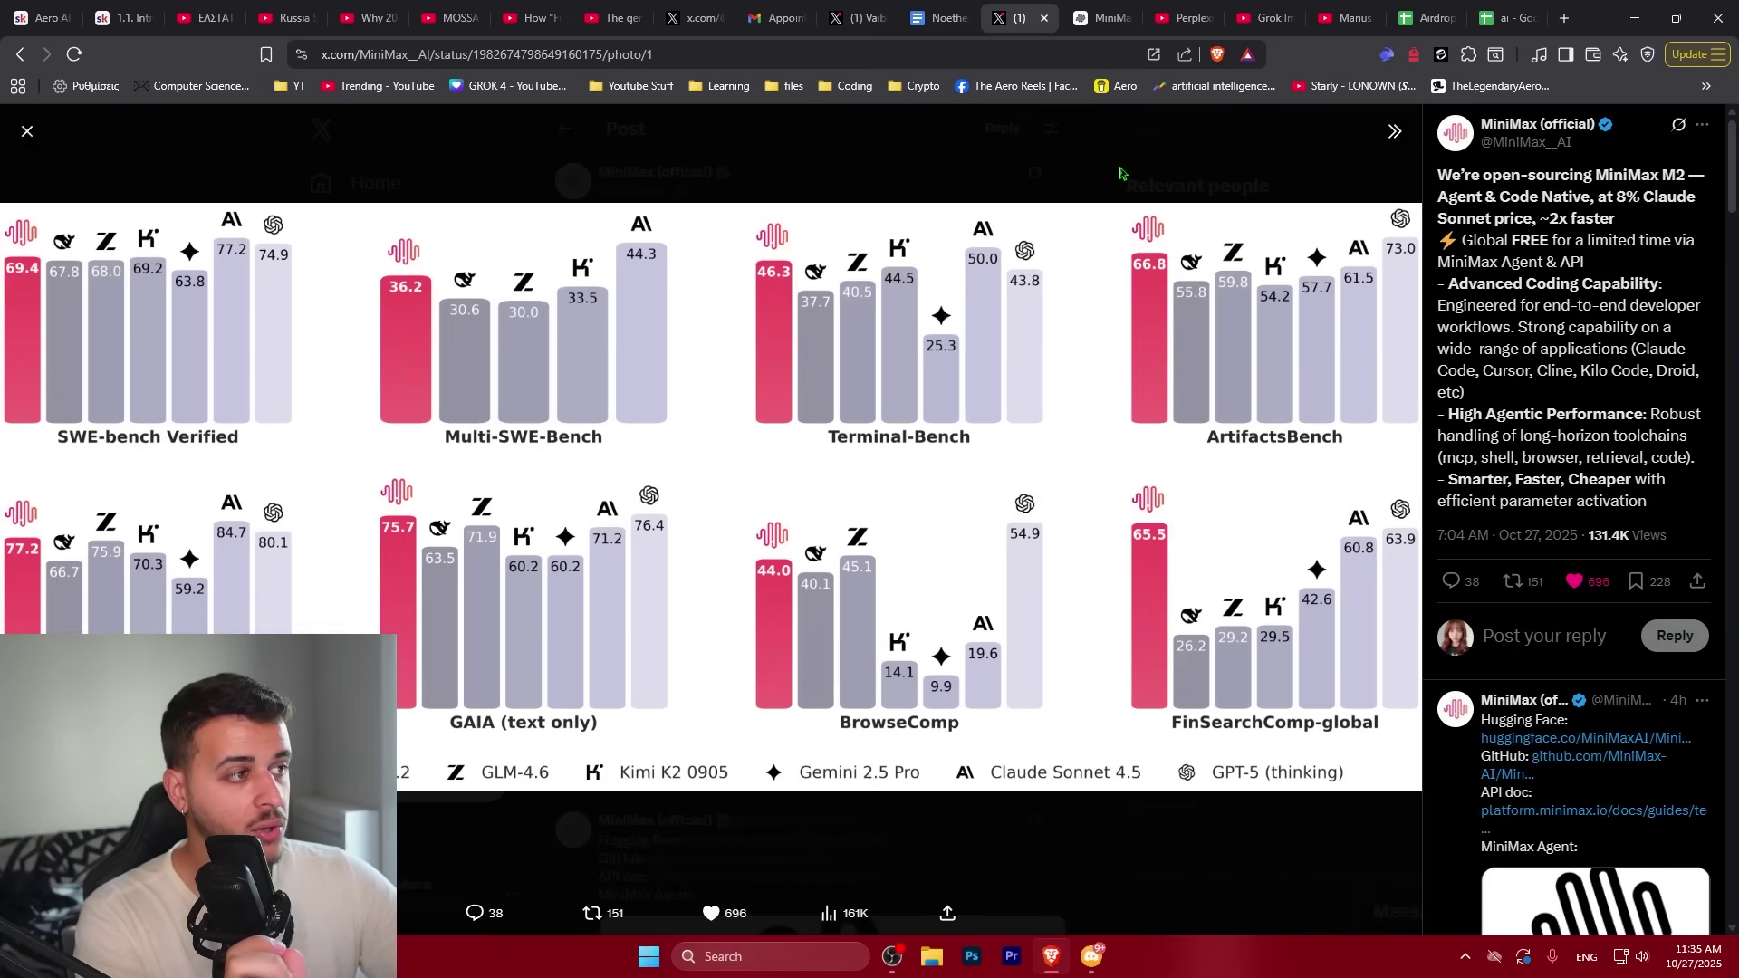
key(Escape)
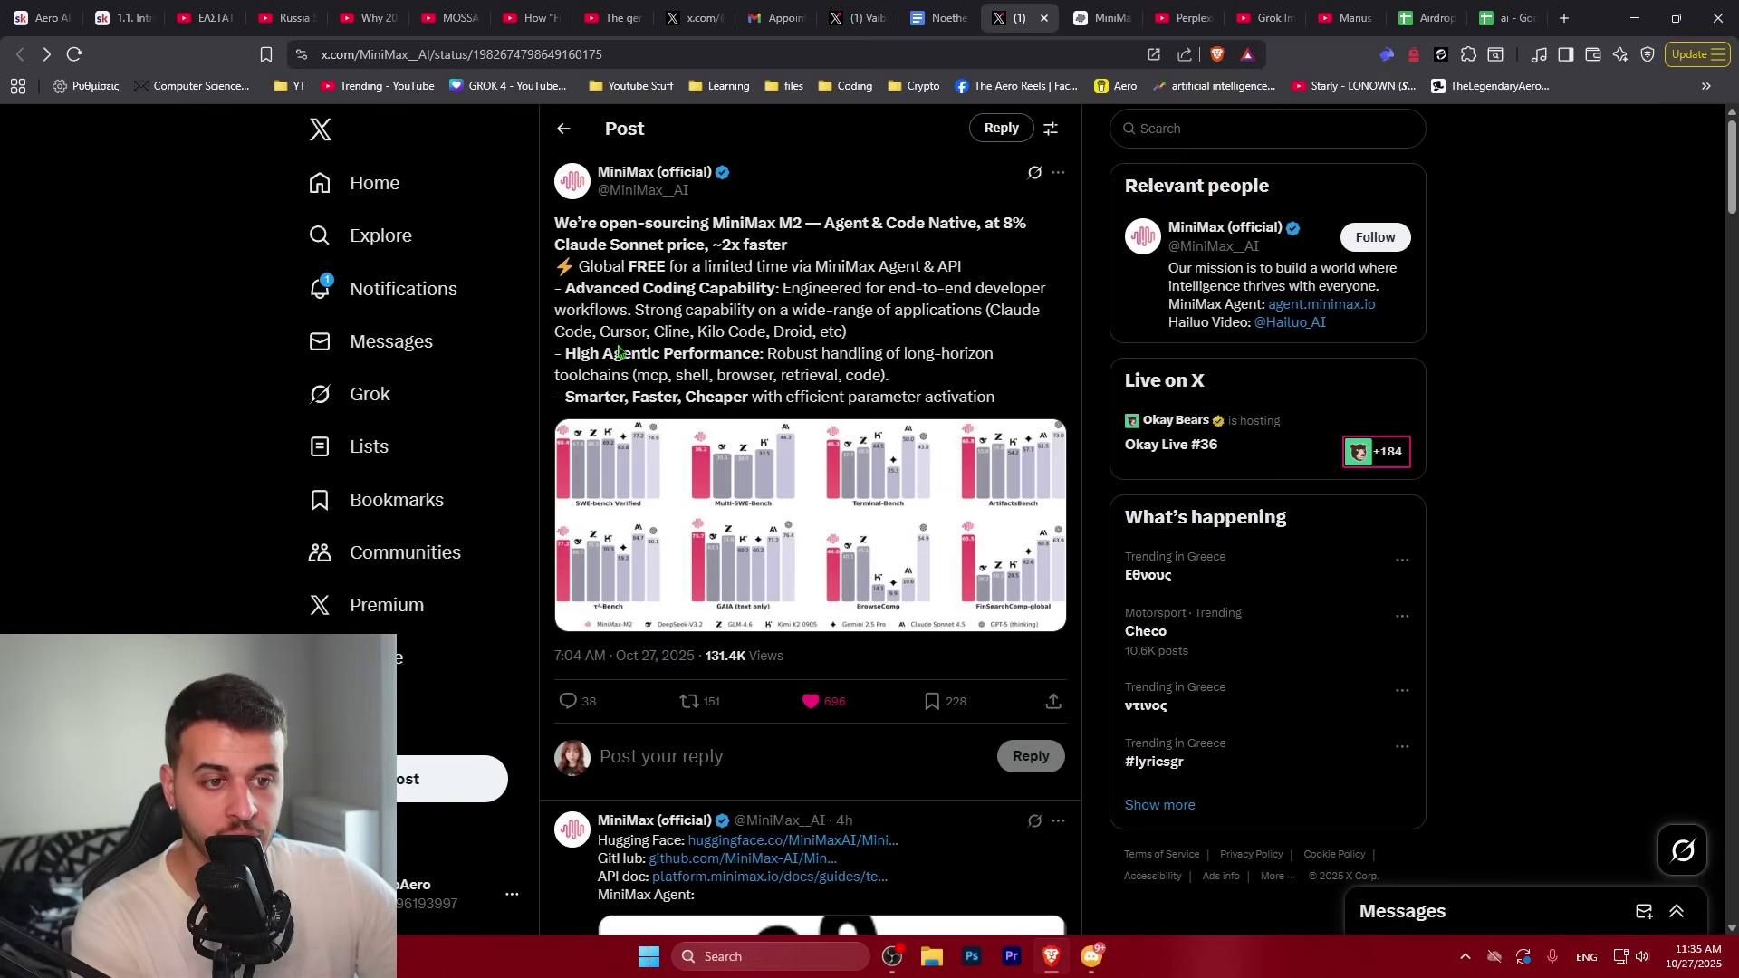
scroll(619, 352, down, 5)
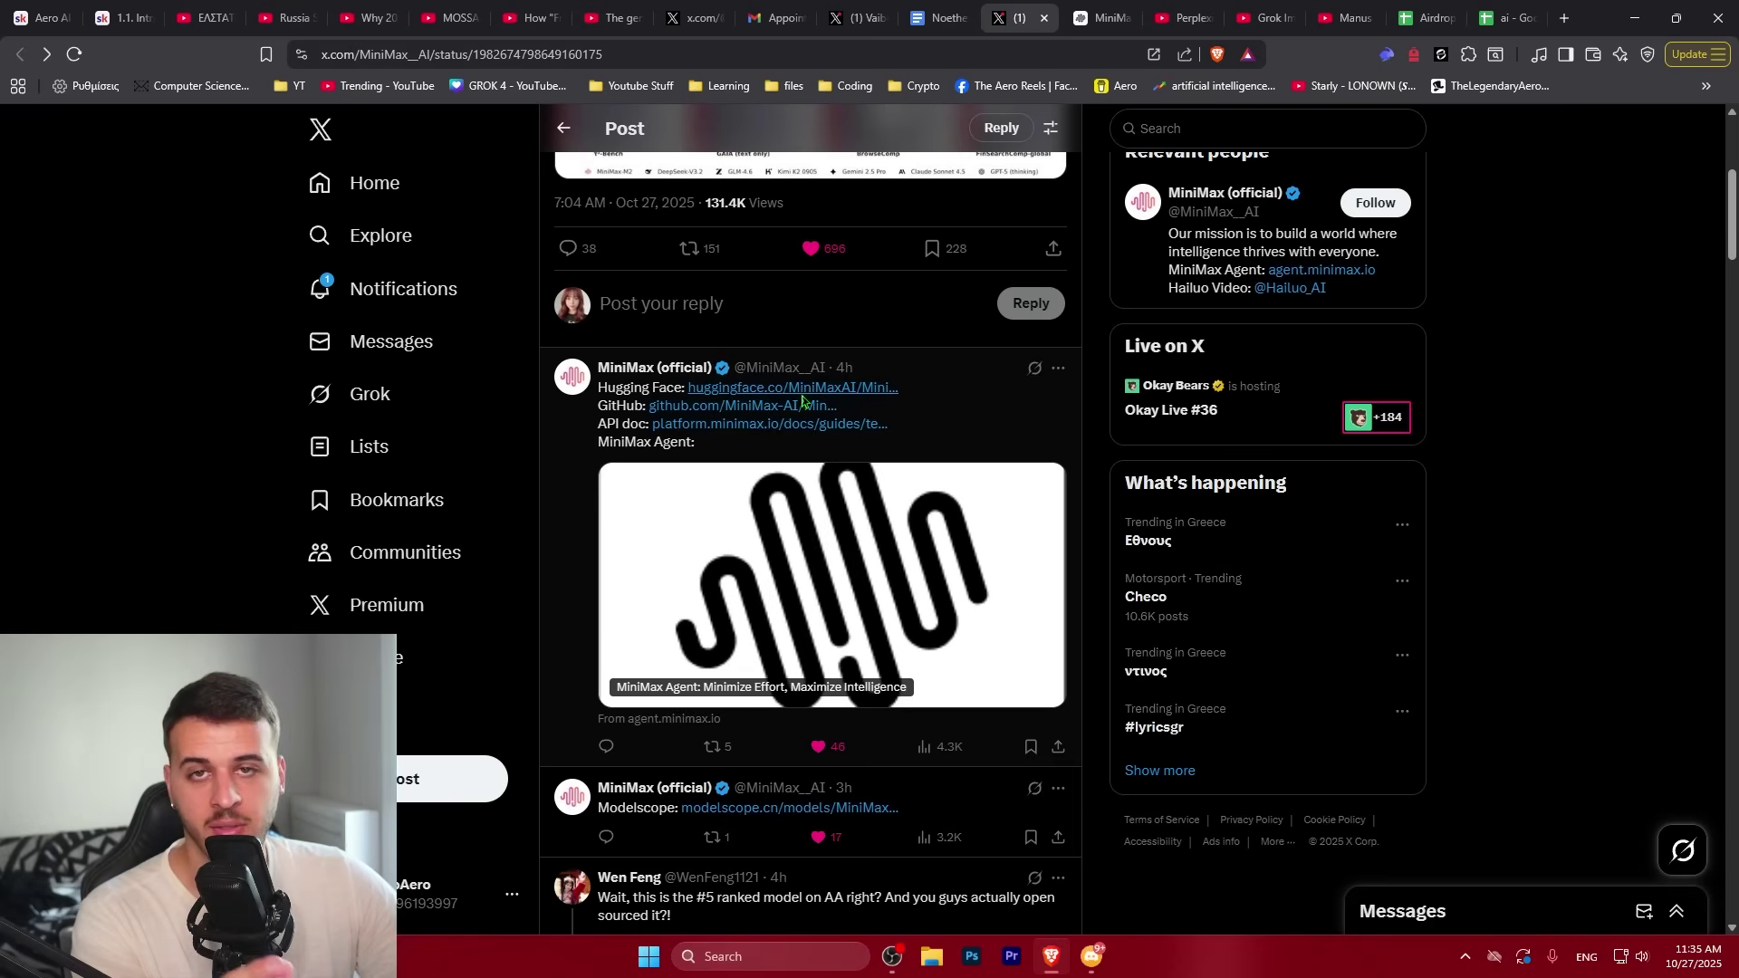
scroll(804, 400, down, 2)
scroll(804, 400, up, 7)
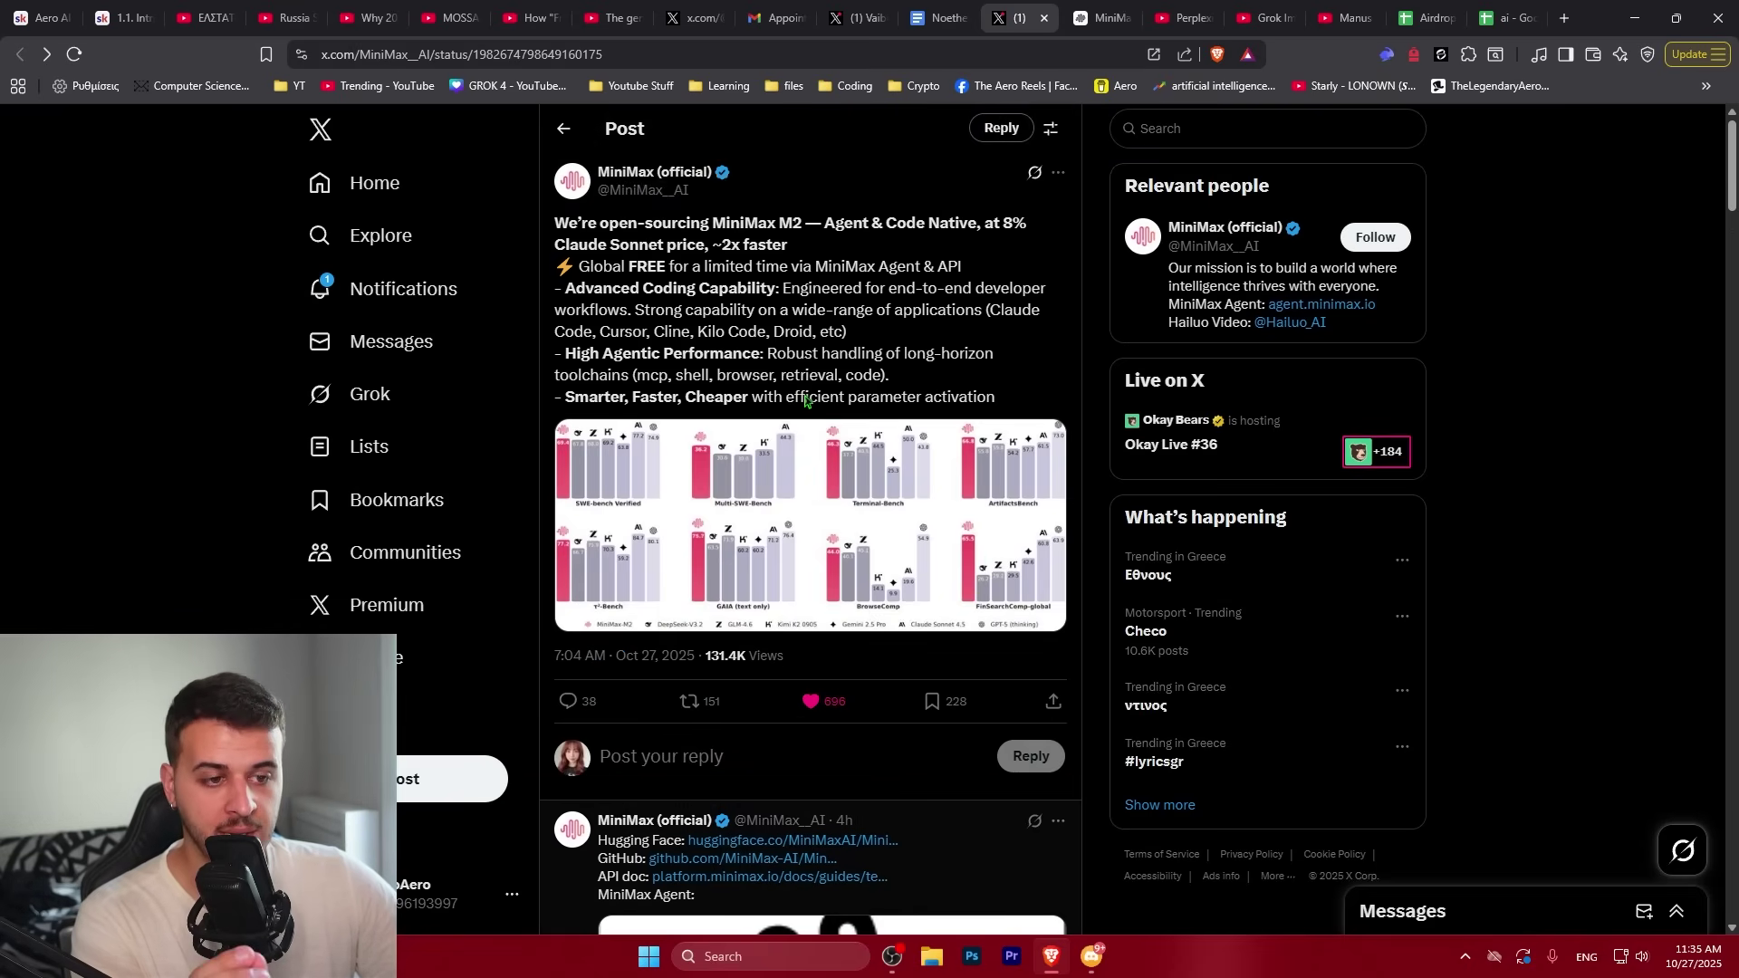
click(826, 465)
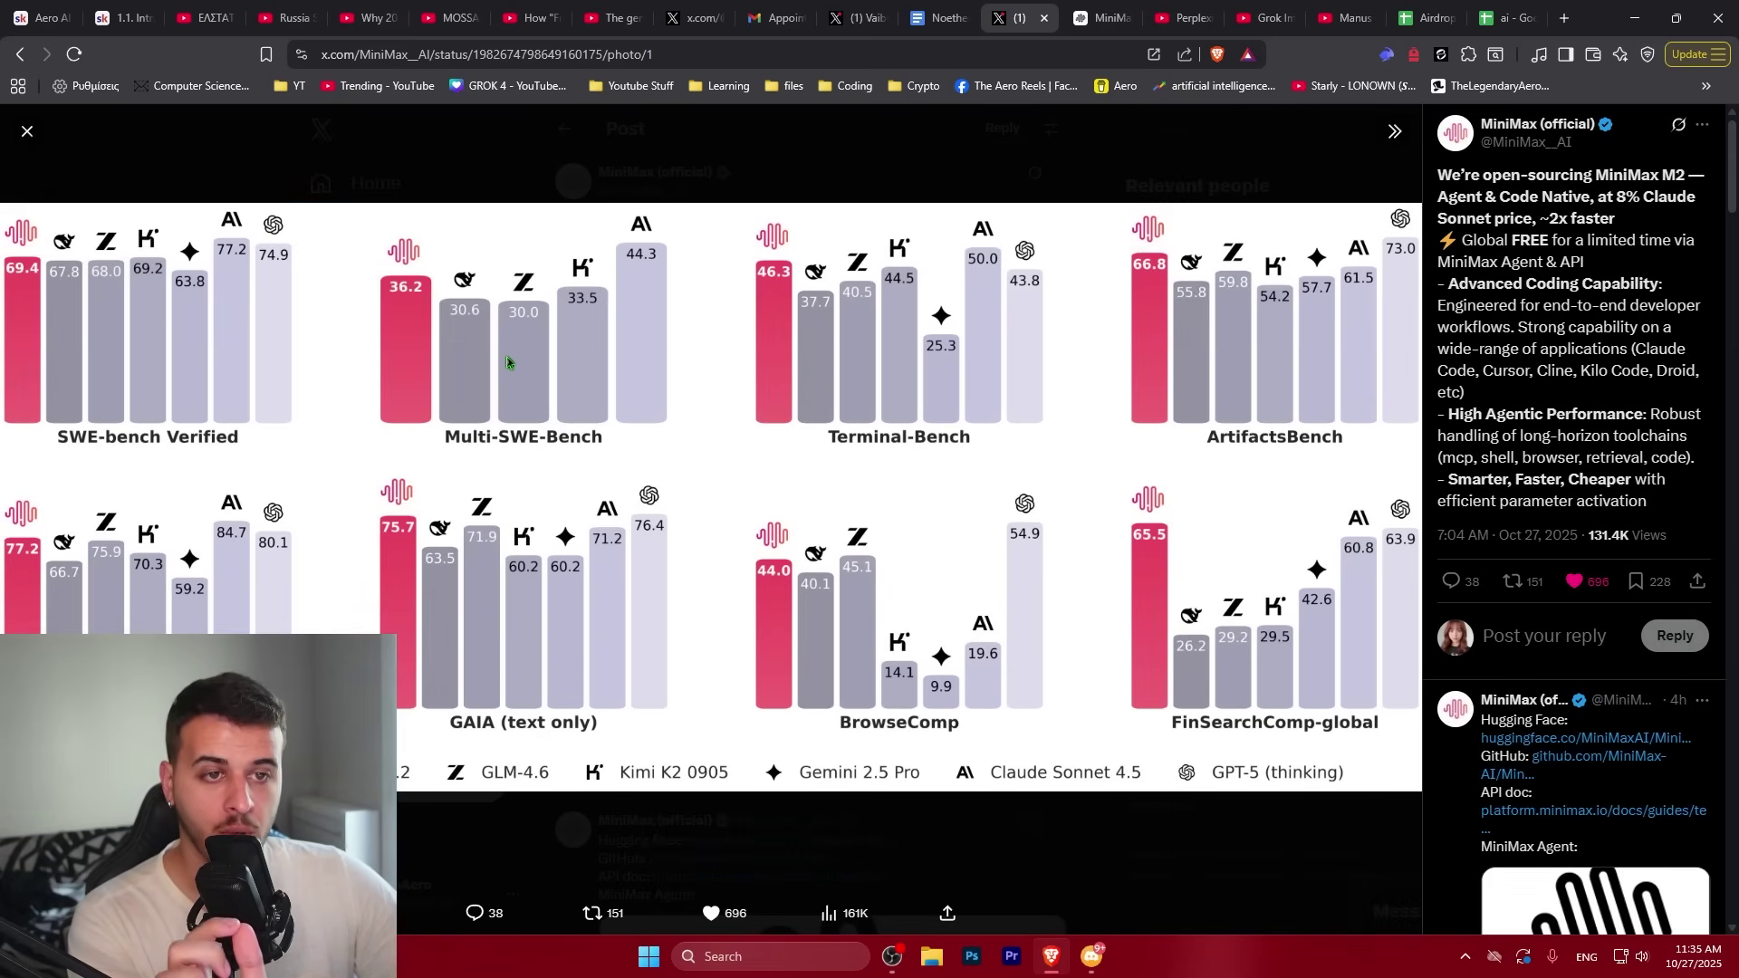
click(668, 171)
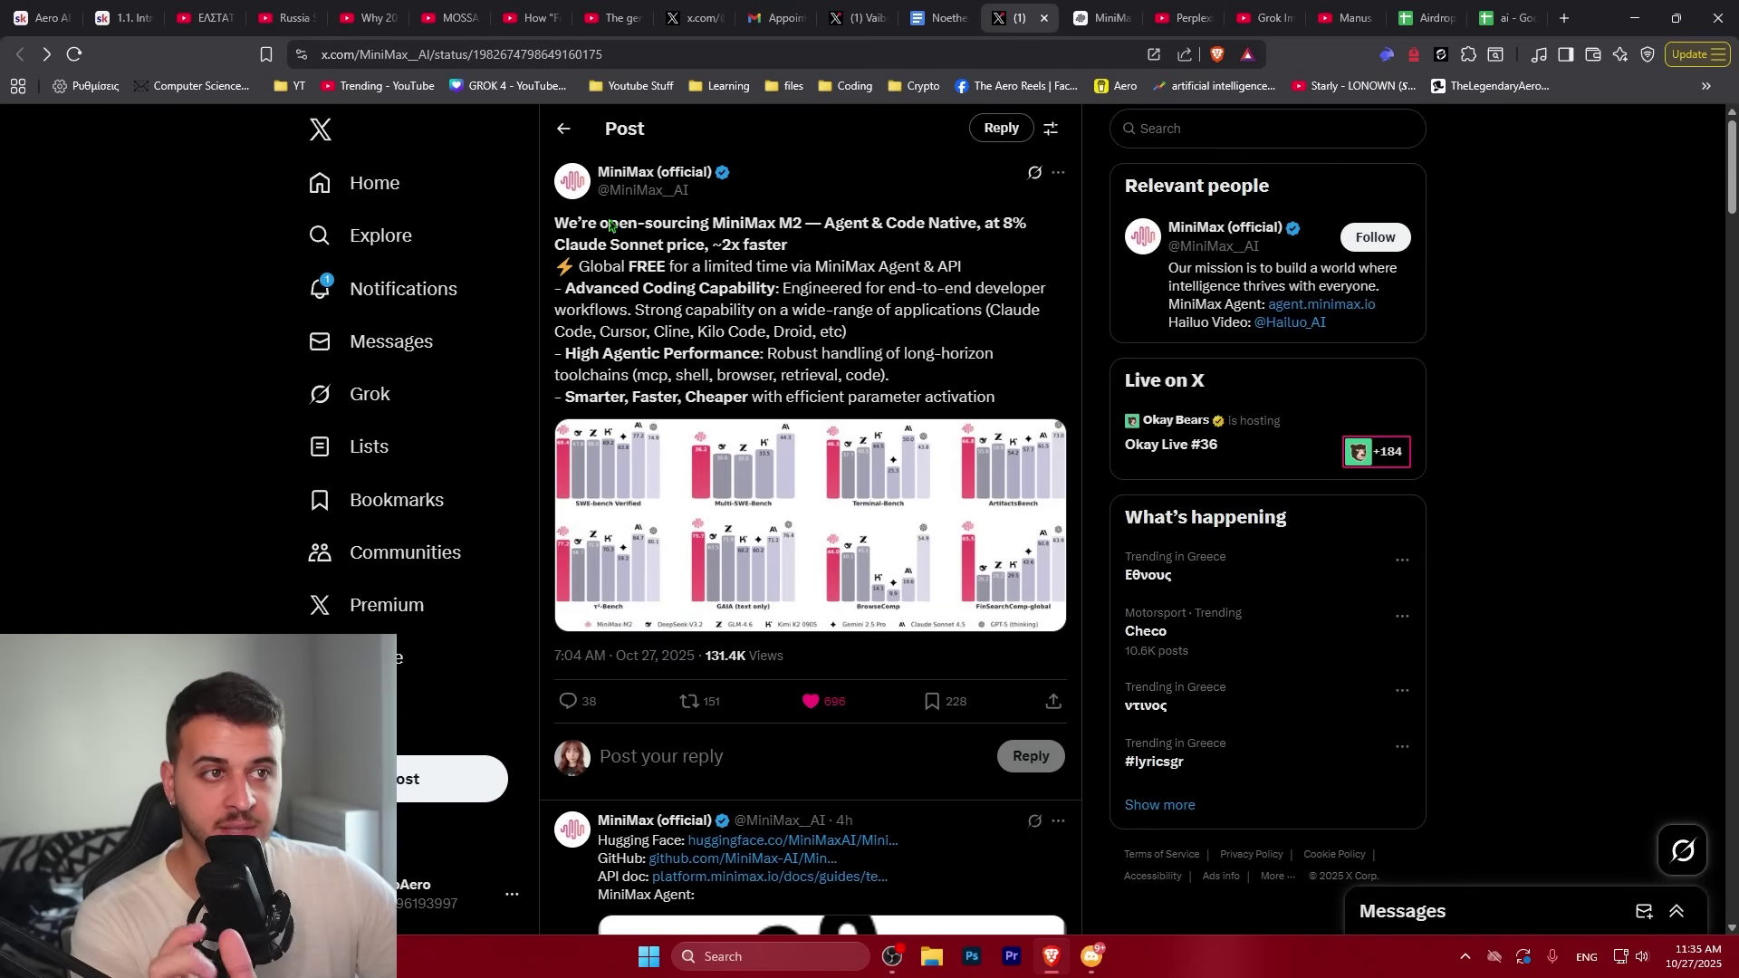
Return to MiniMax Agent, sign in with a Google account, and collapse the task history sidebar
click(1096, 18)
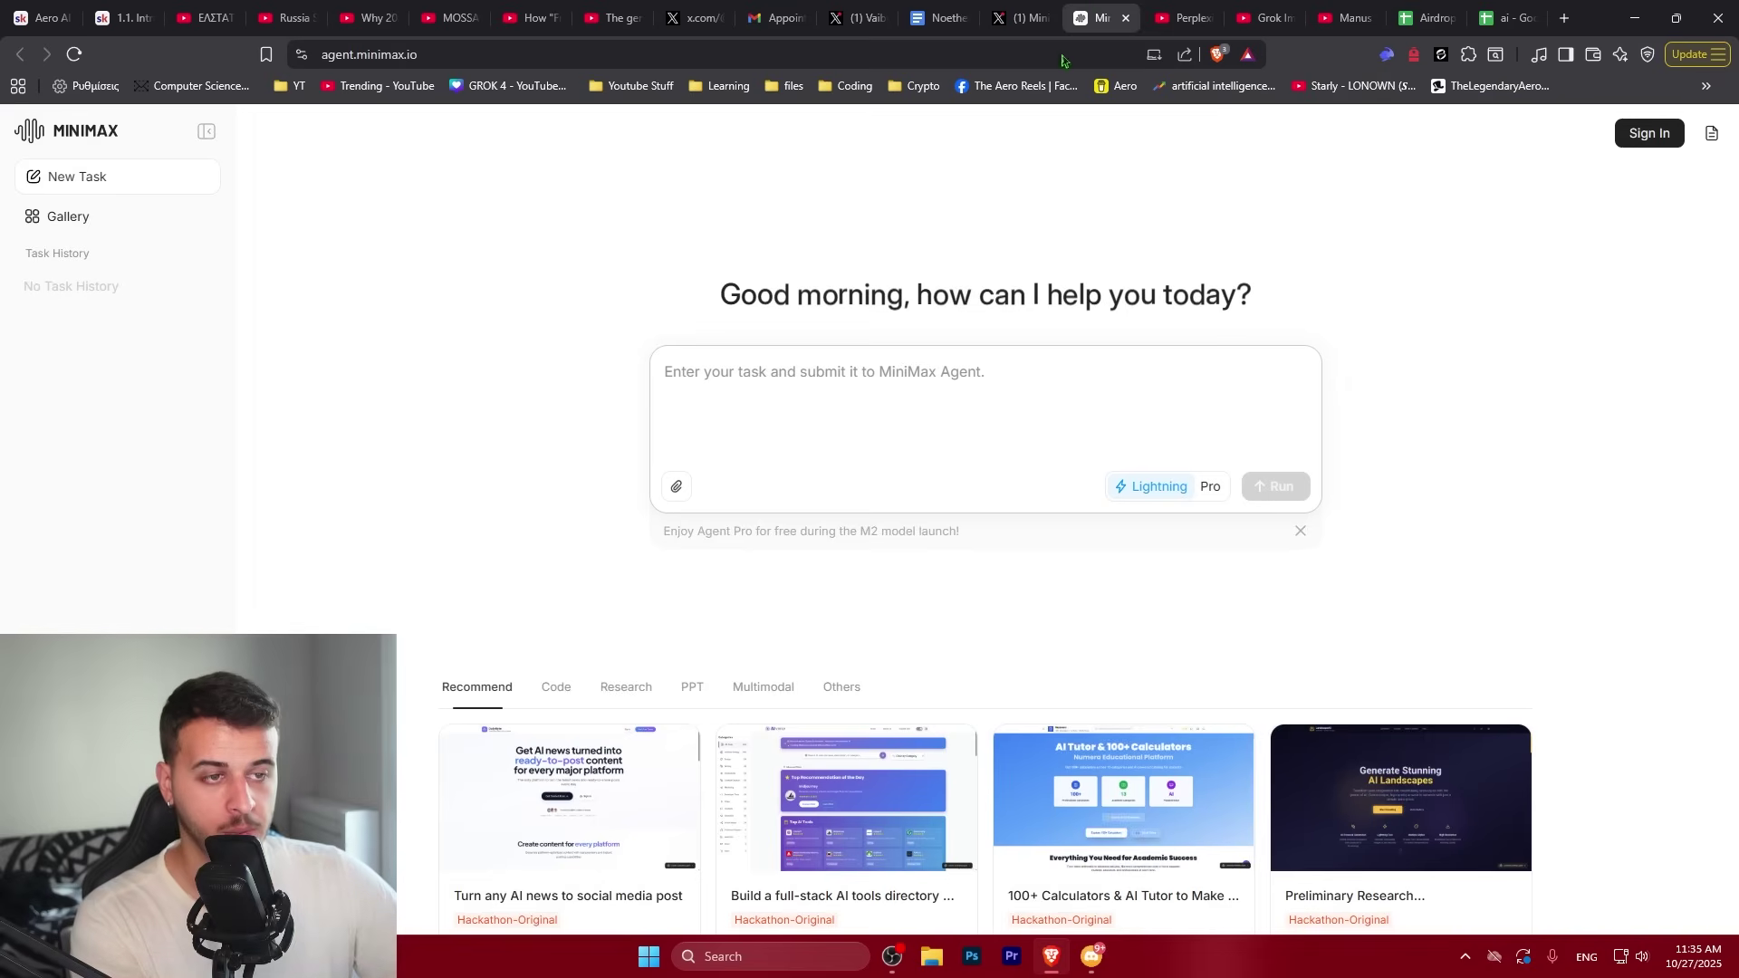
drag(661, 296, 1225, 301)
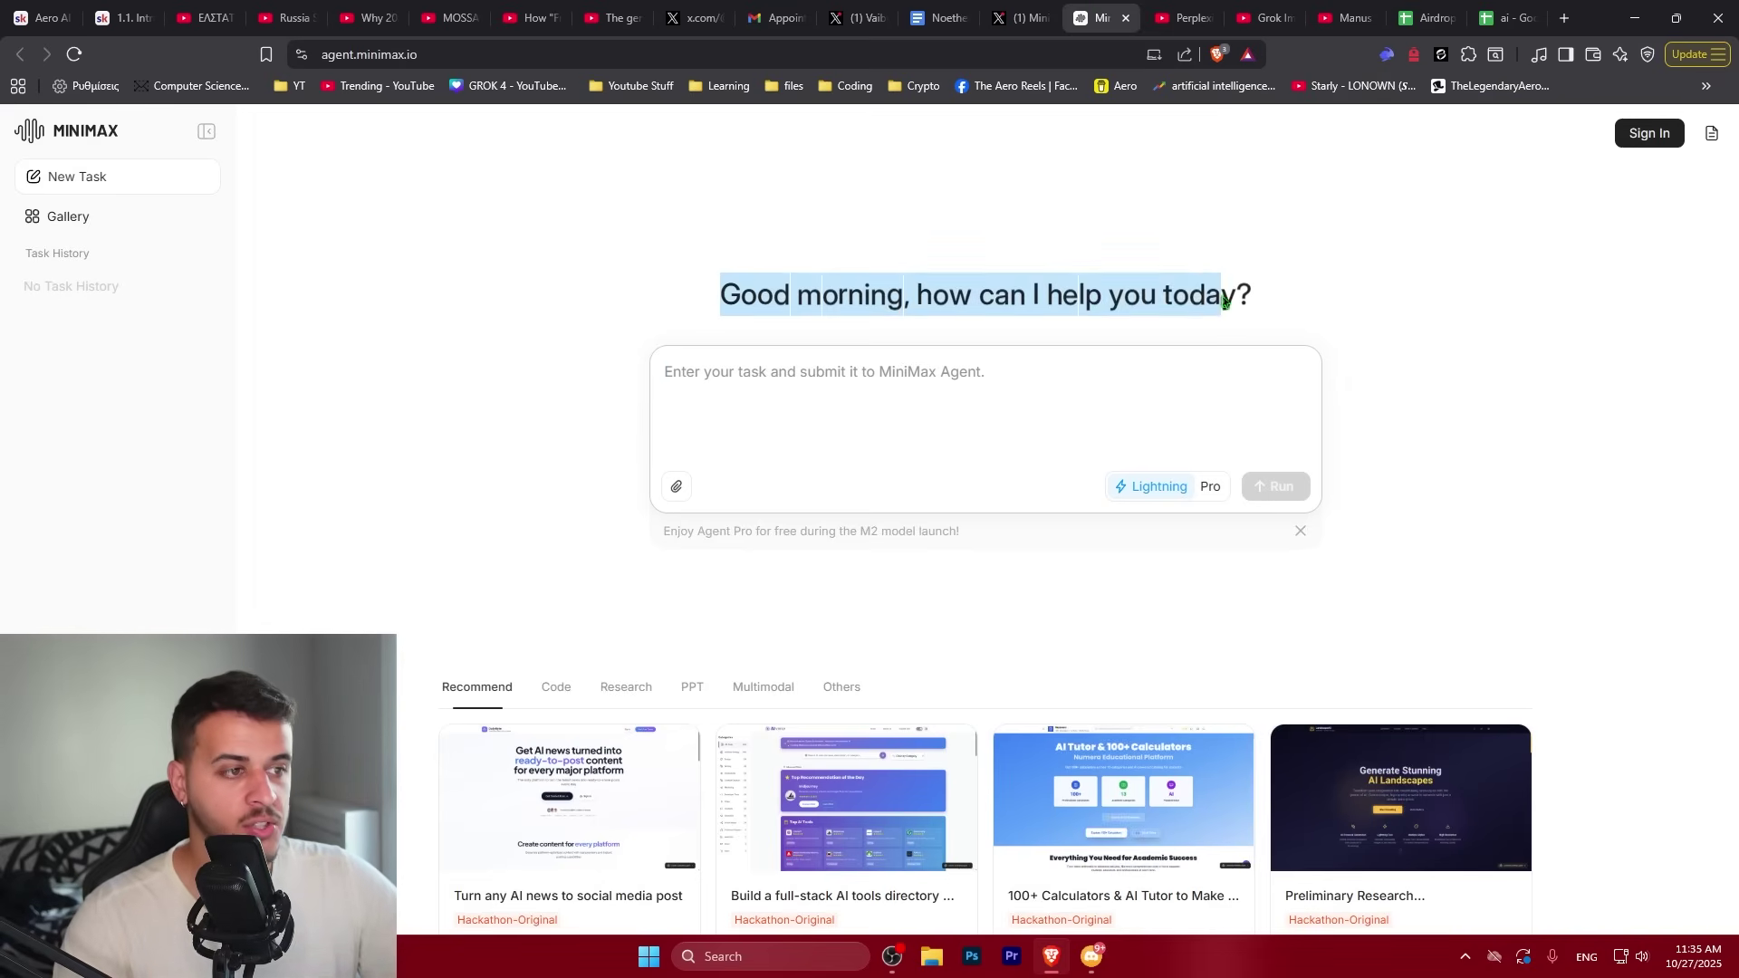
click(1225, 301)
click(1649, 133)
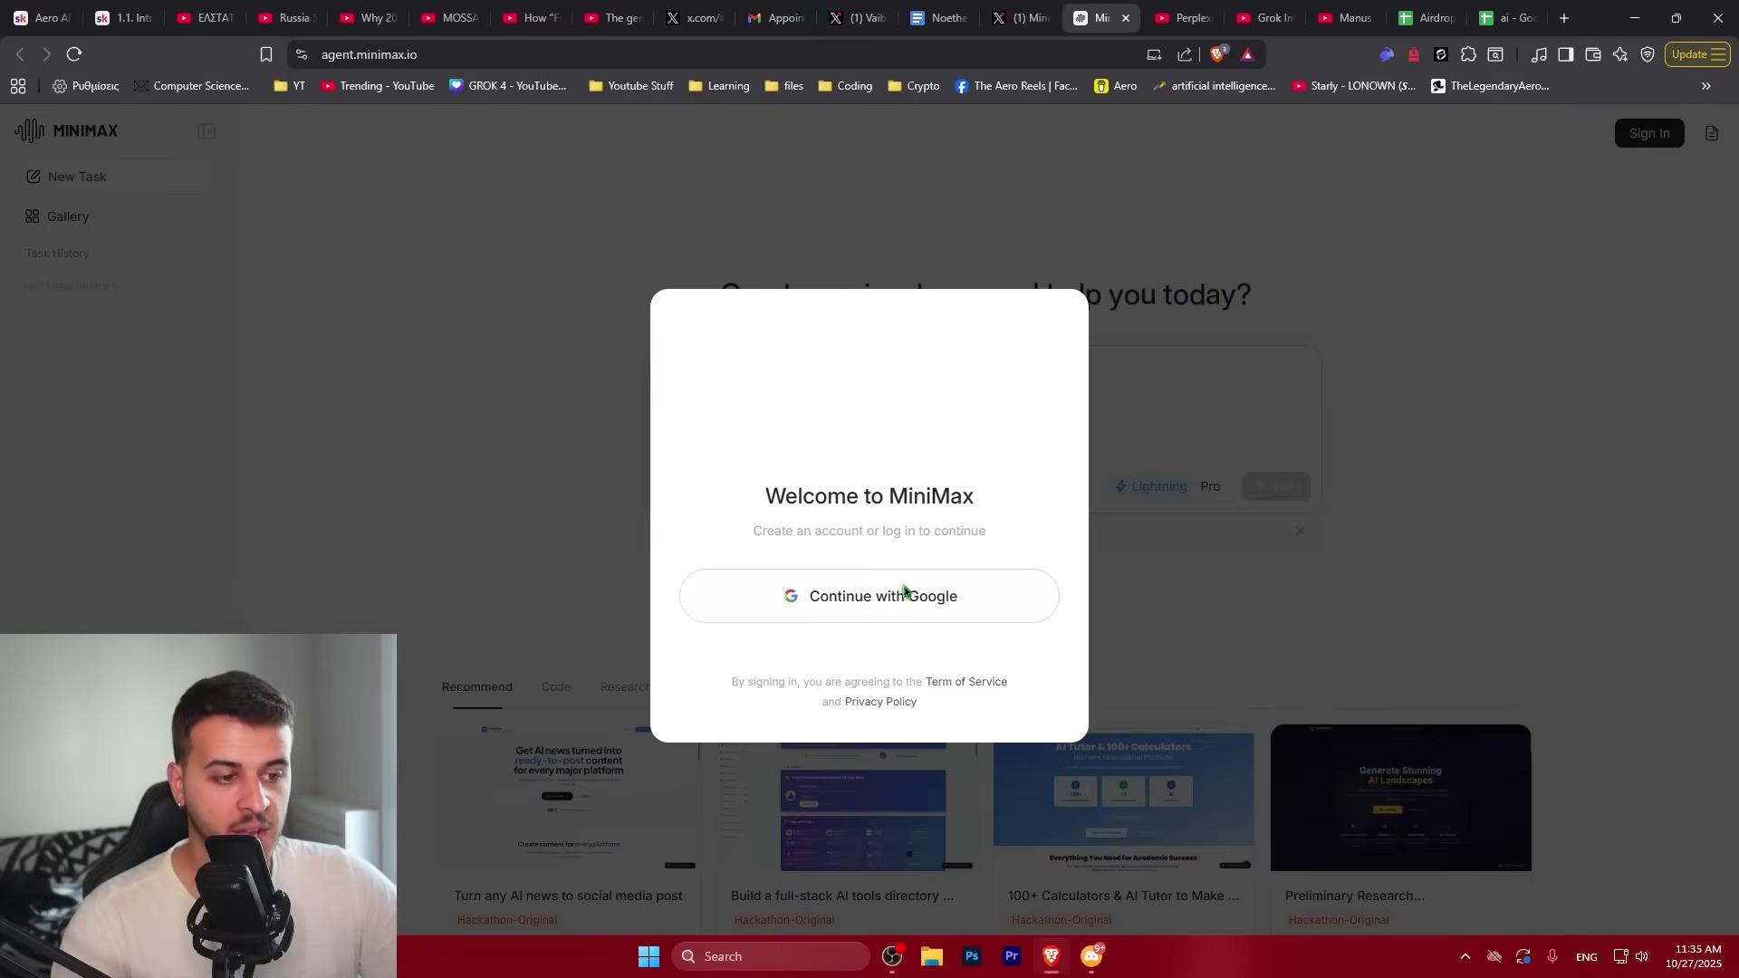
click(878, 599)
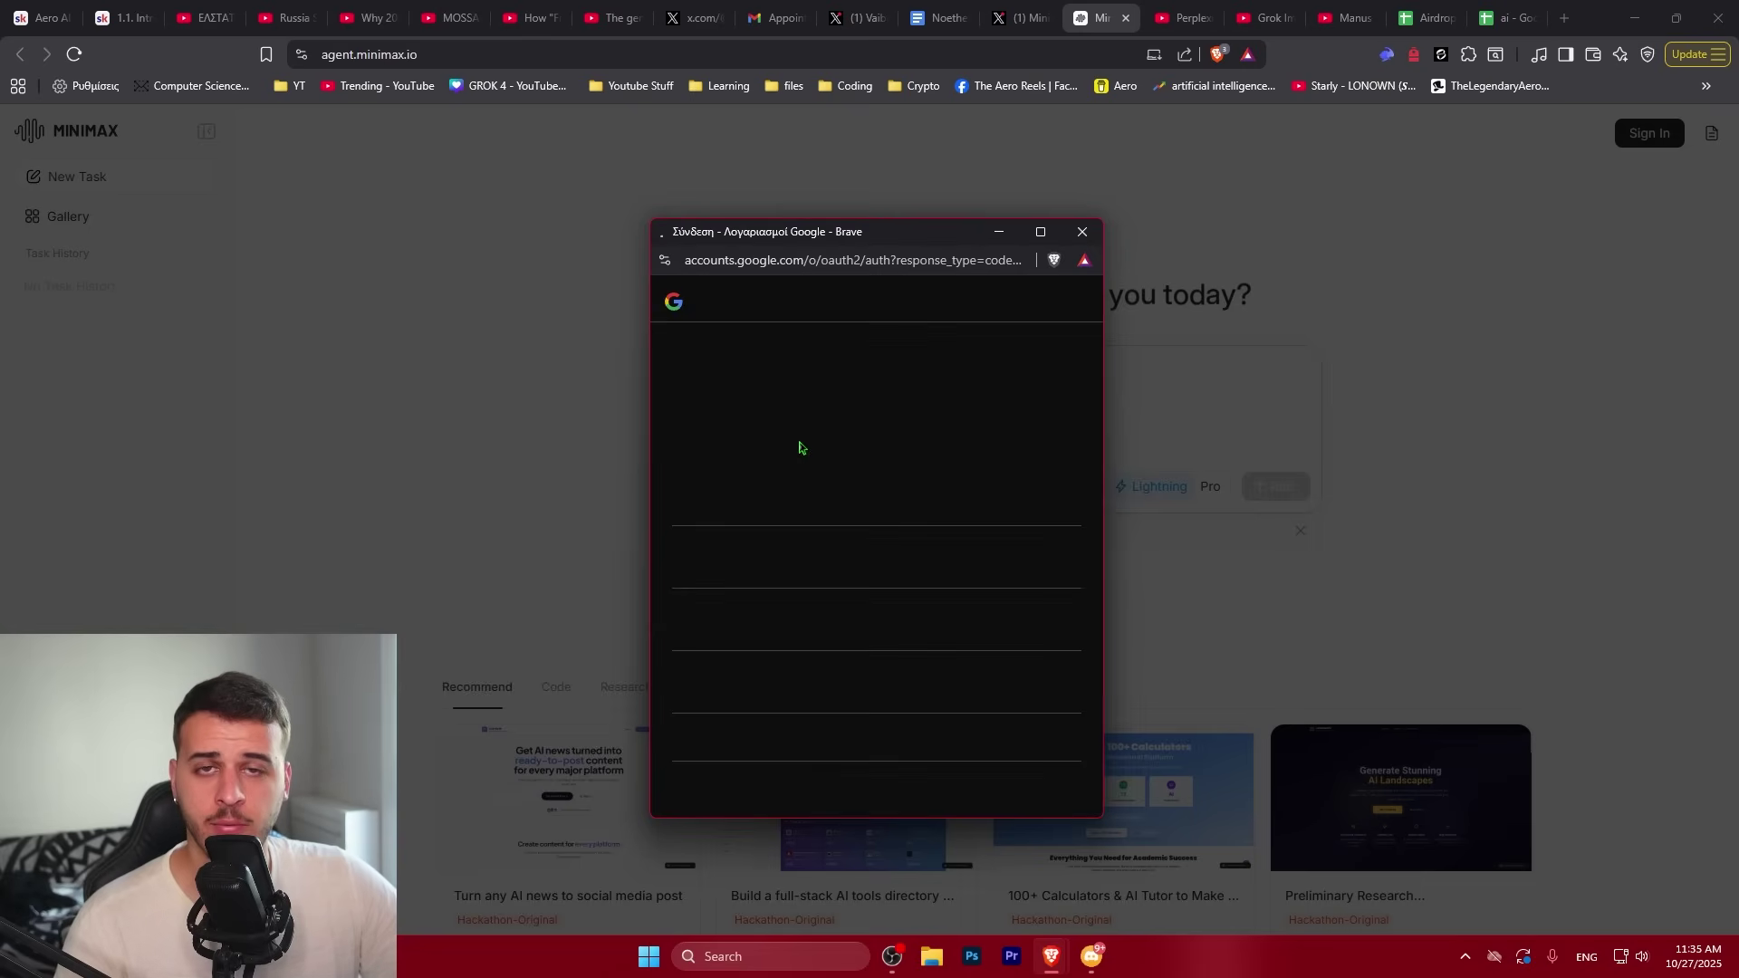
click(801, 628)
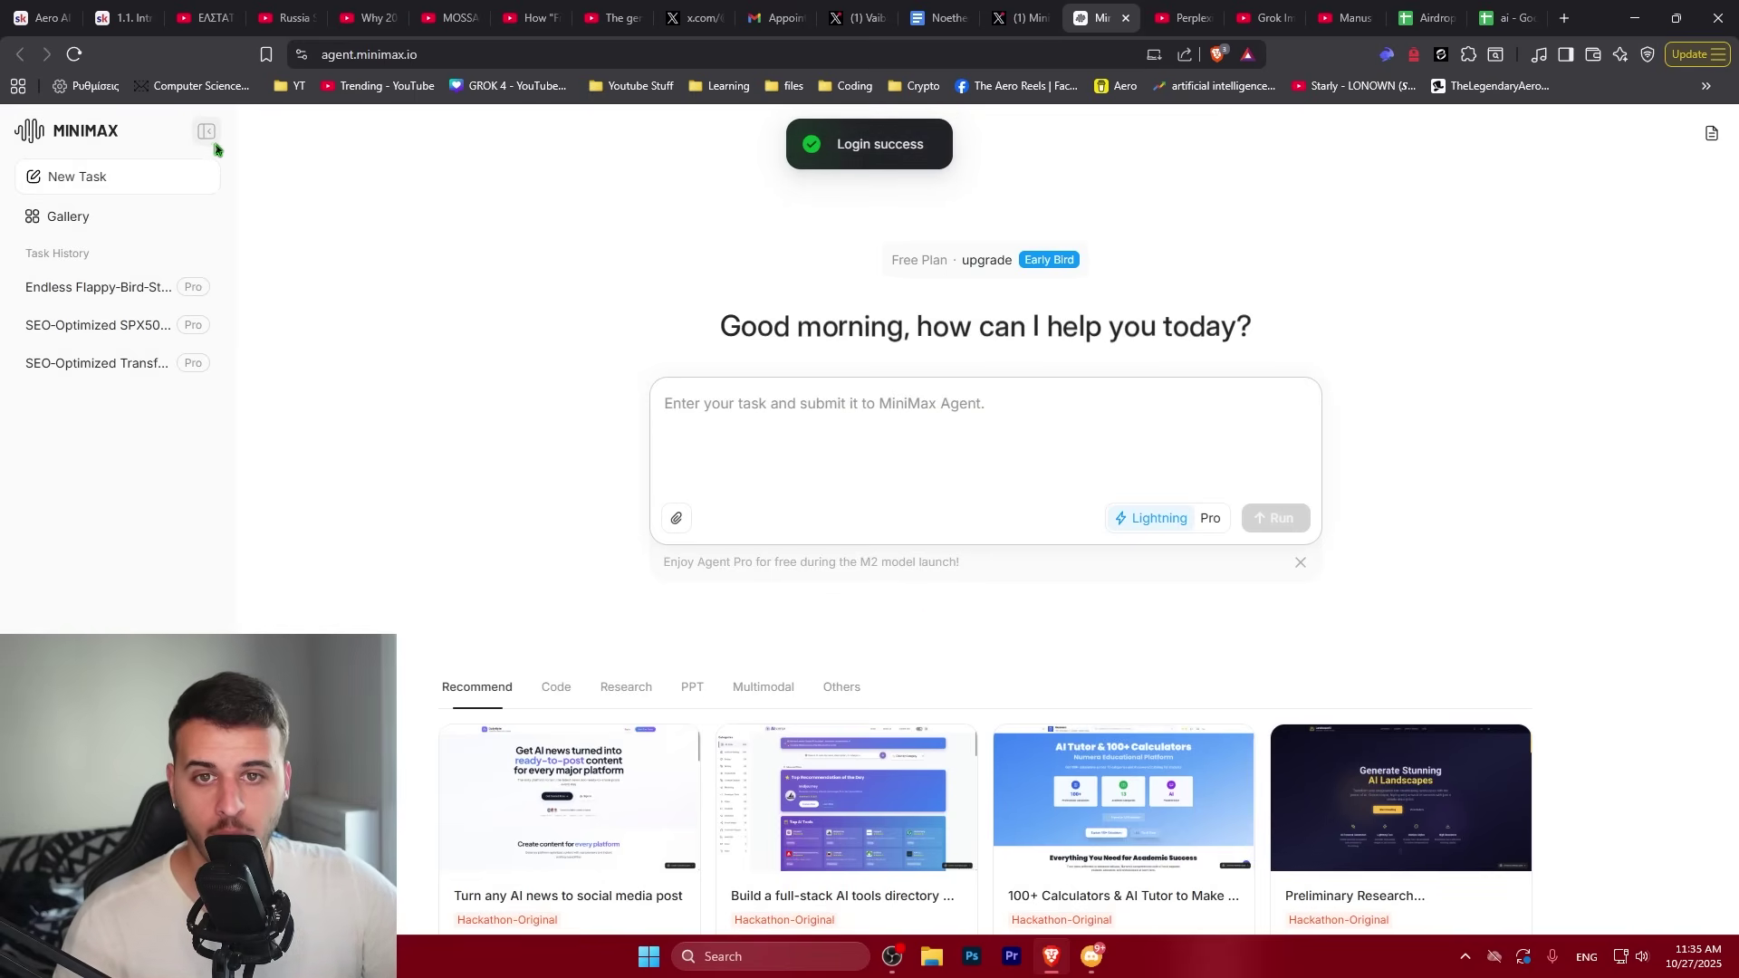
click(207, 133)
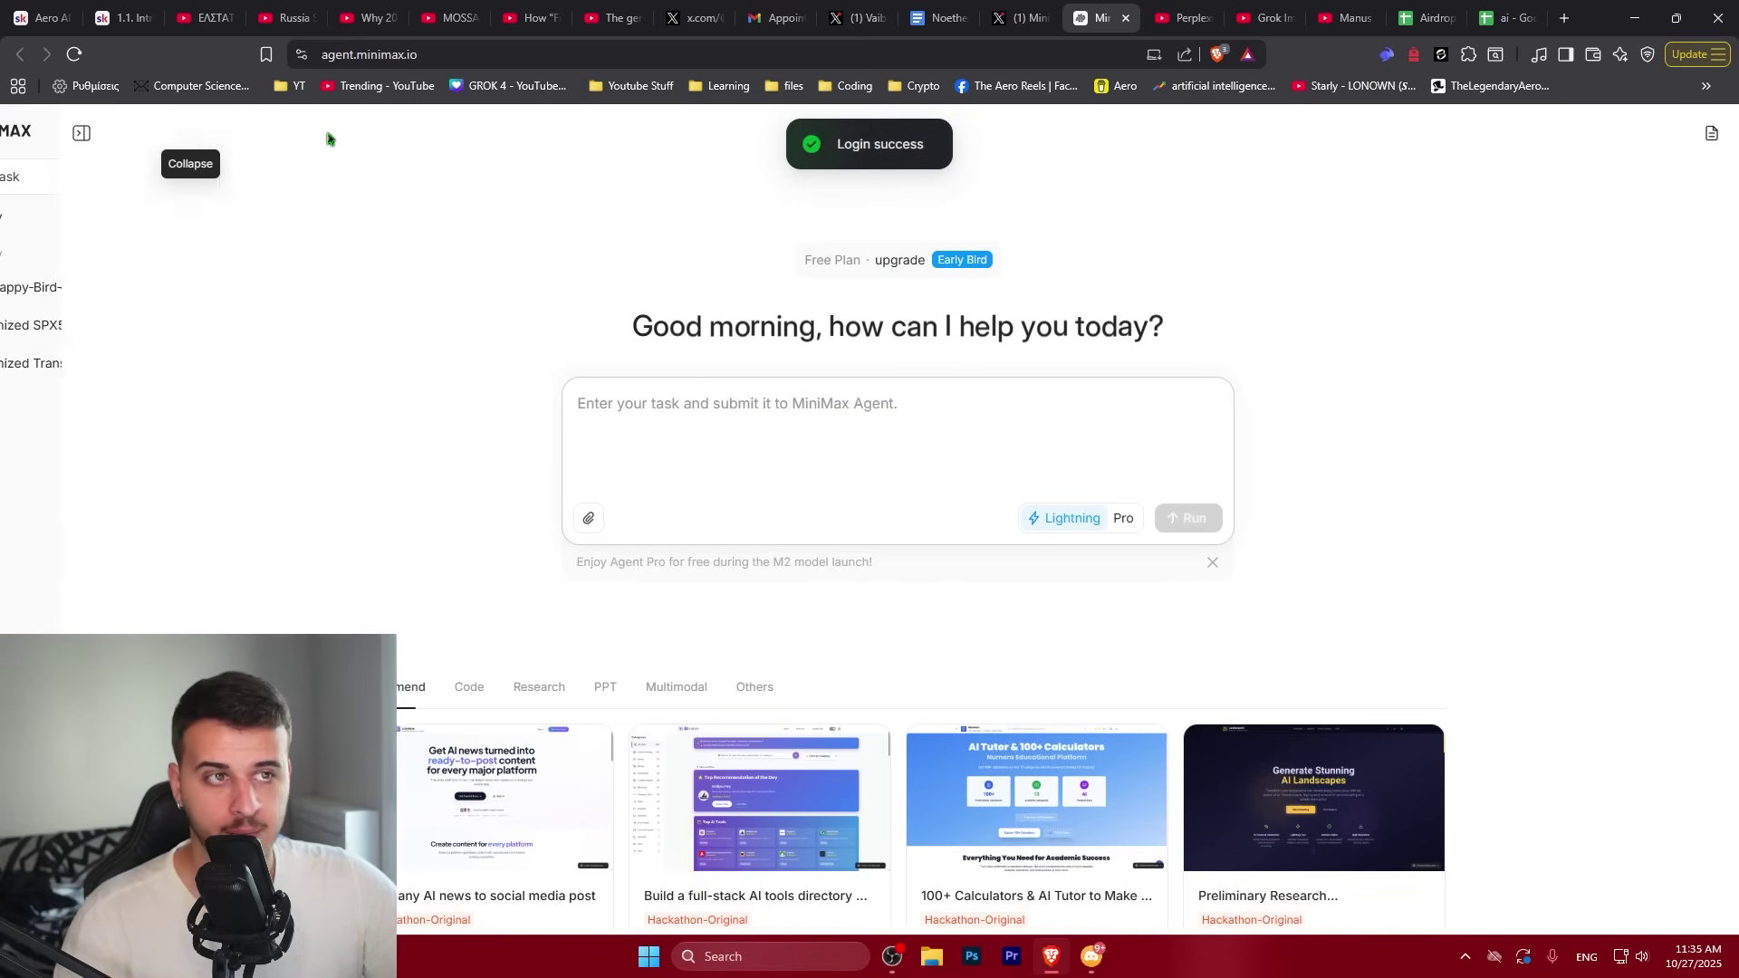
Run the Tab 17 prompt "Build an interactive Pokémon Pokédex webpage featuring the first 50 Pokémon, including their animations and types." in MiniMax Agent's Pro mode
click(937, 17)
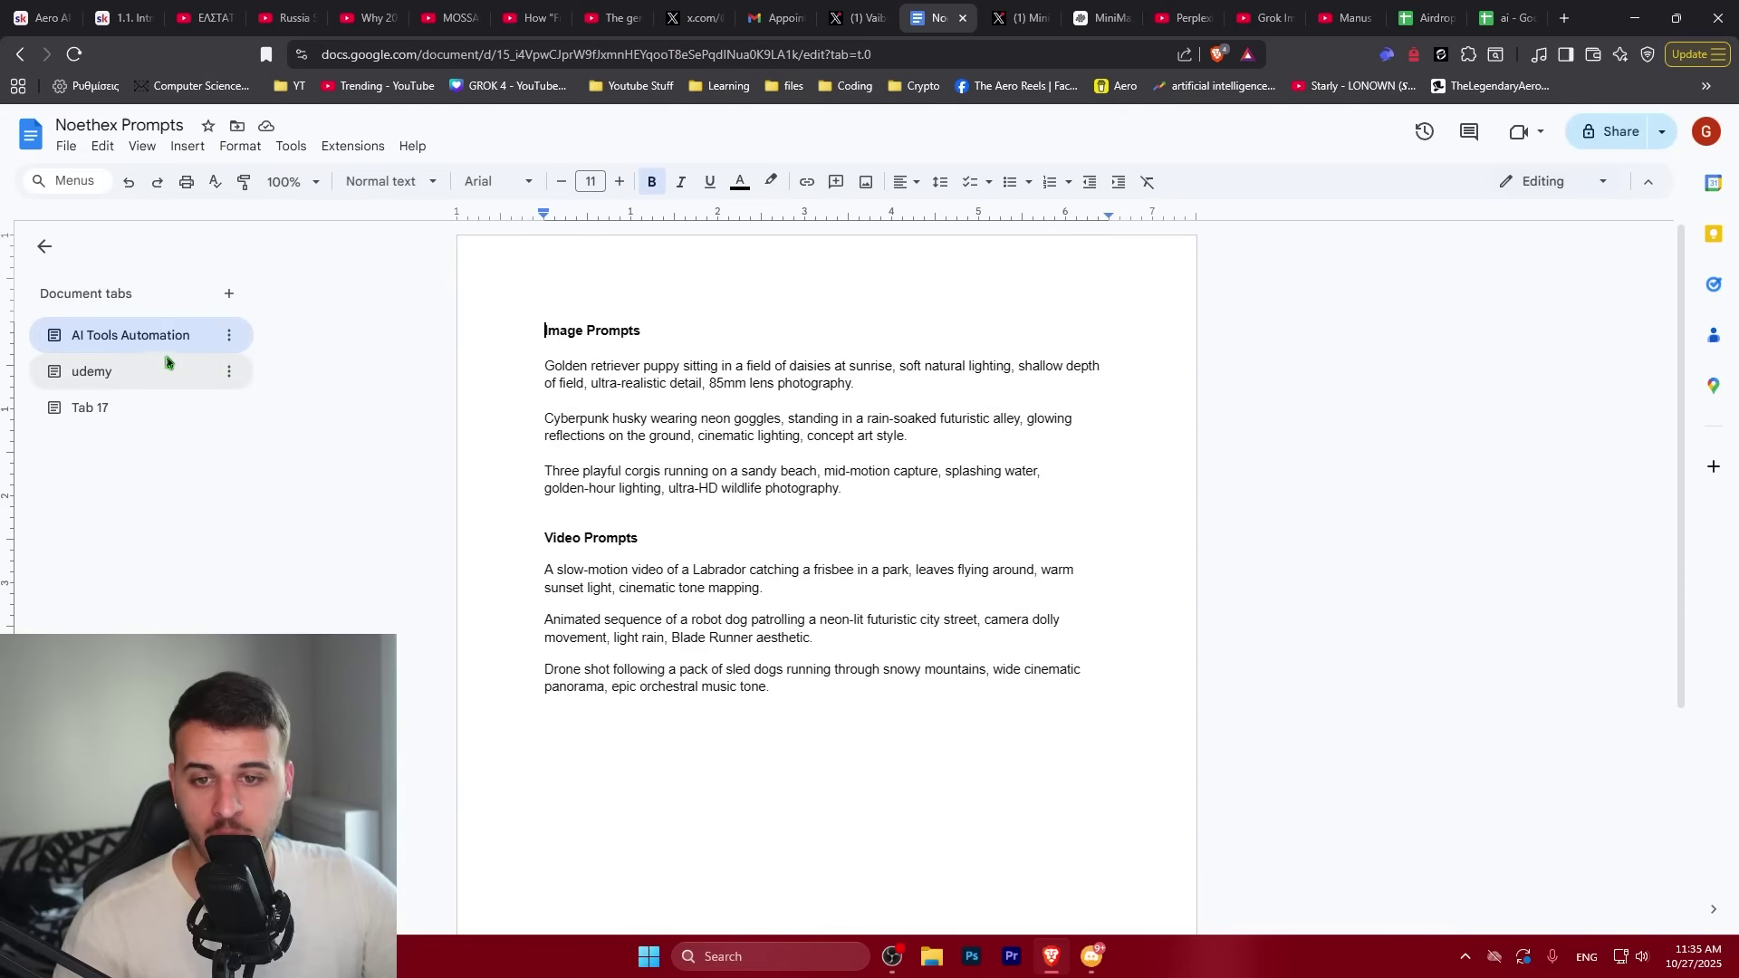
click(124, 406)
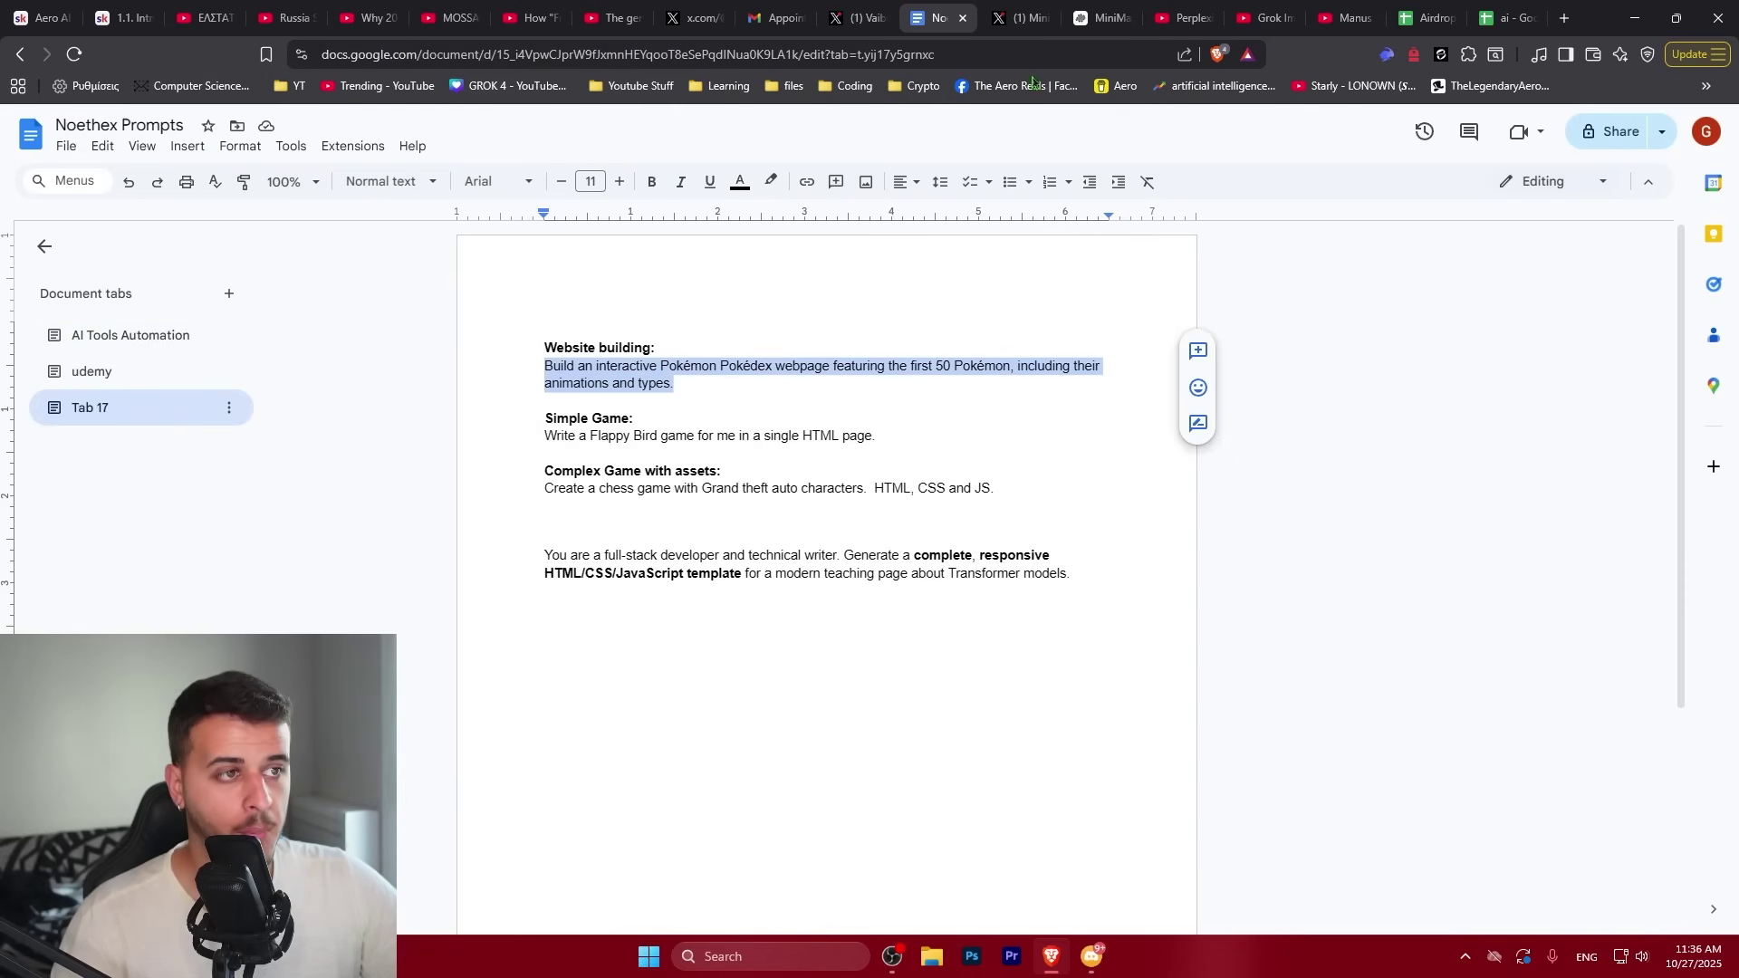
click(1101, 18)
click(712, 422)
text(Build an interactive Pokémon Pokédex webpage featuring the first 50 Pokémon, including their animations and types.)
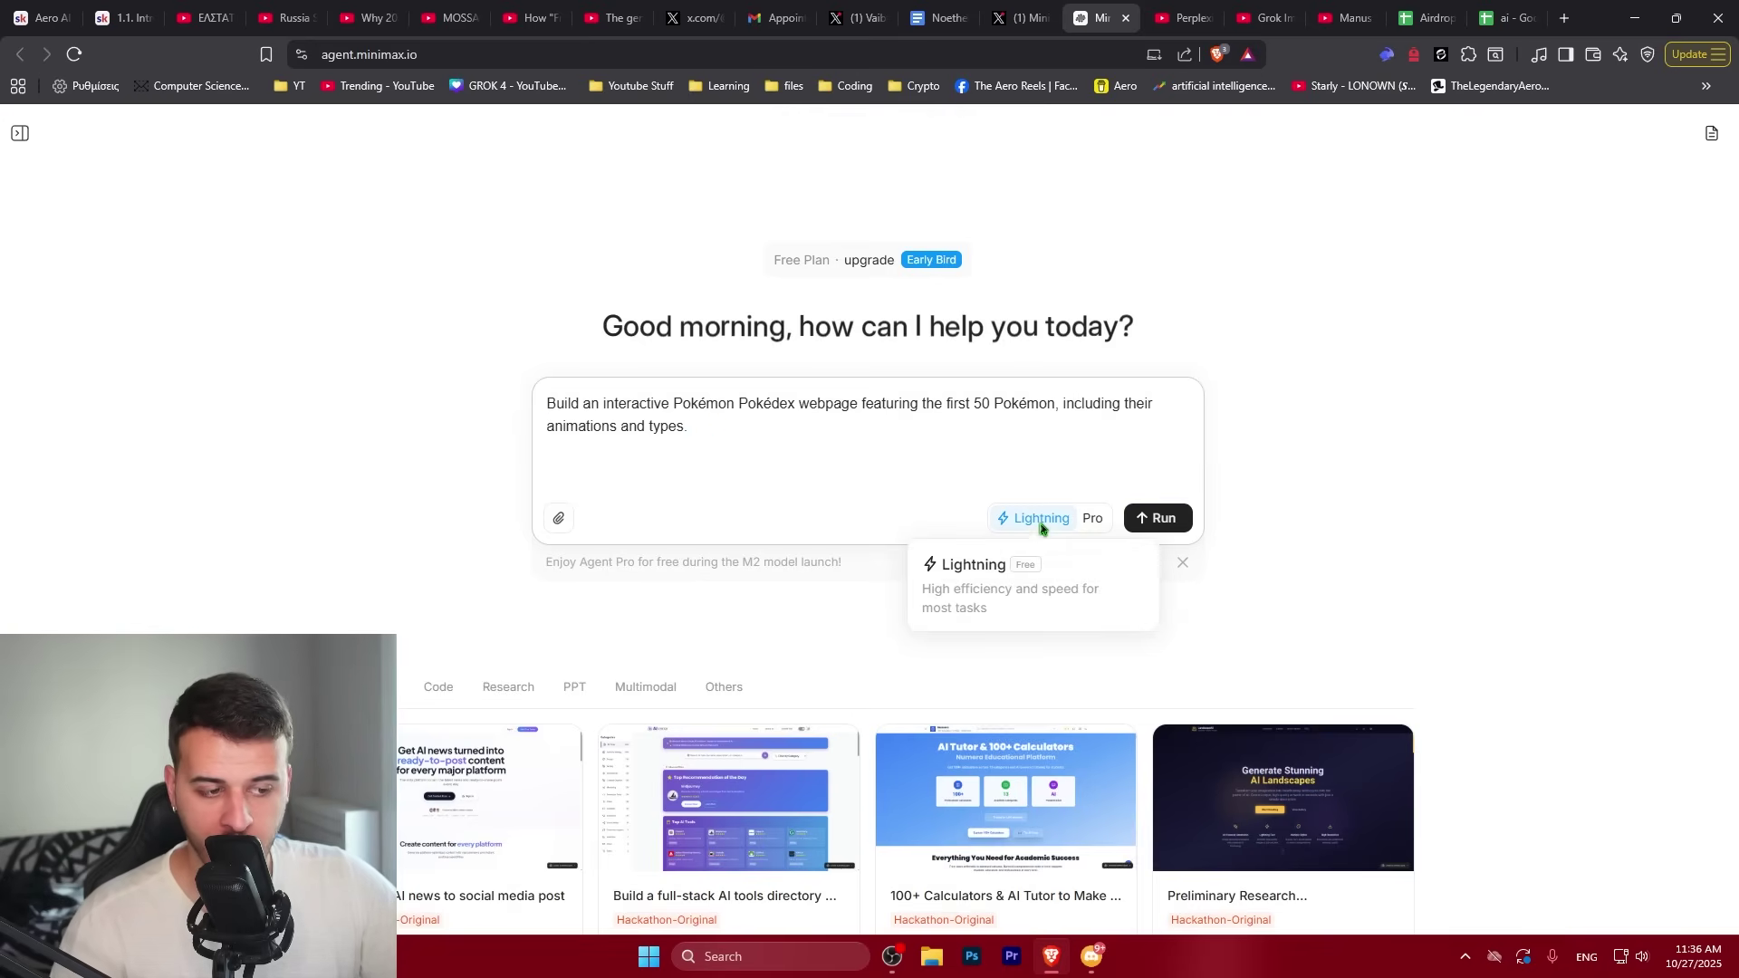
click(1096, 520)
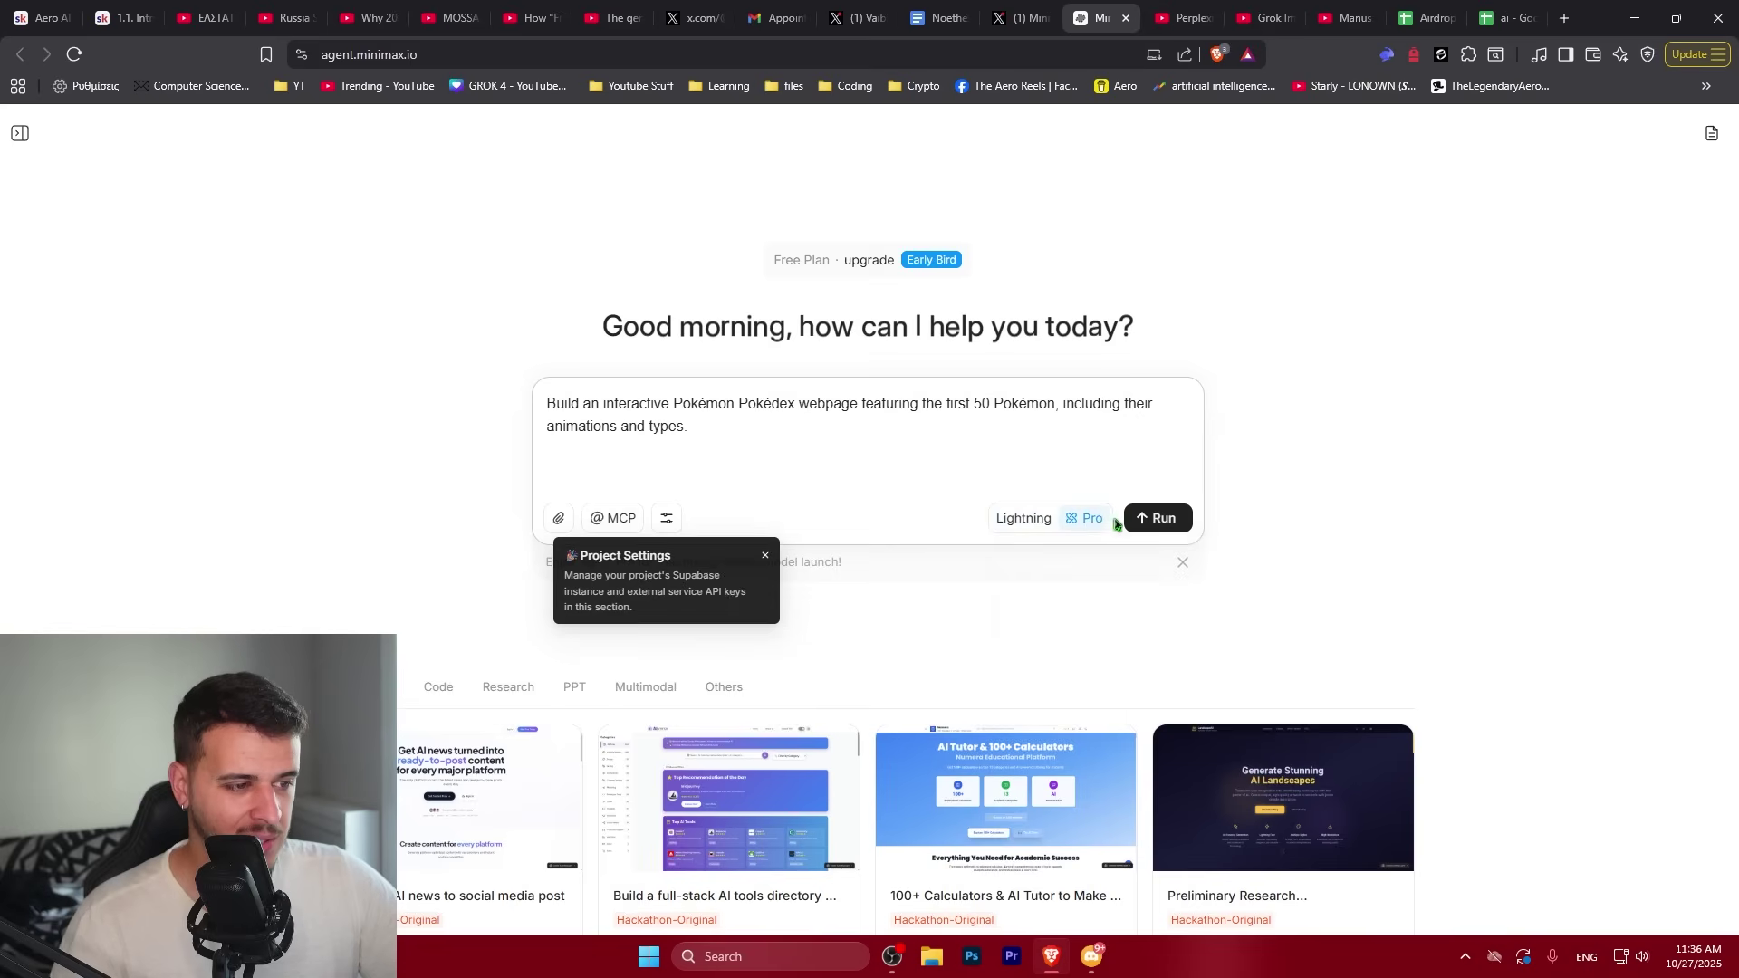
click(1143, 519)
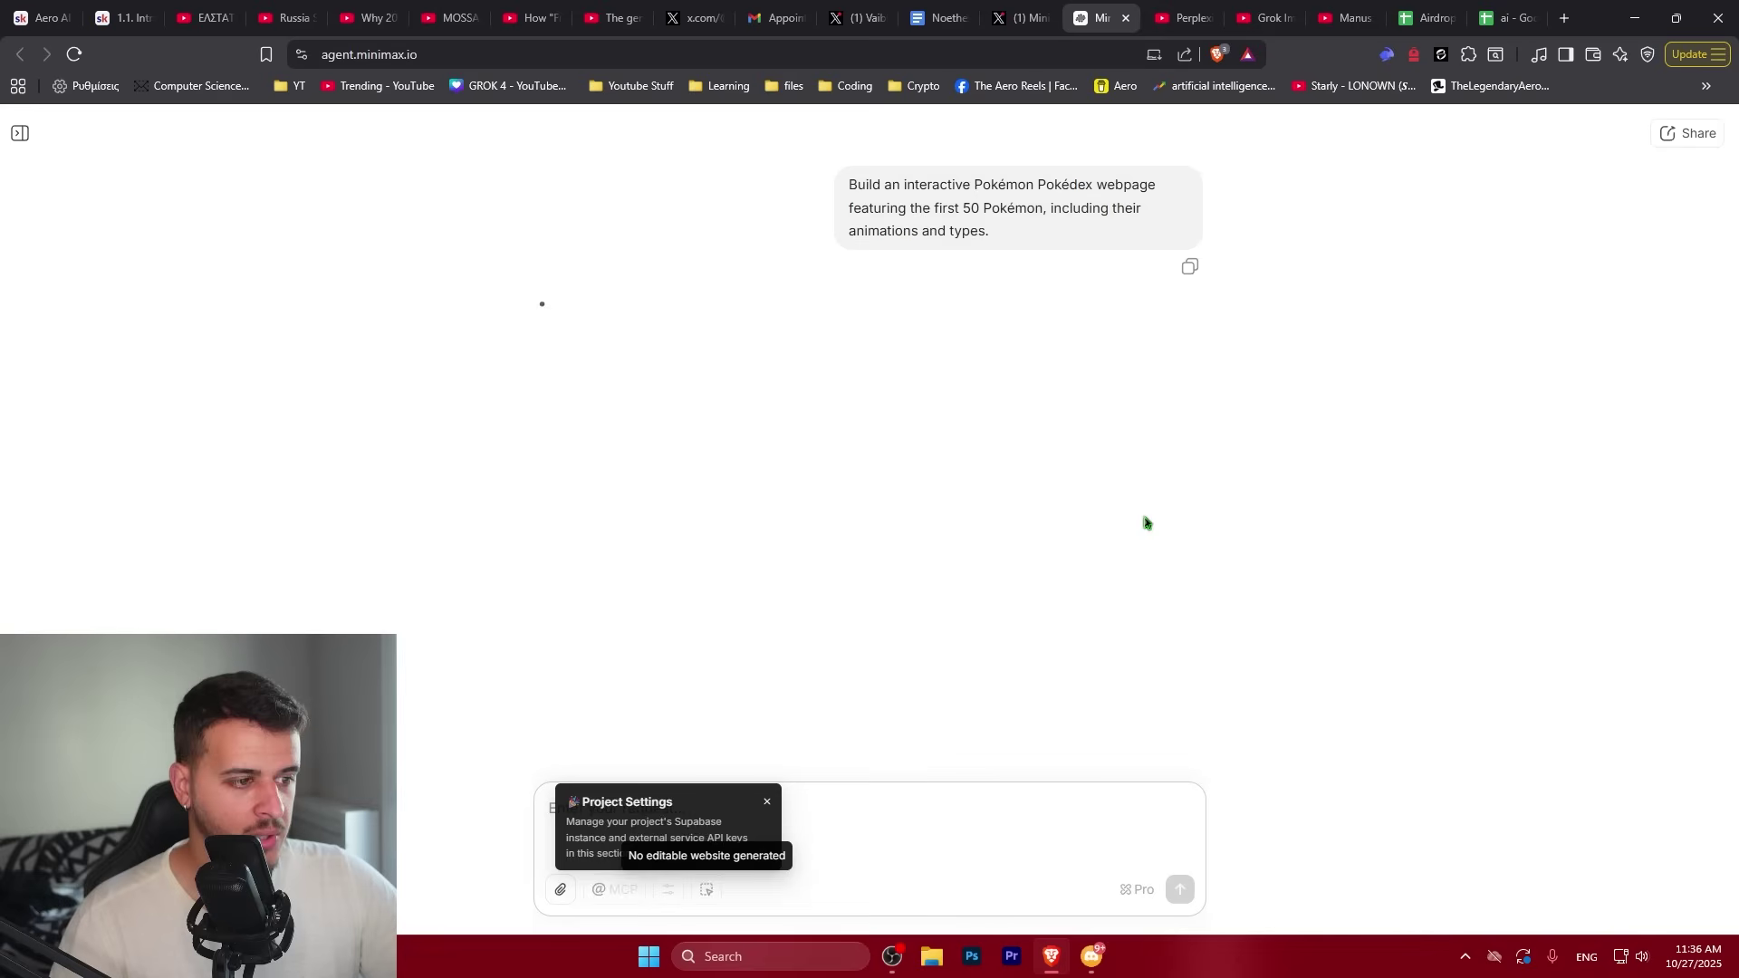
click(756, 803)
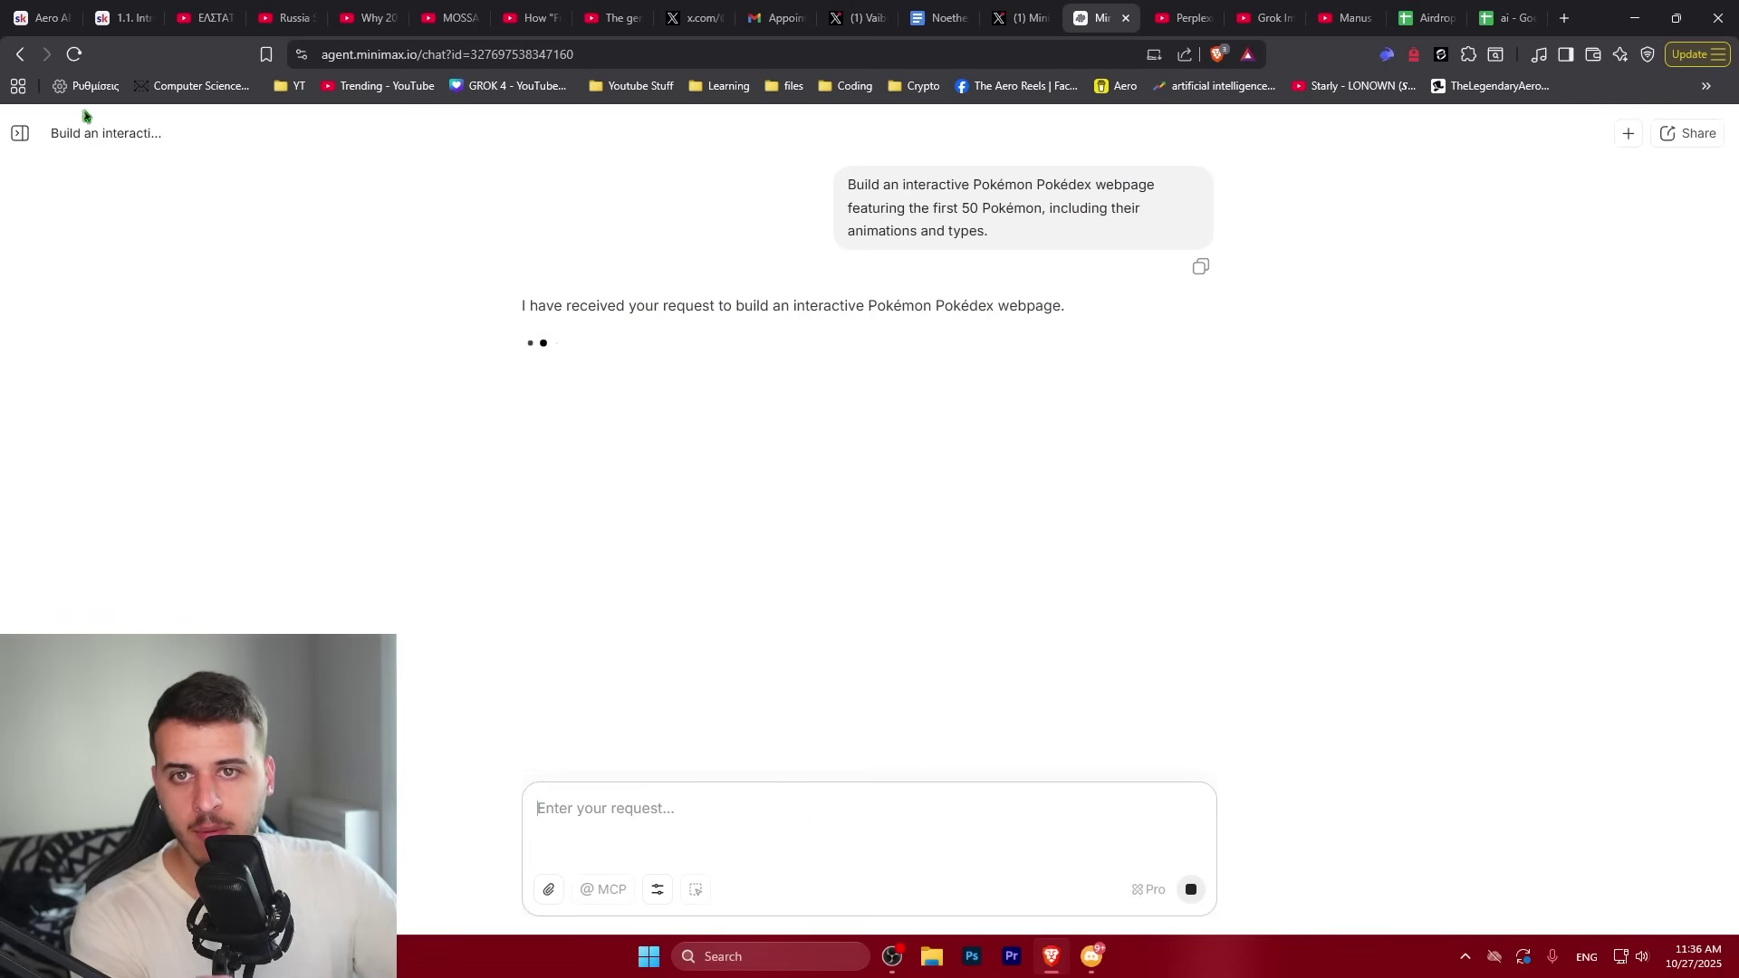
Bring up the Aero AI University community page on Skool and view the courses in its Classroom
click(66, 18)
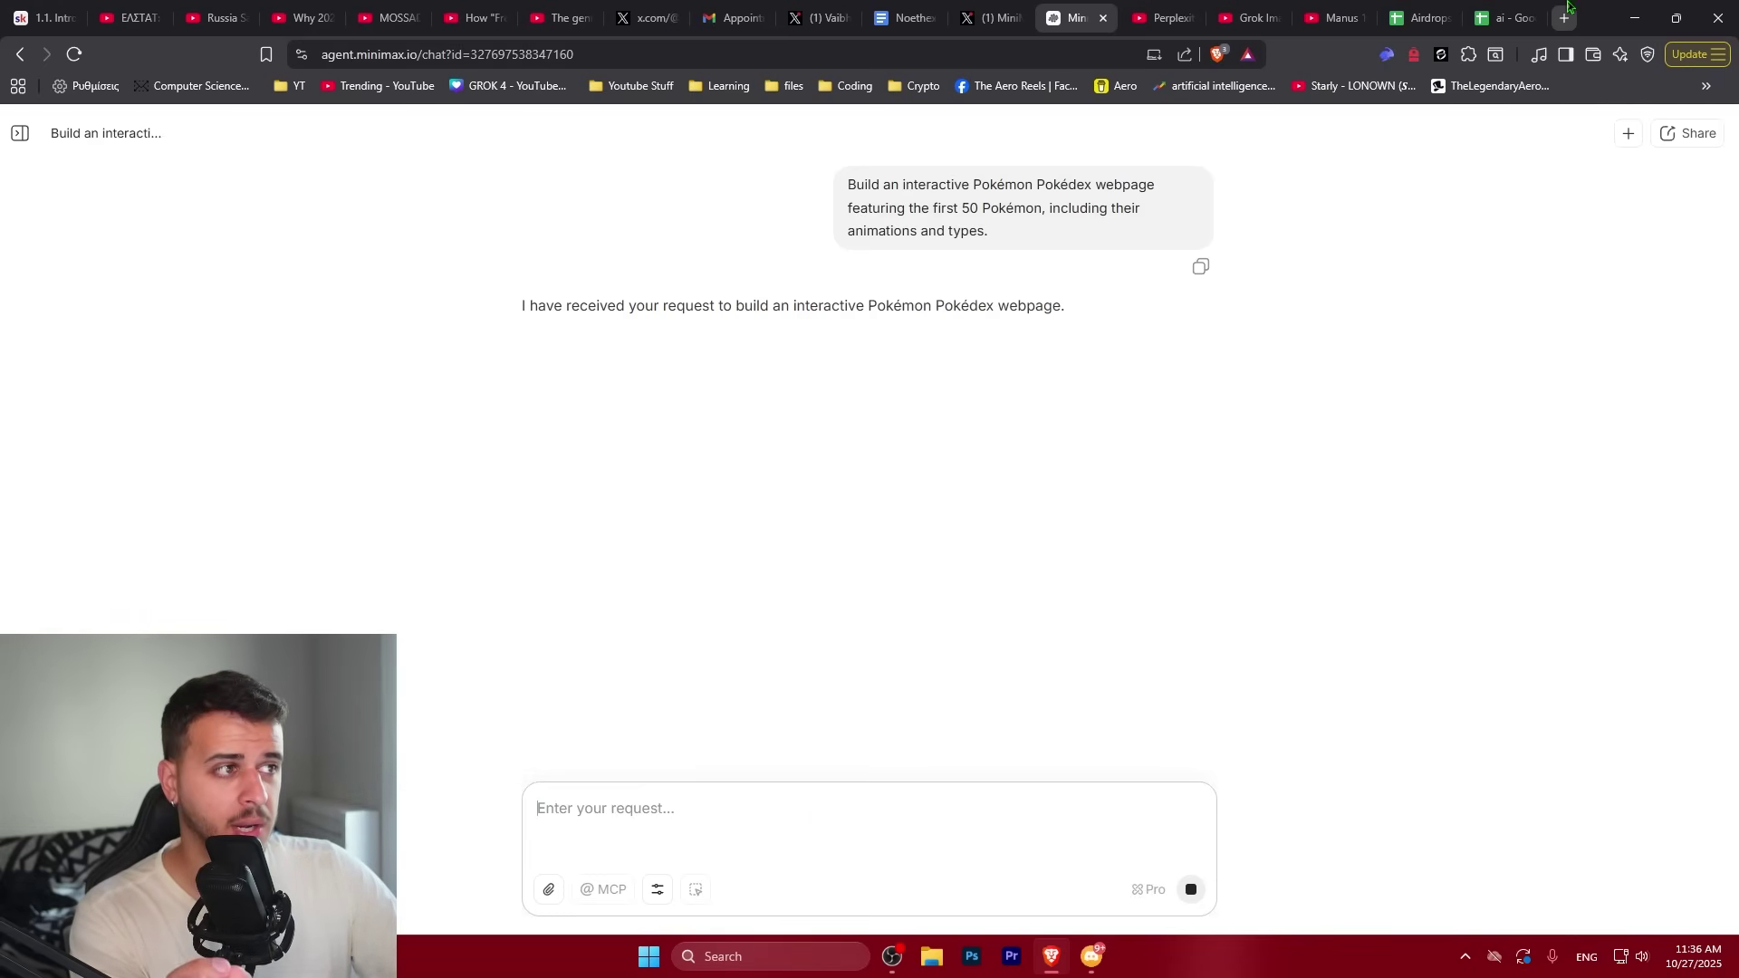
key(ctrl+shift+t)
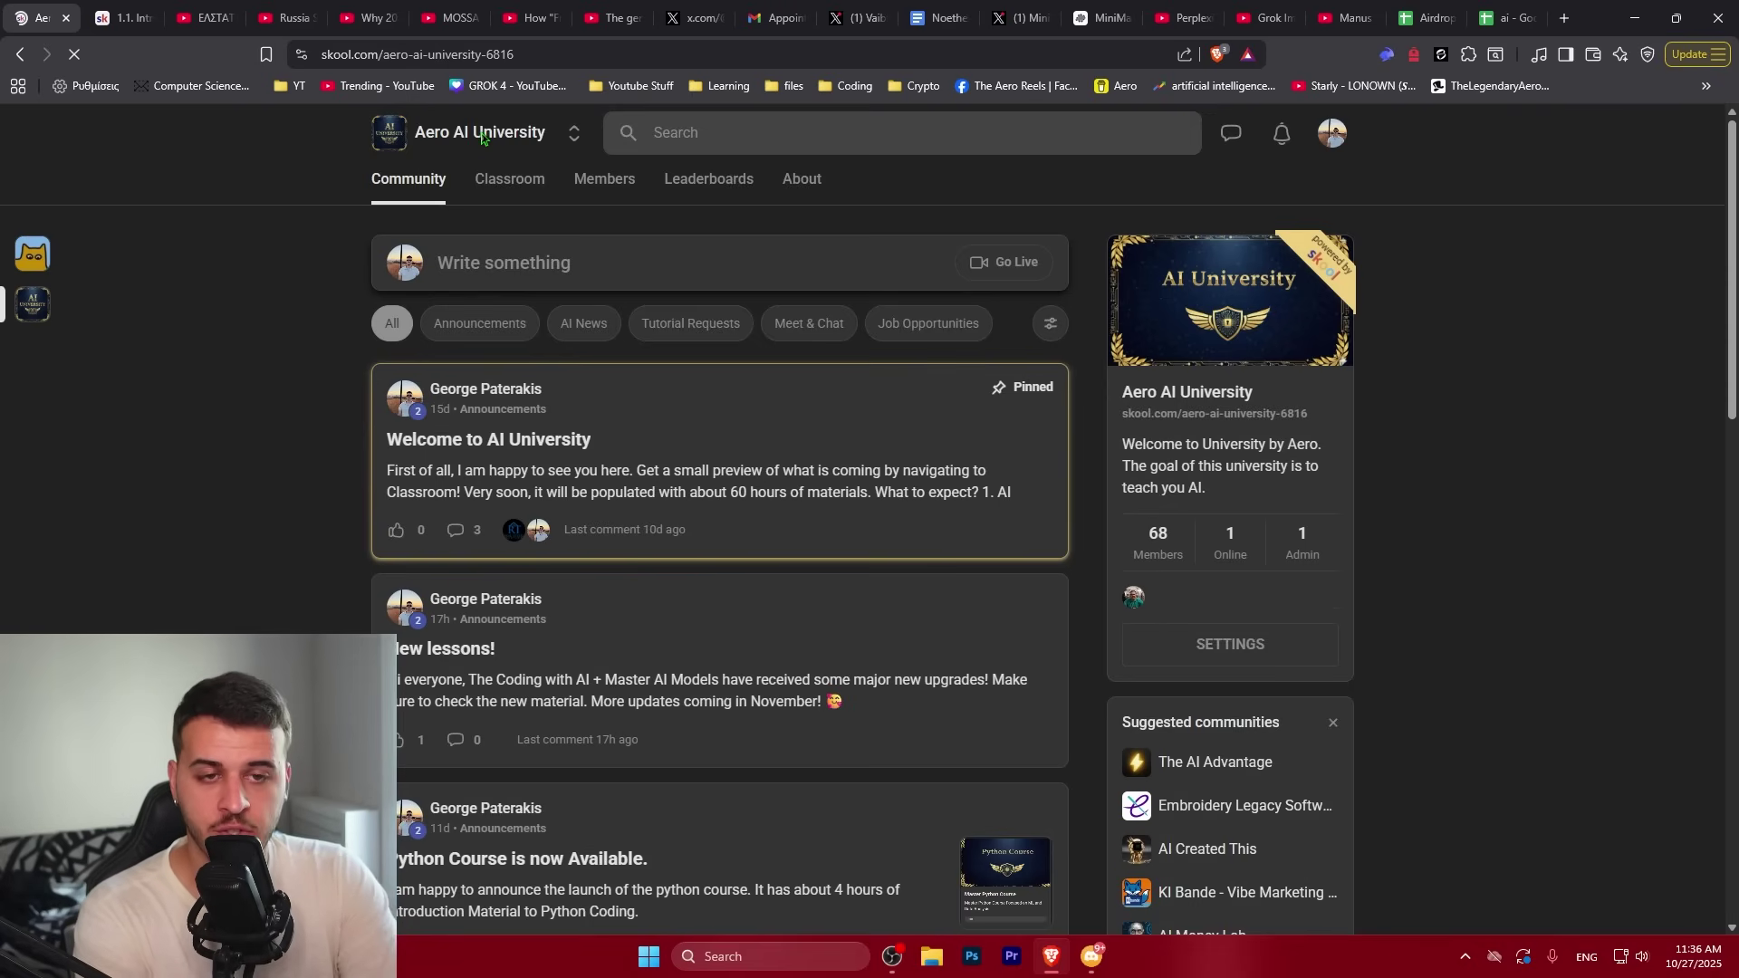
click(490, 175)
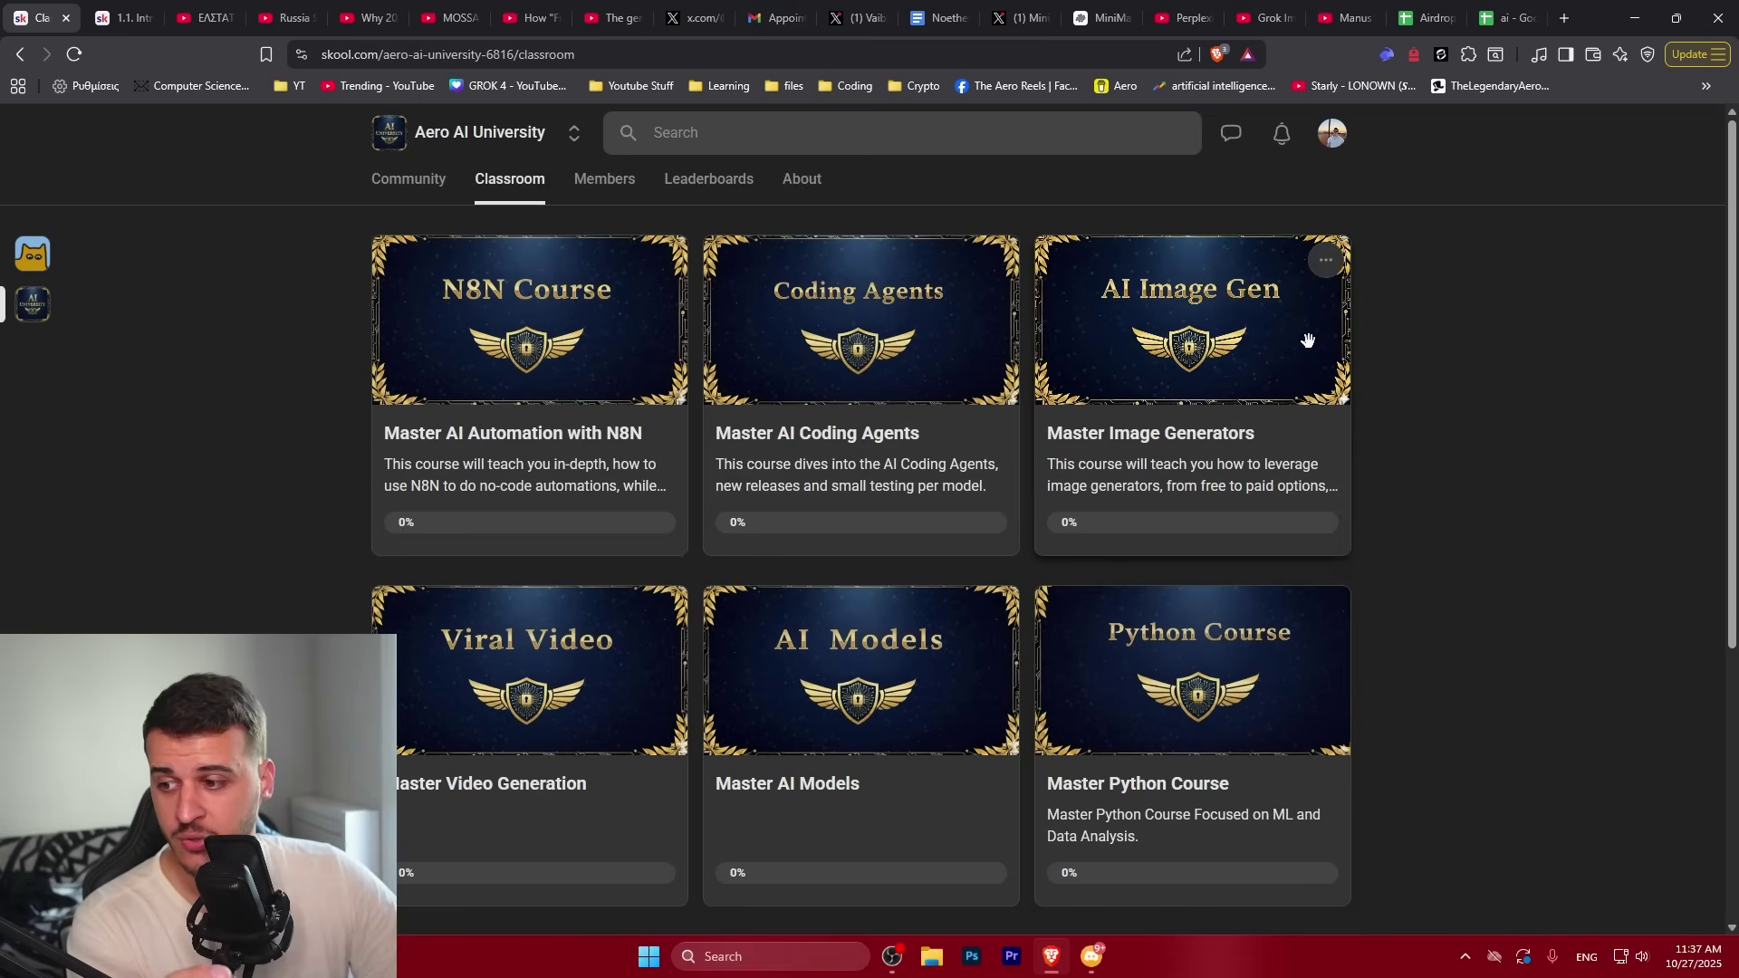
Run a new MiniMax Agent task with the prompt "Write a Flappy Bird game for me in a single HTML page." copied from Noethex Prompts
click(1100, 17)
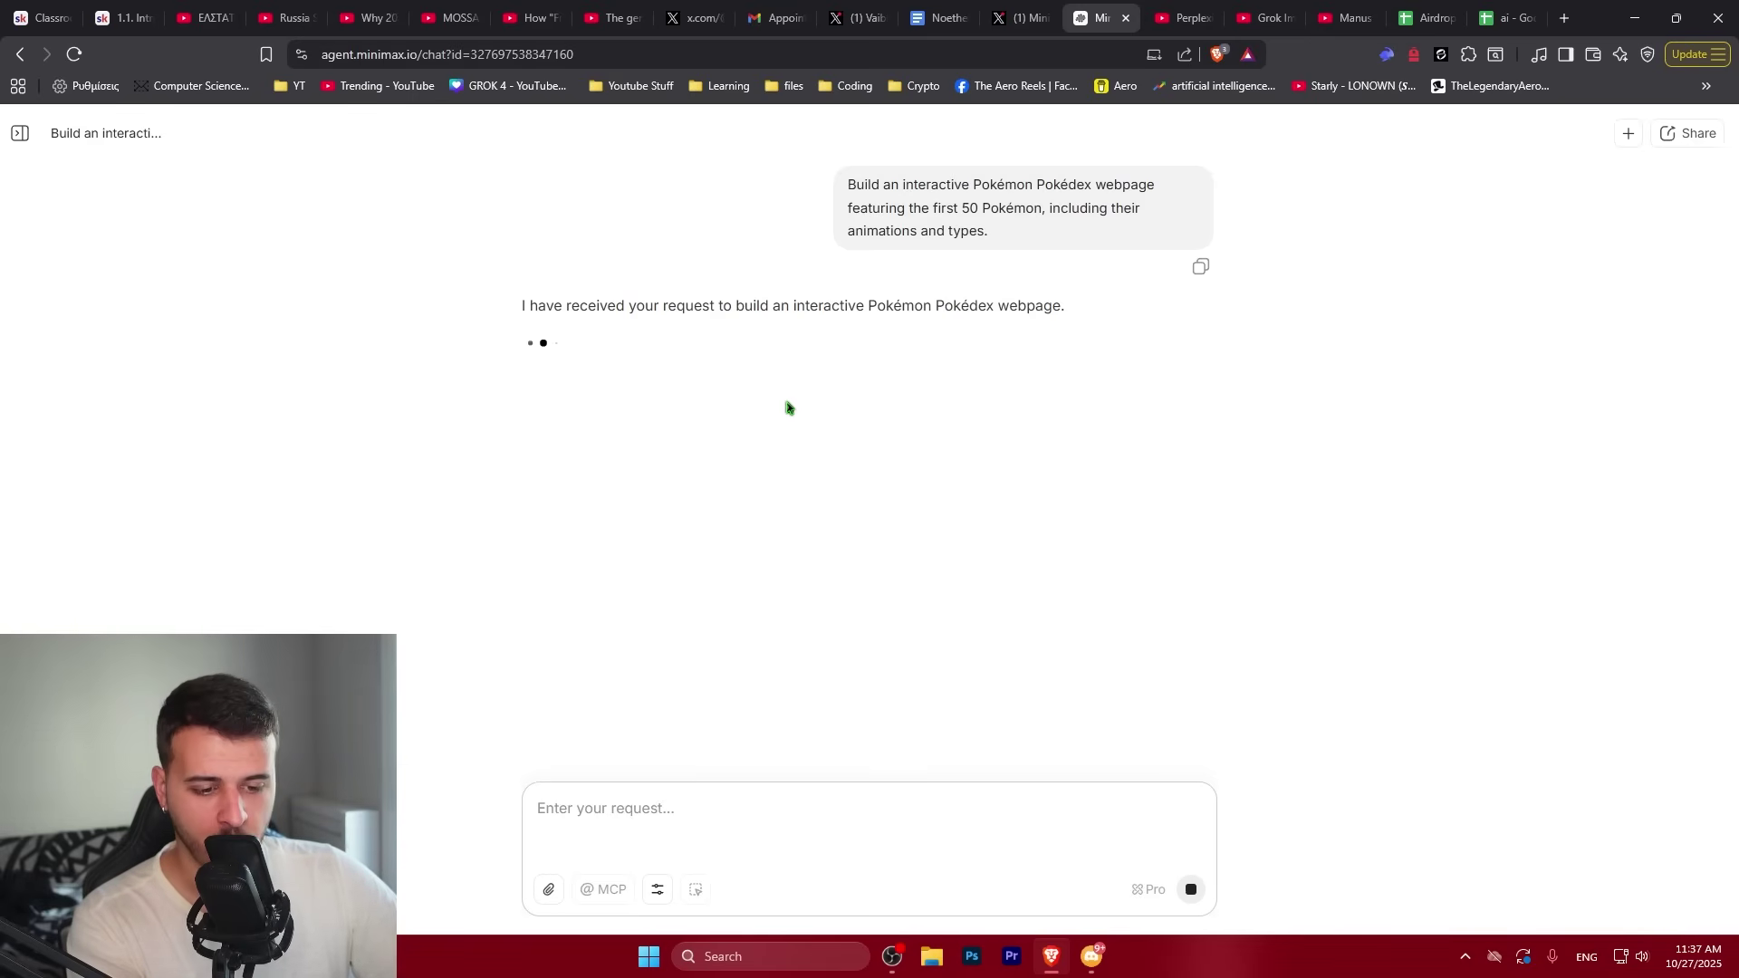
click(20, 134)
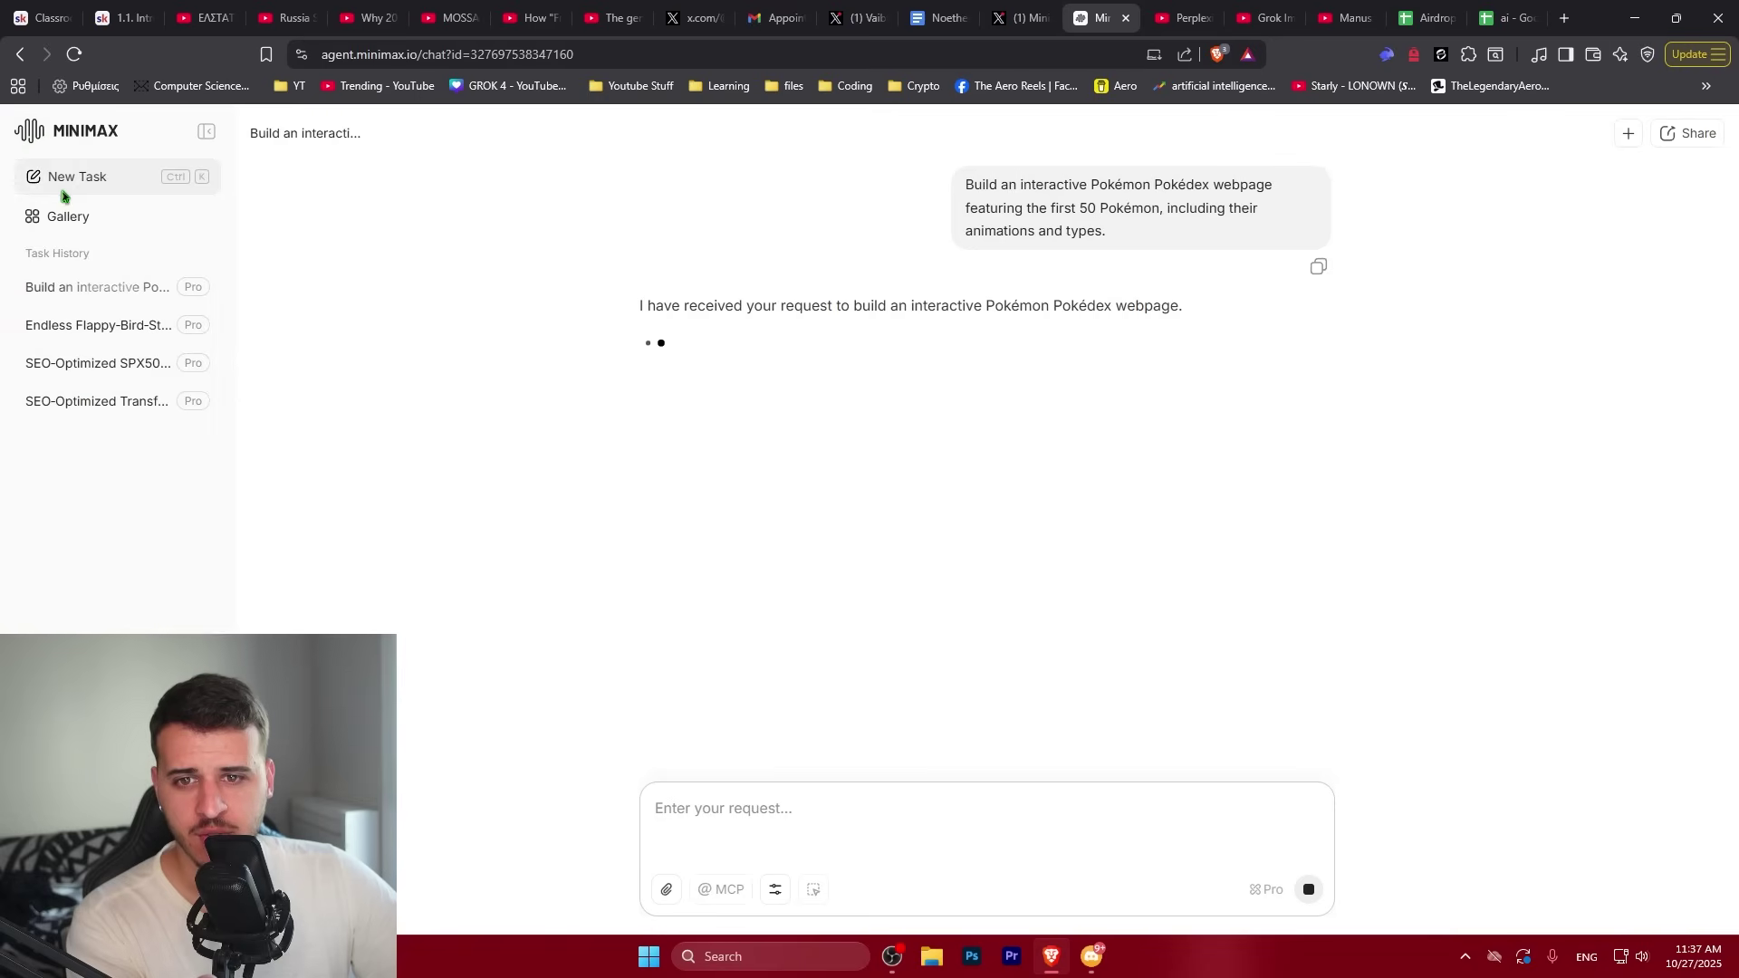
click(66, 181)
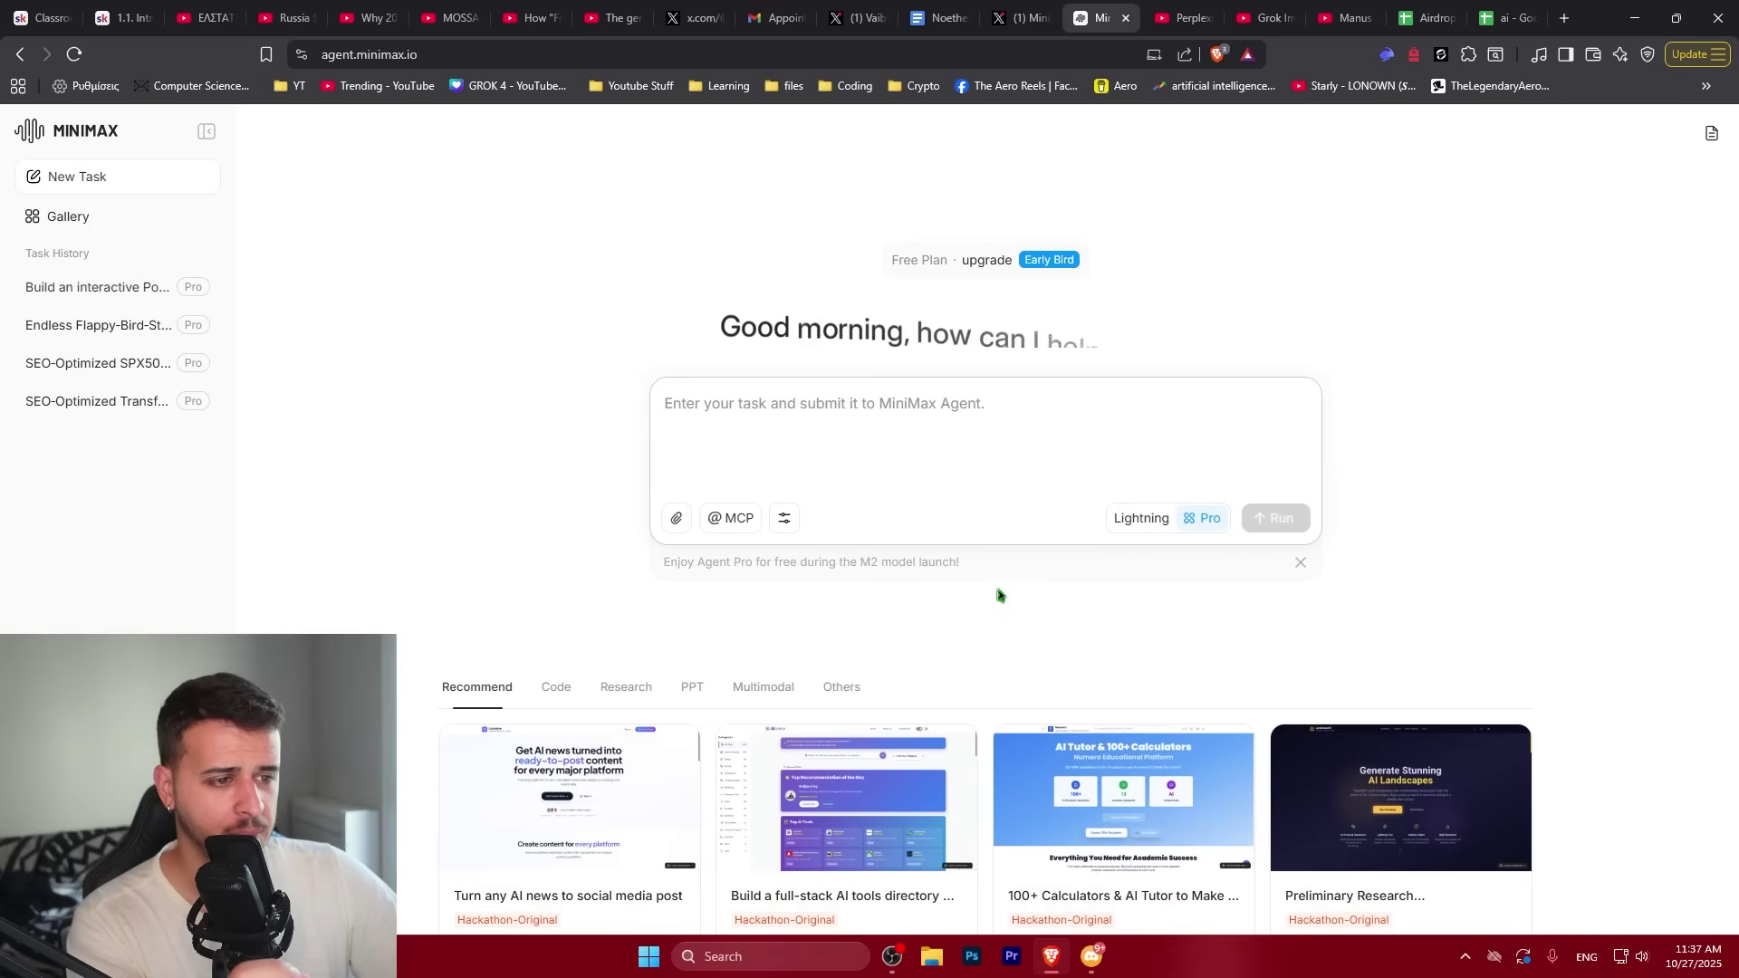
click(945, 11)
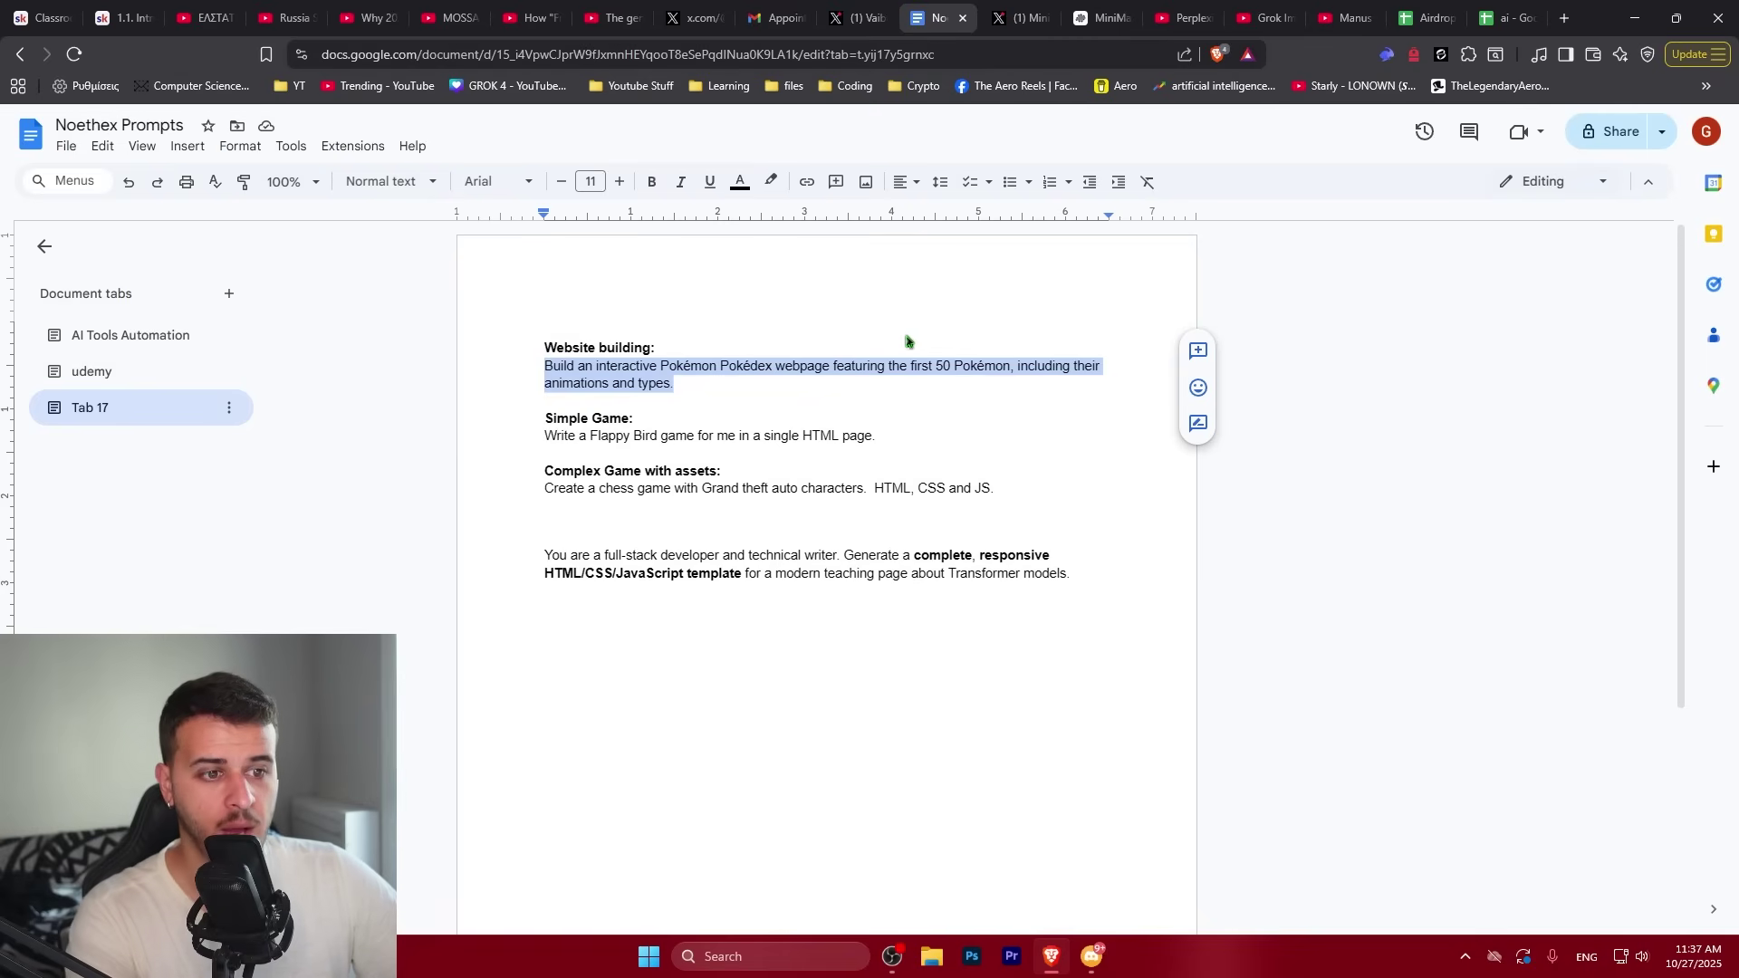
triple_click(895, 436)
key(ctrl+c)
key(ctrl+Tab)
key(ctrl+Tab)
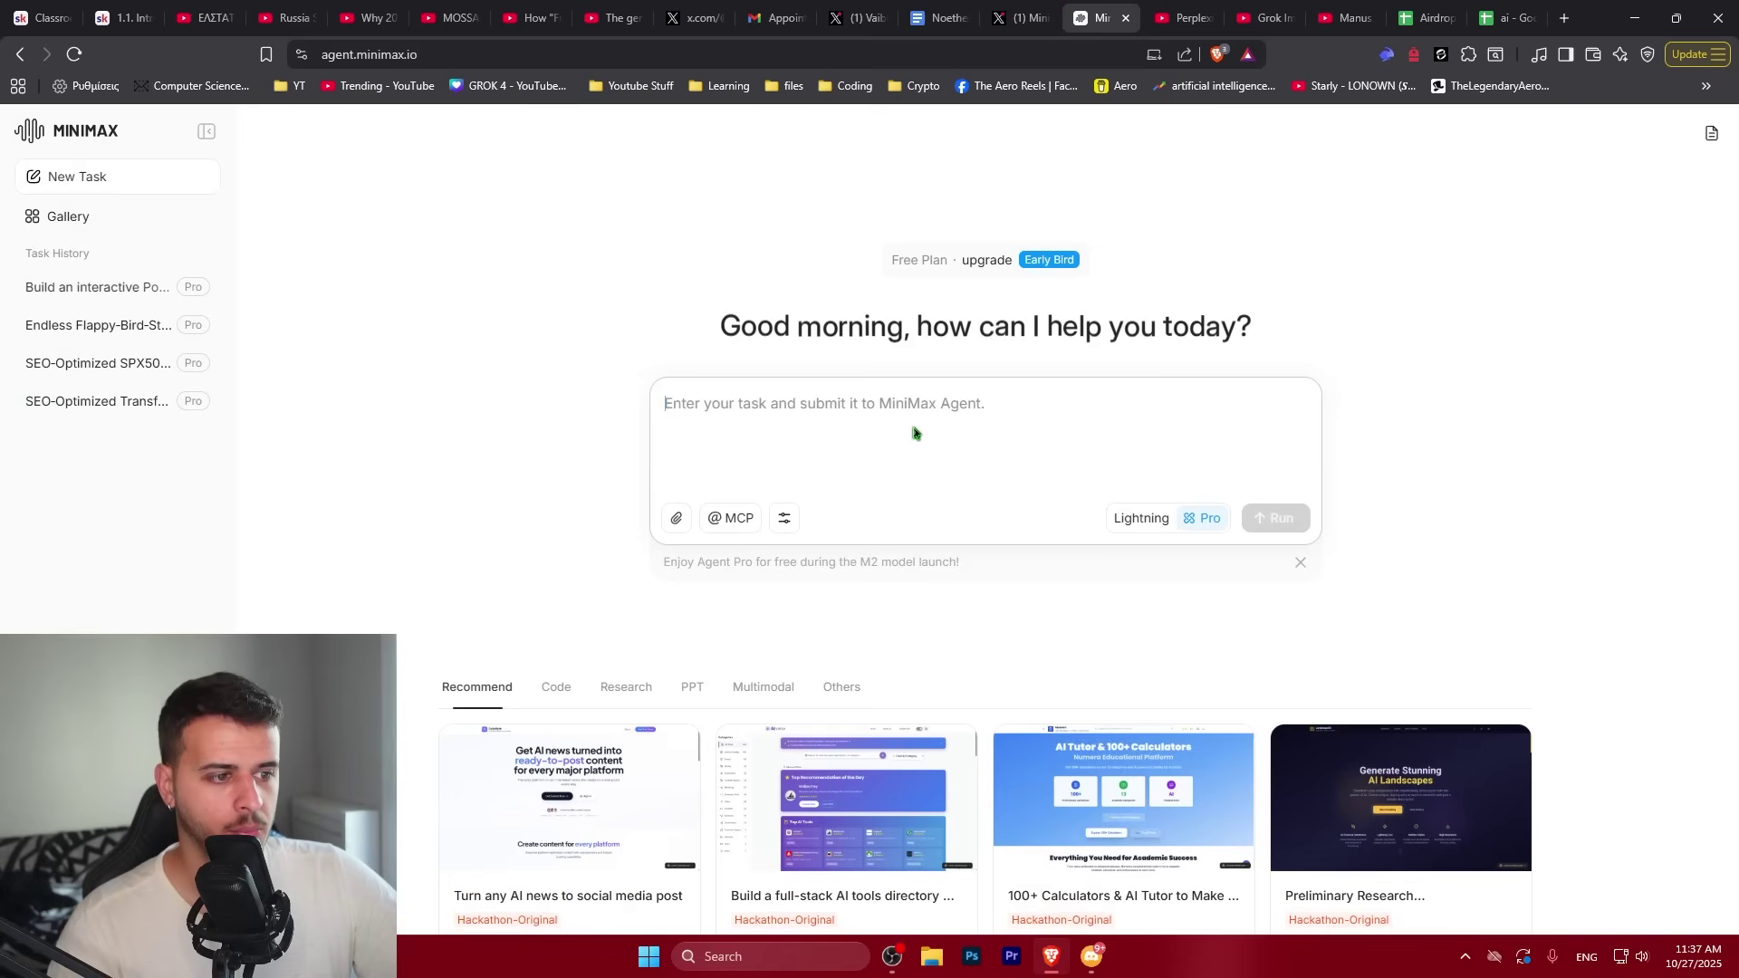
key(ctrl+v)
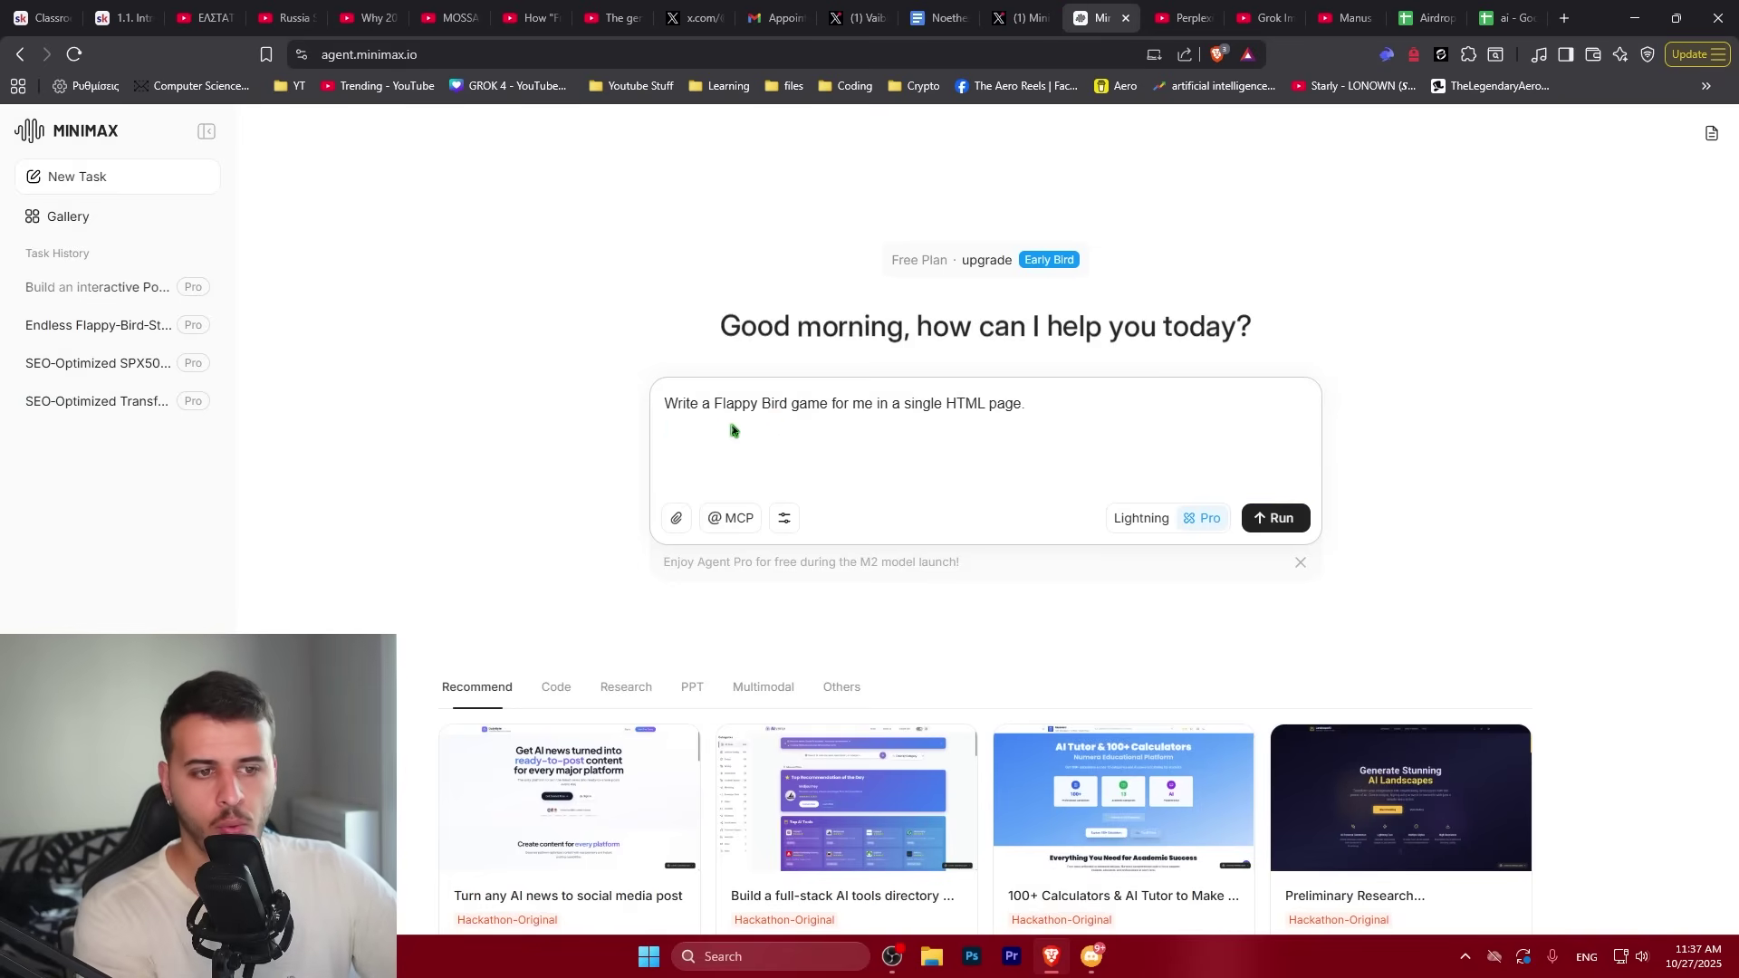
click(1296, 516)
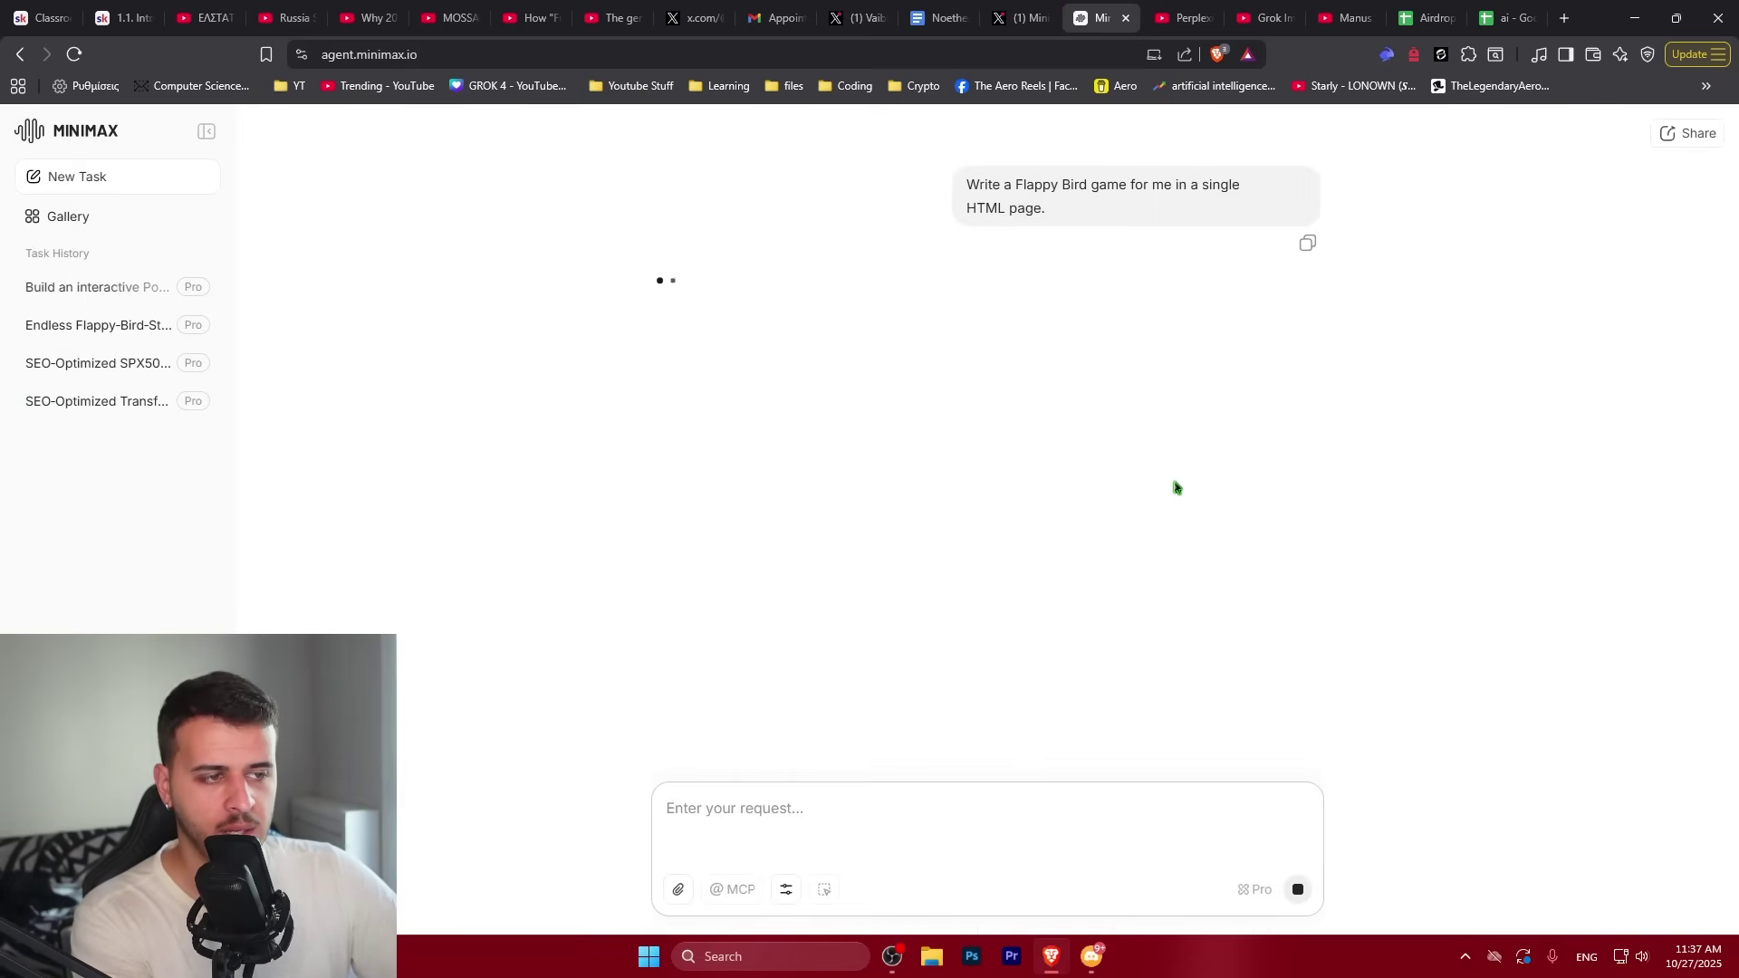
Run the Noethex Prompts prompt for a responsive HTML/CSS/JavaScript teaching page about Transformer models as a new Pro task in MiniMax Agent
click(77, 177)
click(938, 17)
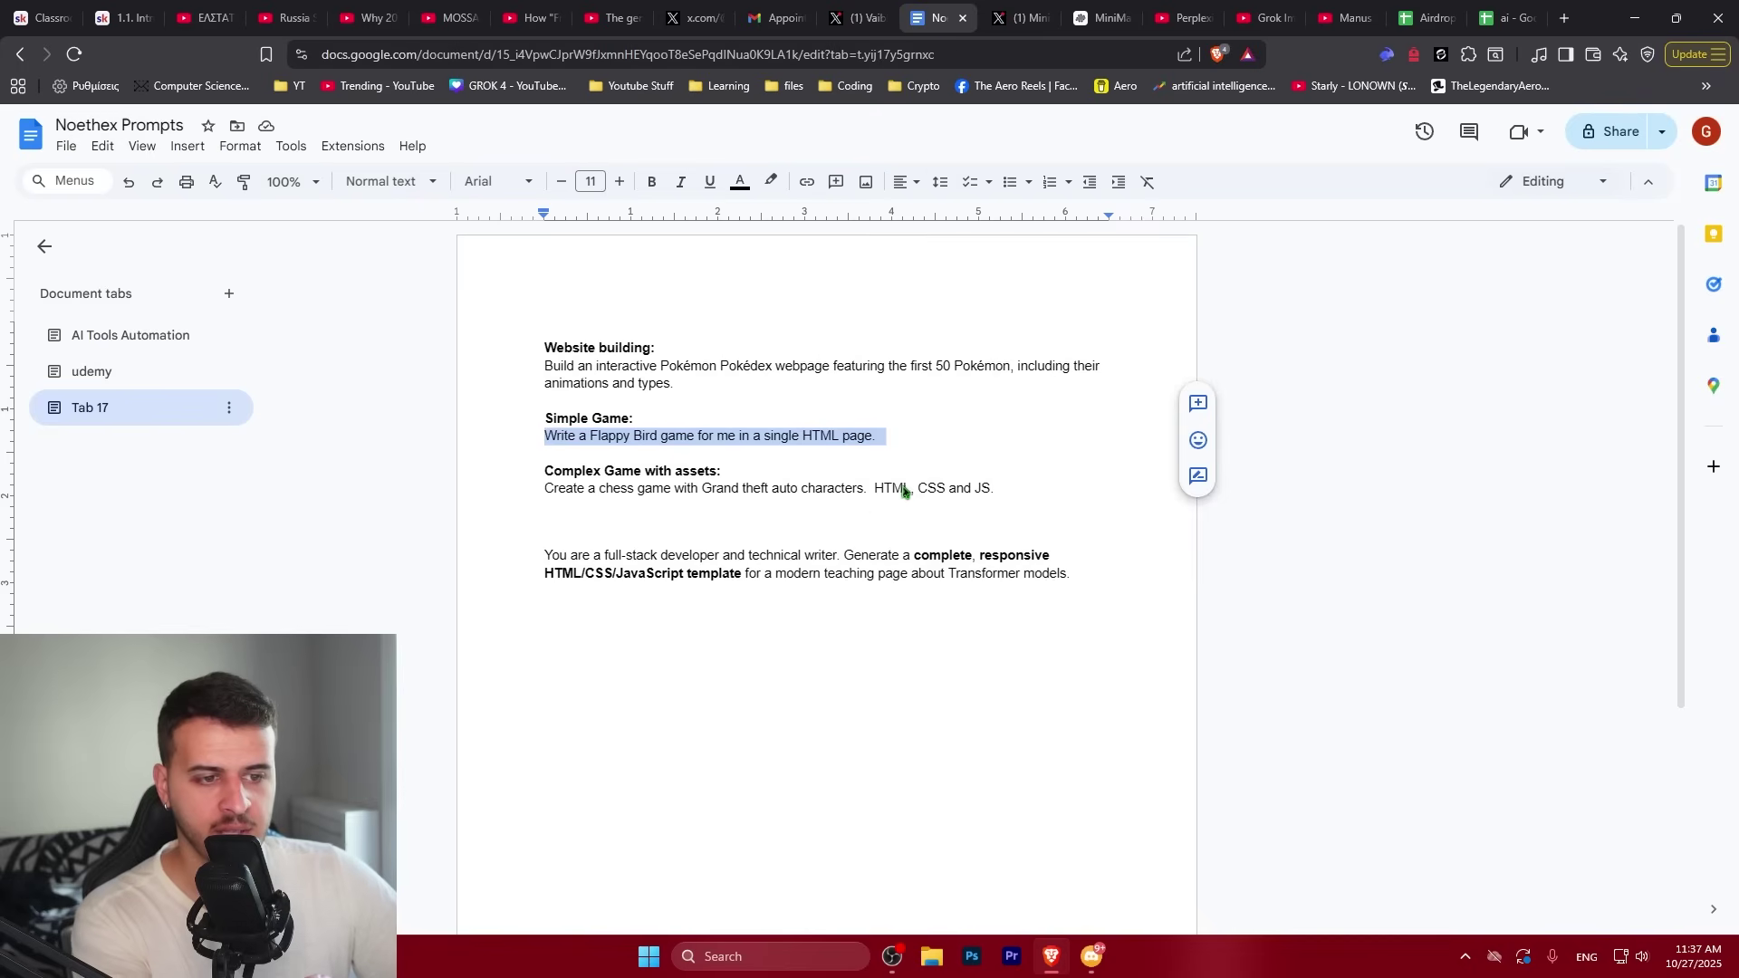
triple_click(638, 496)
triple_click(942, 576)
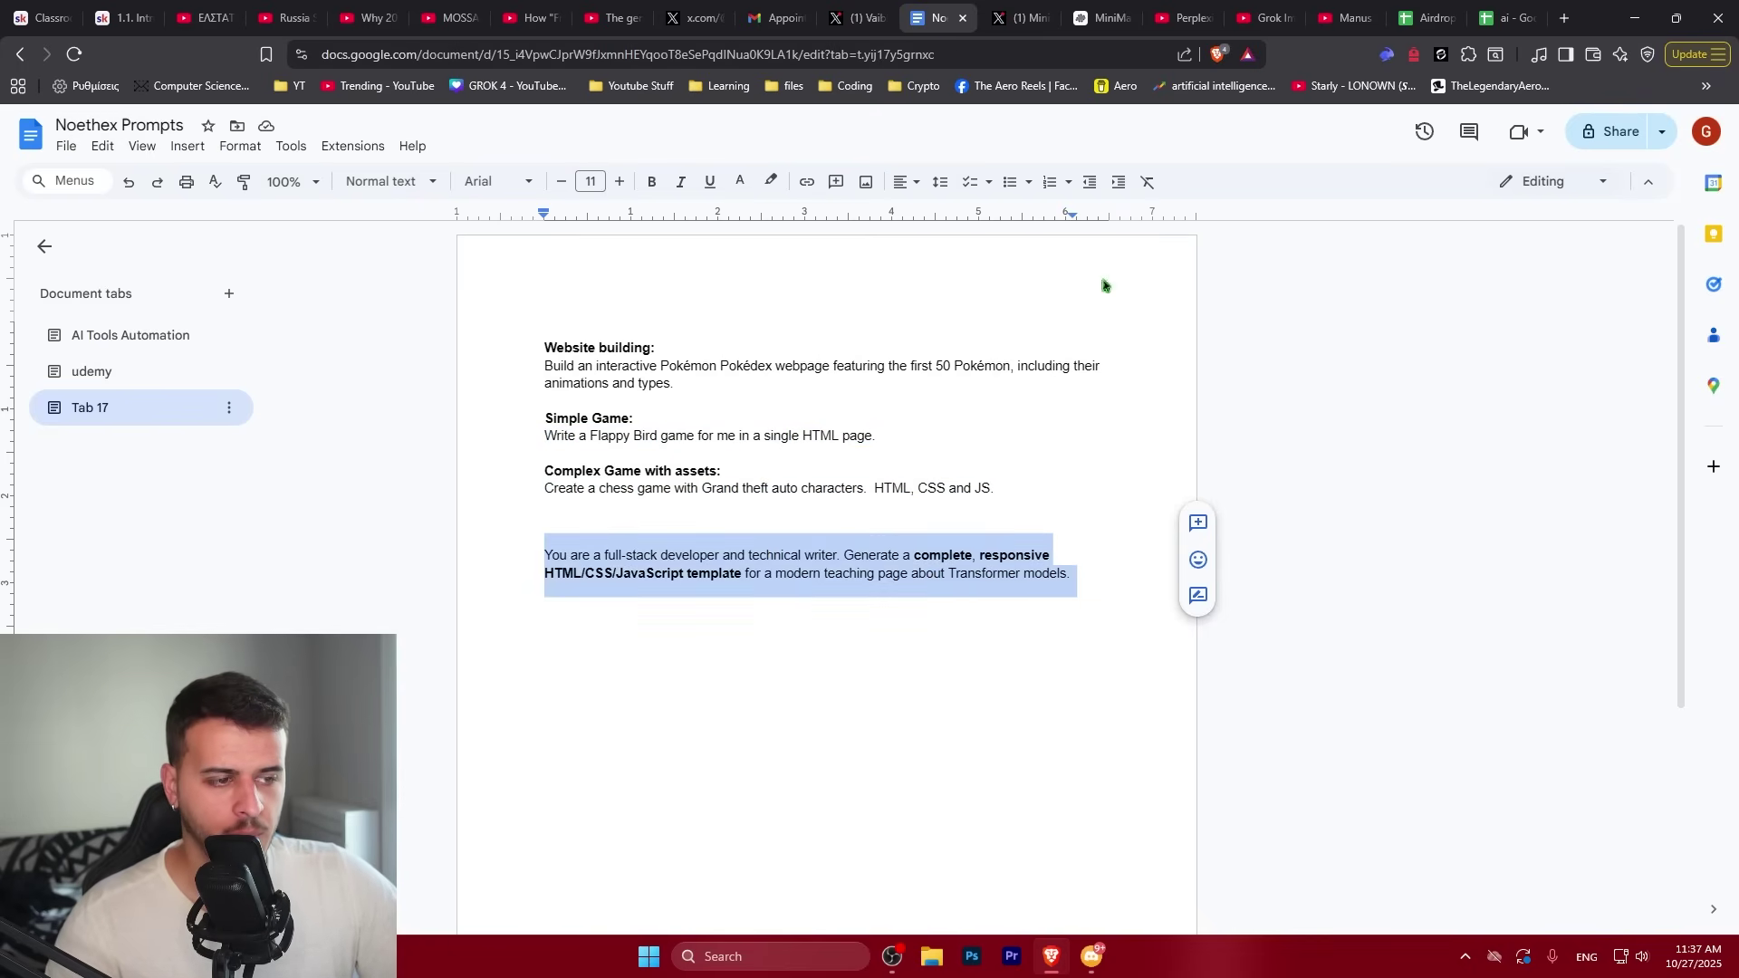
key(ctrl+c)
click(1103, 17)
click(691, 443)
key(ctrl+v)
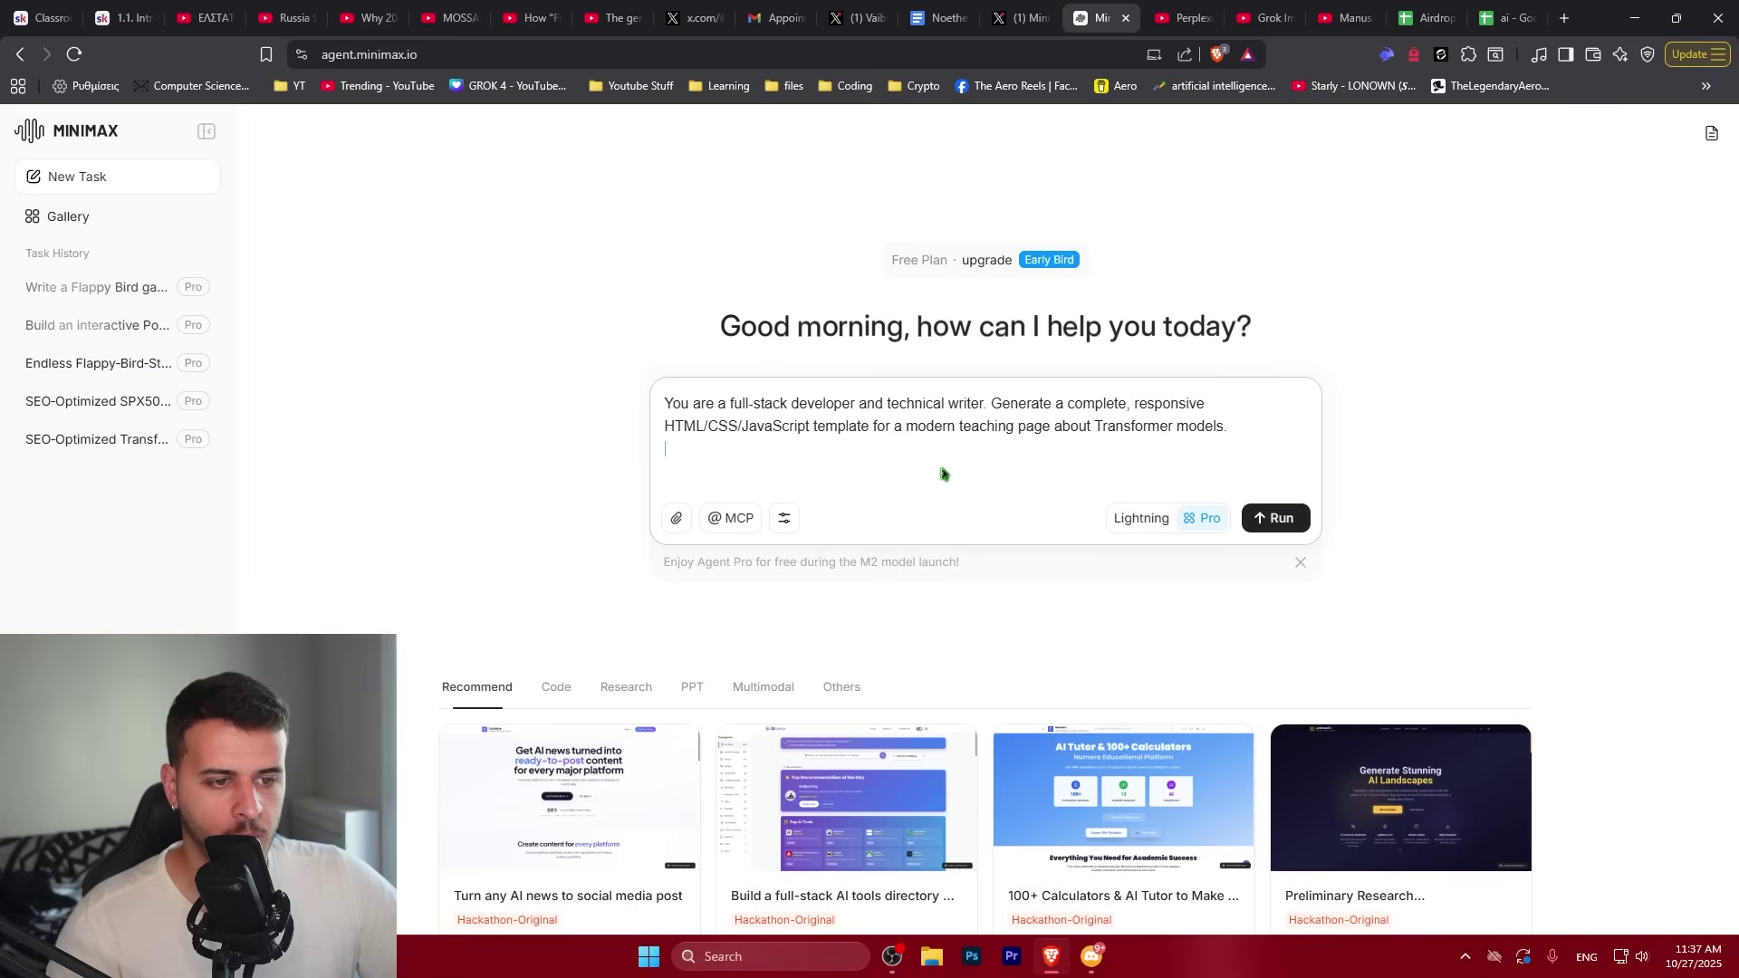
click(1273, 519)
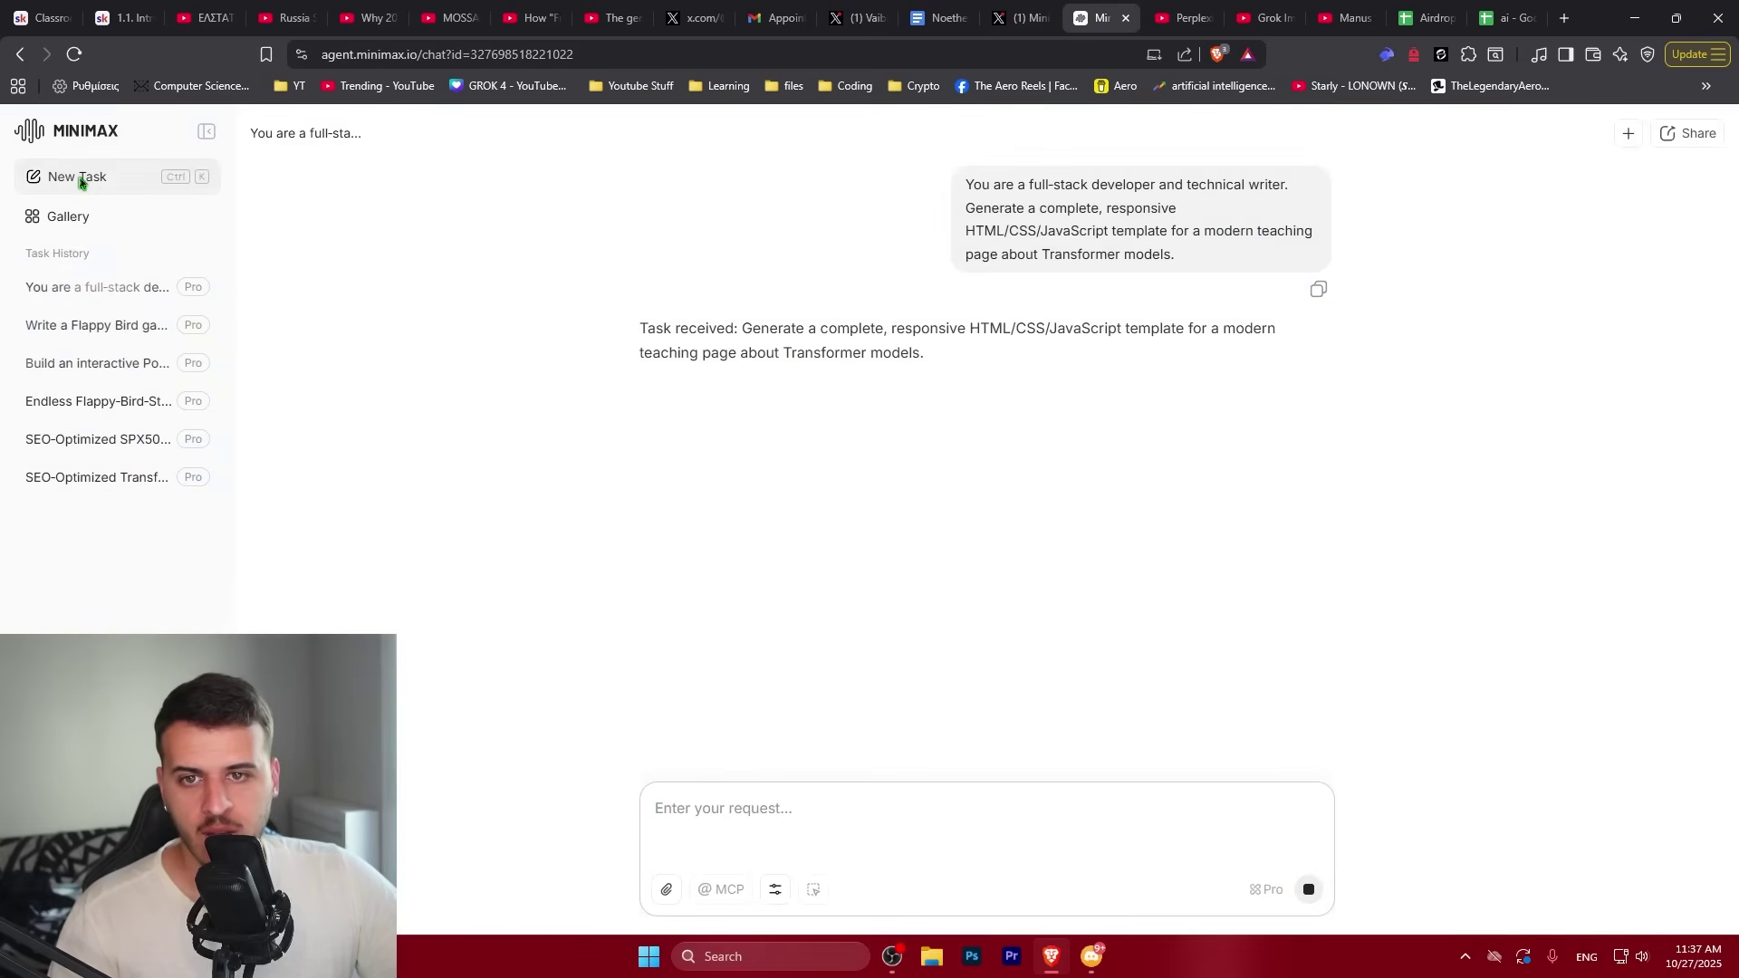
Run a new task in Lightning mode with the prompt "Create a chess game with Grand theft auto characters. HTML, CSS and JS."
click(178, 177)
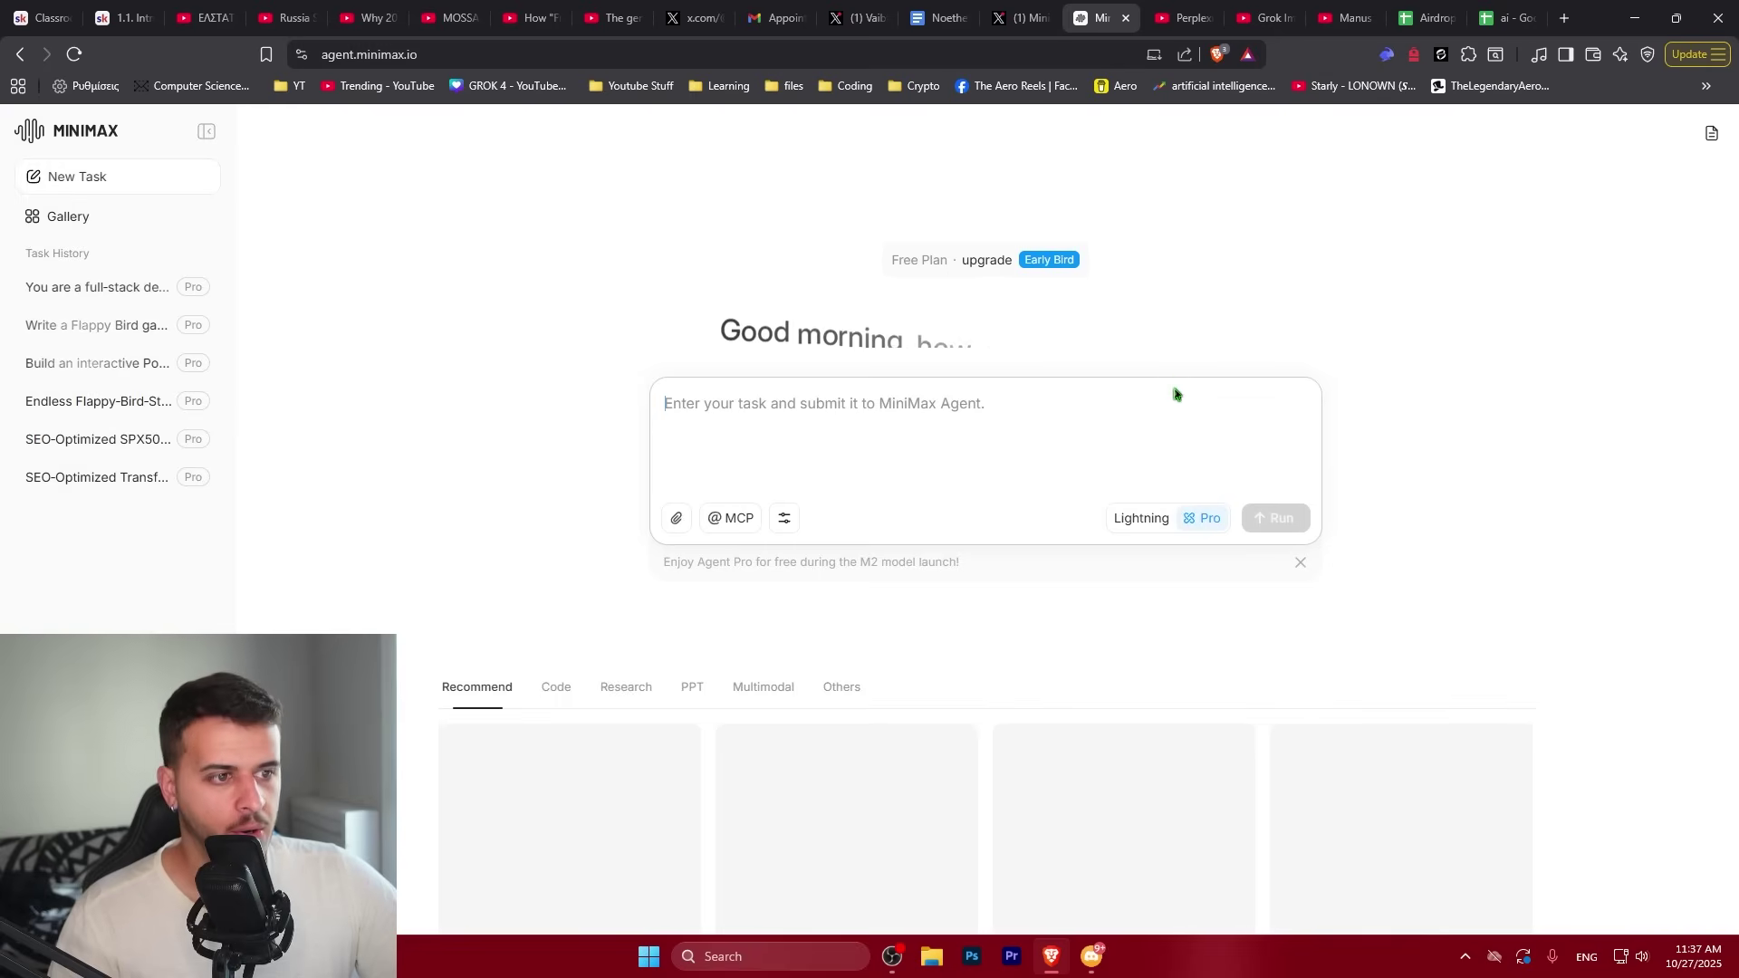
click(1138, 517)
click(835, 416)
key(ctrl+v)
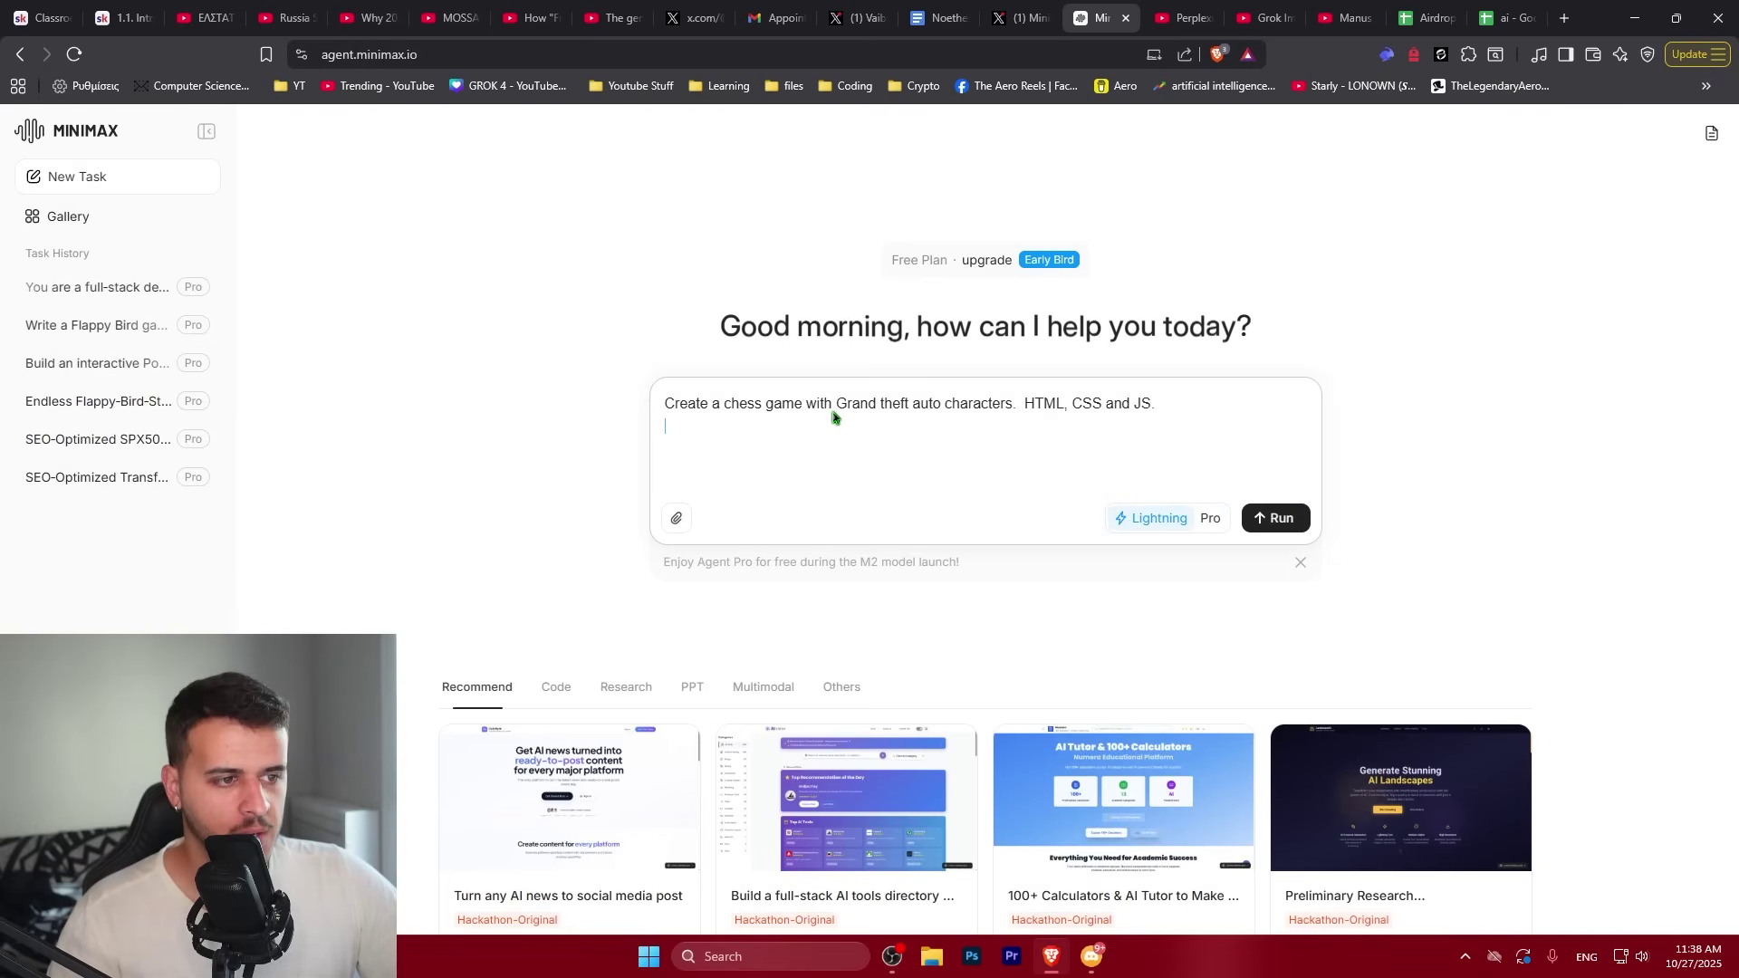
click(1282, 519)
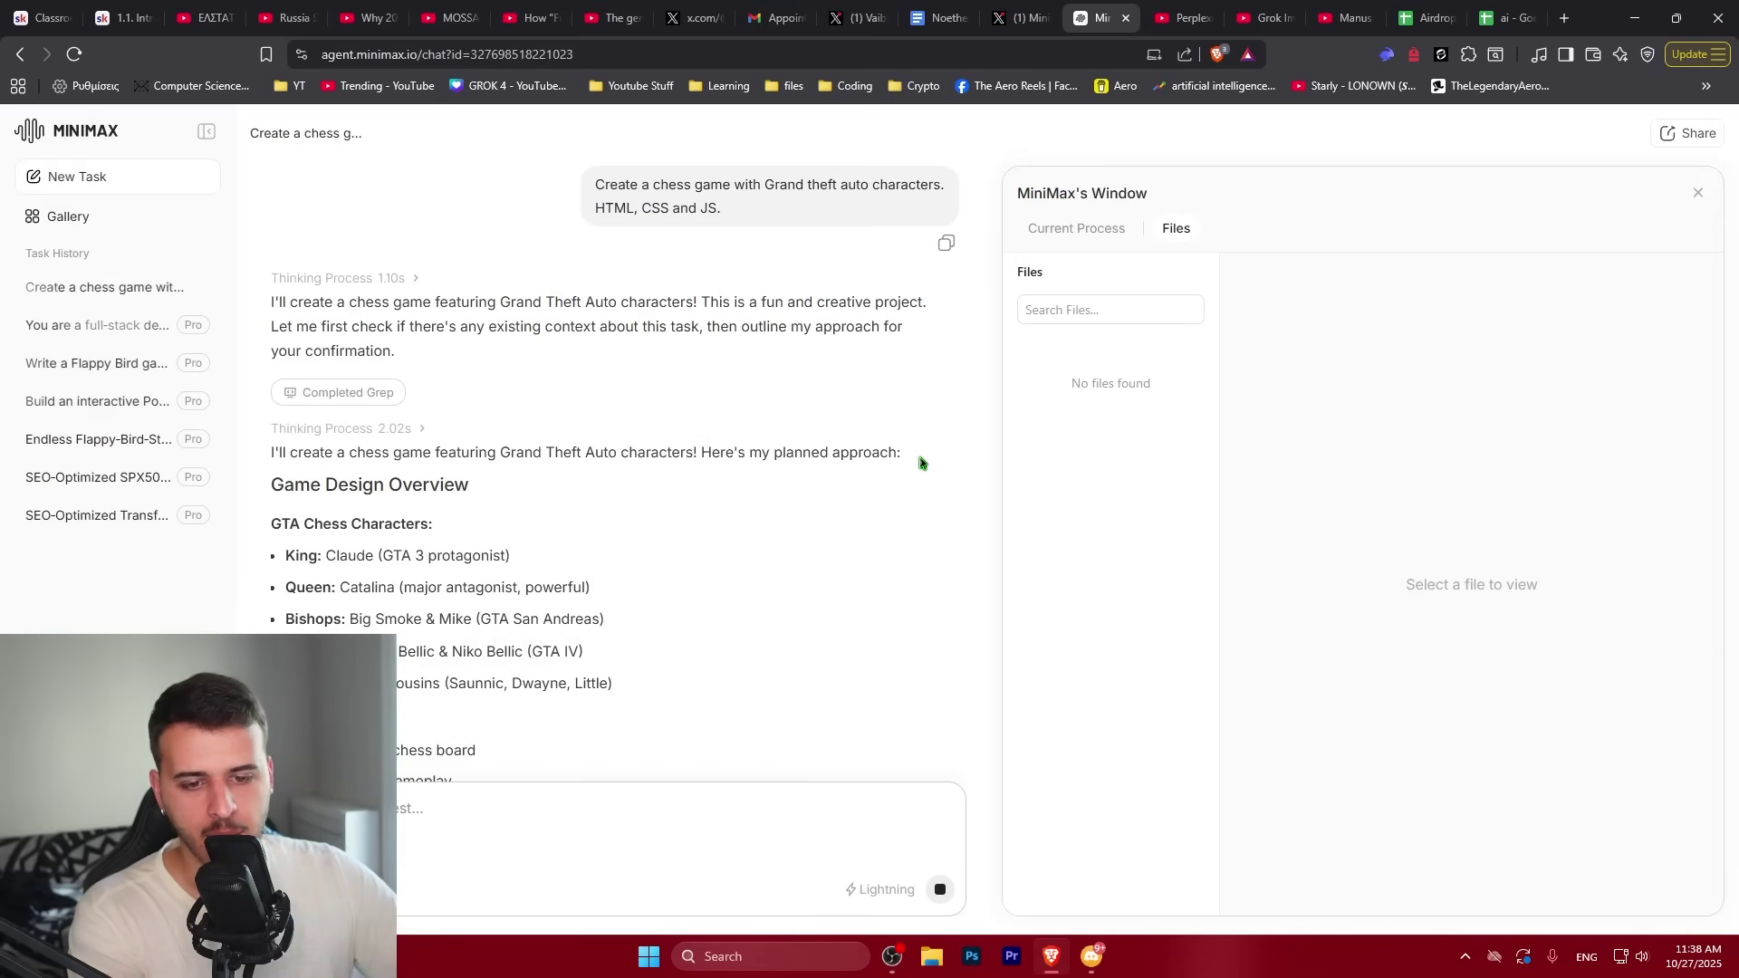
Read through the proposed GTA chess game plan and its closing question, and switch the task to Pro mode
scroll(503, 508, down, 7)
scroll(502, 509, down, 2)
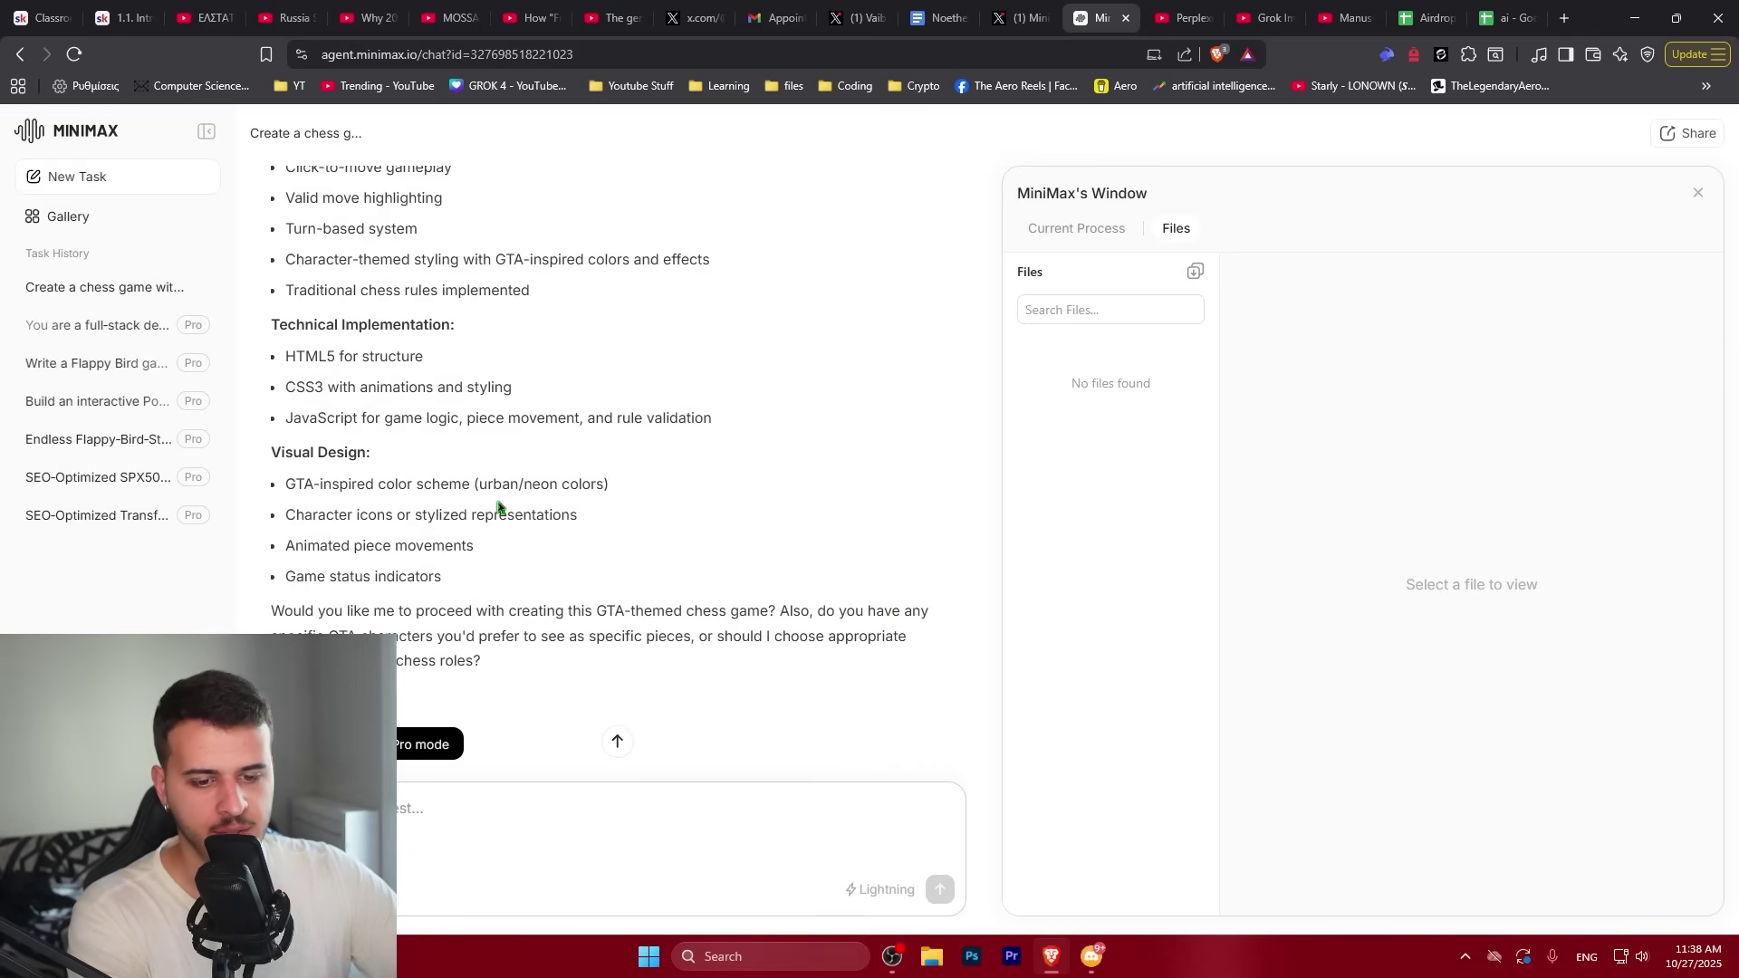
scroll(497, 508, down, 1)
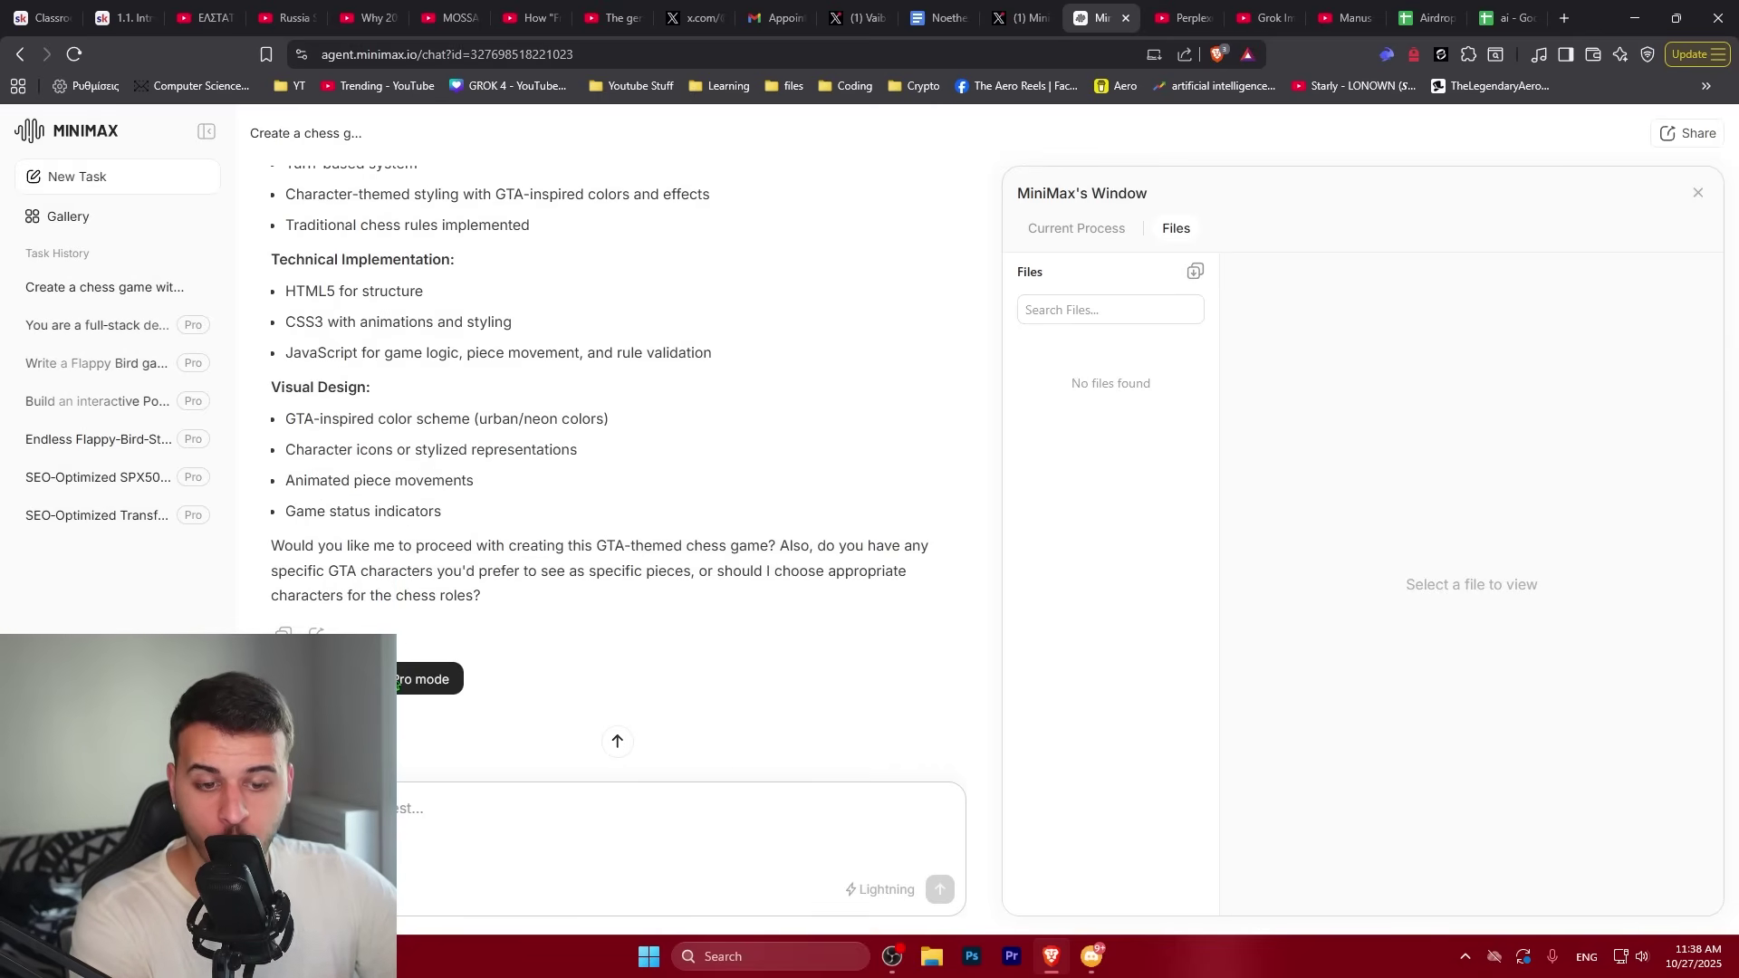
scroll(616, 453, up, 5)
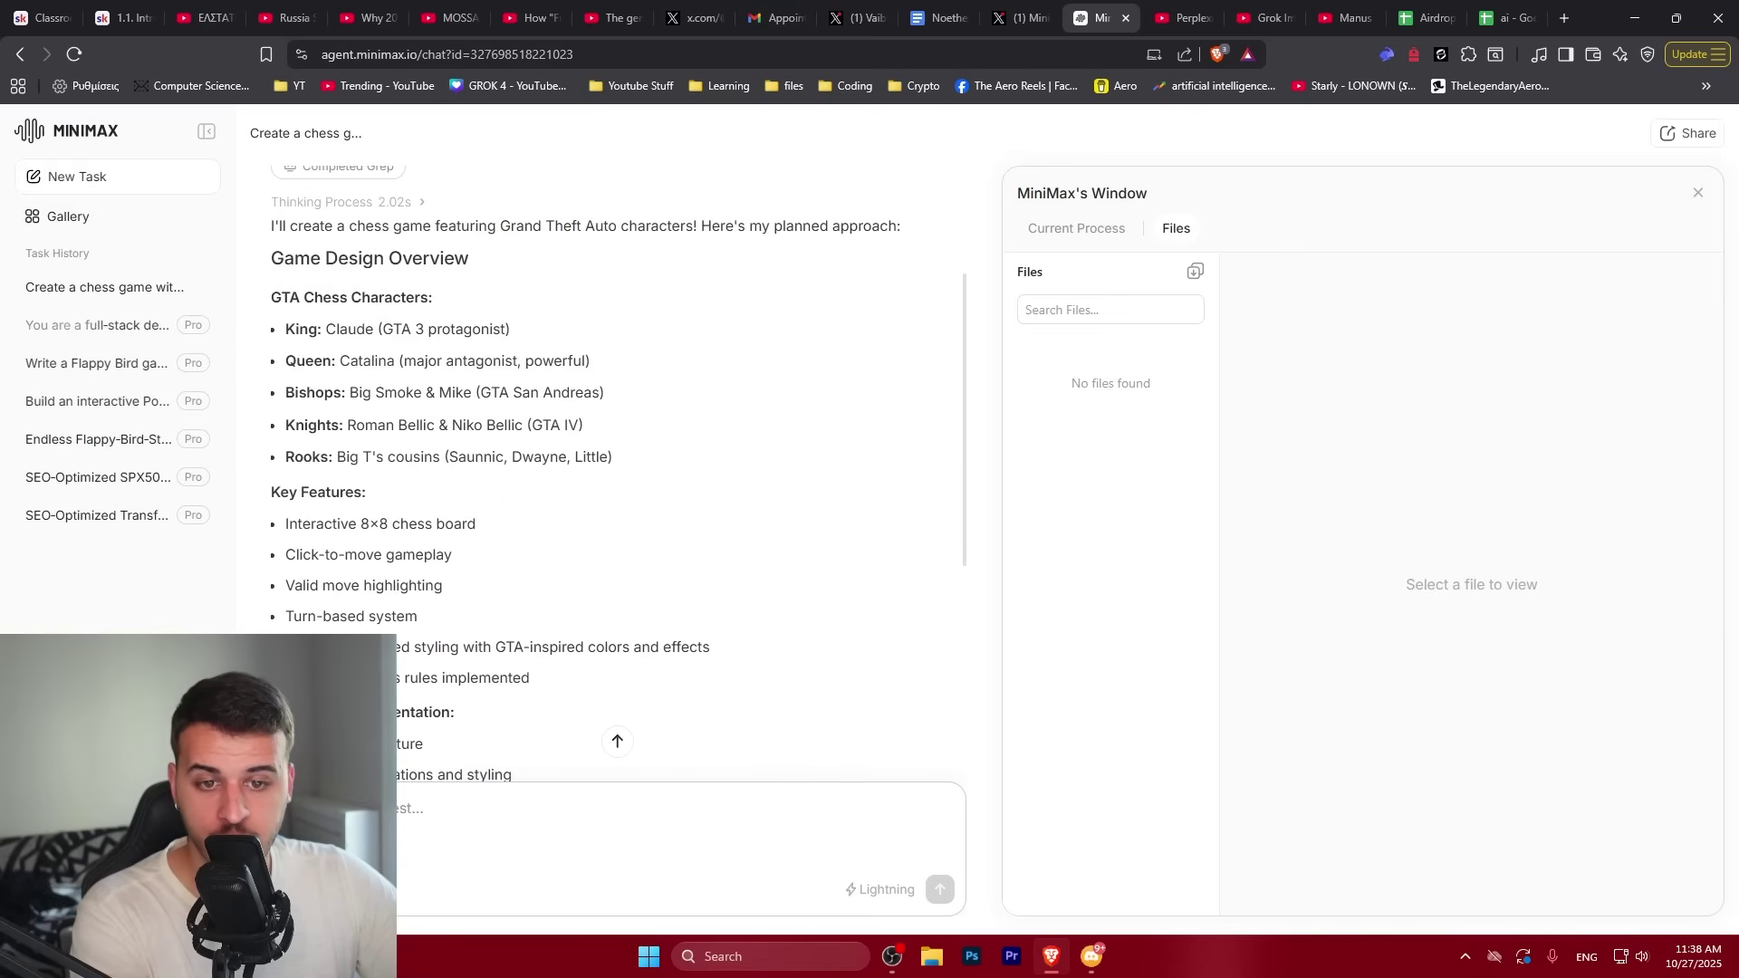
drag(273, 257, 646, 576)
click(648, 582)
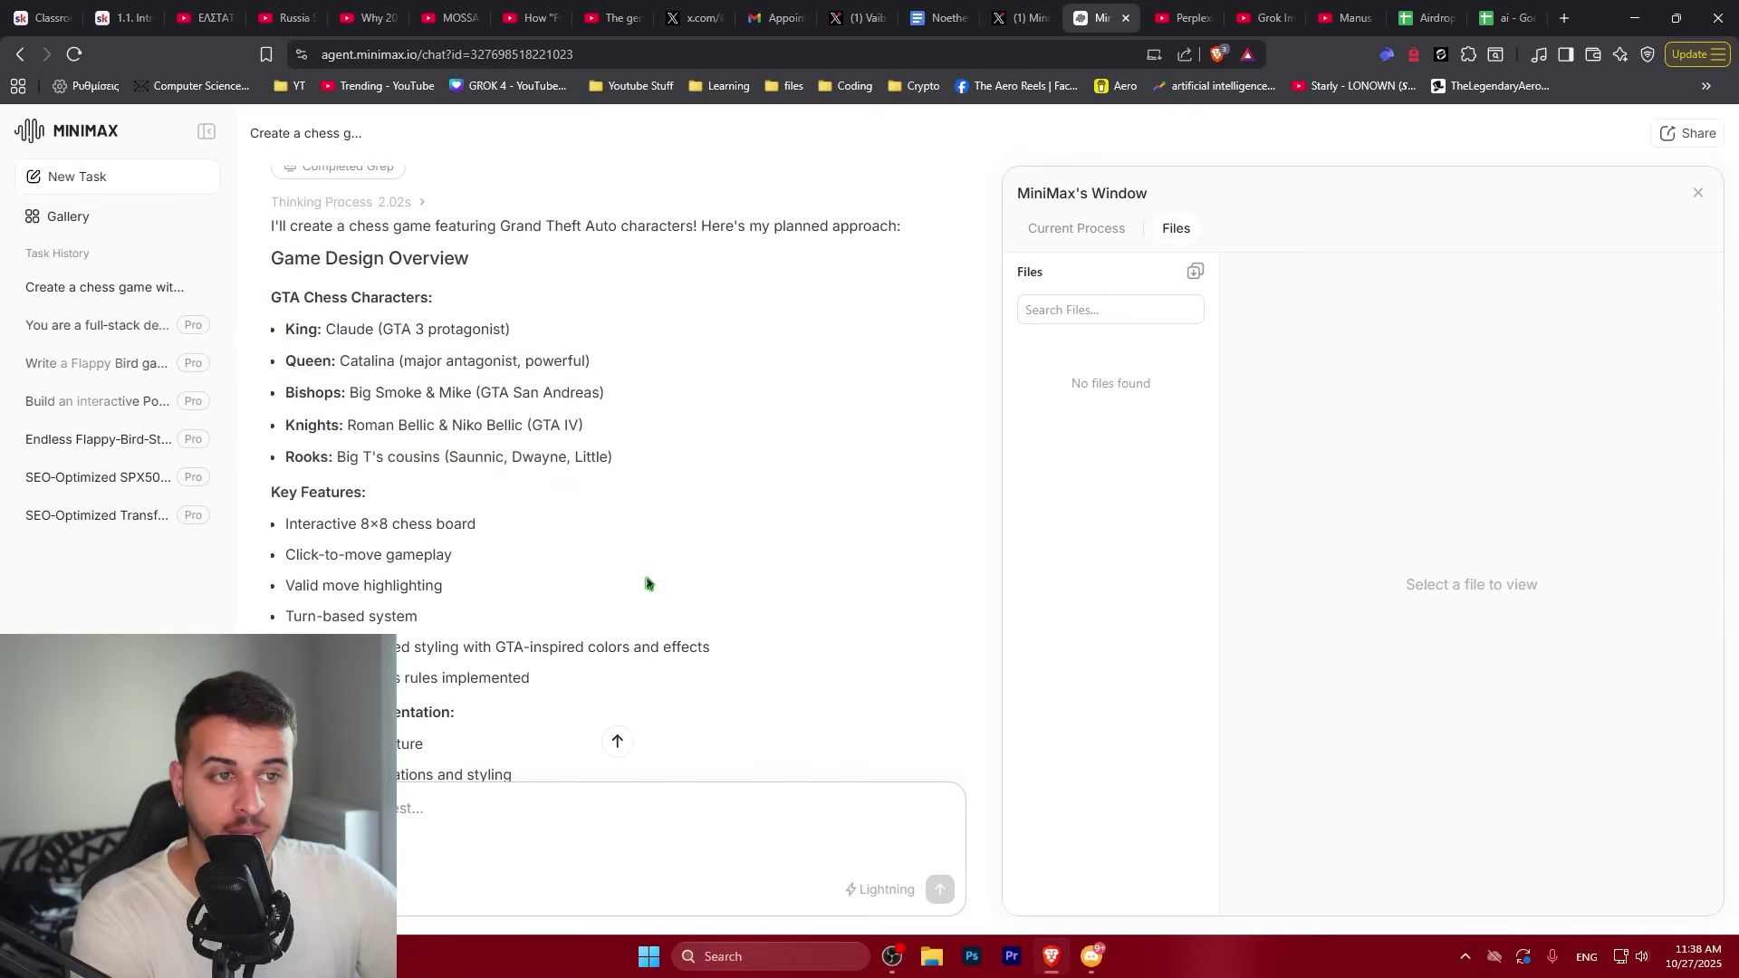
drag(705, 228, 906, 233)
click(868, 281)
scroll(493, 474, down, 5)
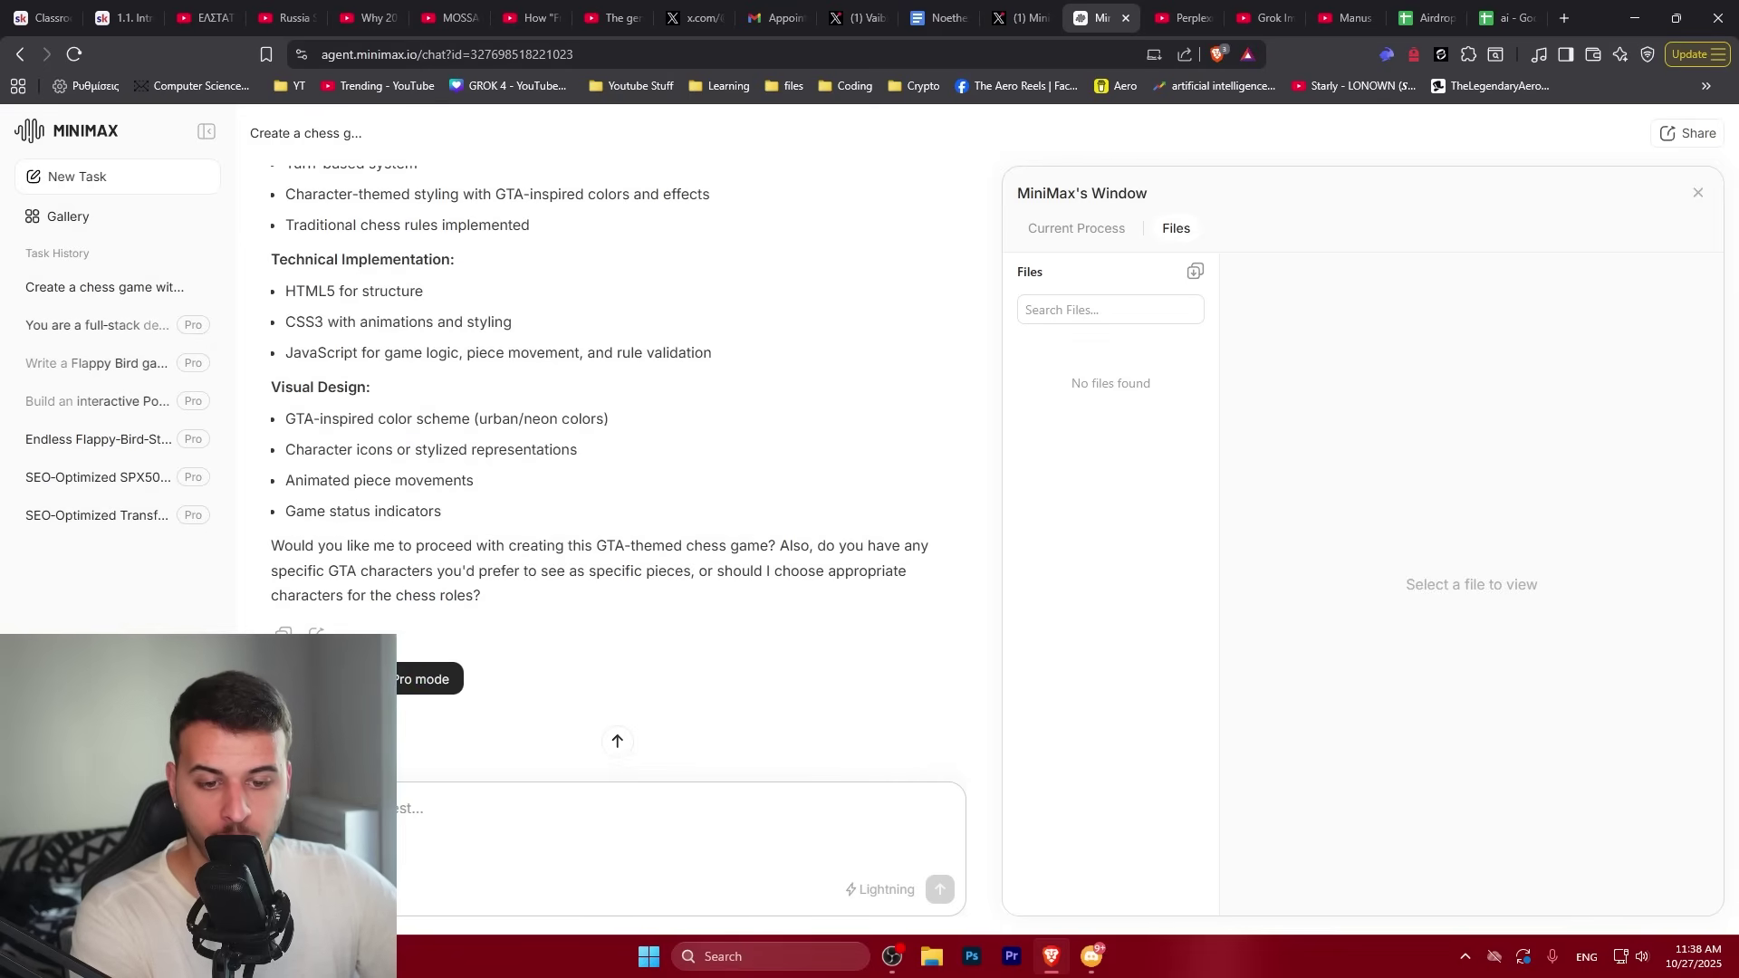
drag(272, 545, 634, 607)
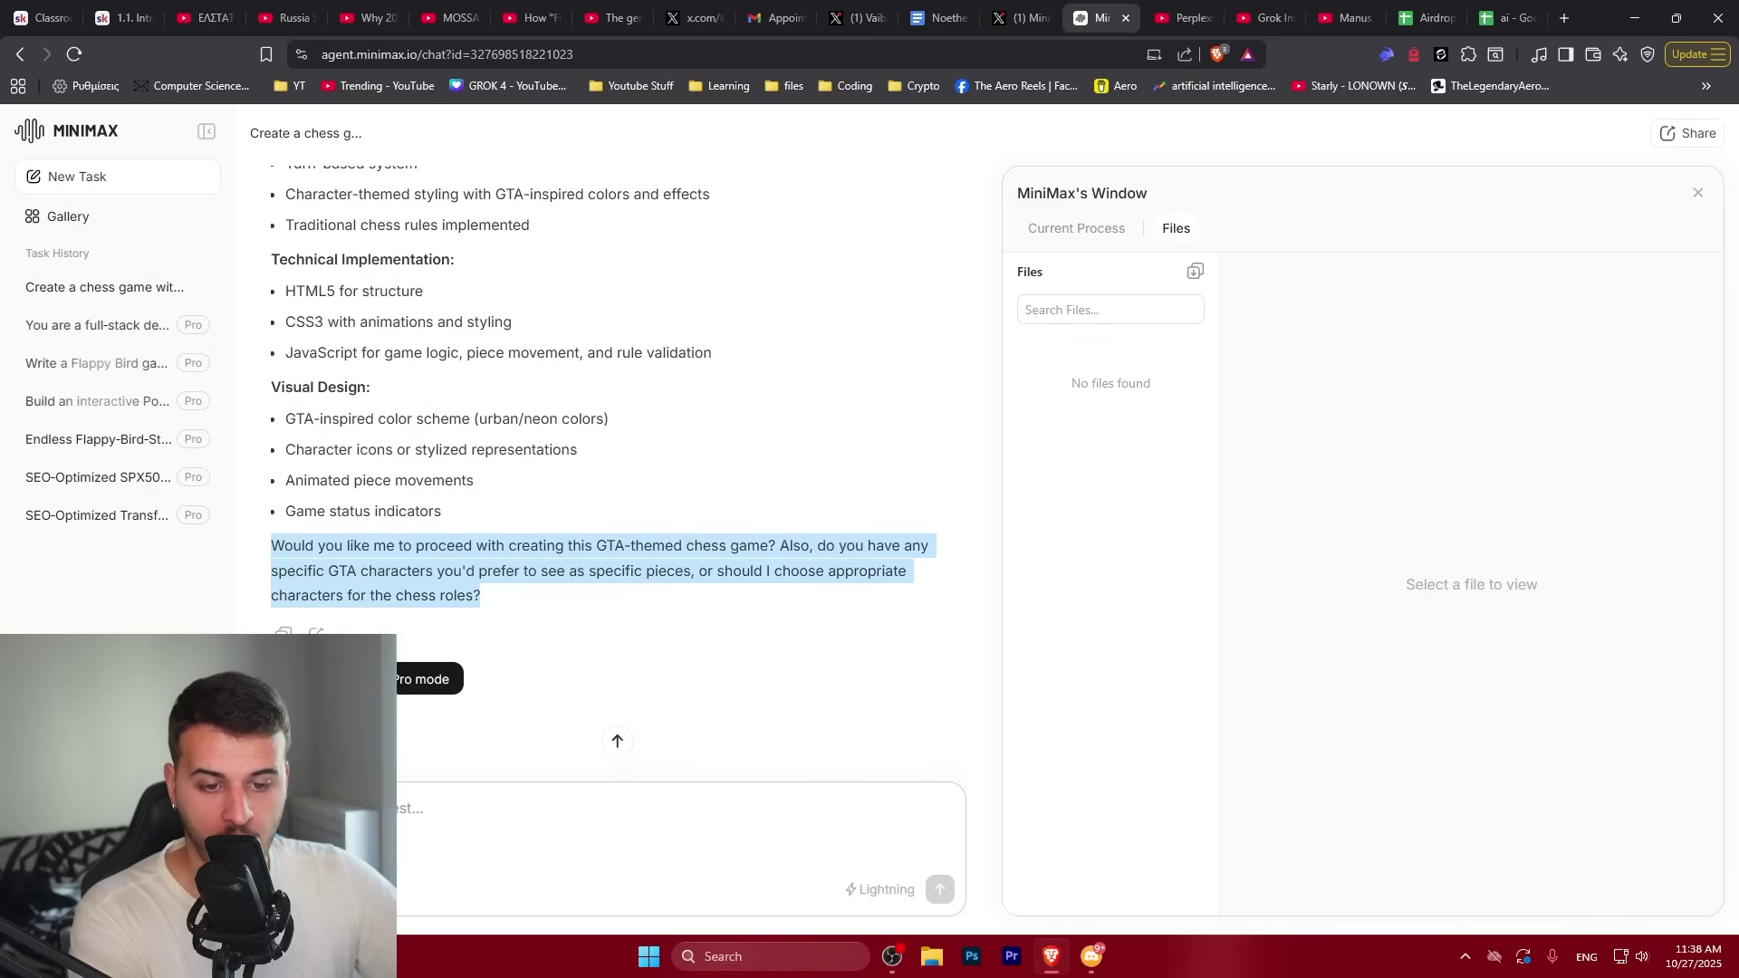
click(394, 674)
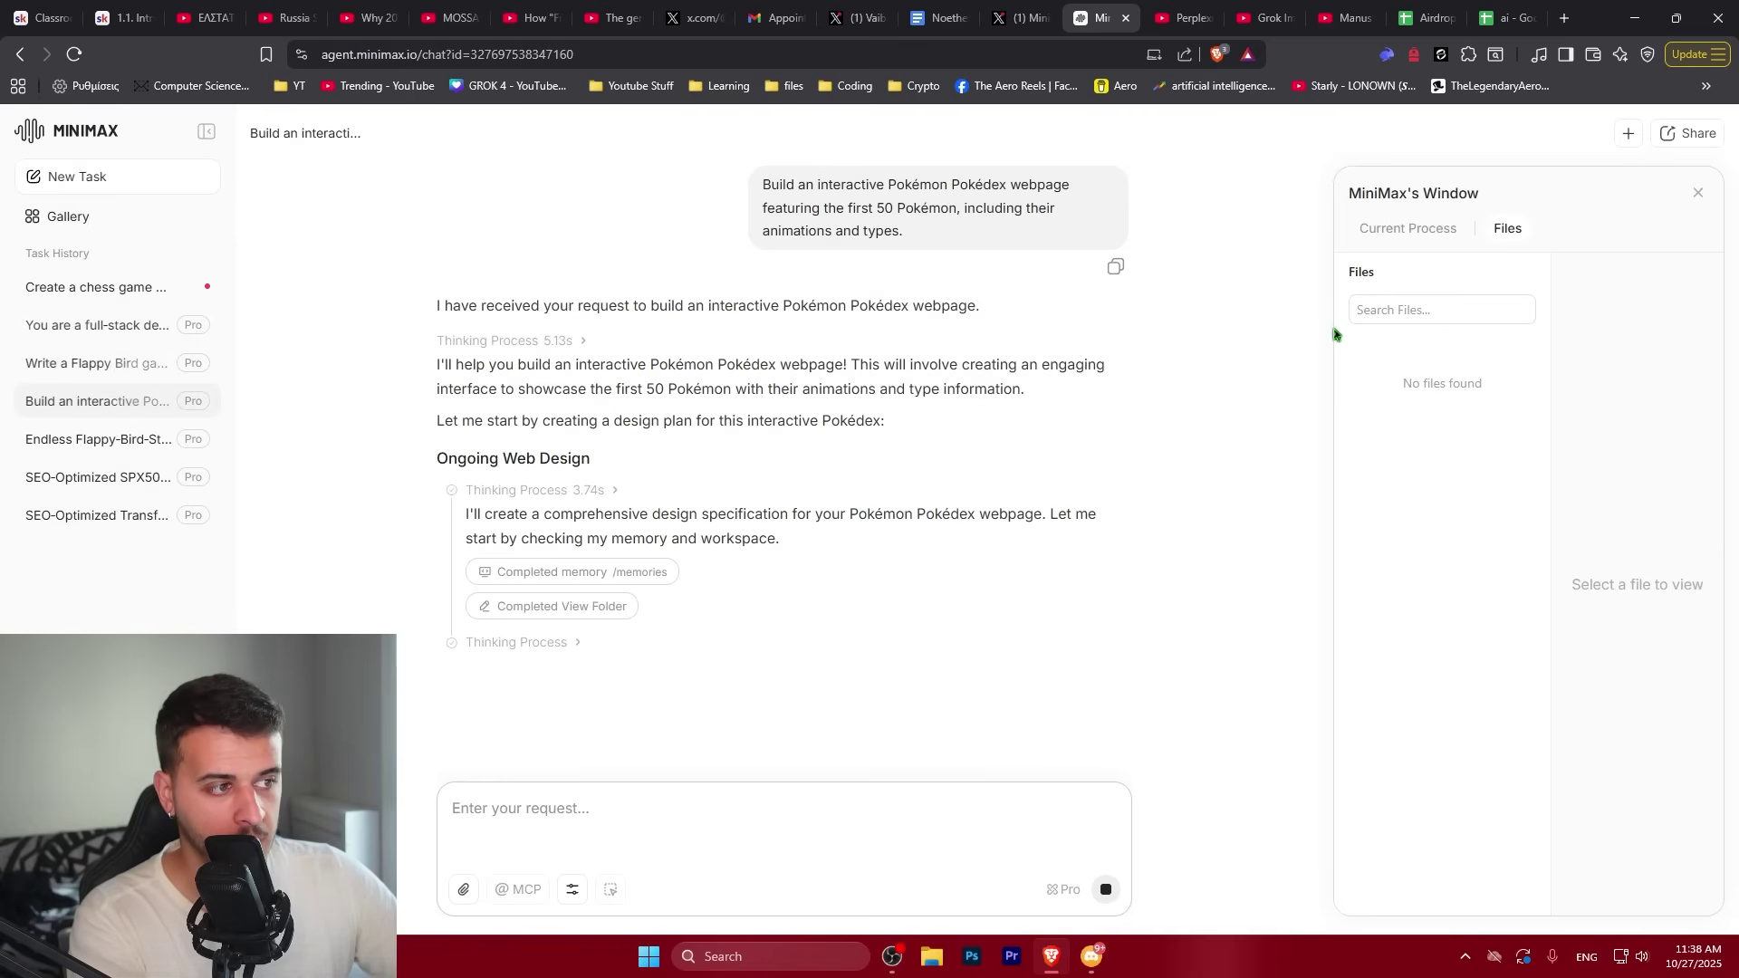
Widen MiniMax's Window in the Pokédex task, show its current process, and read the project analysis and design directions
drag(1335, 335, 937, 347)
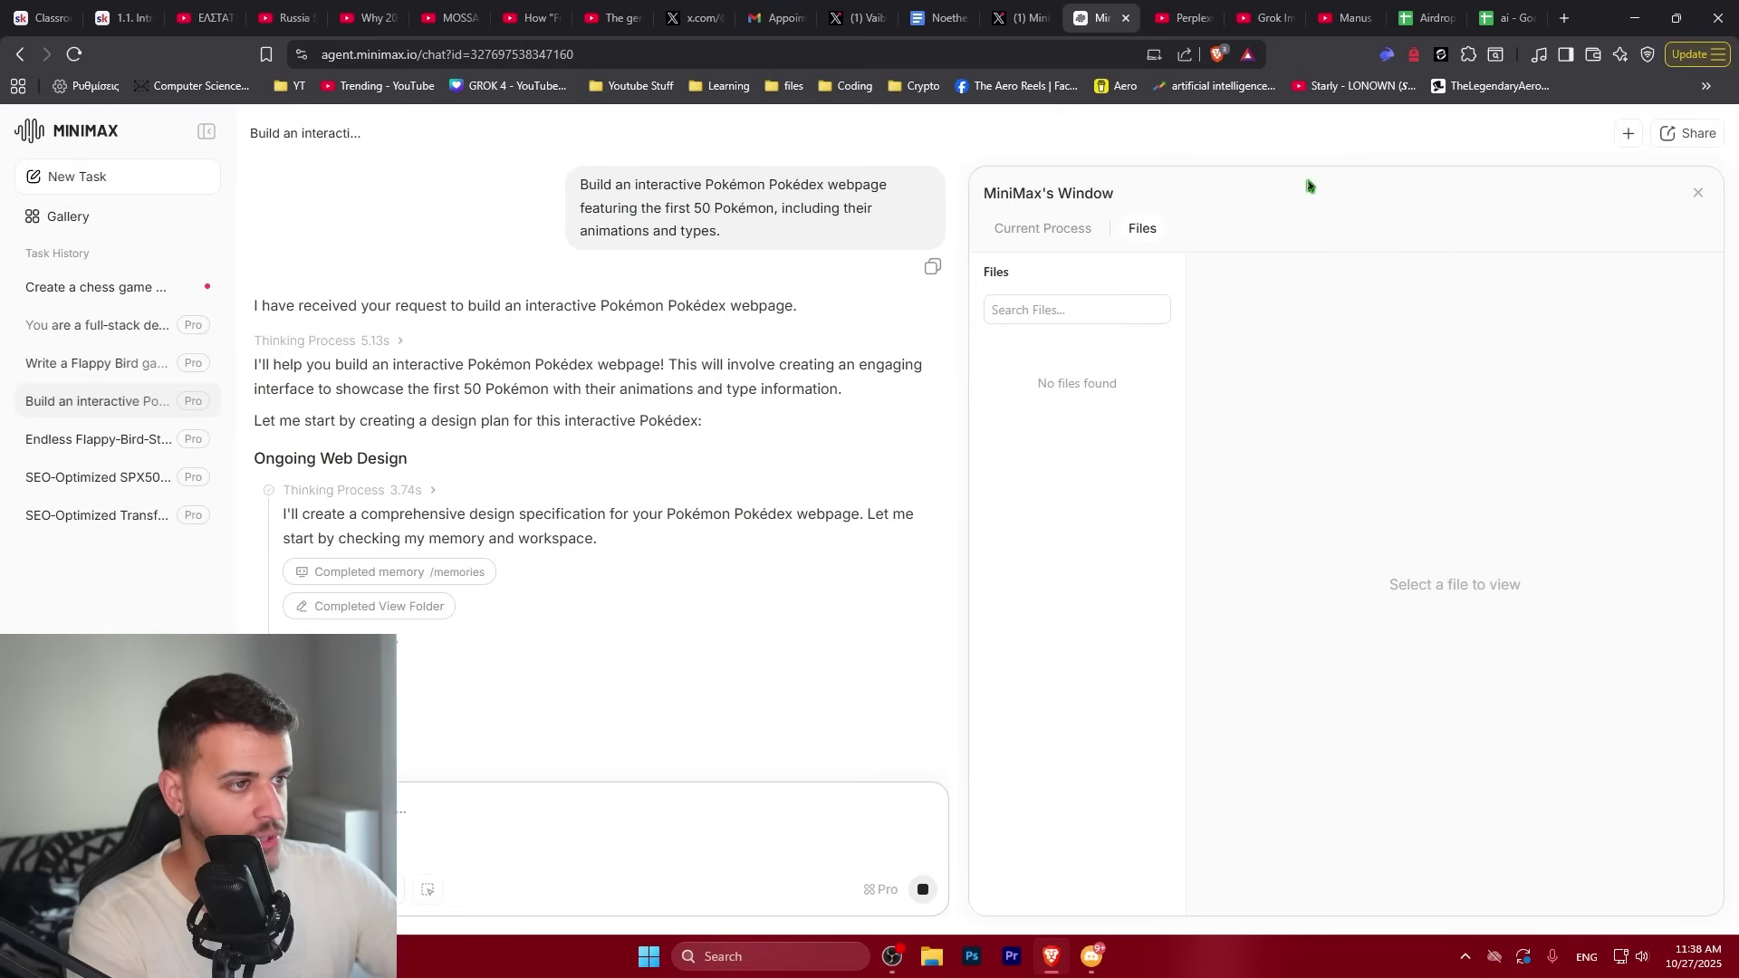
click(1042, 230)
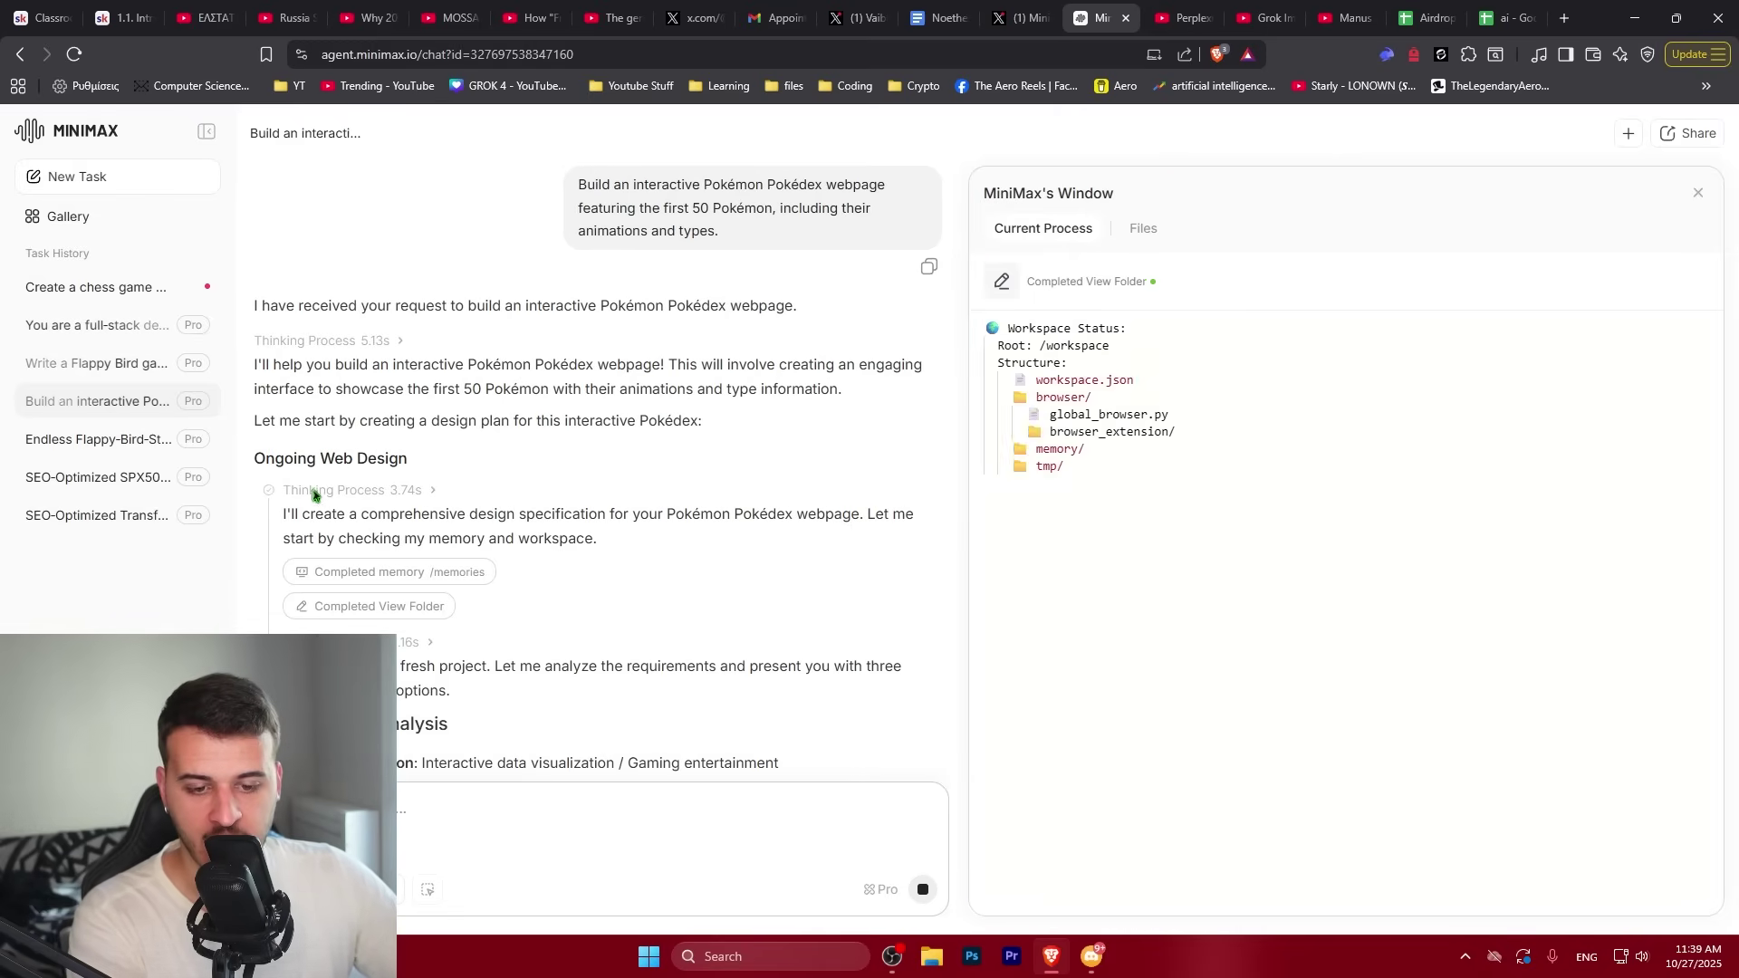
scroll(310, 493, down, 3)
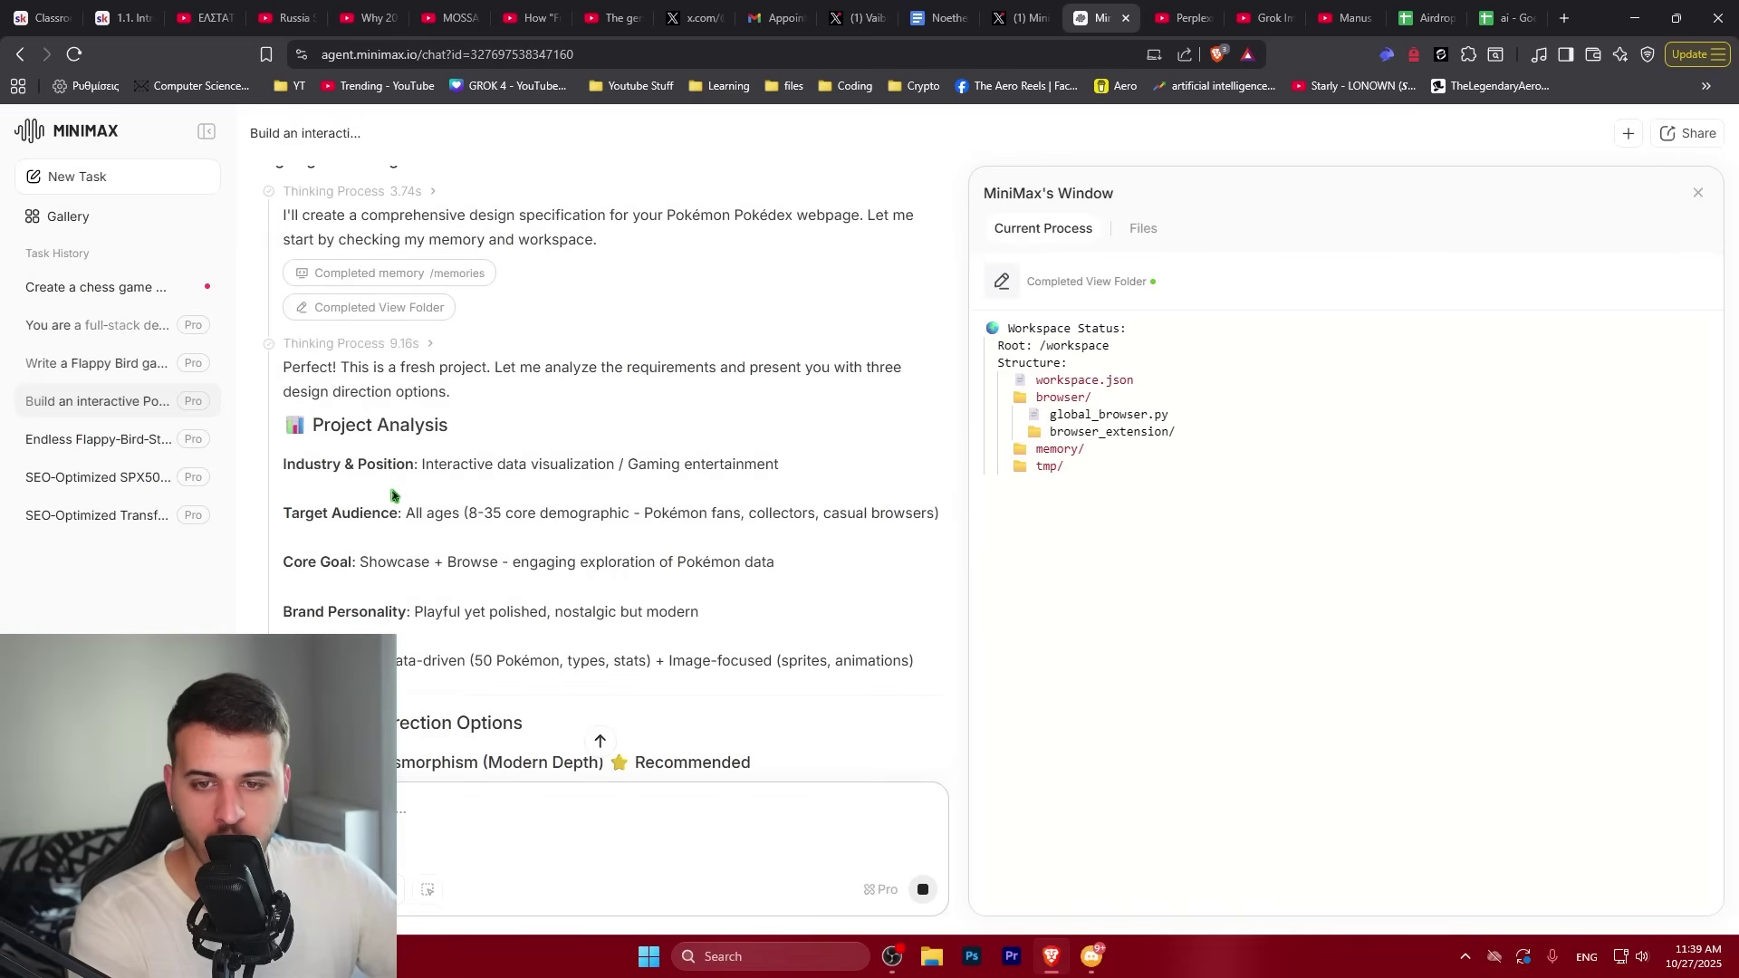
scroll(392, 495, down, 3)
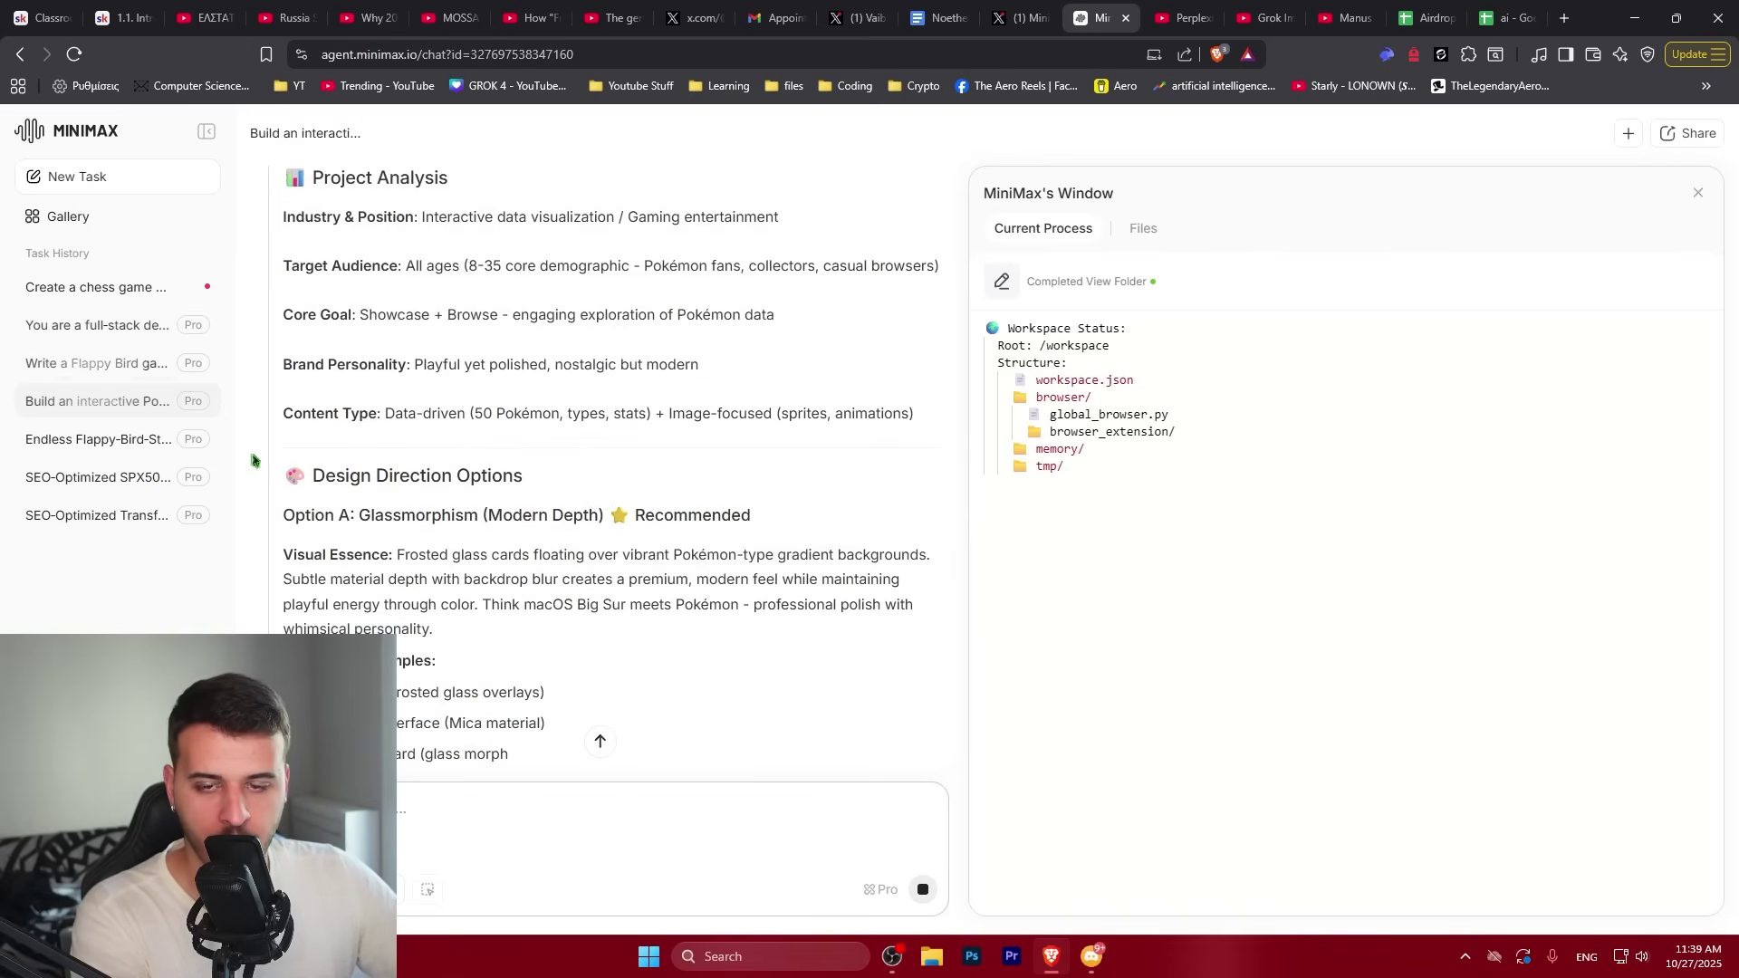
Review the chess game task's confirmation request and reply "yes continue"
click(122, 287)
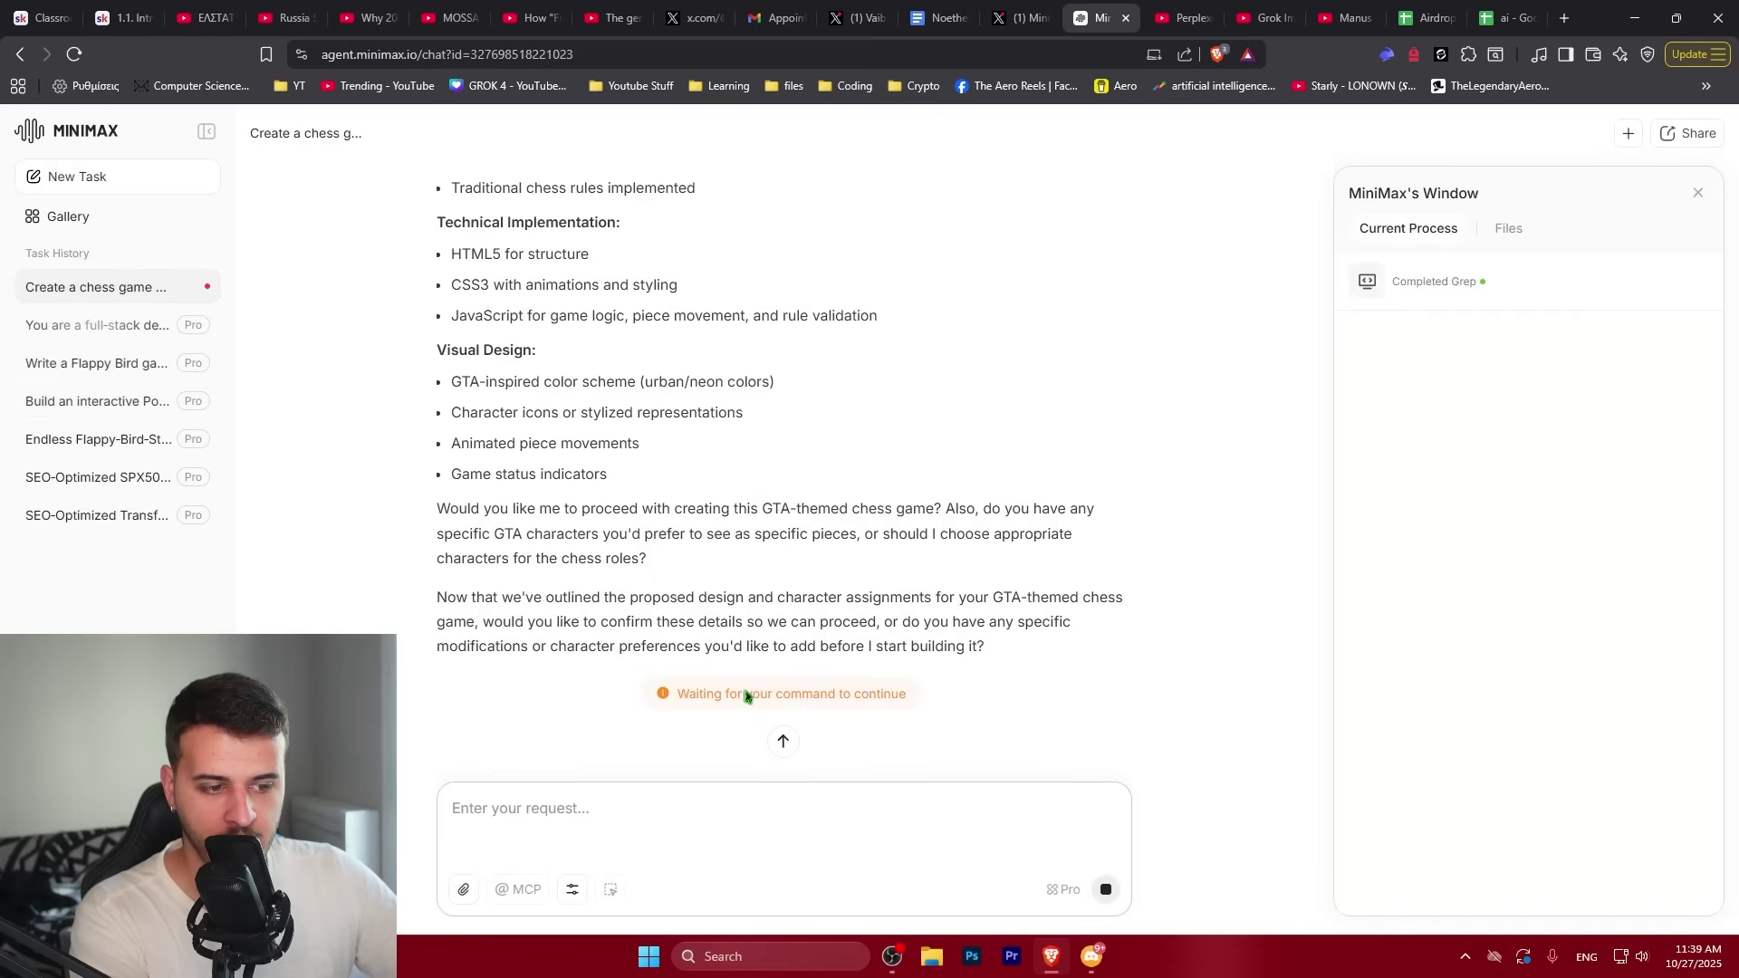
scroll(610, 613, up, 10)
scroll(520, 448, down, 10)
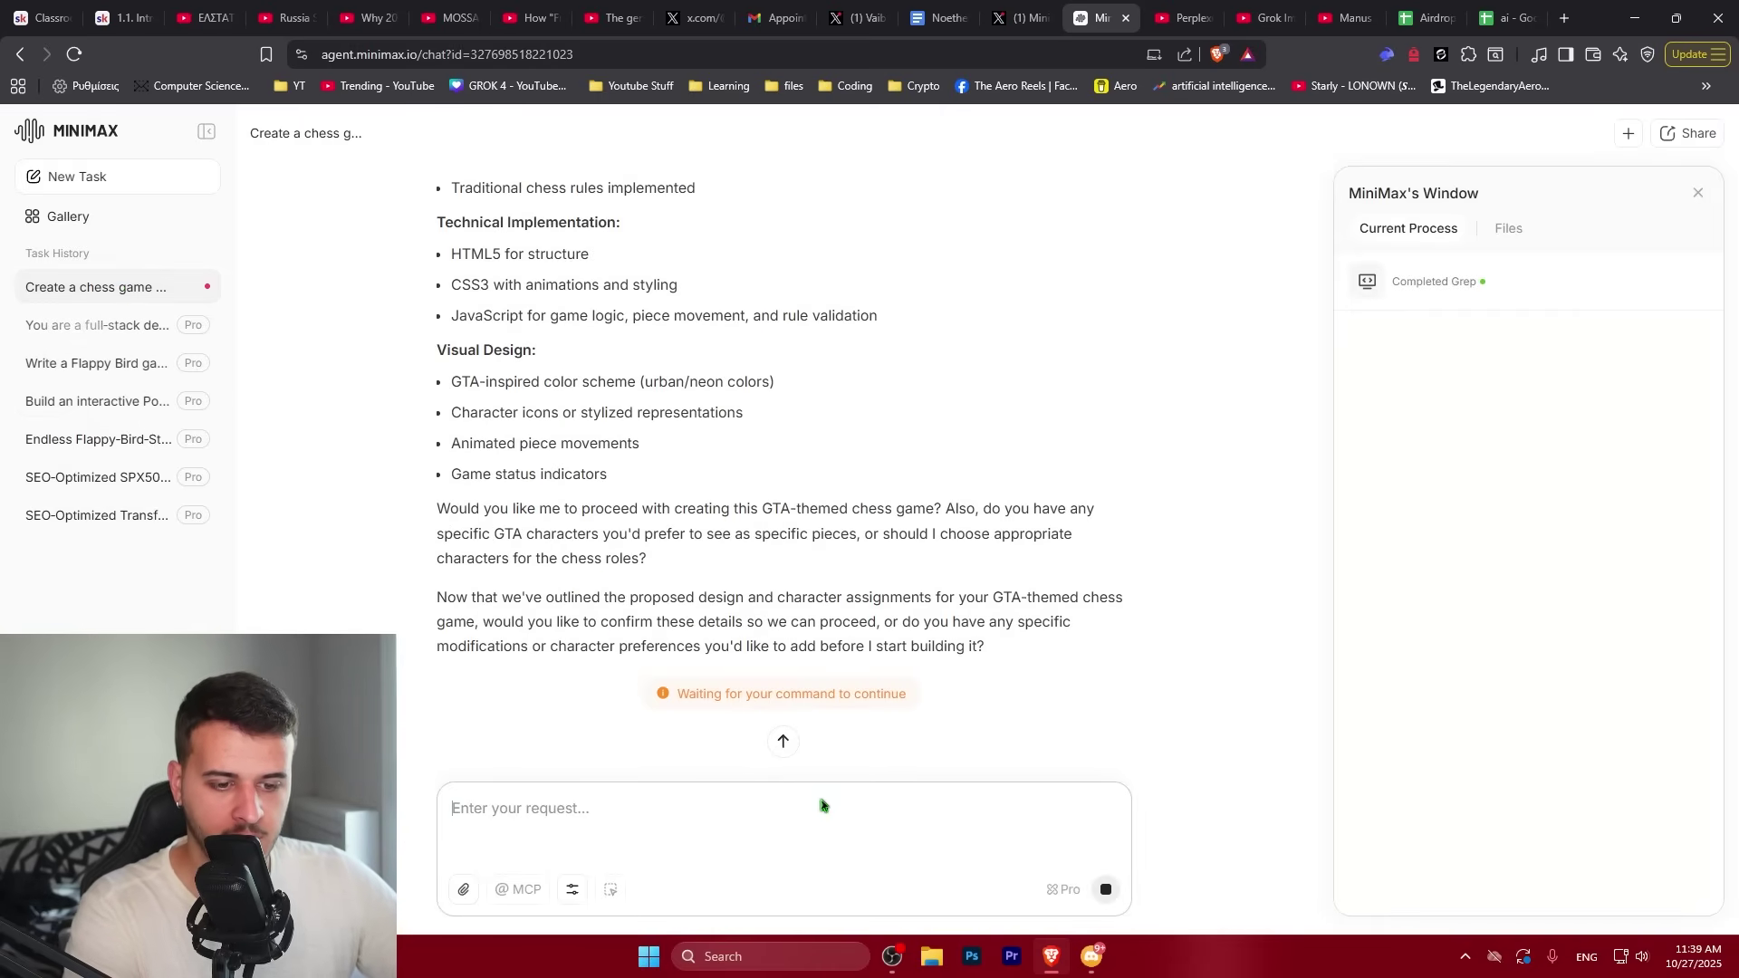
text(yes )
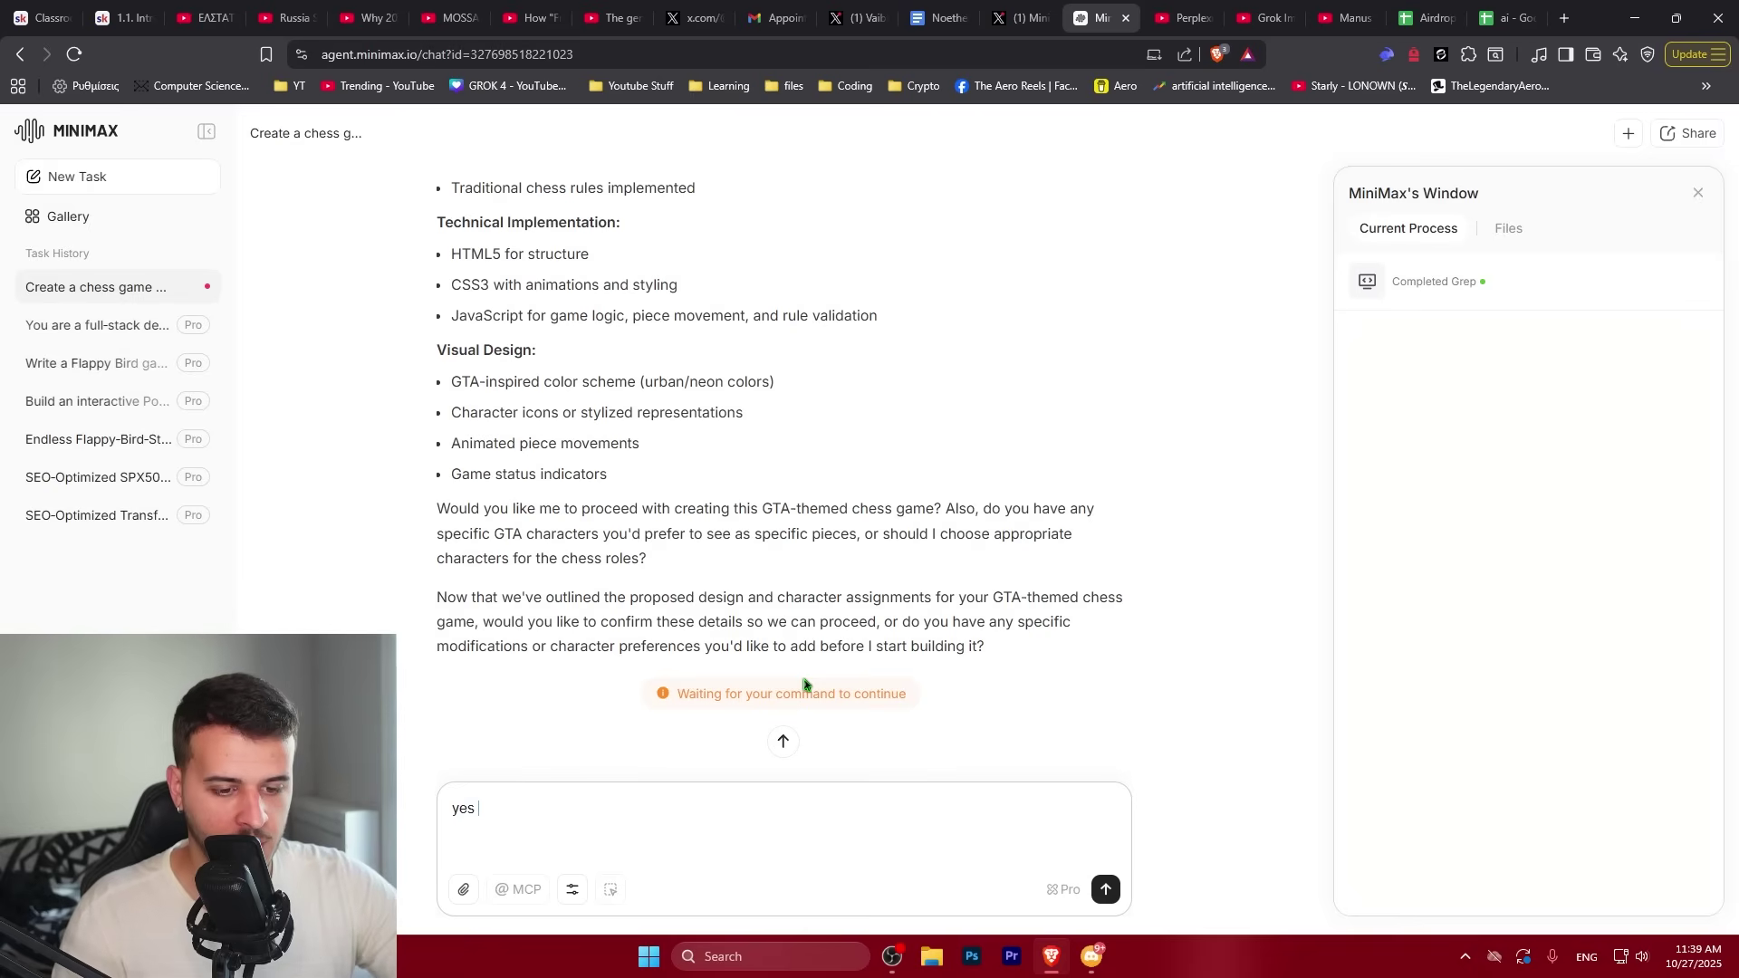
text(continue)
key(Return)
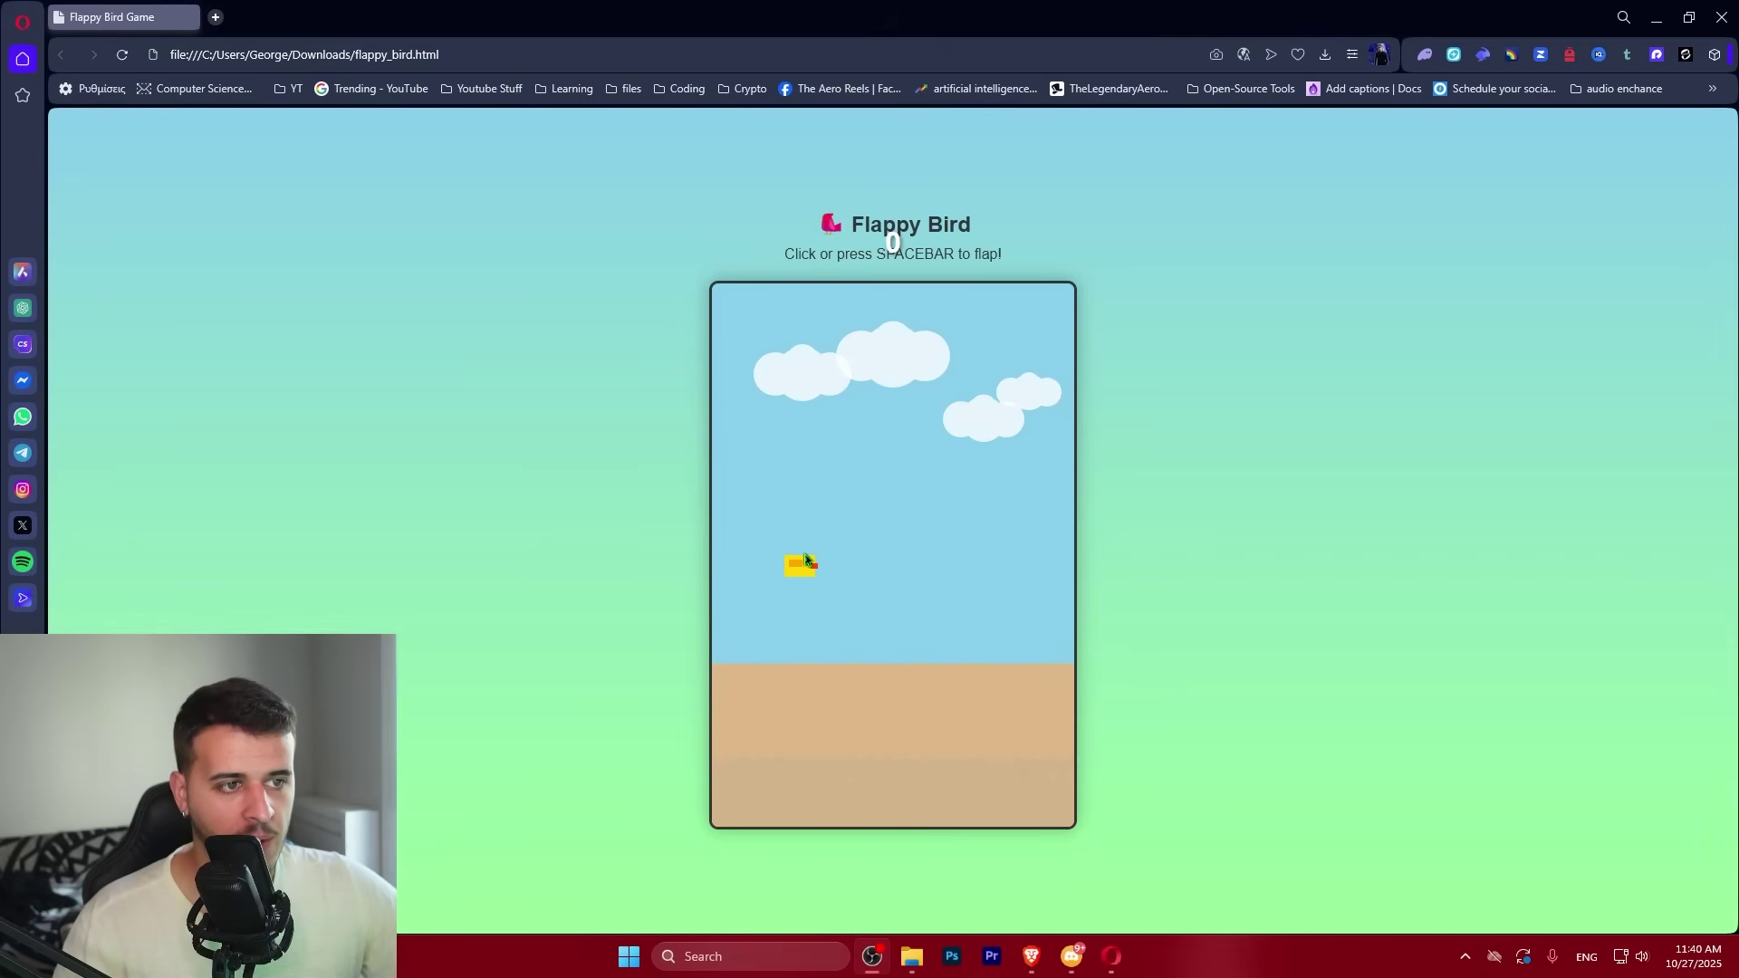
Test the generated flappy_bird.html game by flapping the bird and replaying several rounds
click(878, 594)
double_click(877, 600)
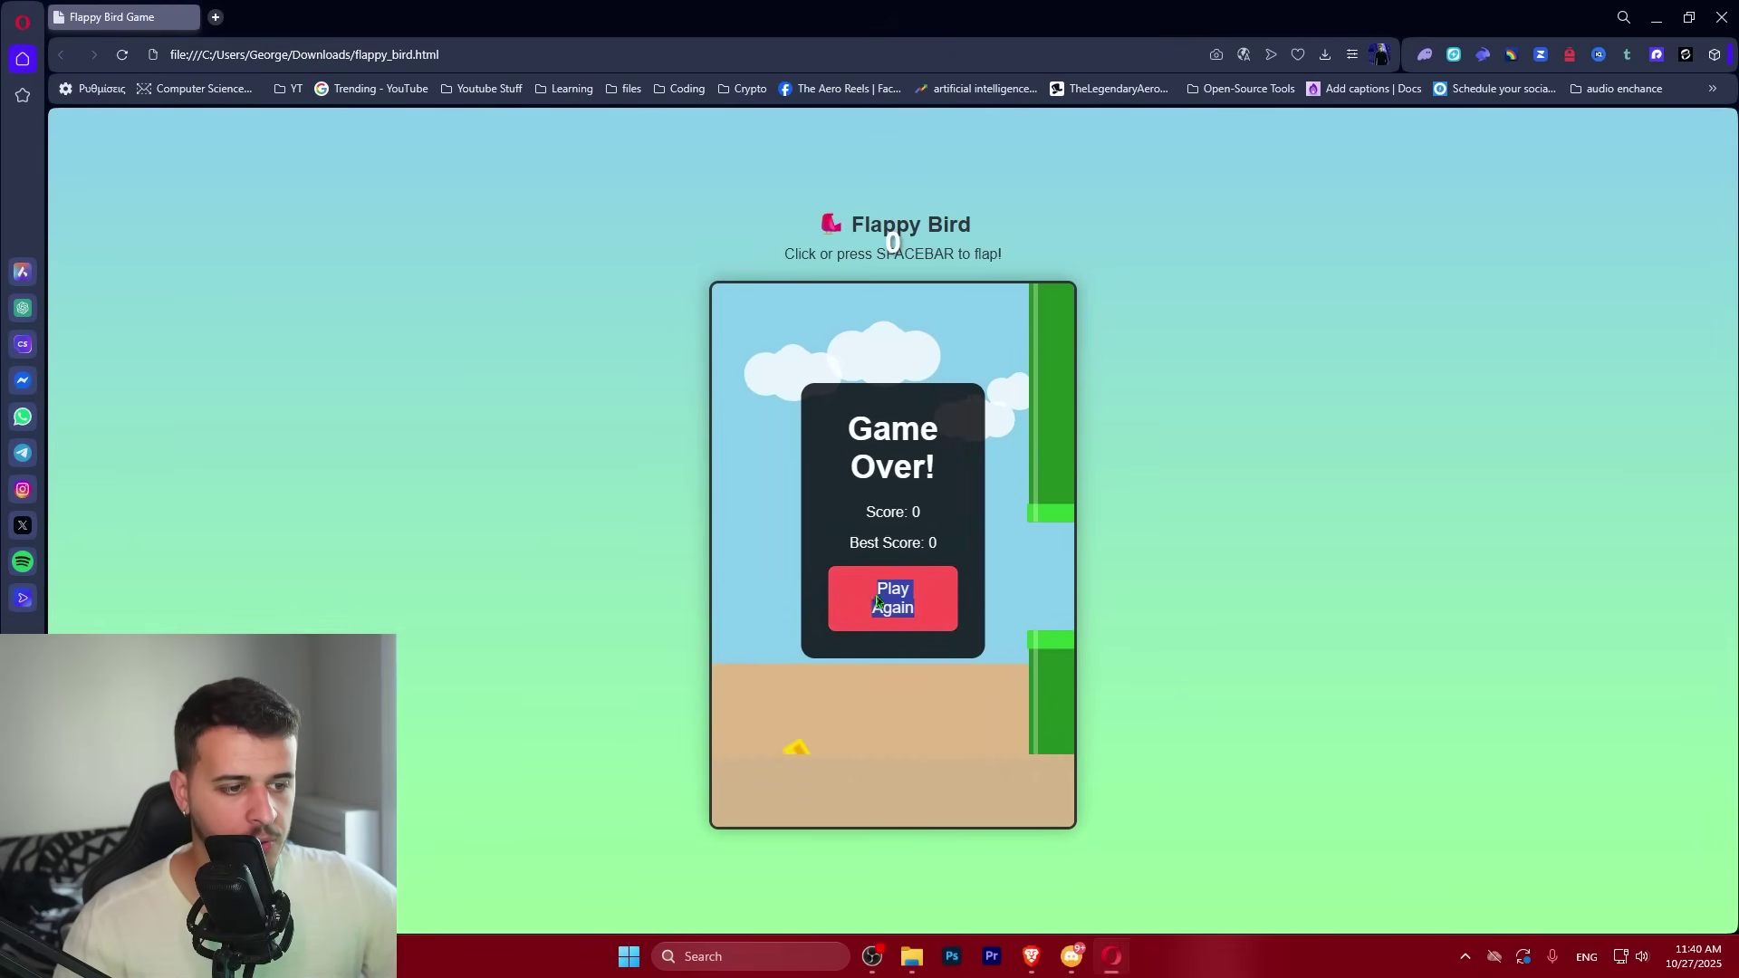
click(874, 605)
click(856, 610)
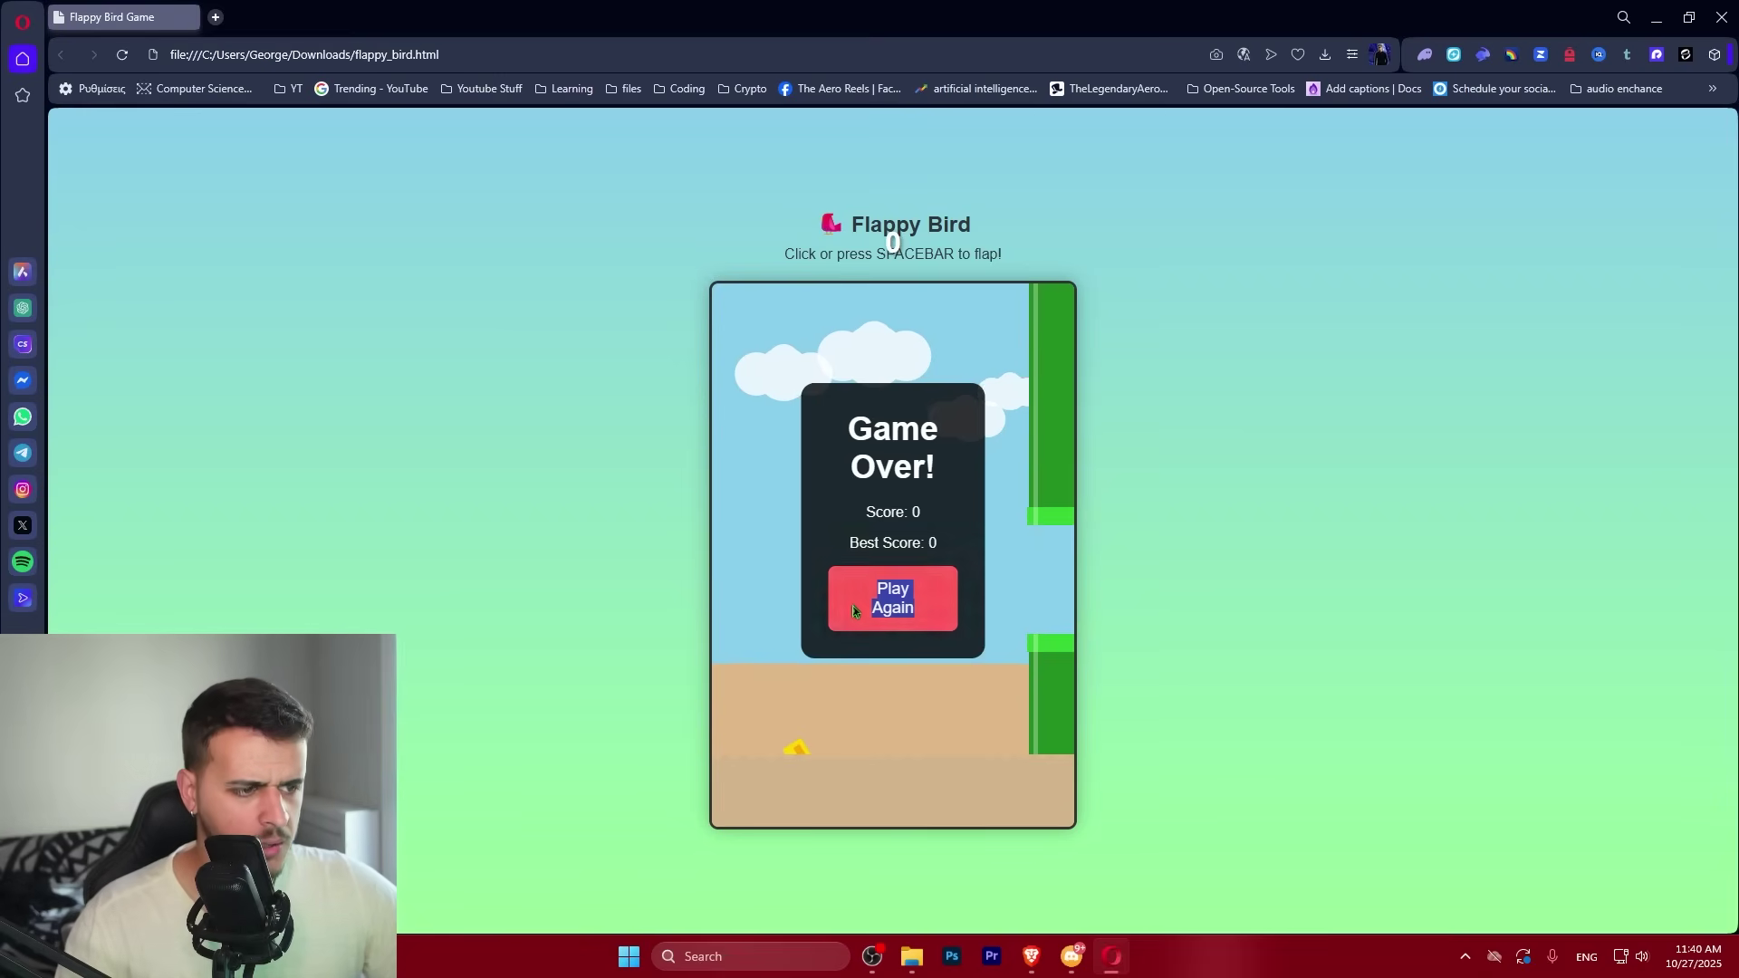
click(856, 611)
click(860, 609)
click(862, 607)
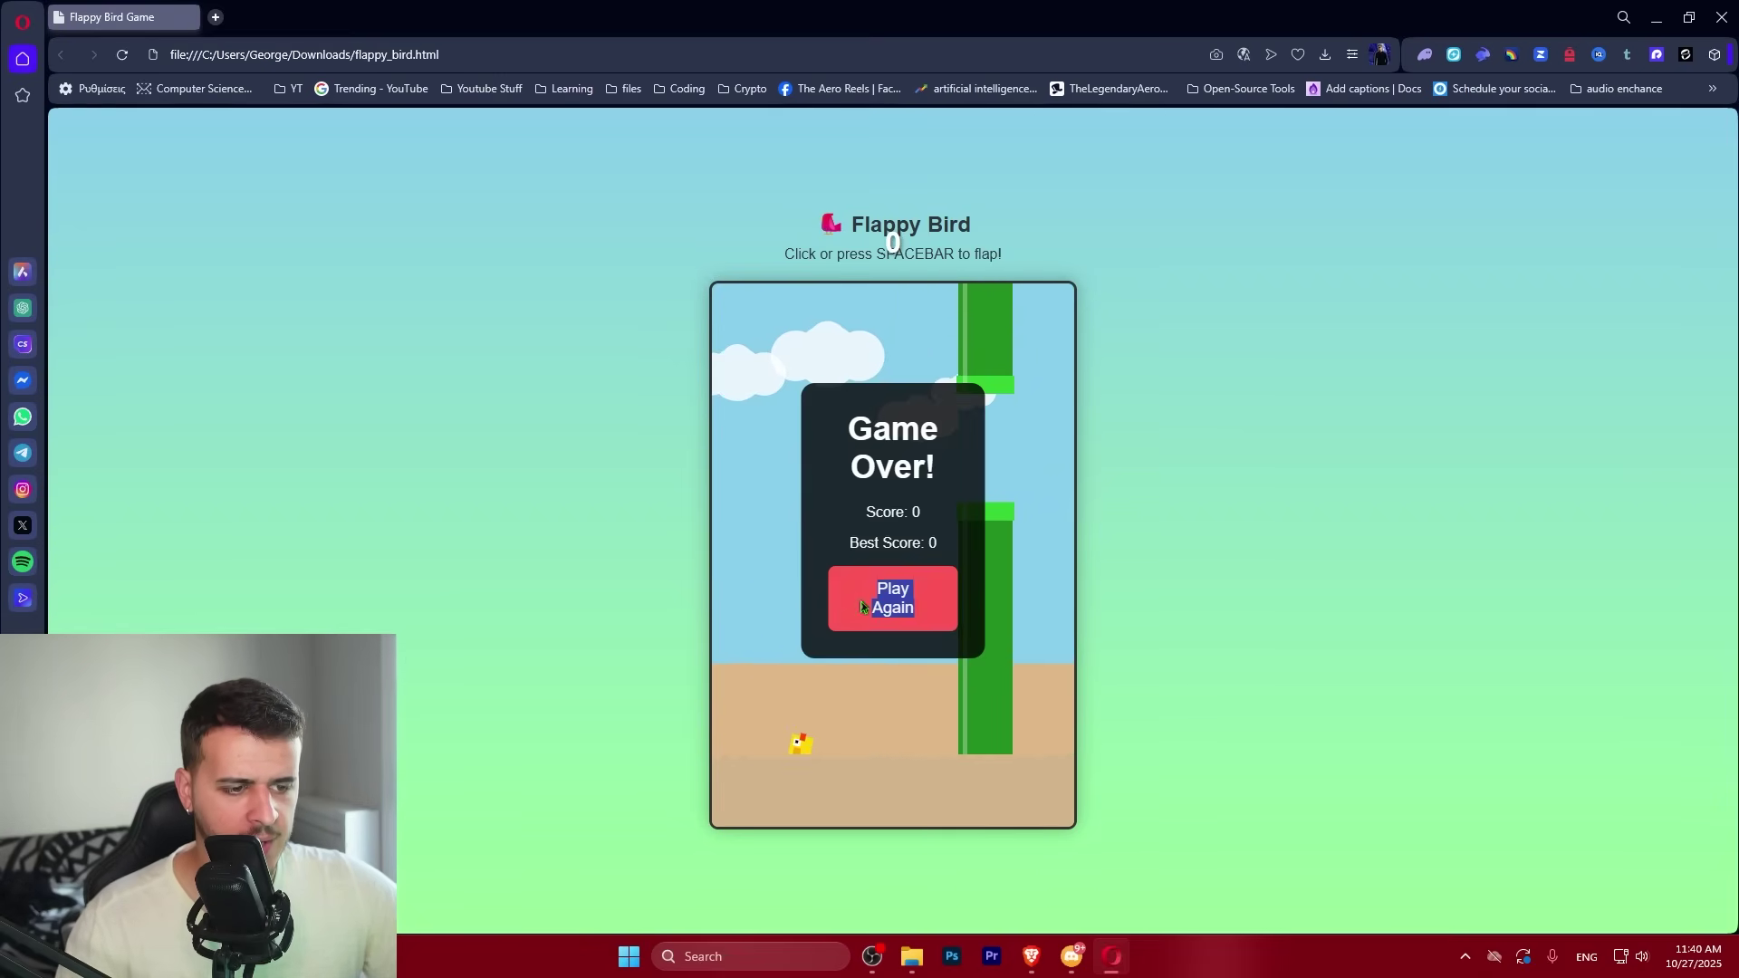
click(861, 606)
click(861, 607)
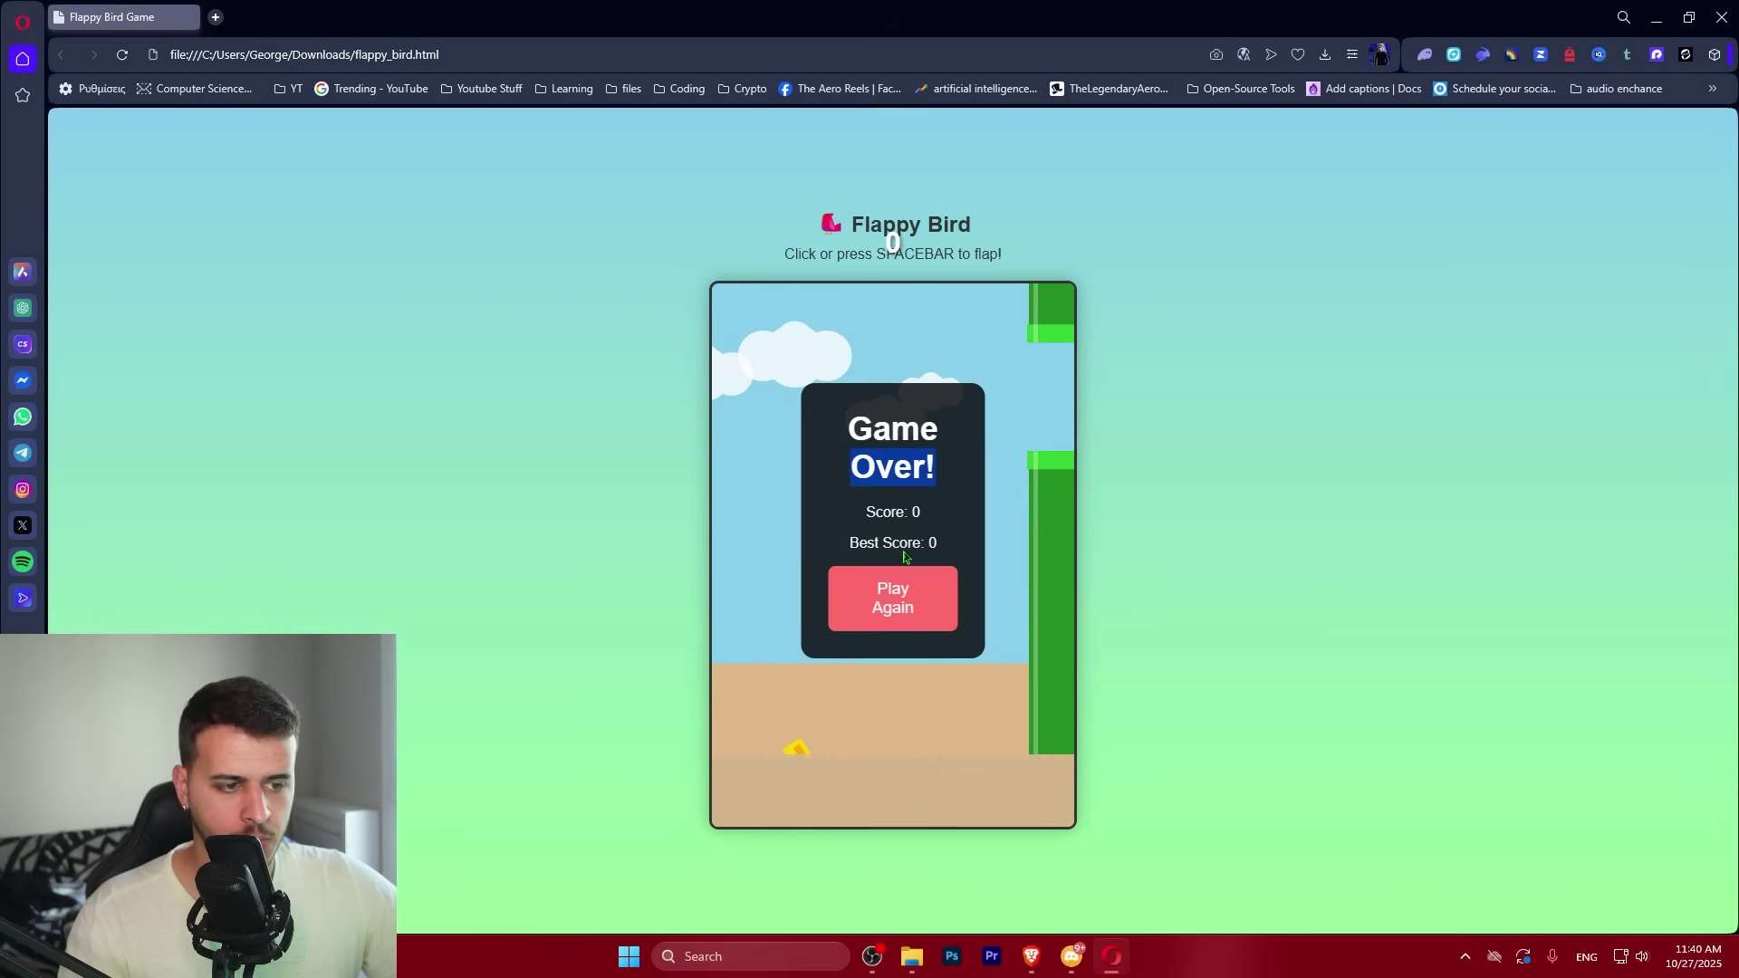
click(902, 599)
click(901, 599)
click(901, 599)
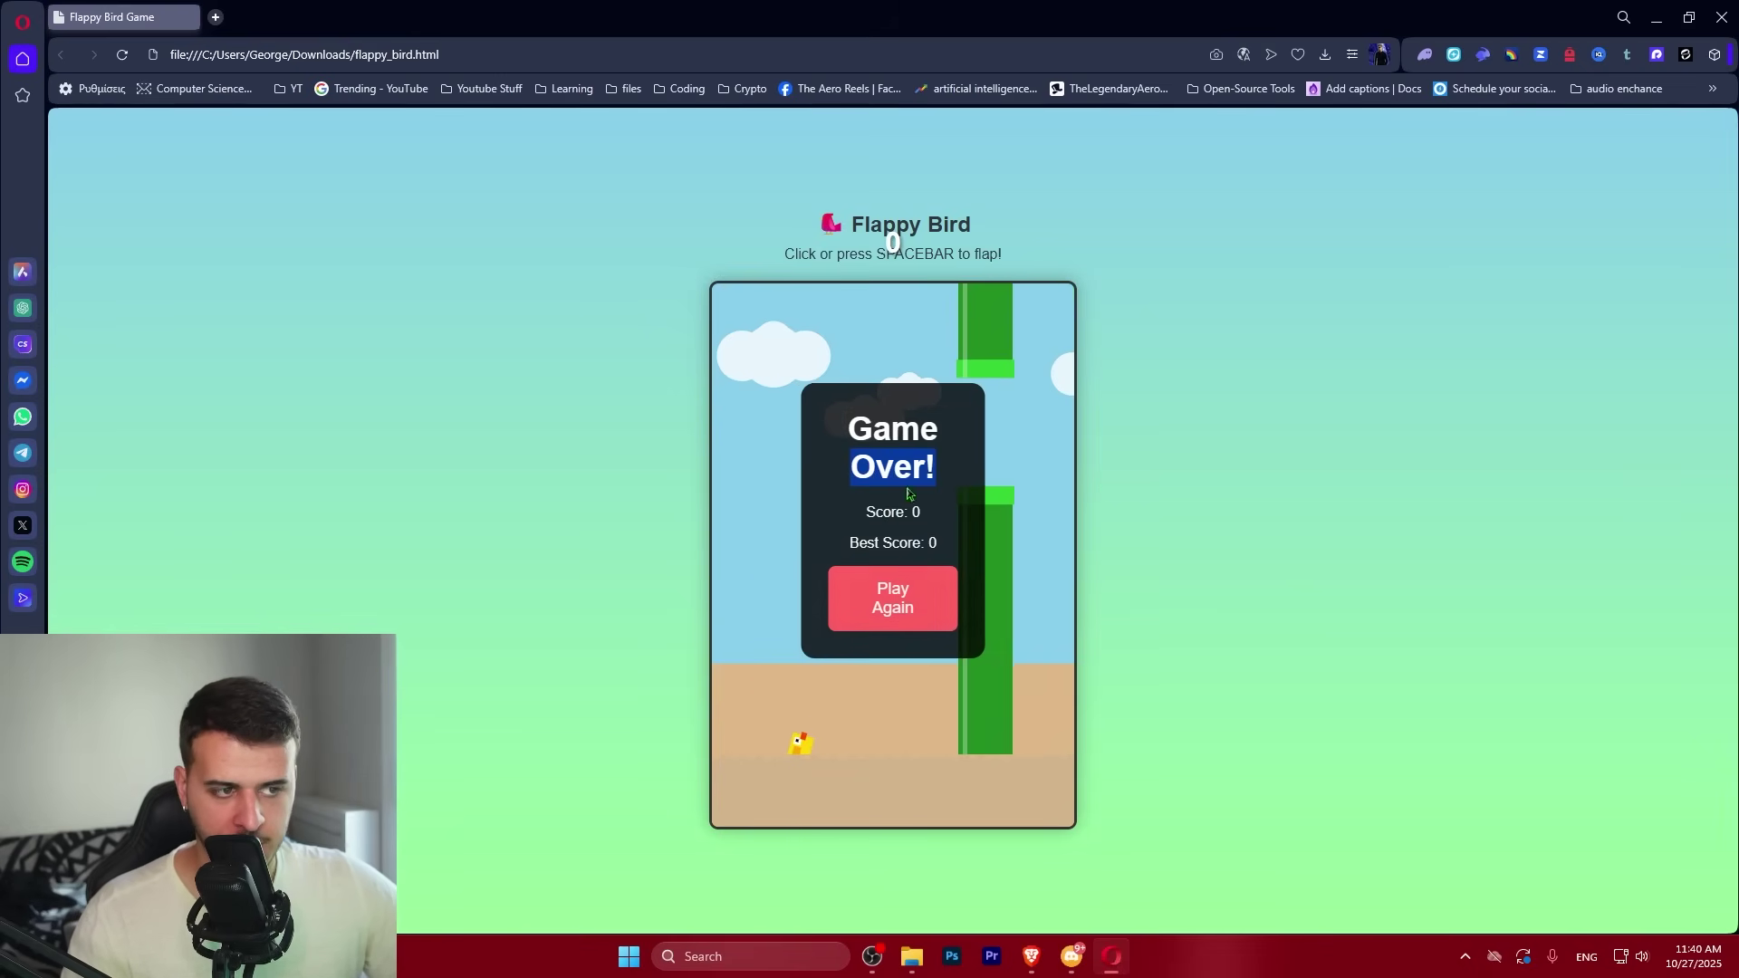
double_click(1023, 489)
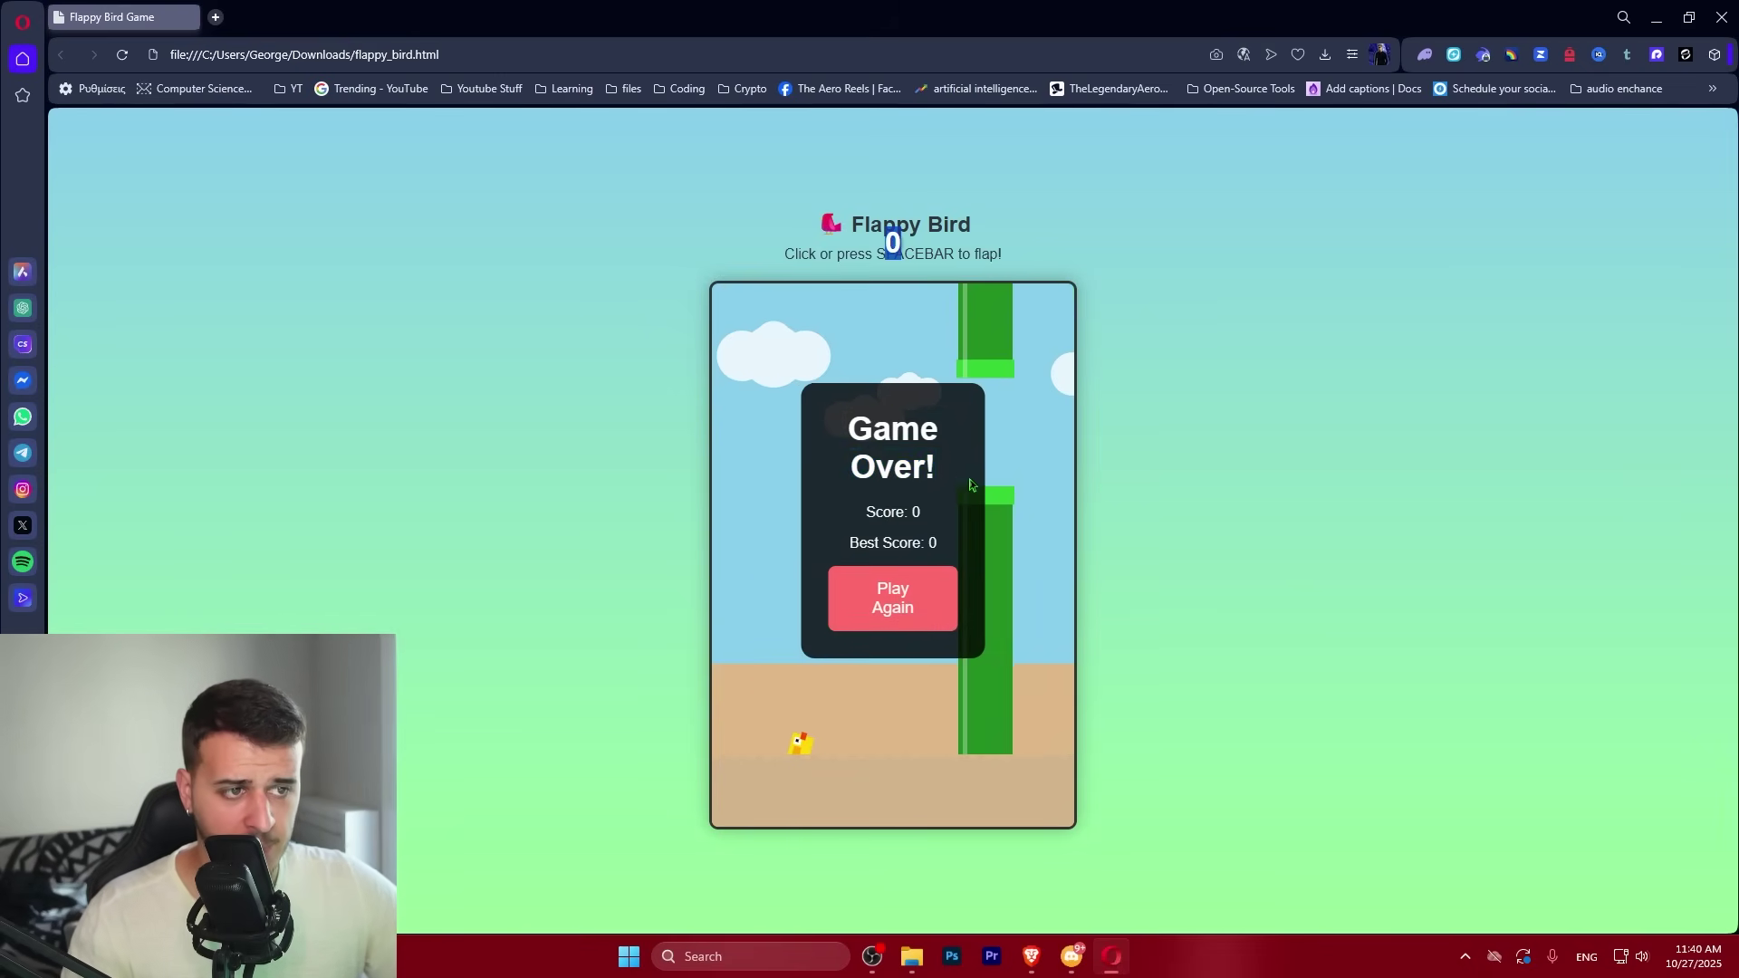
click(1204, 422)
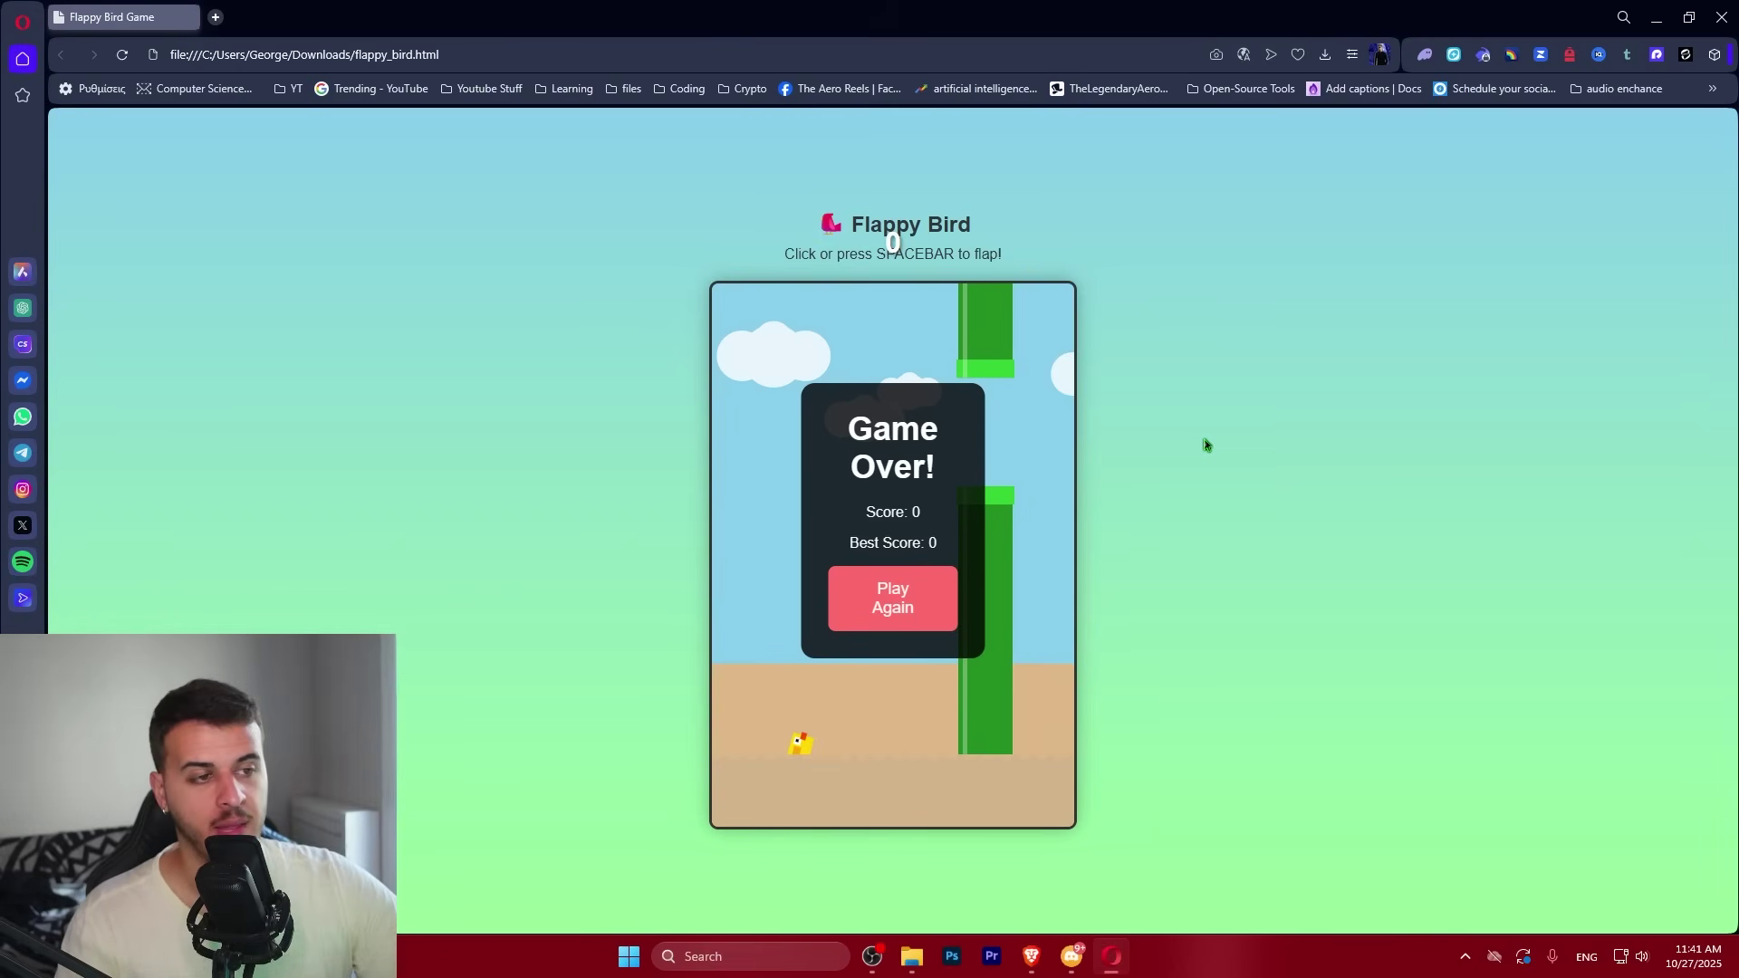
Close the game browser and the Downloads window, and look over the Flappy Bird task's response in MiniMax Agent
click(1721, 17)
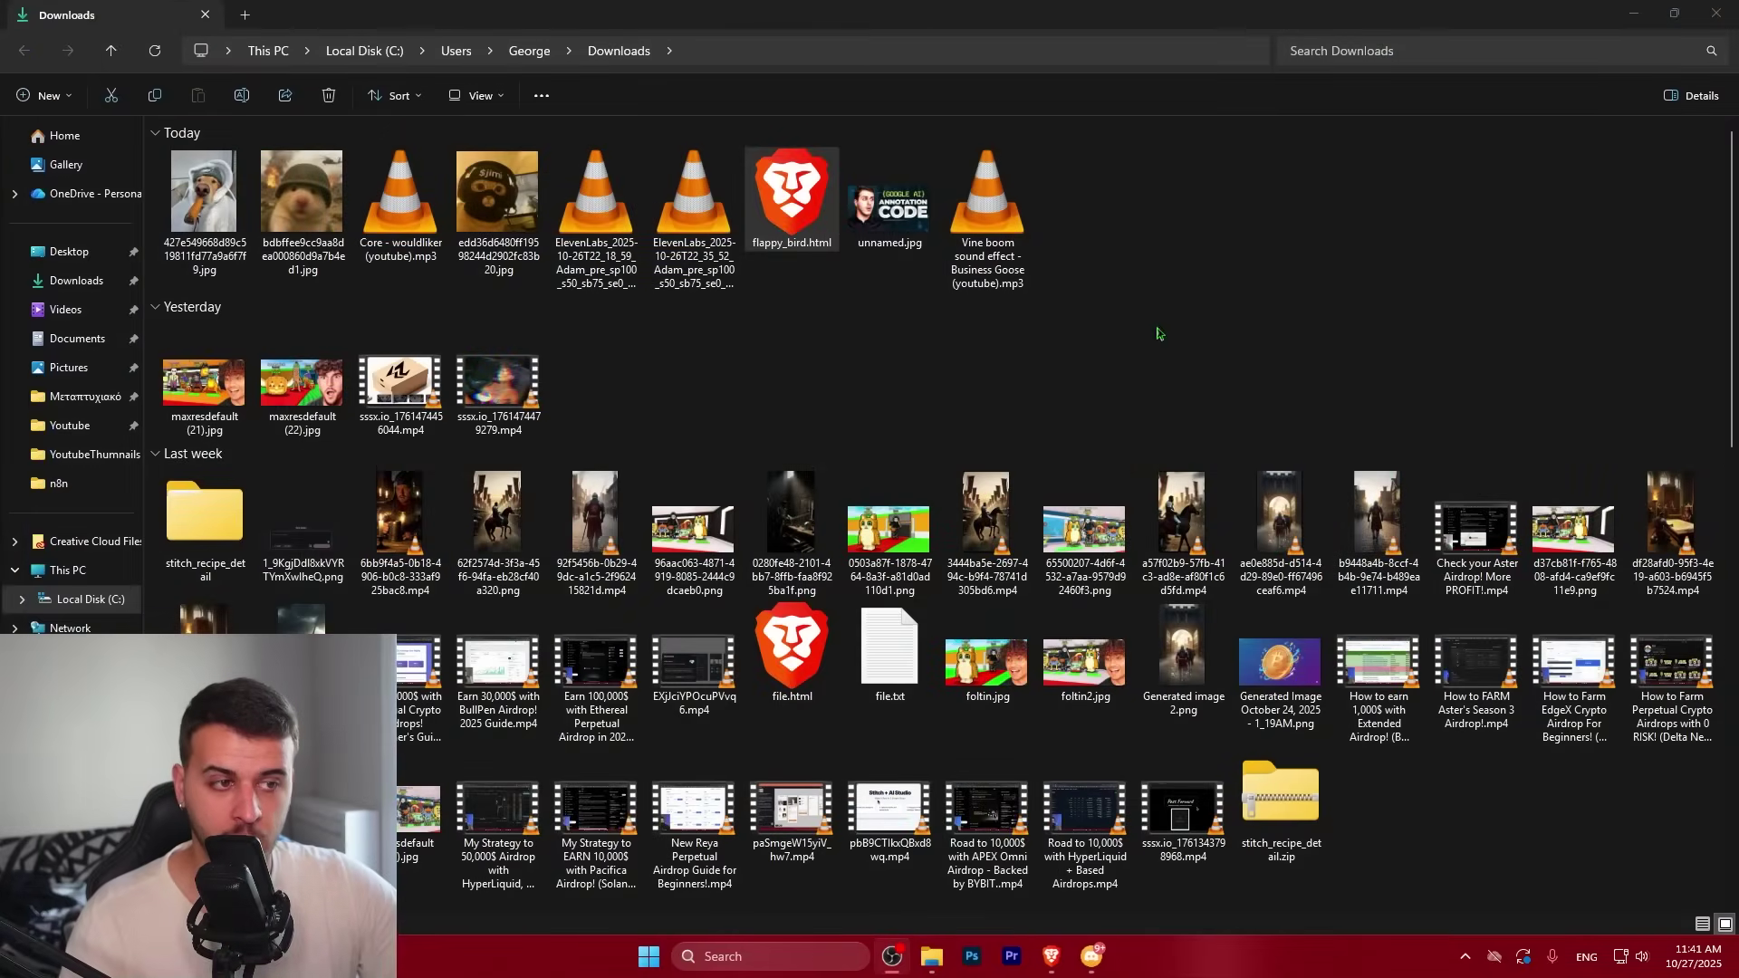
click(1716, 13)
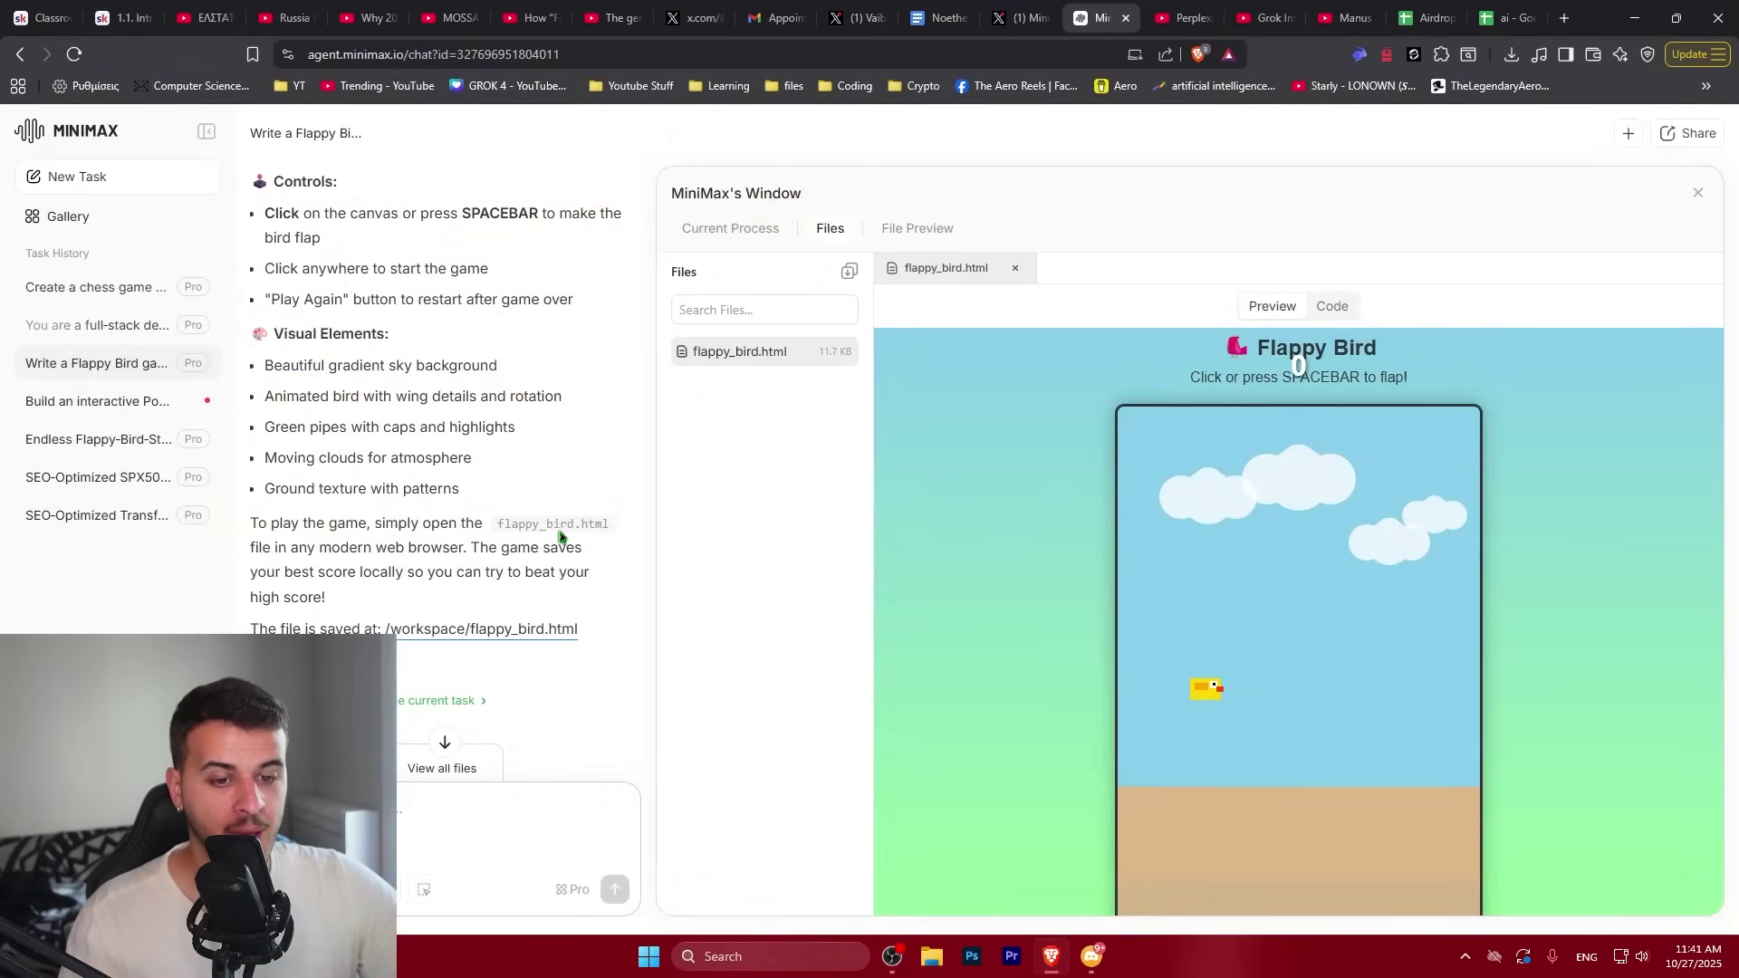
scroll(405, 524, up, 5)
scroll(405, 524, up, 2)
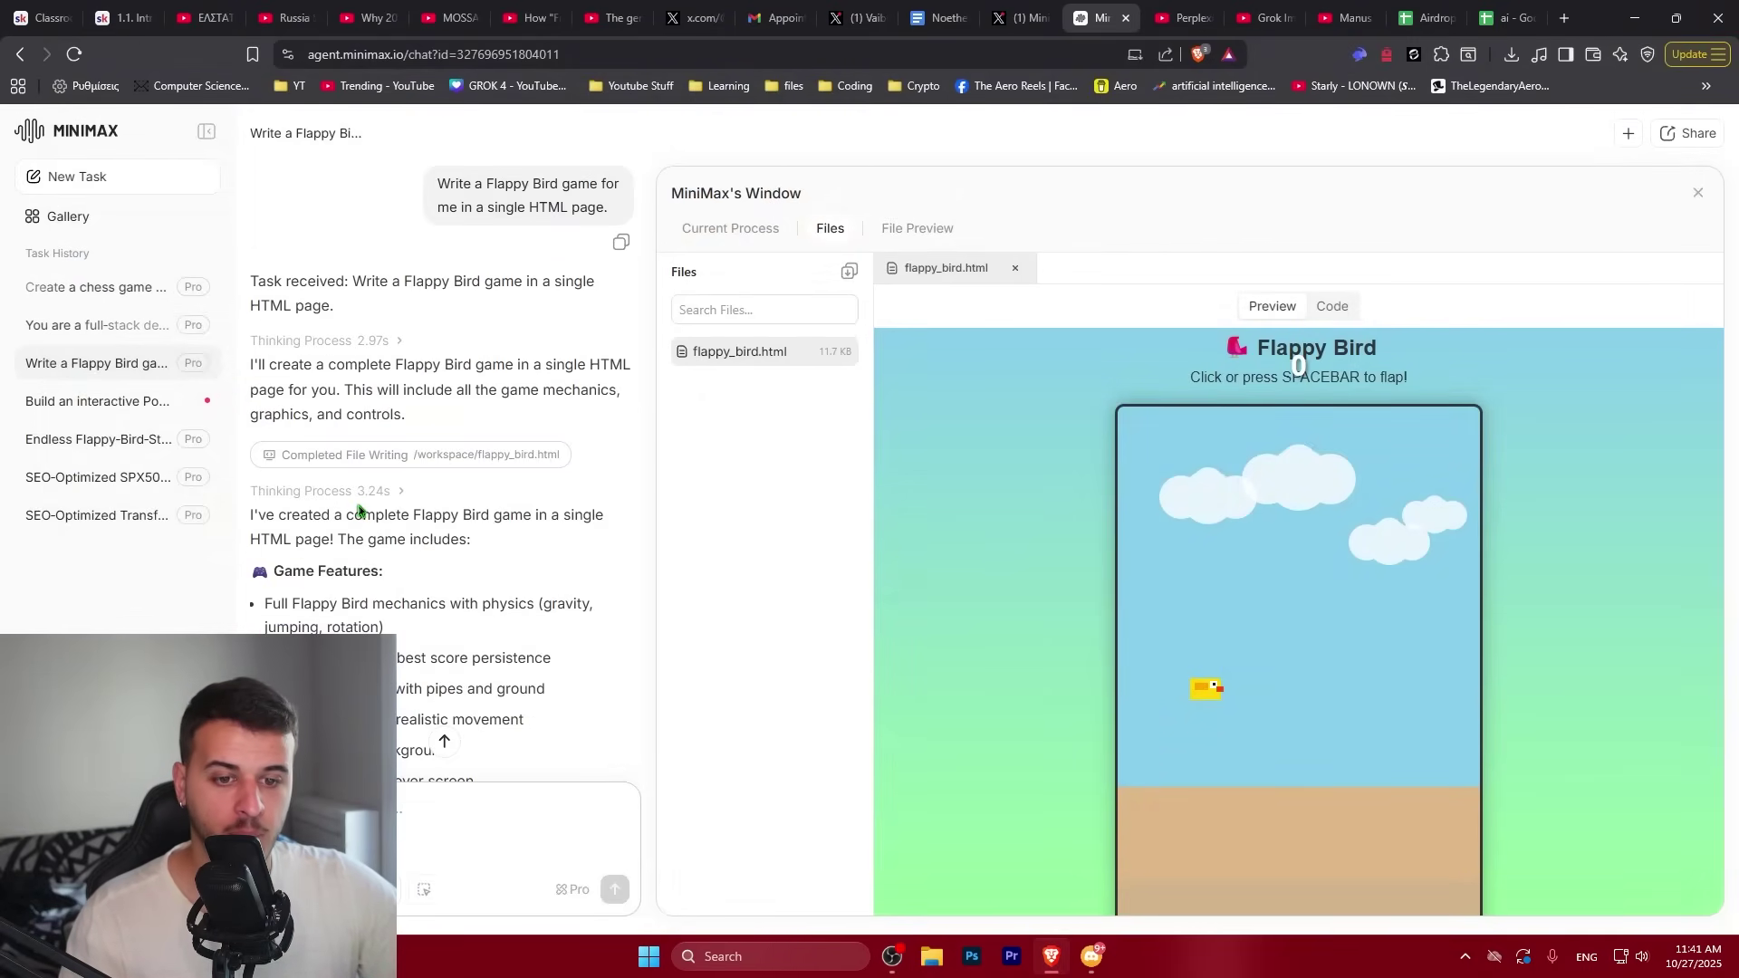
Open the interactive Pokédex task and read the three design style options it proposes
click(100, 401)
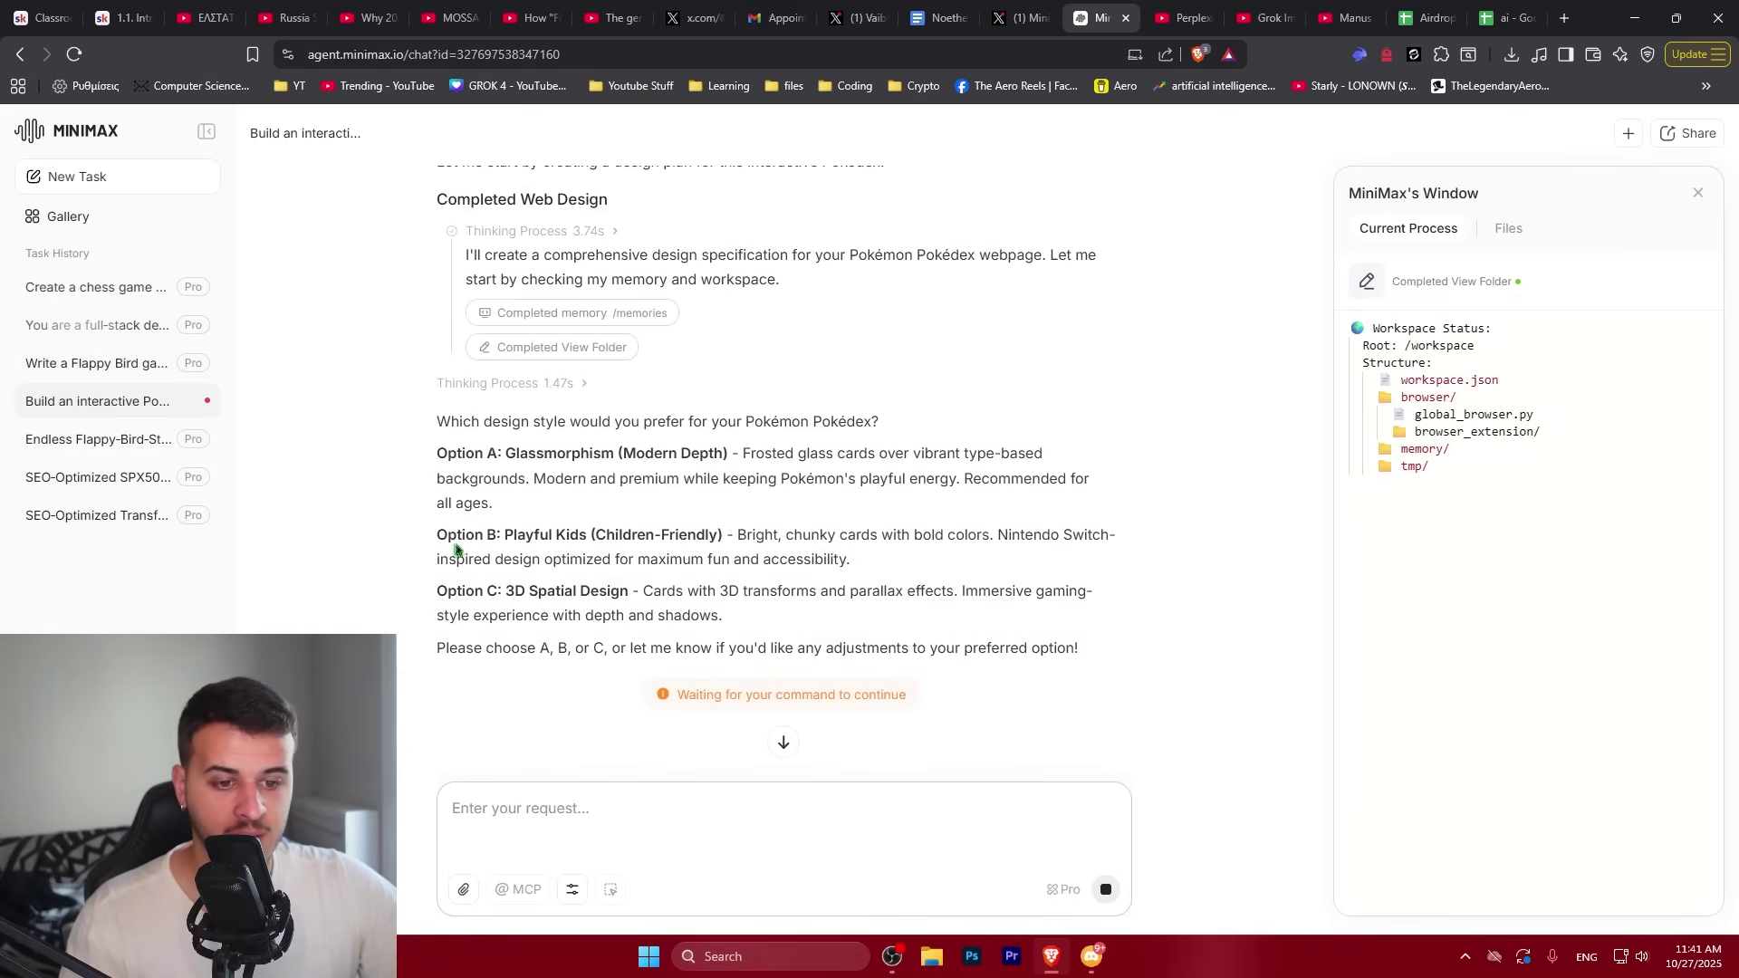
drag(437, 527, 804, 619)
click(804, 619)
scroll(529, 548, up, 1)
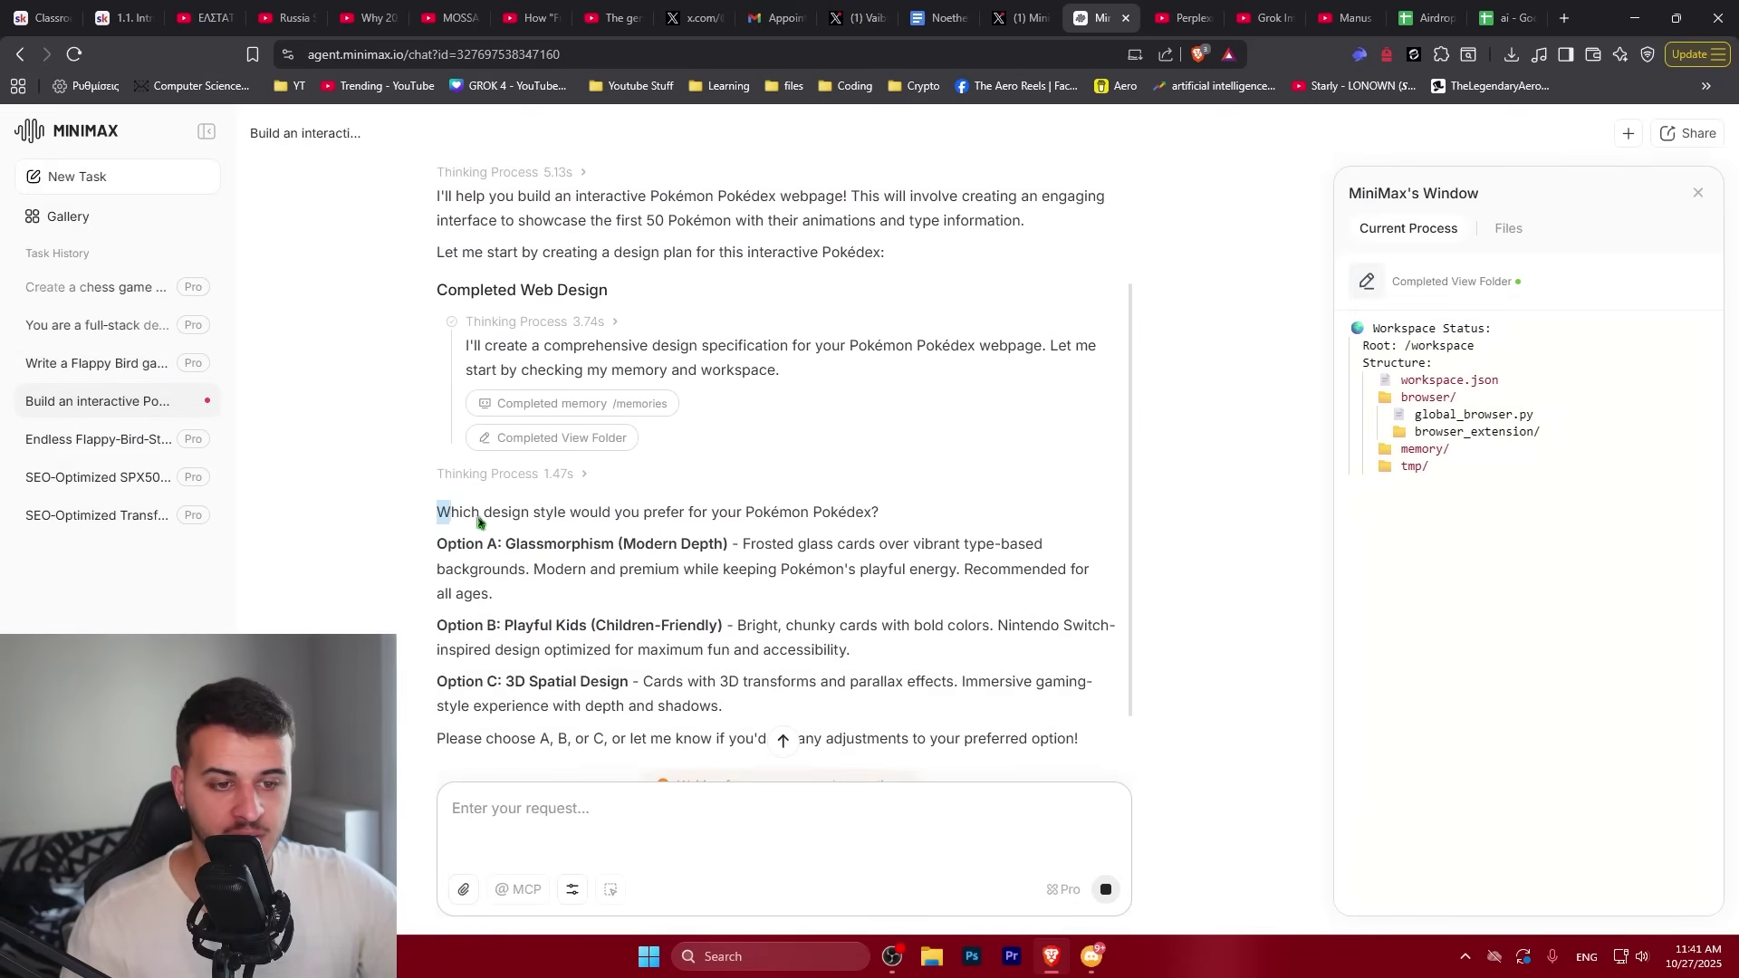
scroll(507, 544, down, 1)
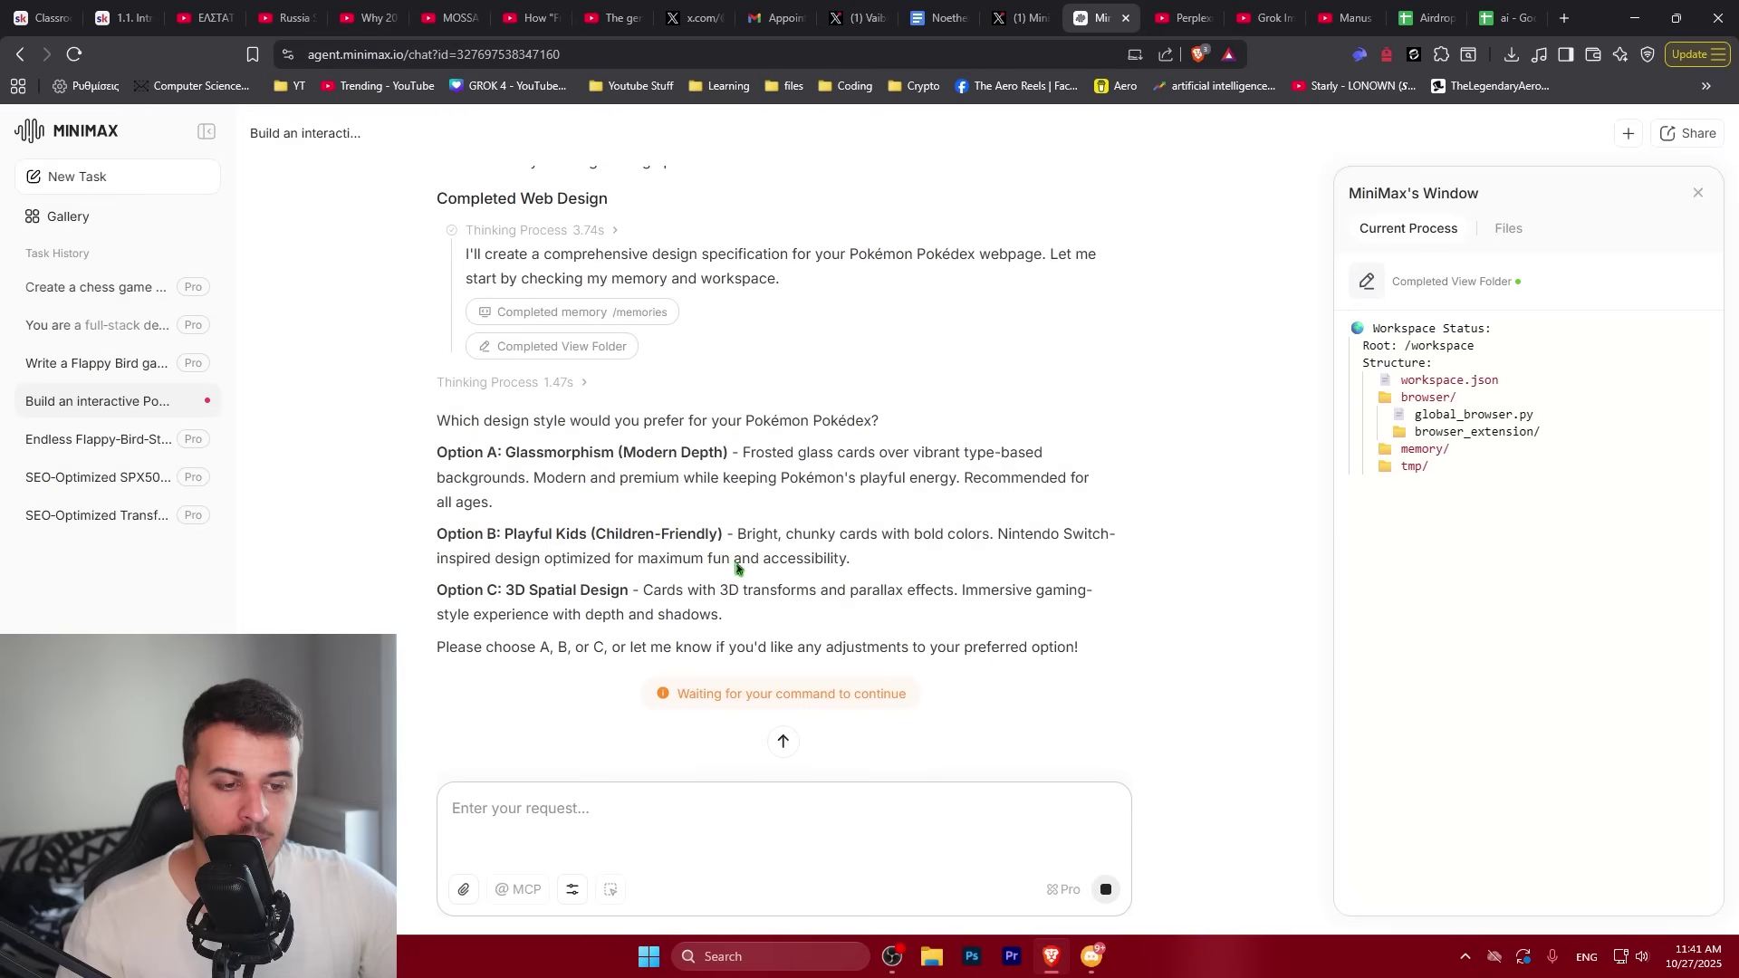
drag(722, 541, 521, 545)
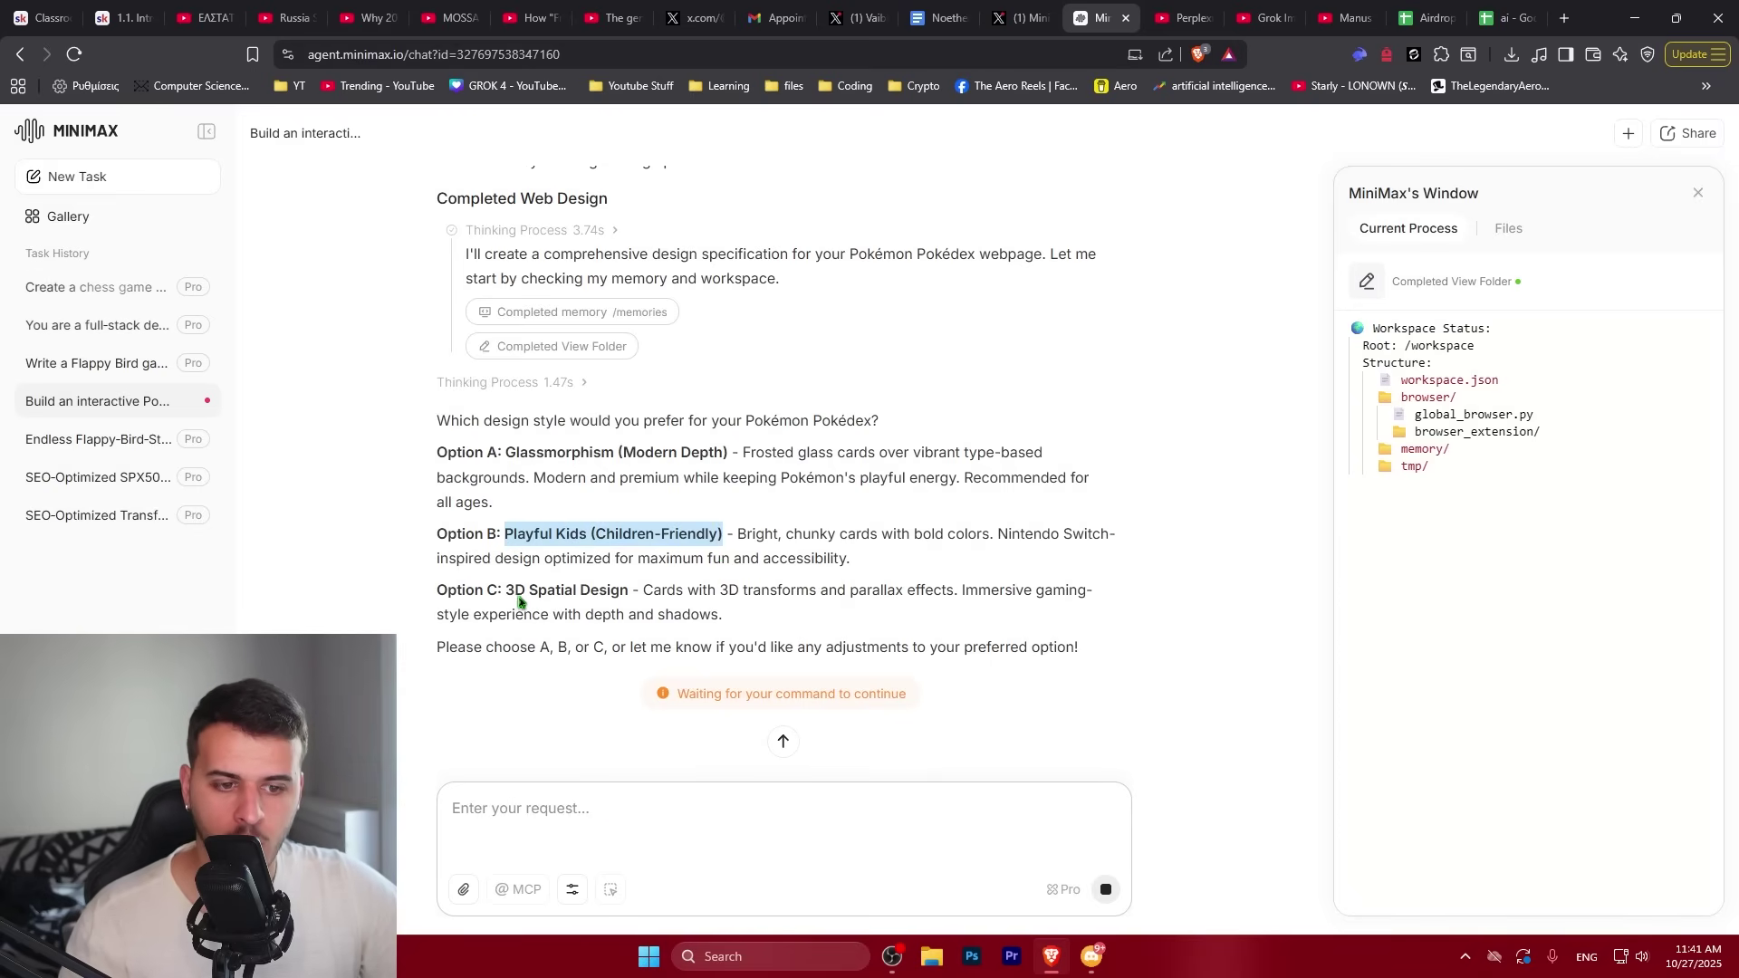
Answer the Pokédex task's design question by copying "3D Spatial Design" from Option C and sending it as the reply
drag(507, 600, 630, 602)
key(ctrl+c)
click(584, 816)
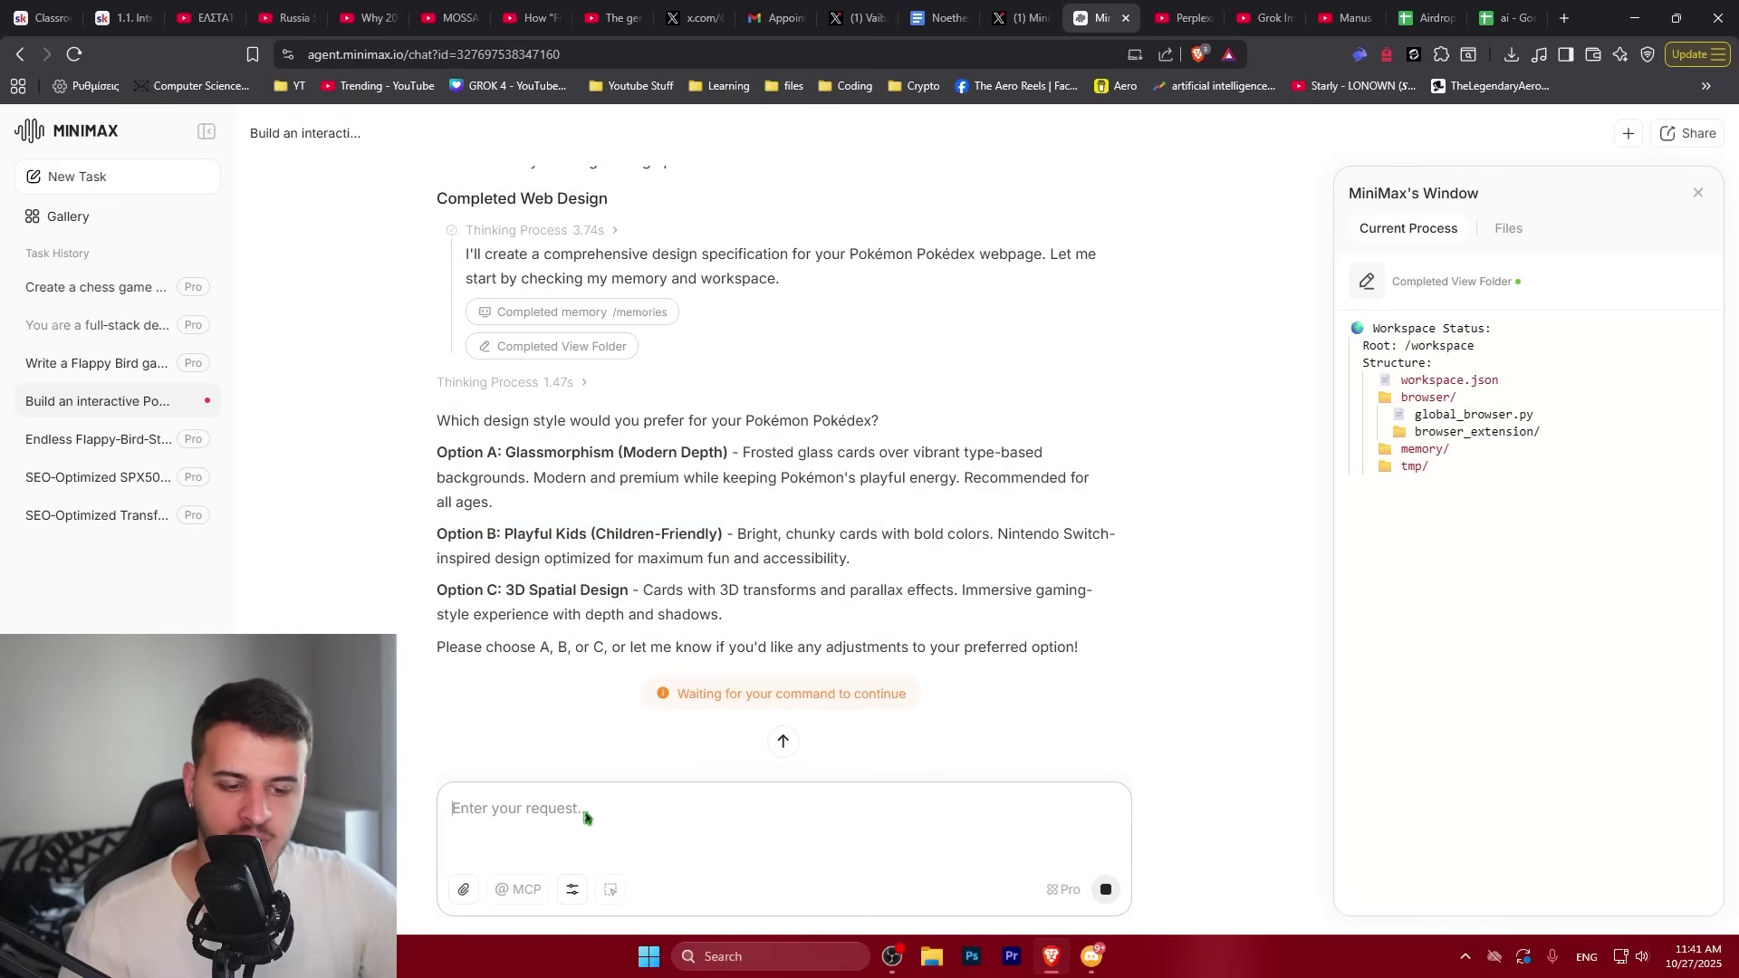
key(ctrl+v)
key(Return)
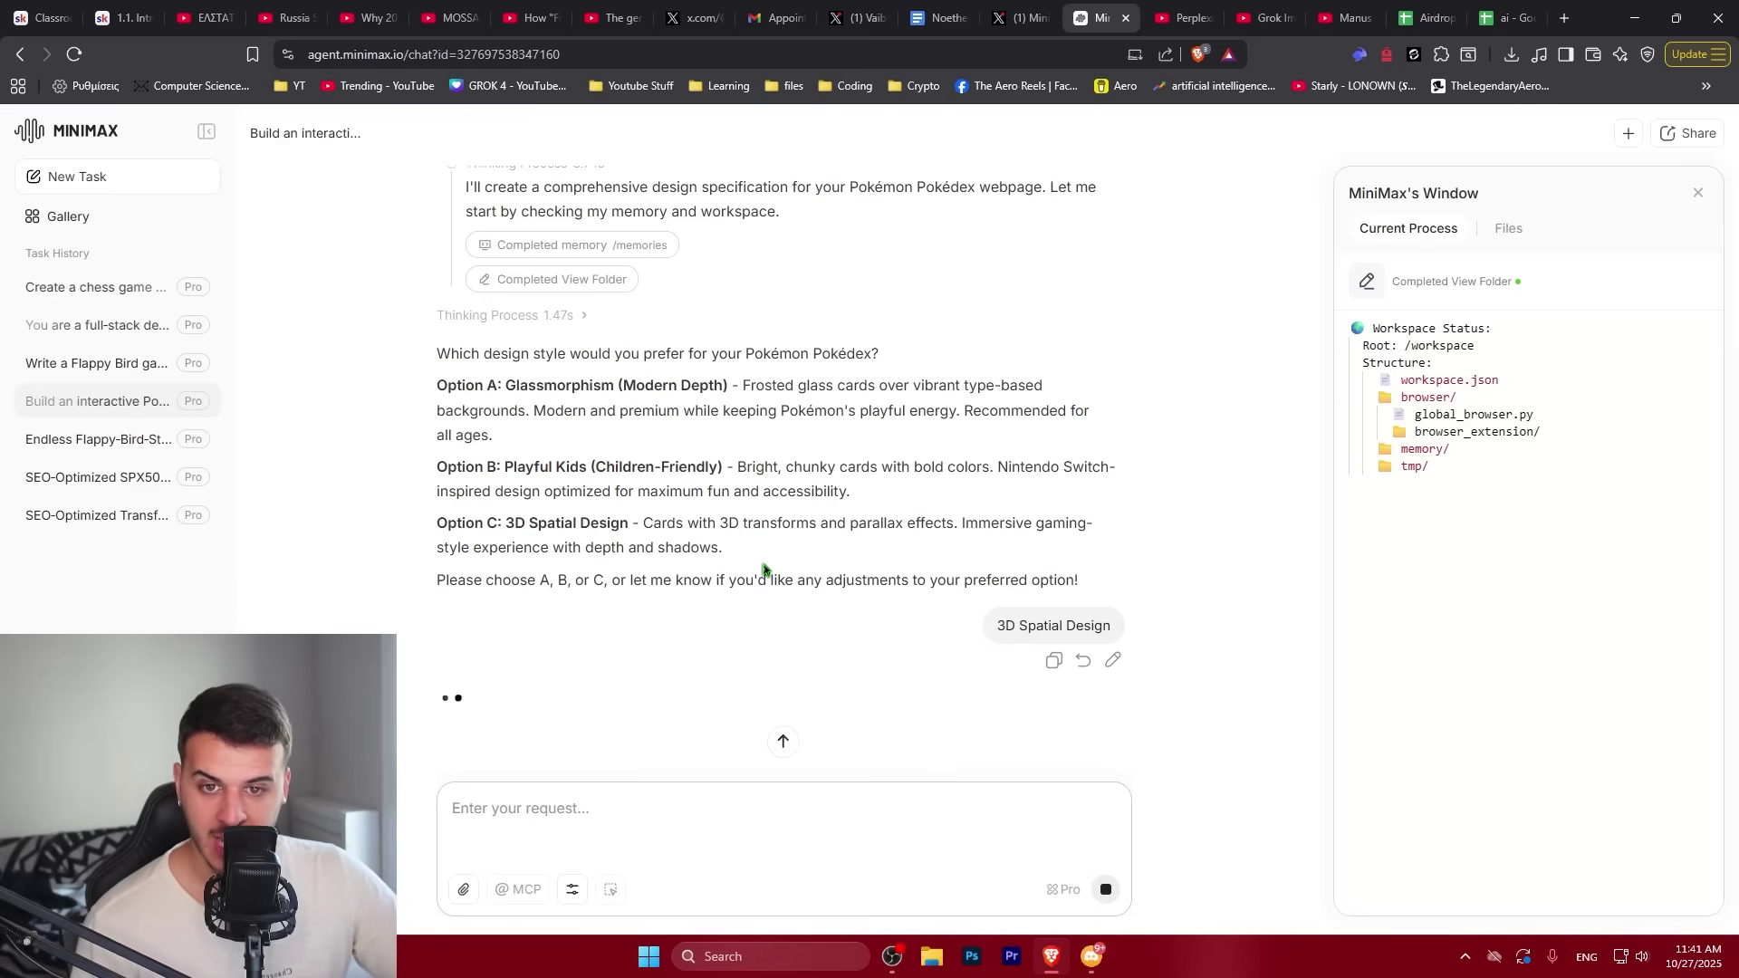
Switch to the full-stack developer task and open its deployed site, Understanding Transformer Models - Modern Deep Learning
click(95, 325)
scroll(684, 464, up, 2)
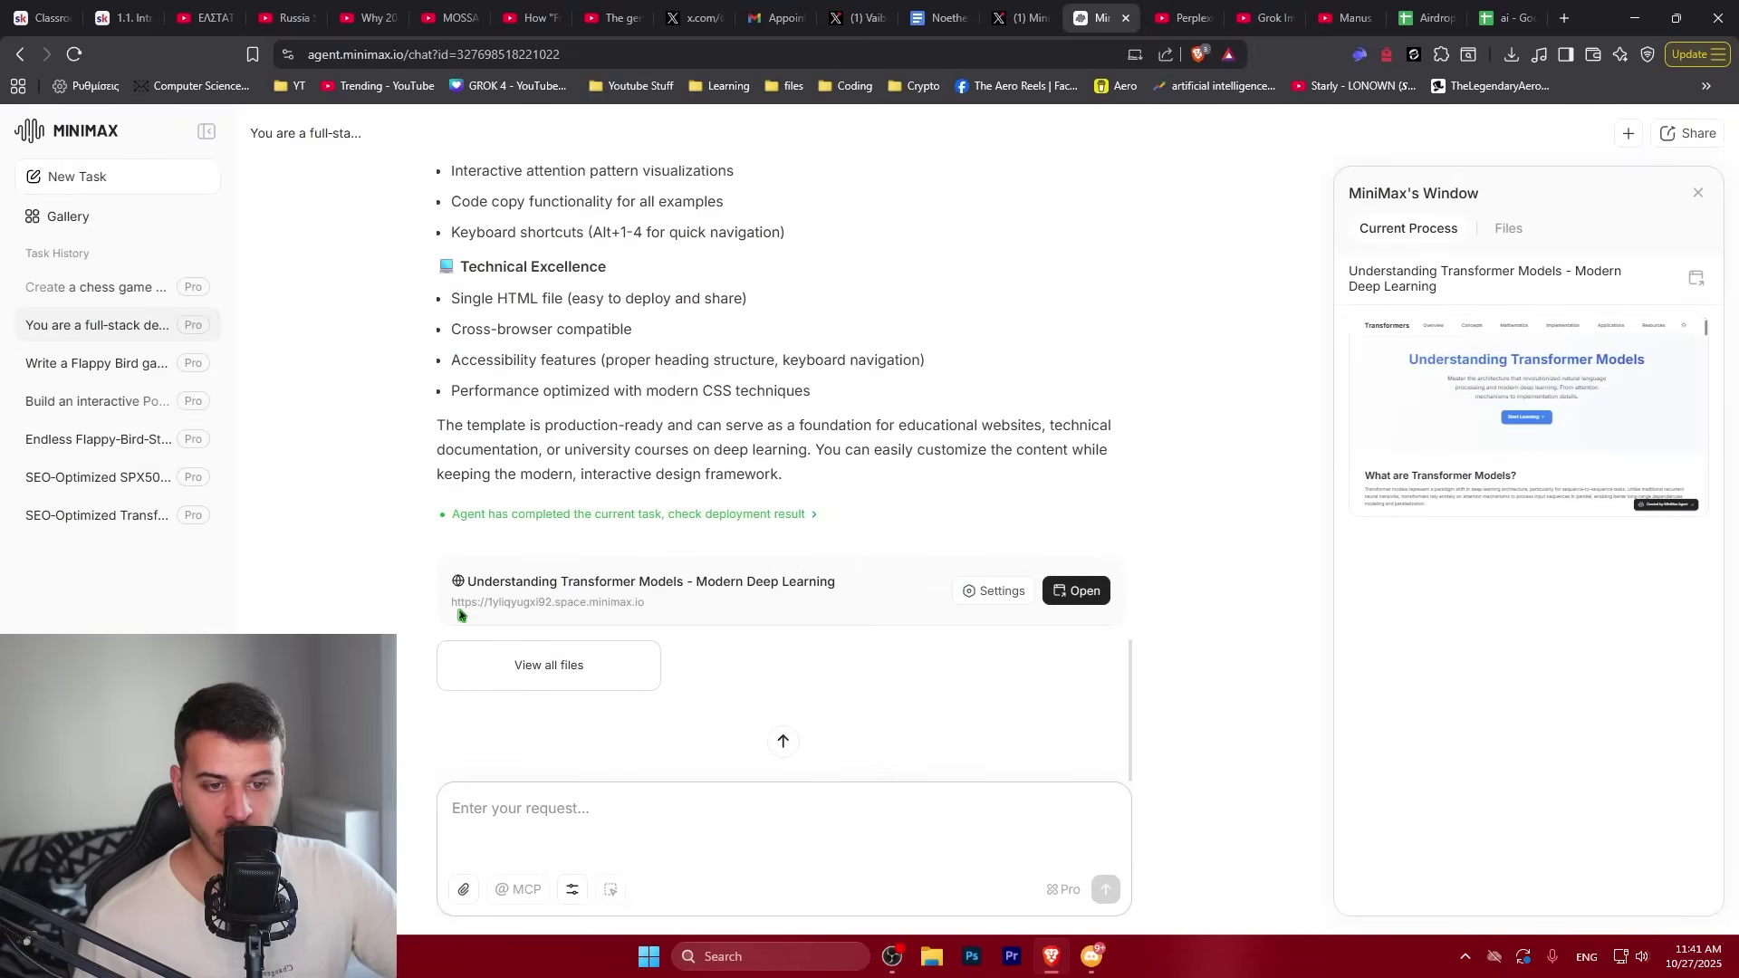
click(1076, 591)
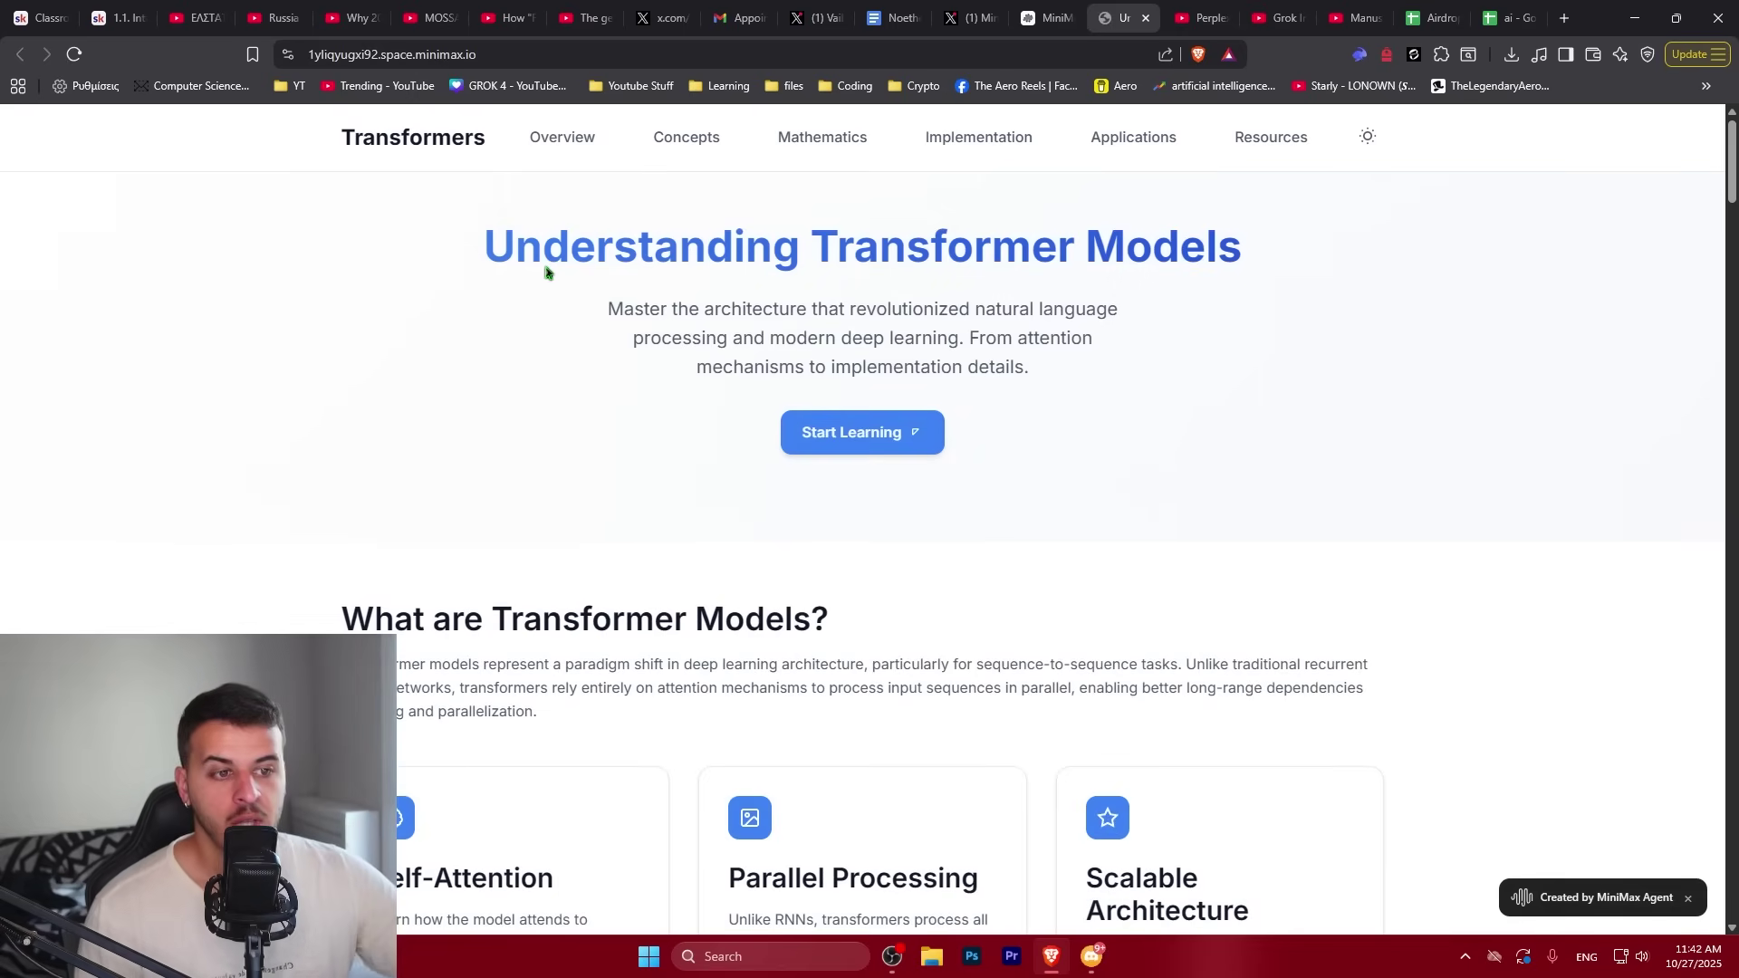
Start learning on the Transformers page and expand the Attention Mechanism concept to read its explanation
click(861, 433)
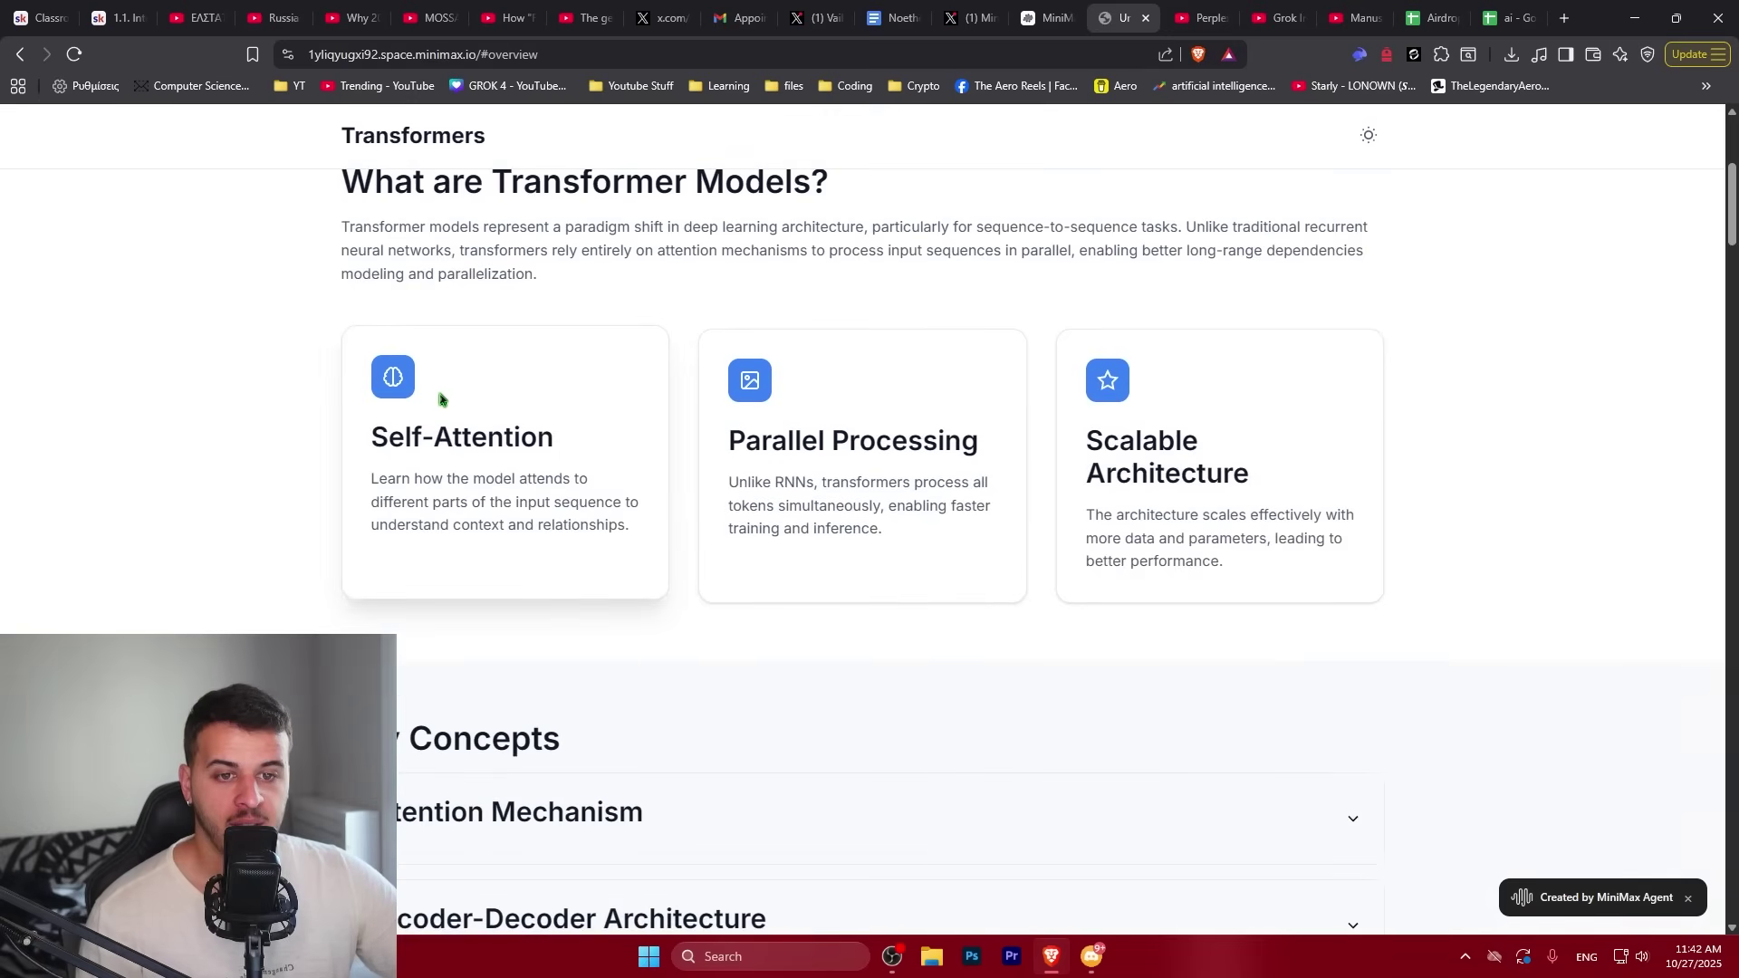
scroll(1157, 337, down, 3)
click(497, 543)
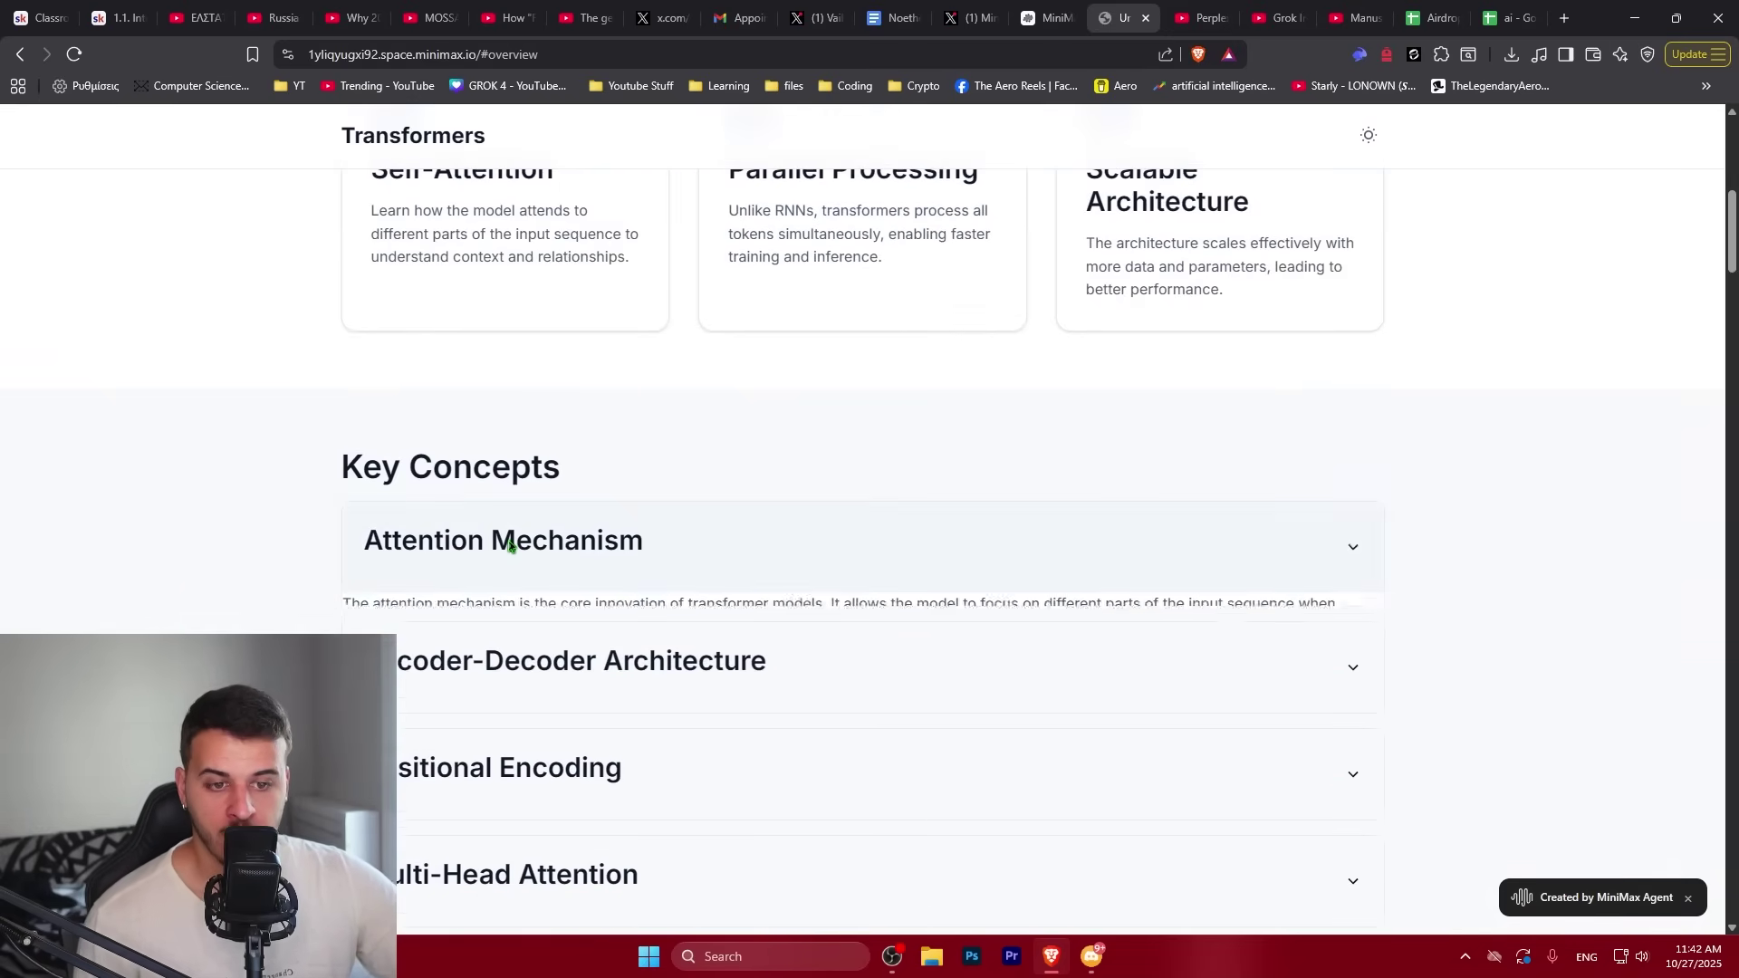
click(544, 546)
click(544, 546)
scroll(443, 529, down, 4)
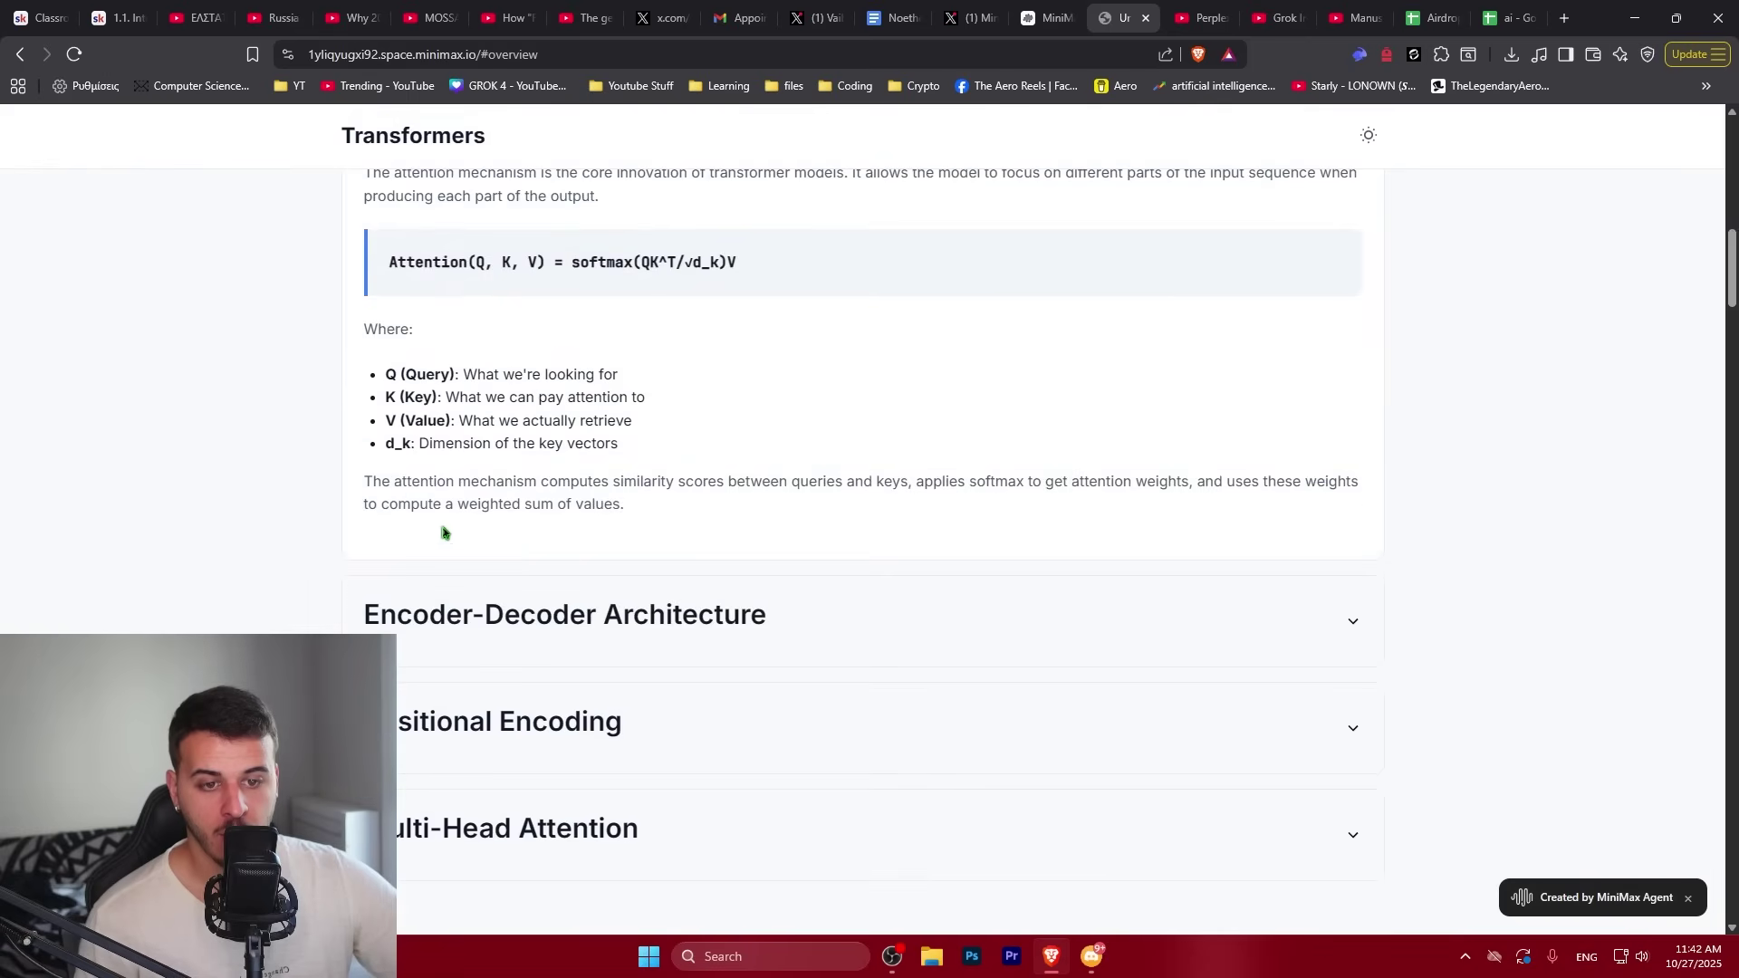
Expand the Encoder-Decoder Architecture, Positional Encoding and Multi-Head Attention concepts and look over their content
click(508, 612)
scroll(505, 575, down, 3)
scroll(504, 575, down, 4)
click(521, 451)
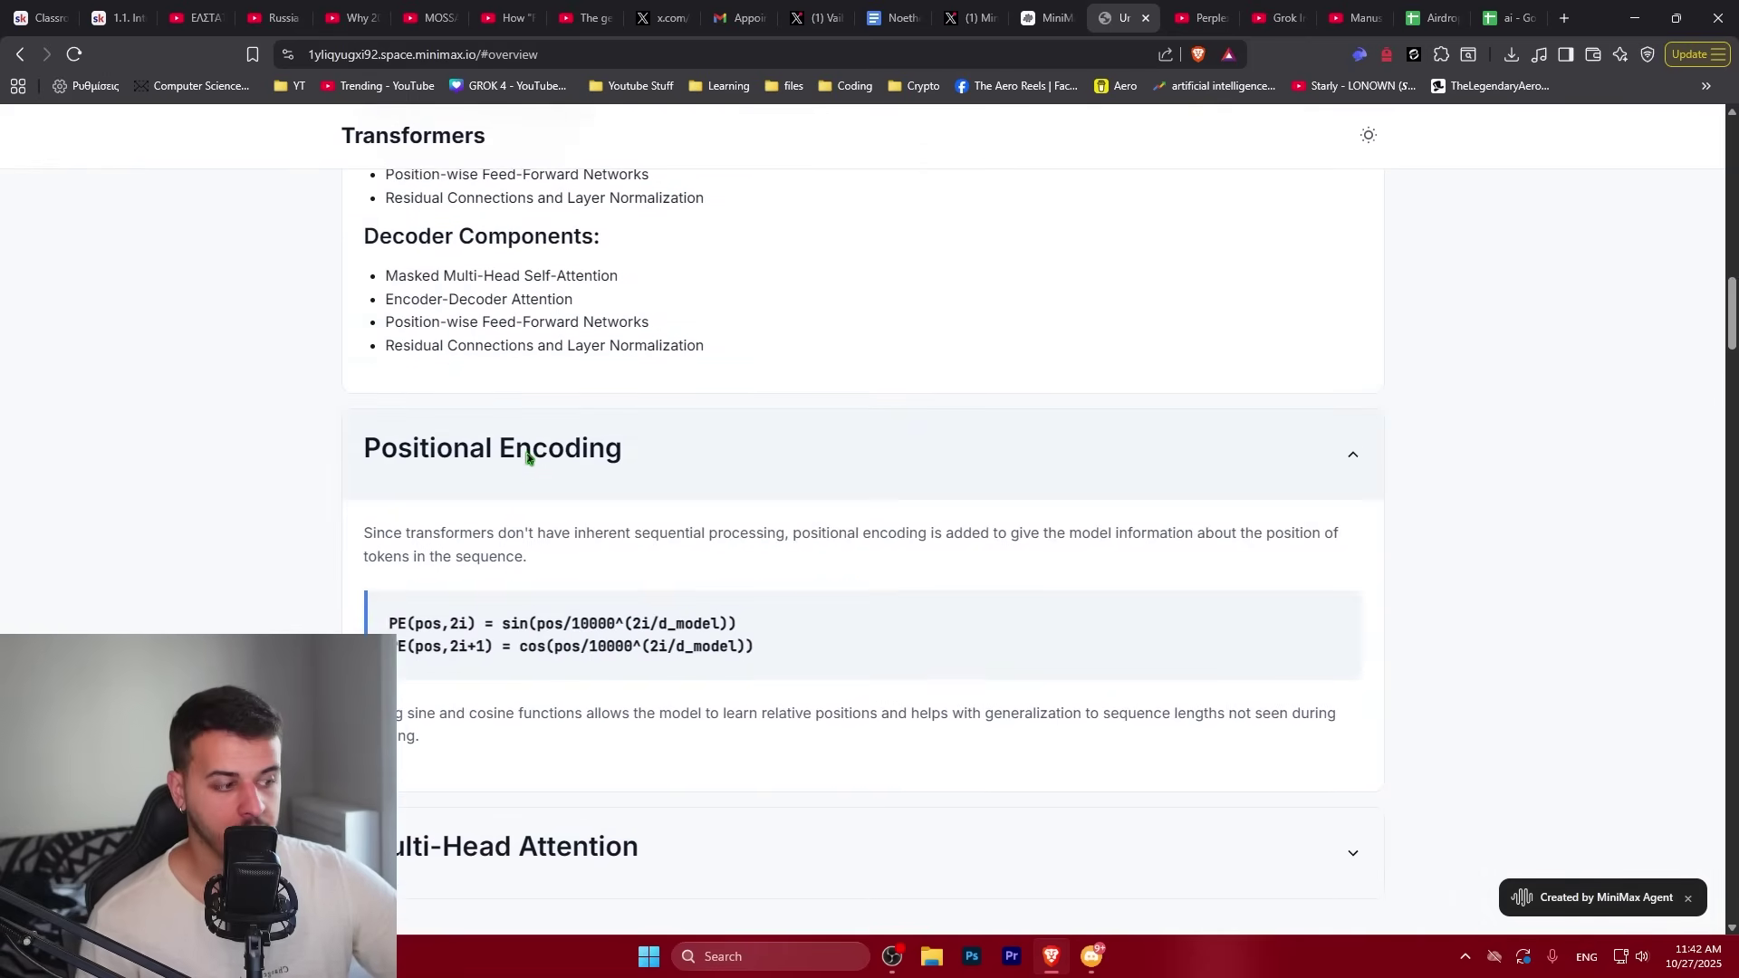
scroll(507, 507, down, 3)
click(498, 557)
Look through the code sections and try the Self-Attention, Cross-Attention and Causal Attention patterns in the Interactive Attention Visualization
scroll(512, 508, down, 7)
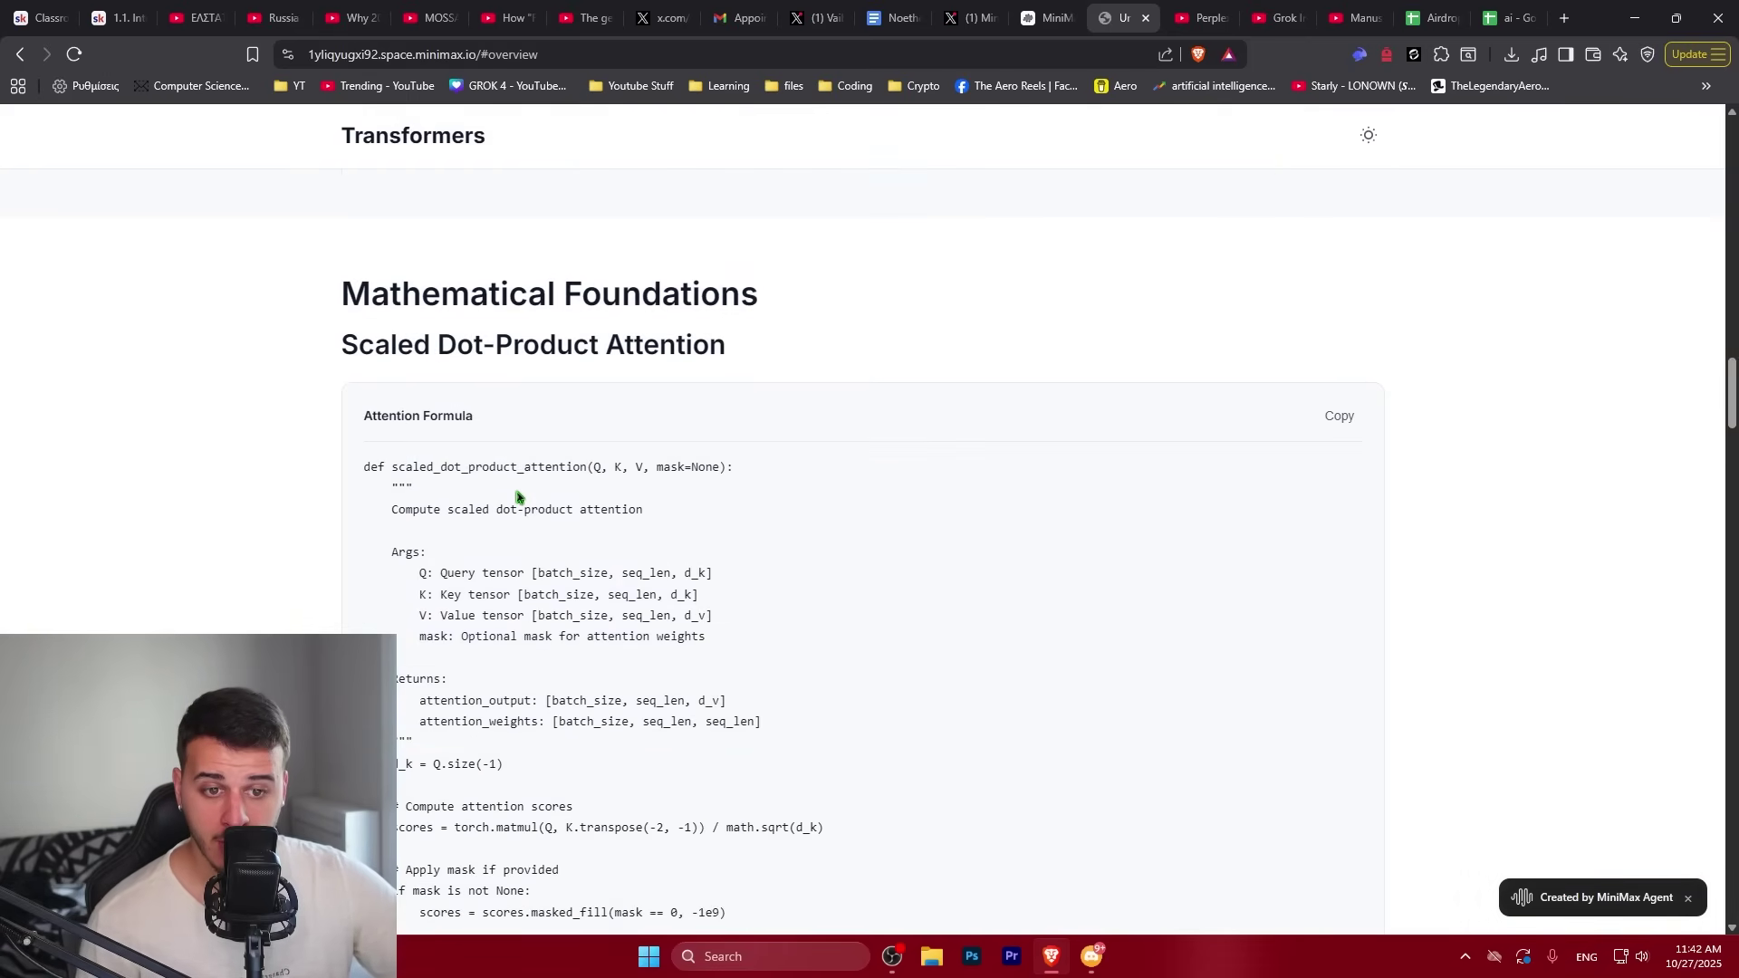
scroll(595, 616, down, 12)
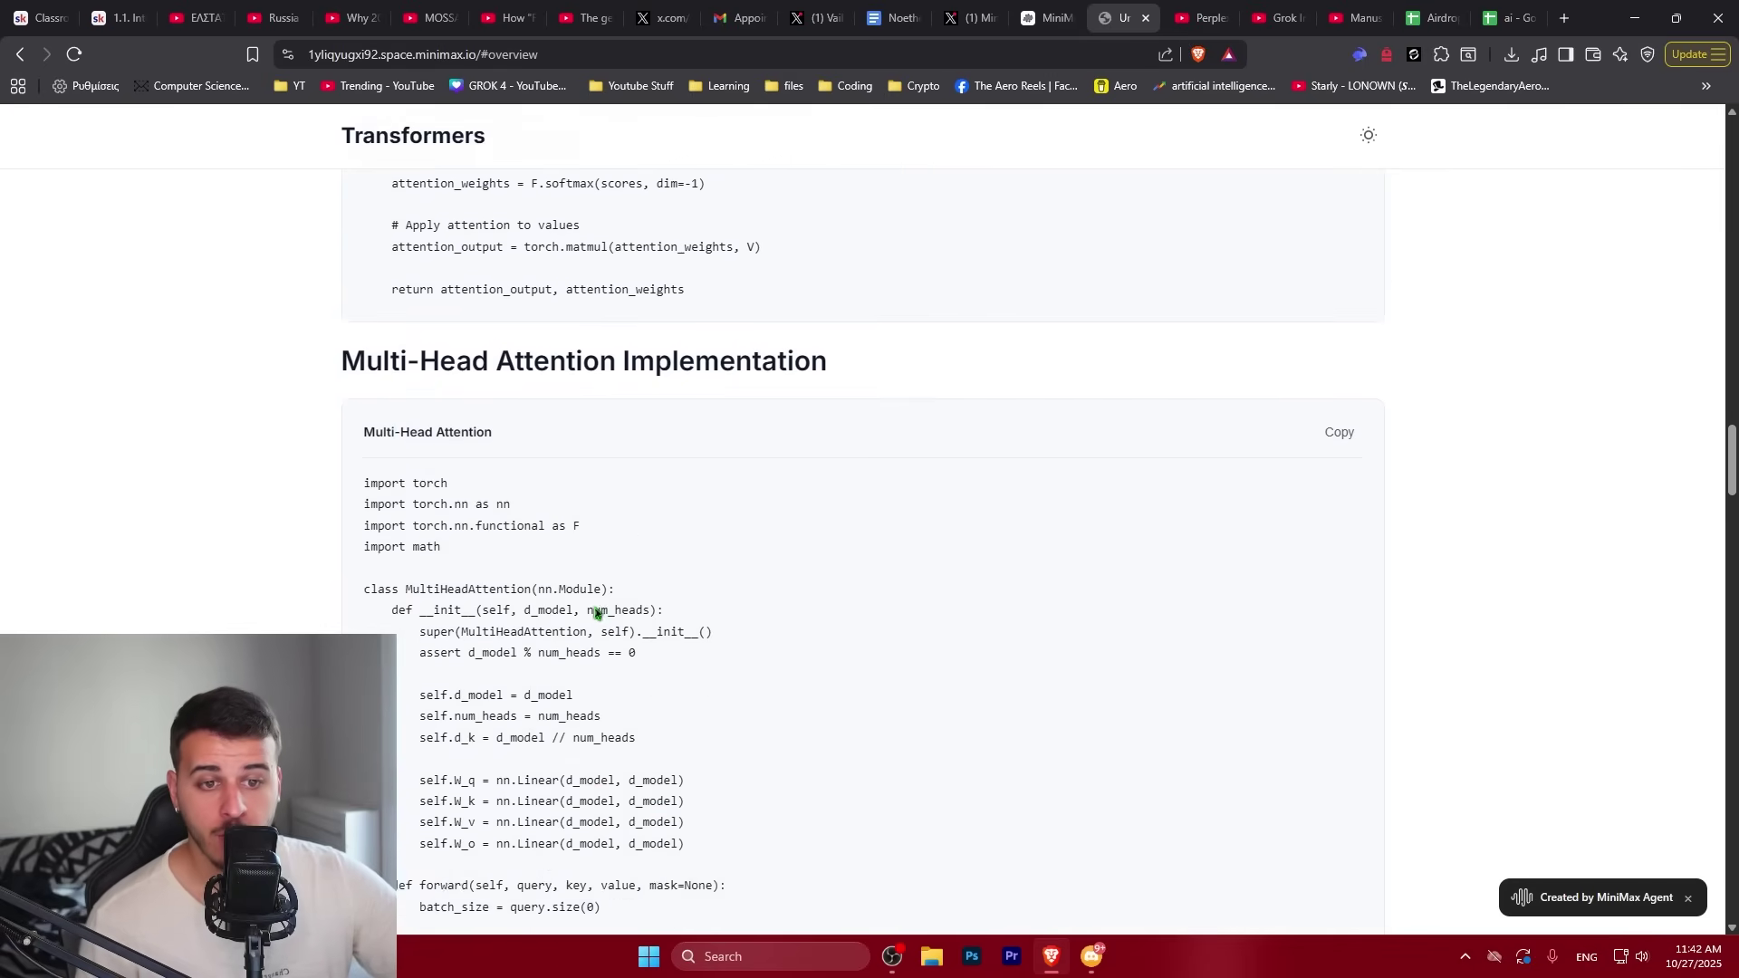
scroll(596, 612, down, 15)
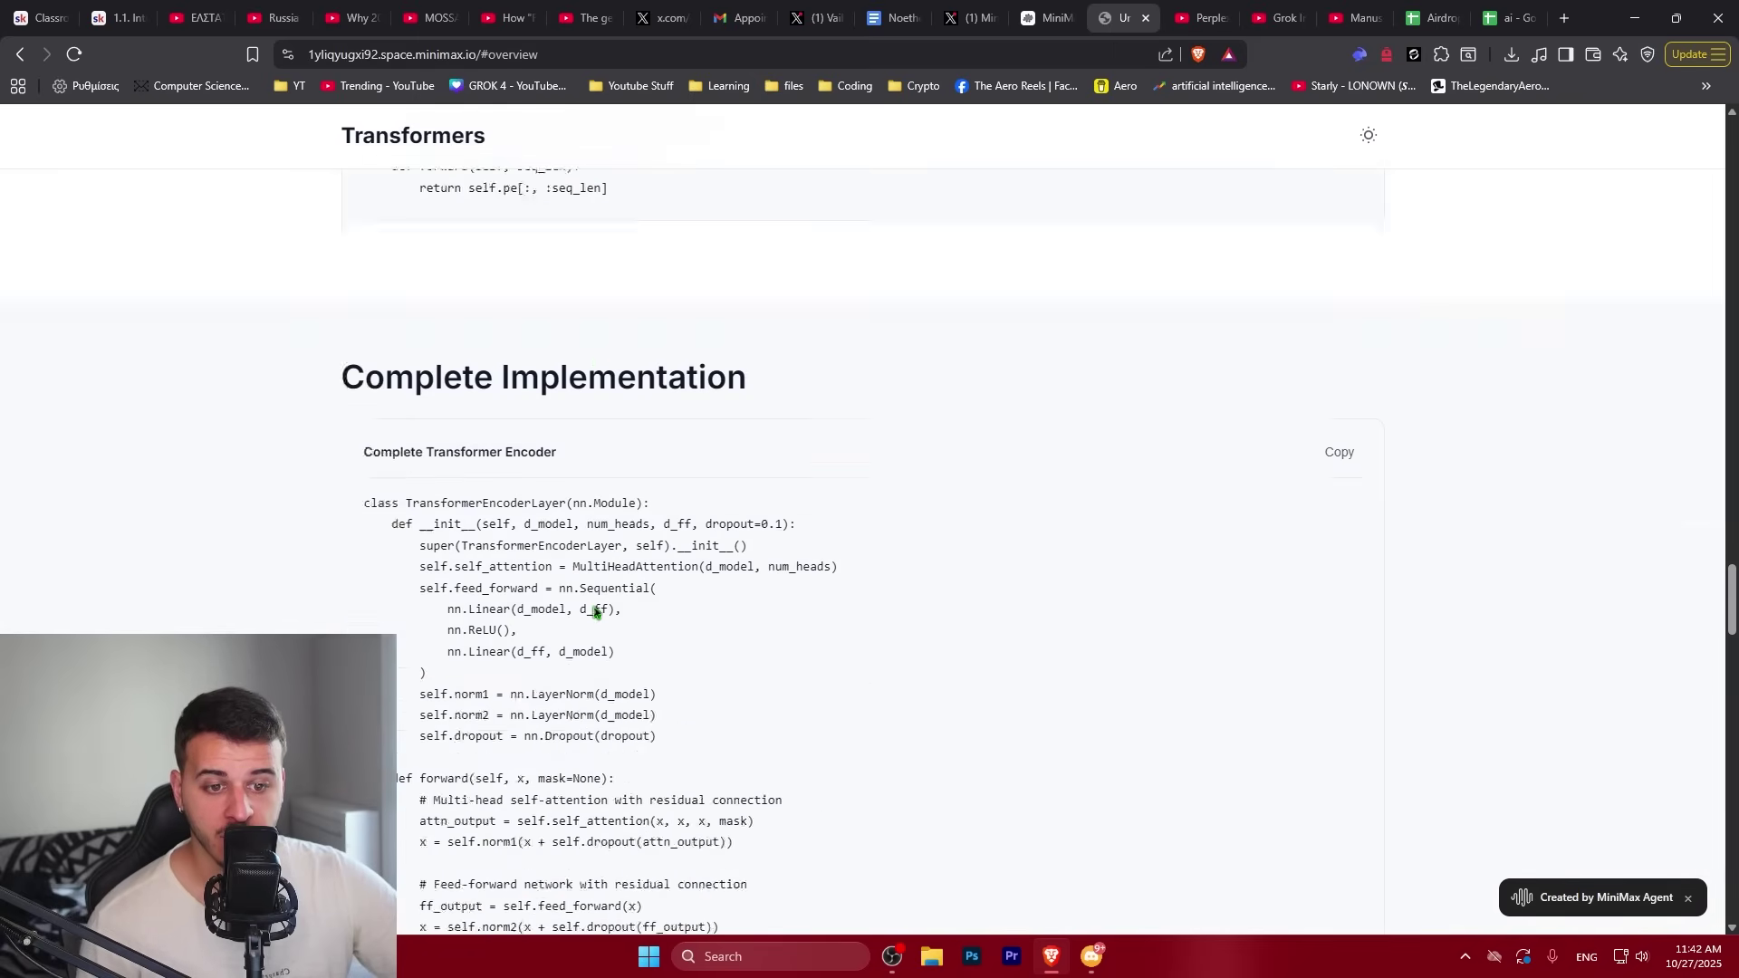
scroll(595, 612, up, 3)
click(421, 559)
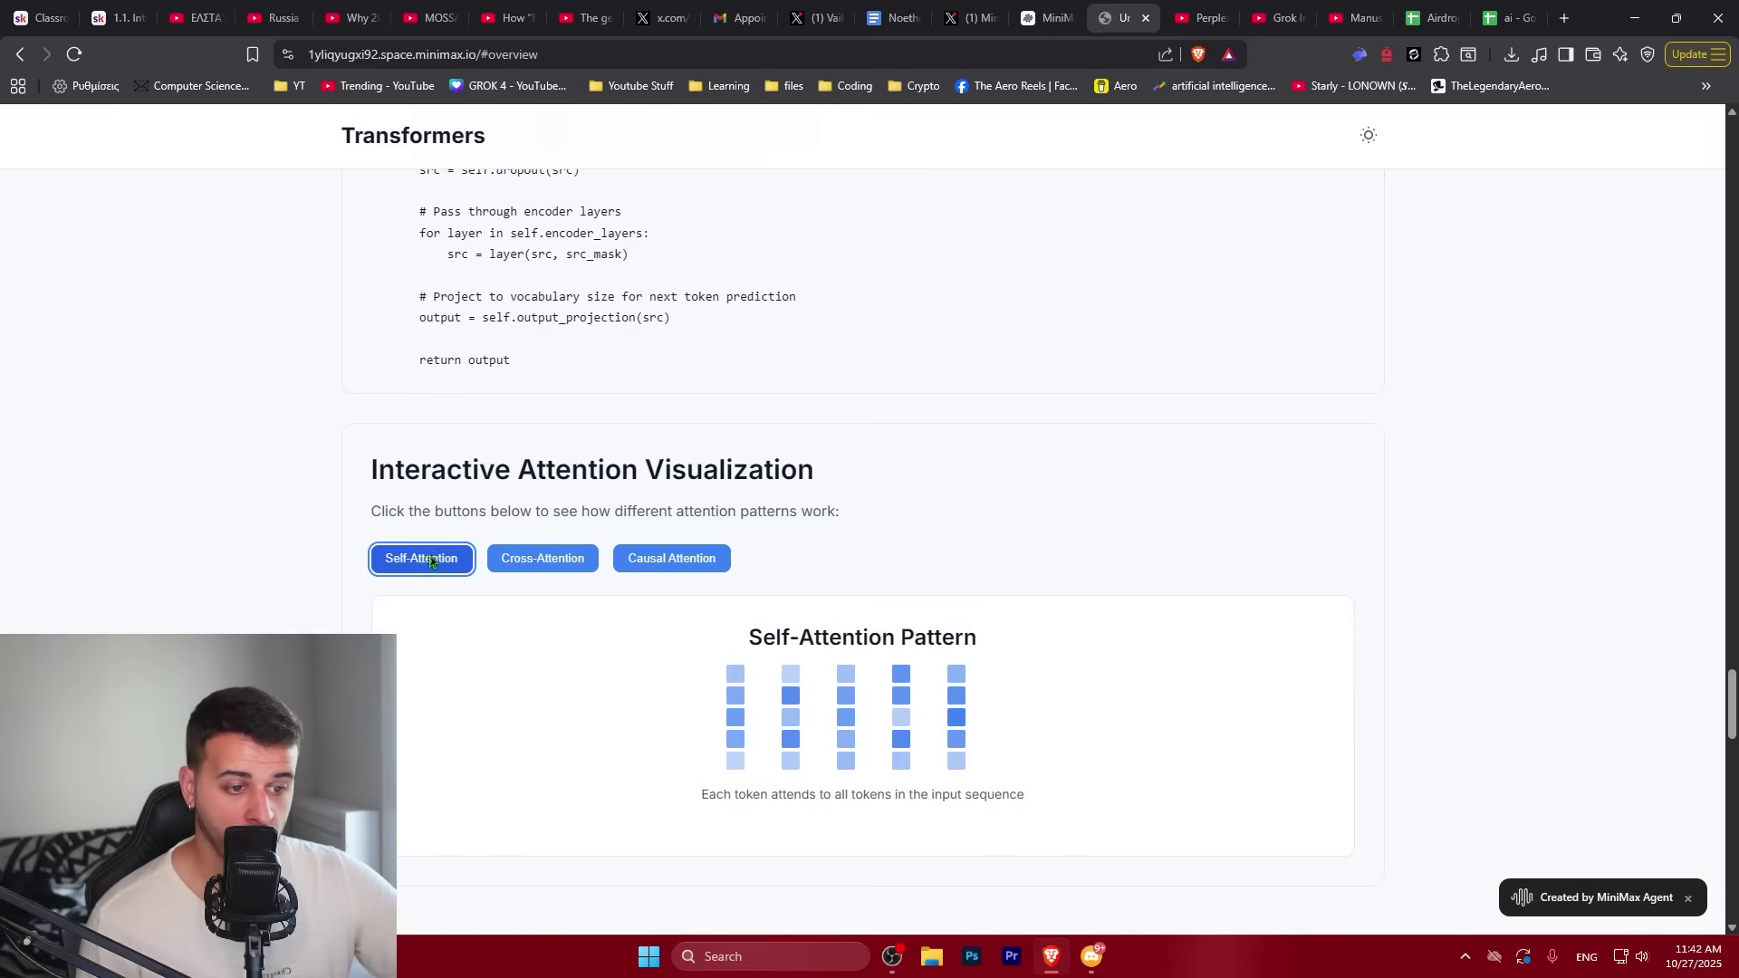
click(731, 675)
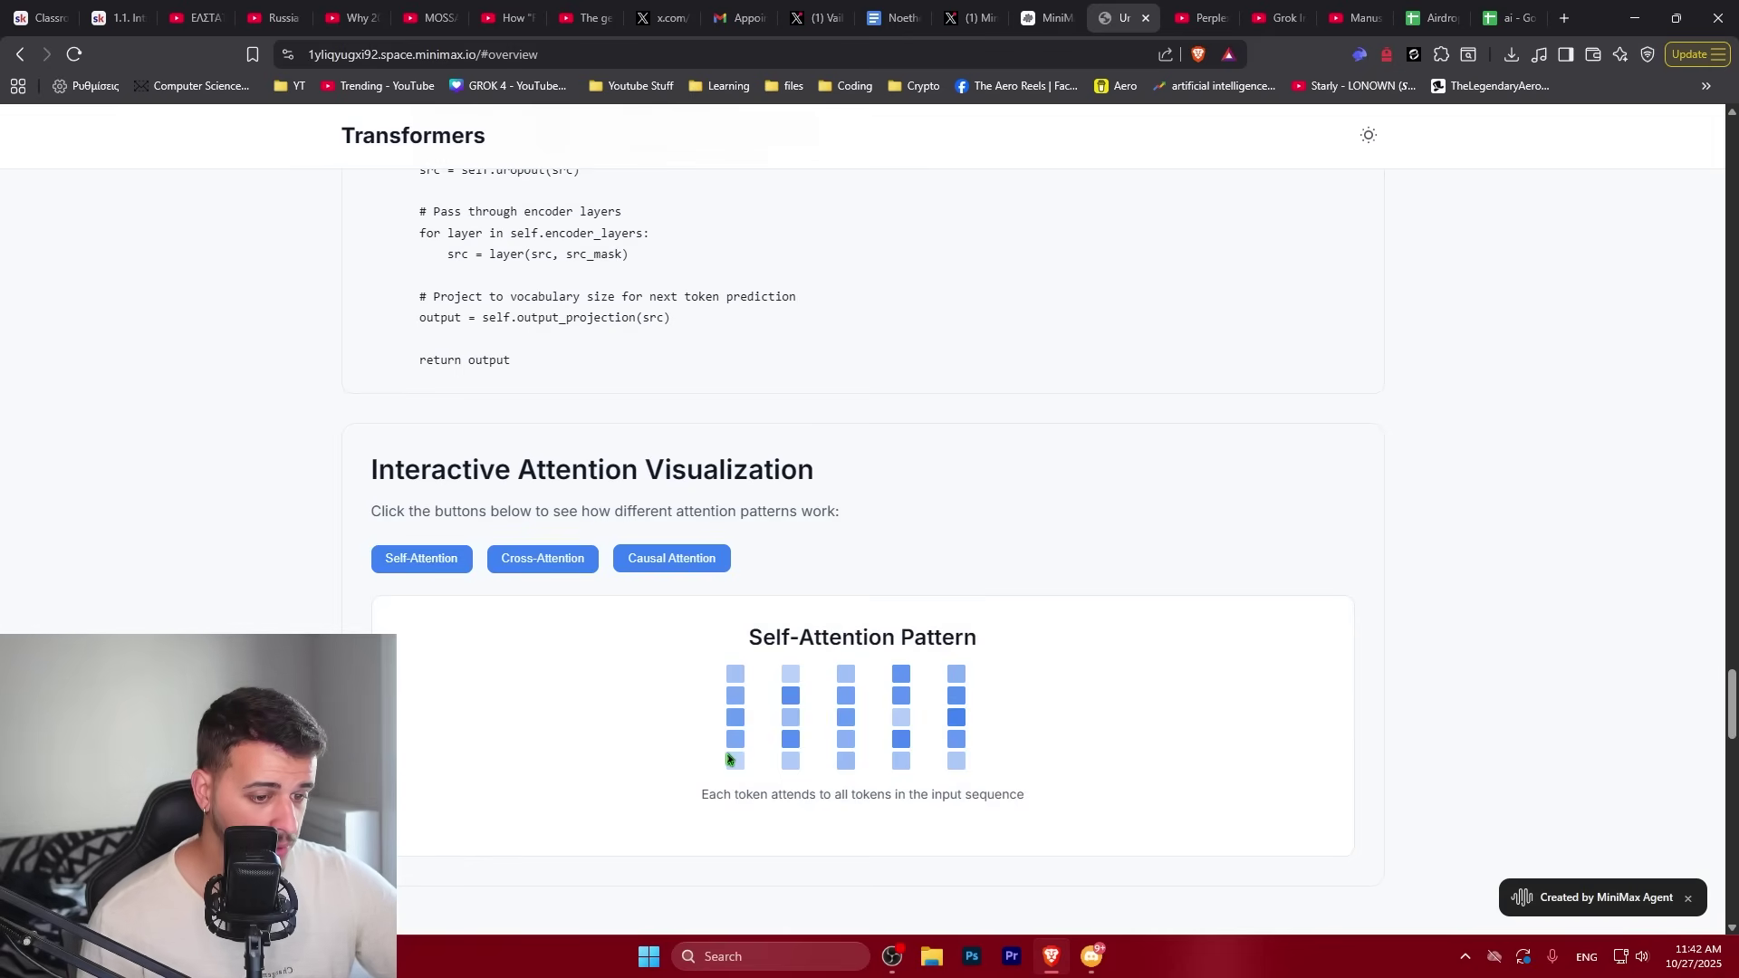
click(543, 559)
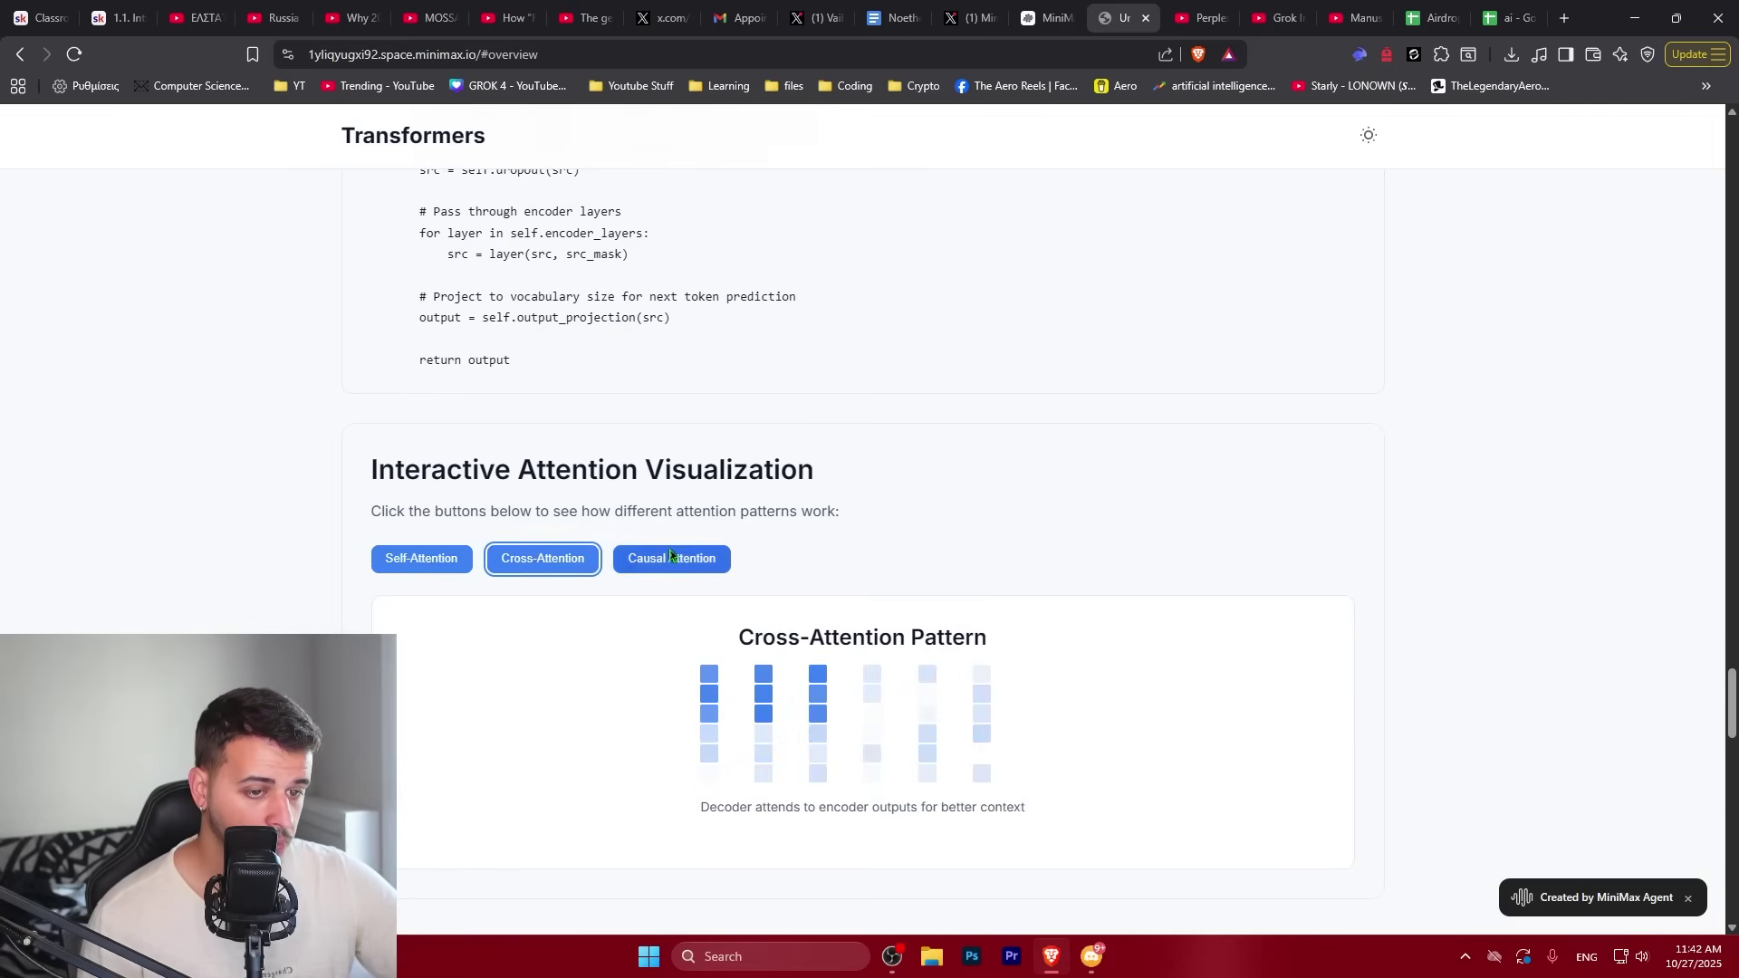
click(681, 560)
Review the Applications and Use Cases, the further reading resources and the Hugging Face quick start code
scroll(873, 540, down, 10)
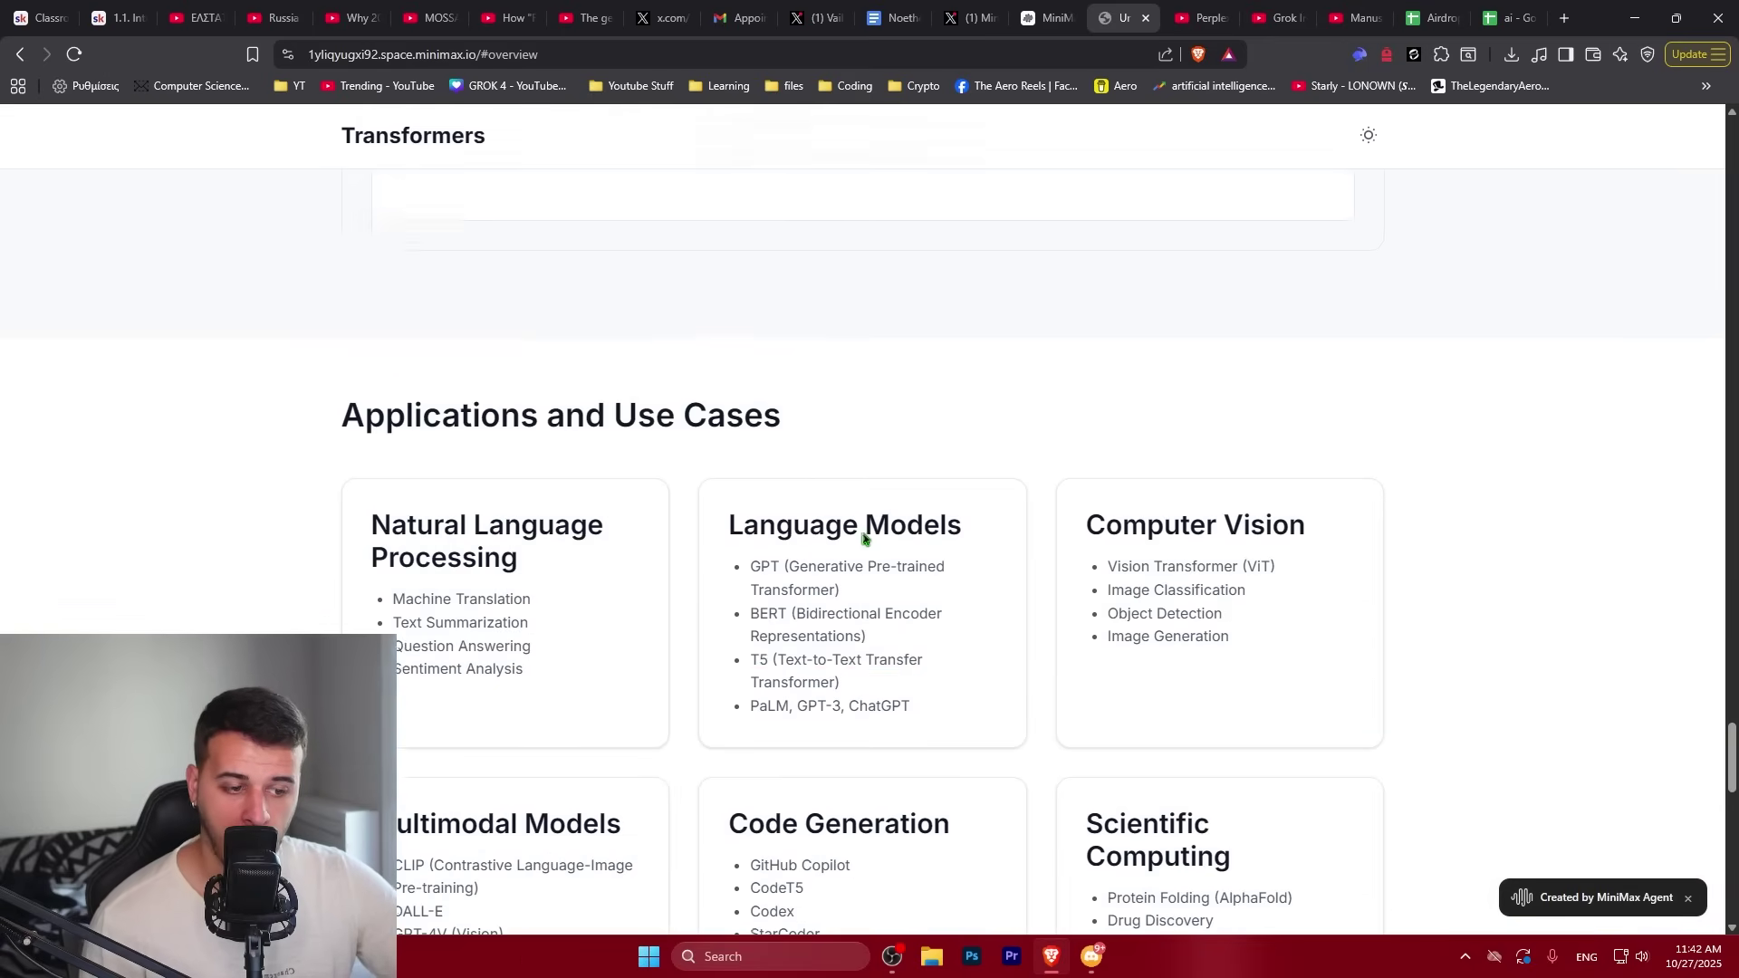
scroll(861, 557, down, 3)
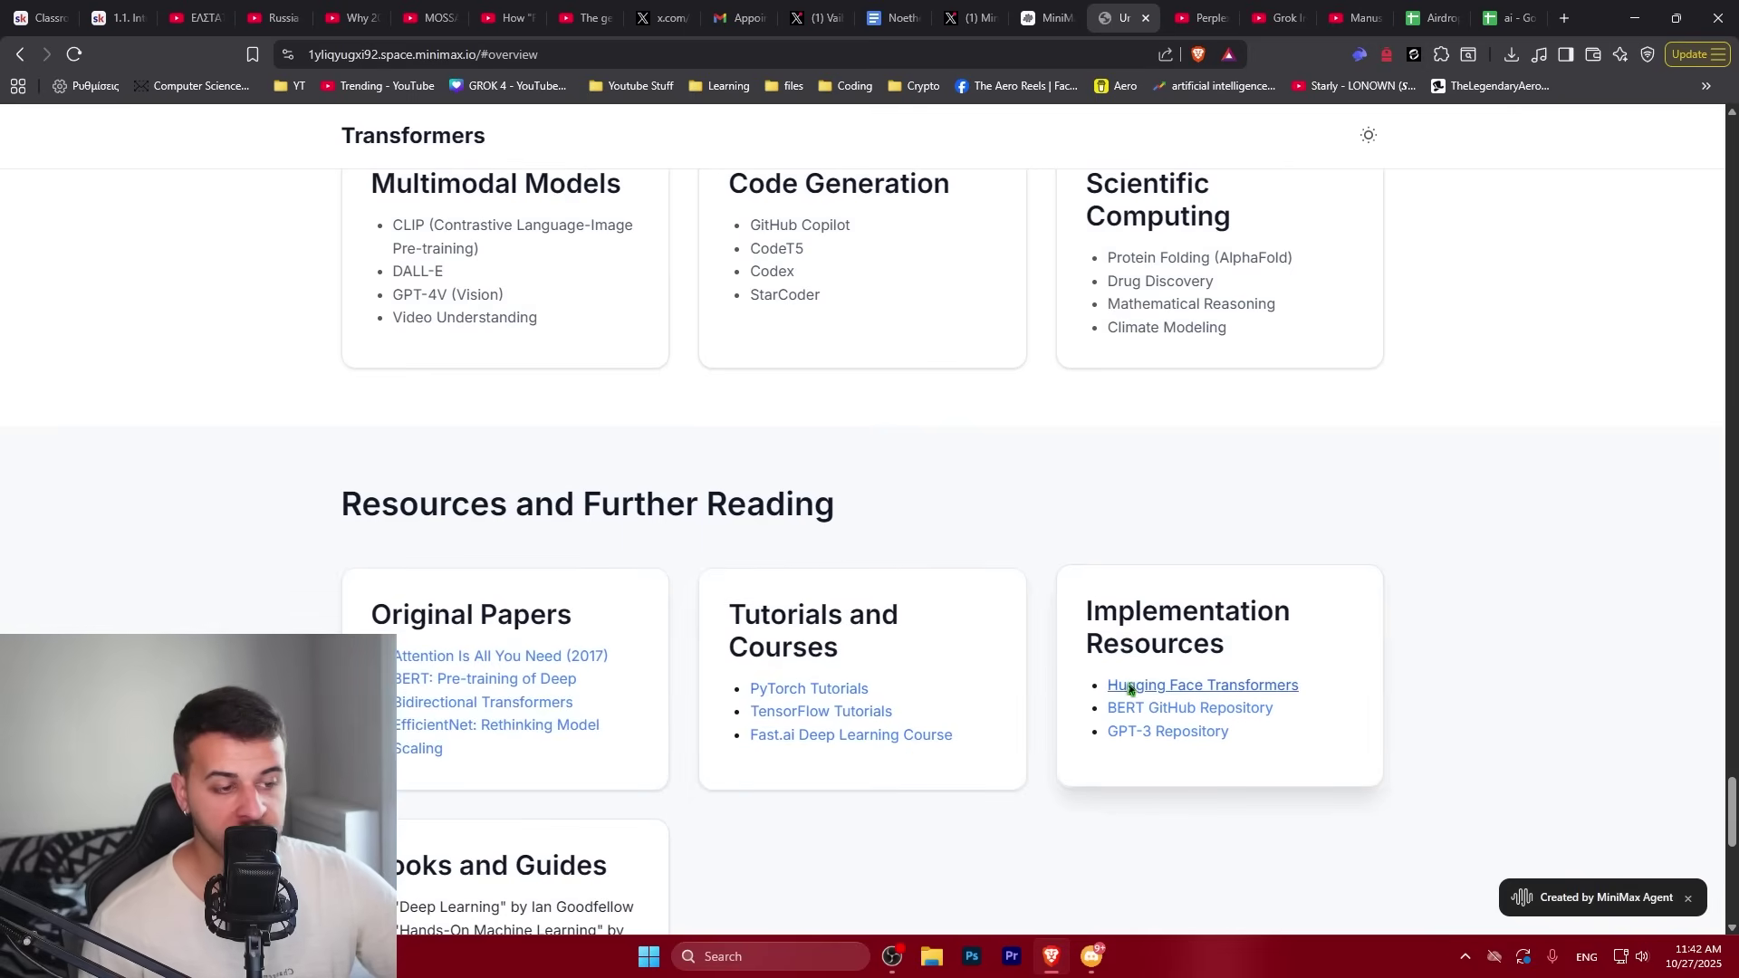
scroll(683, 652, down, 7)
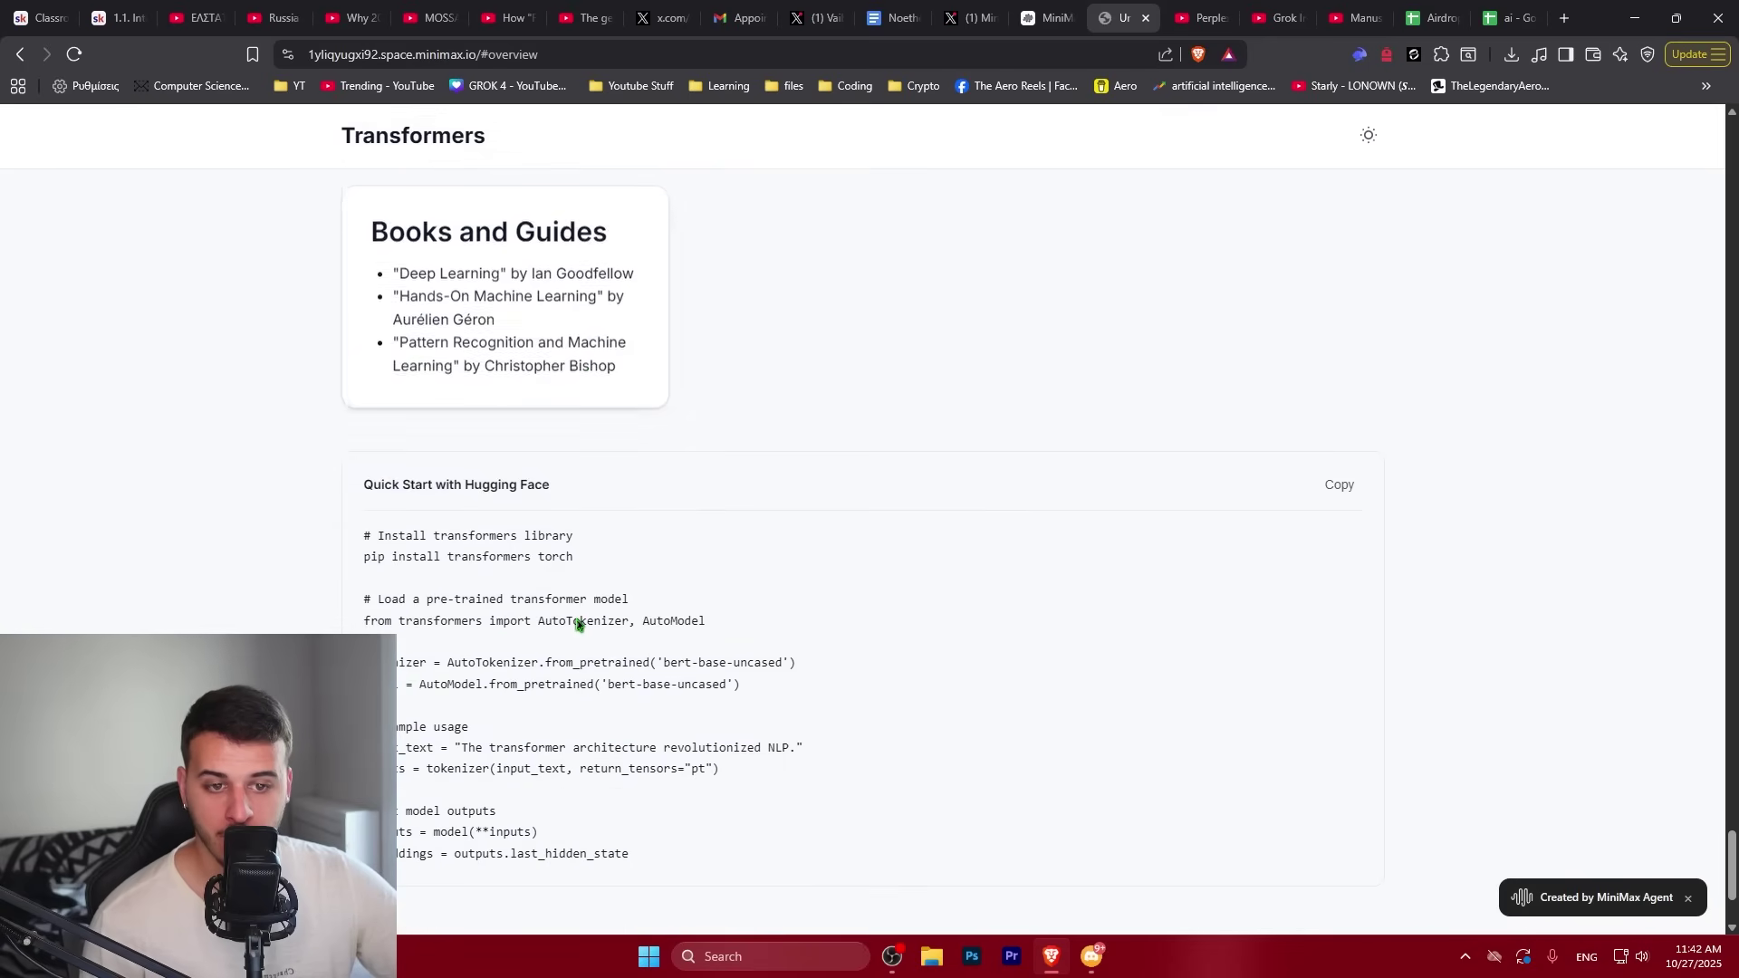
scroll(540, 453, down, 2)
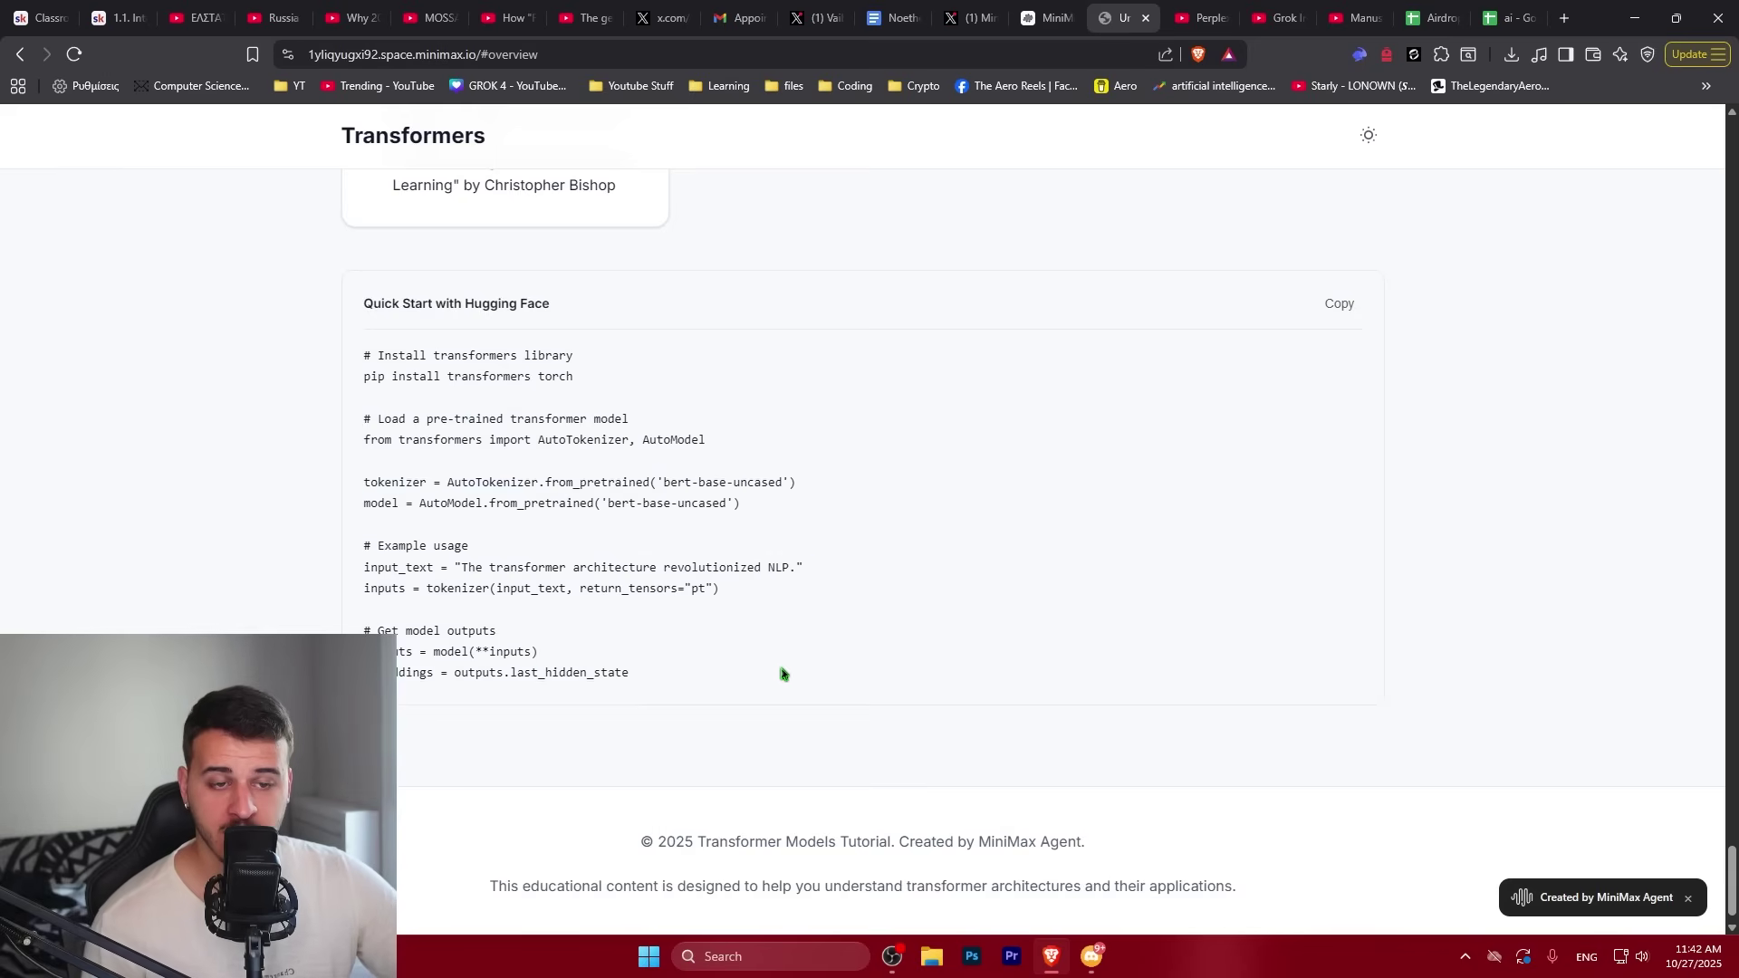
scroll(781, 673, down, 1)
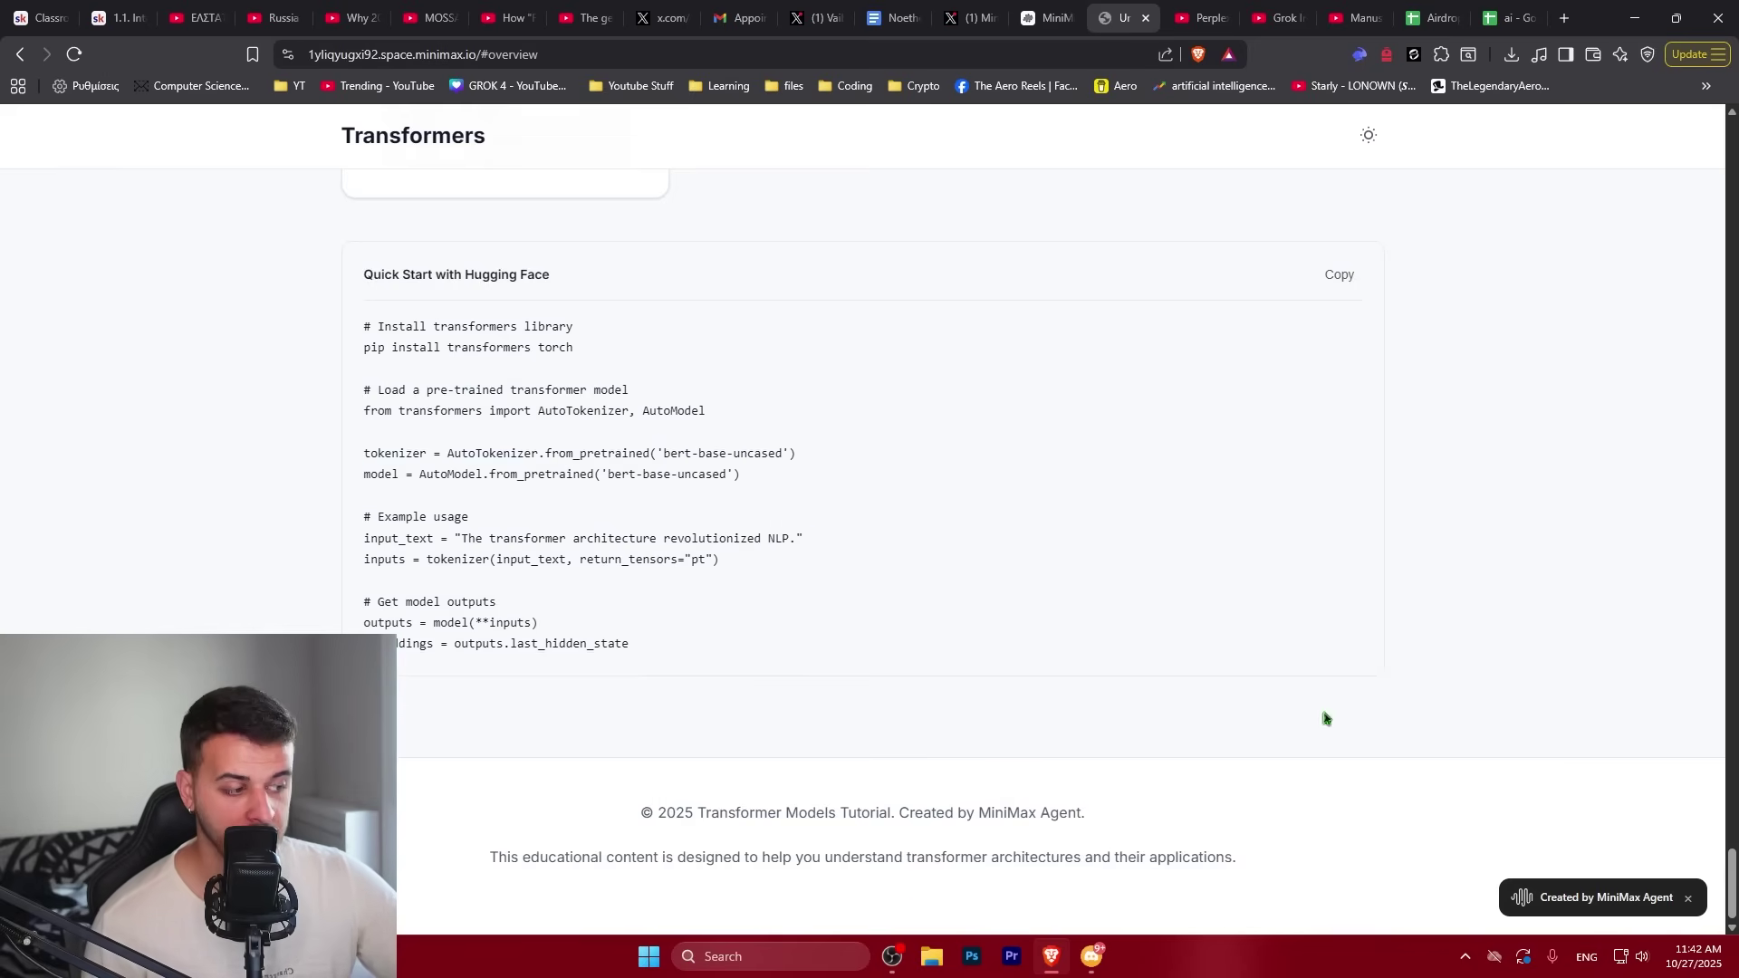
Switch the Transformers page to its dark theme and check the whole page in it
drag(1732, 883, 1667, 136)
click(1370, 137)
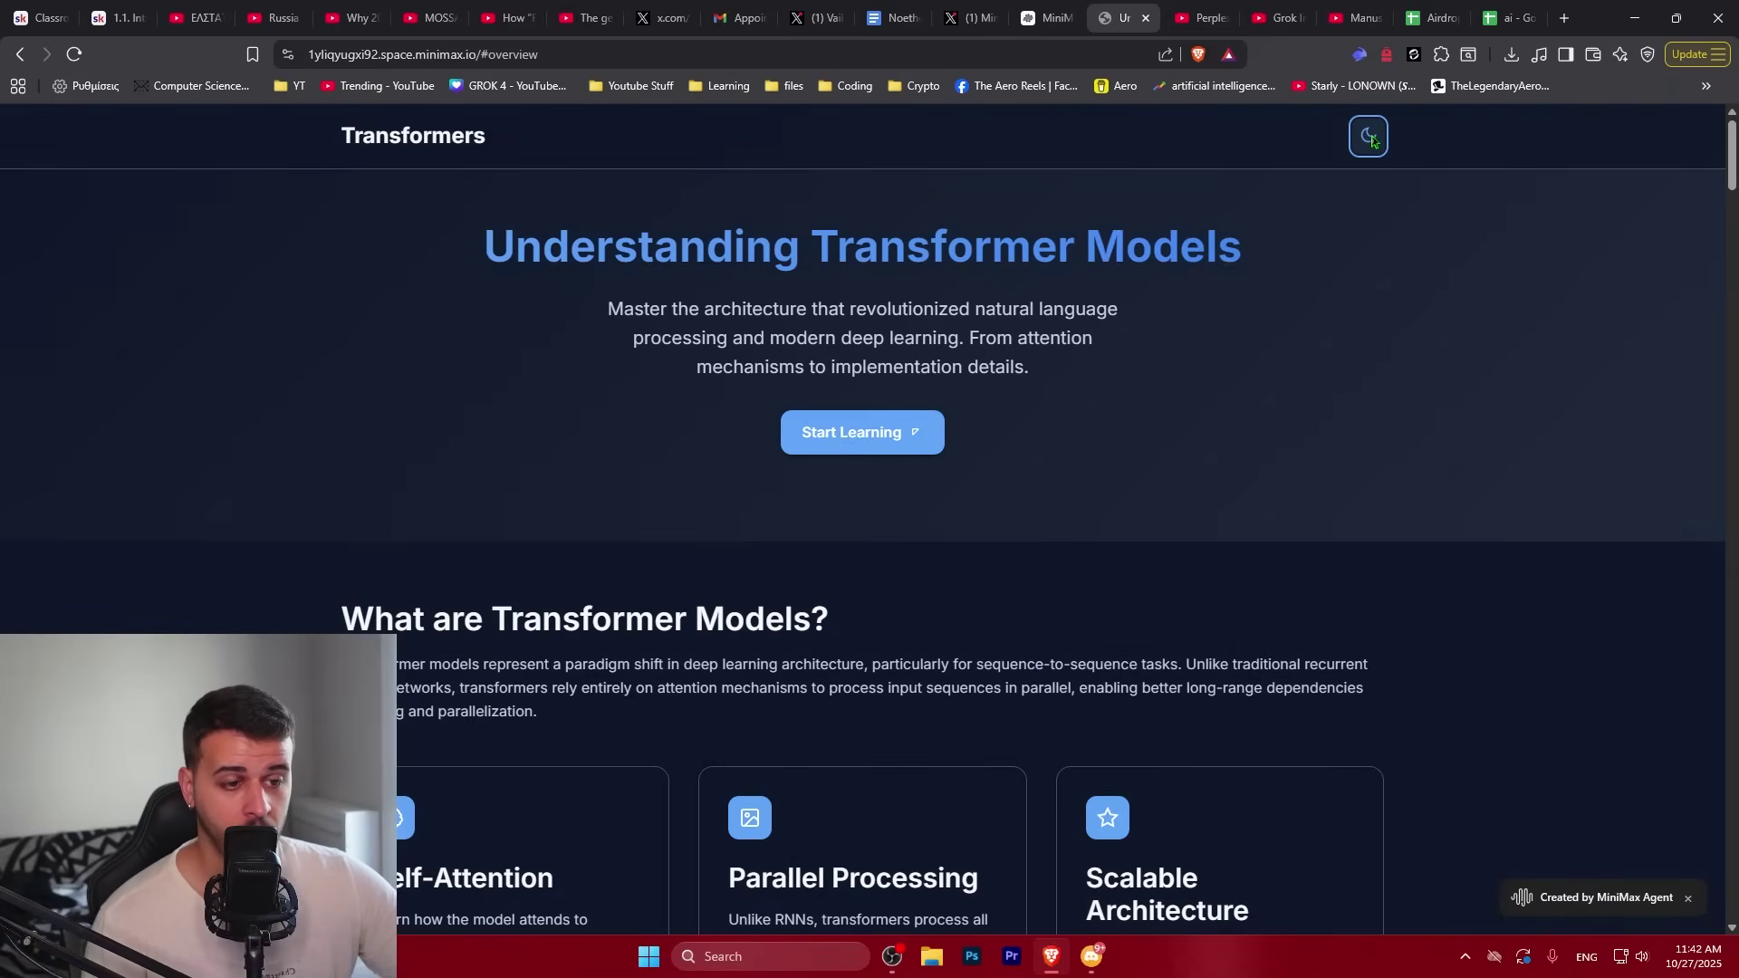
scroll(1149, 399, down, 15)
scroll(1072, 304, down, 15)
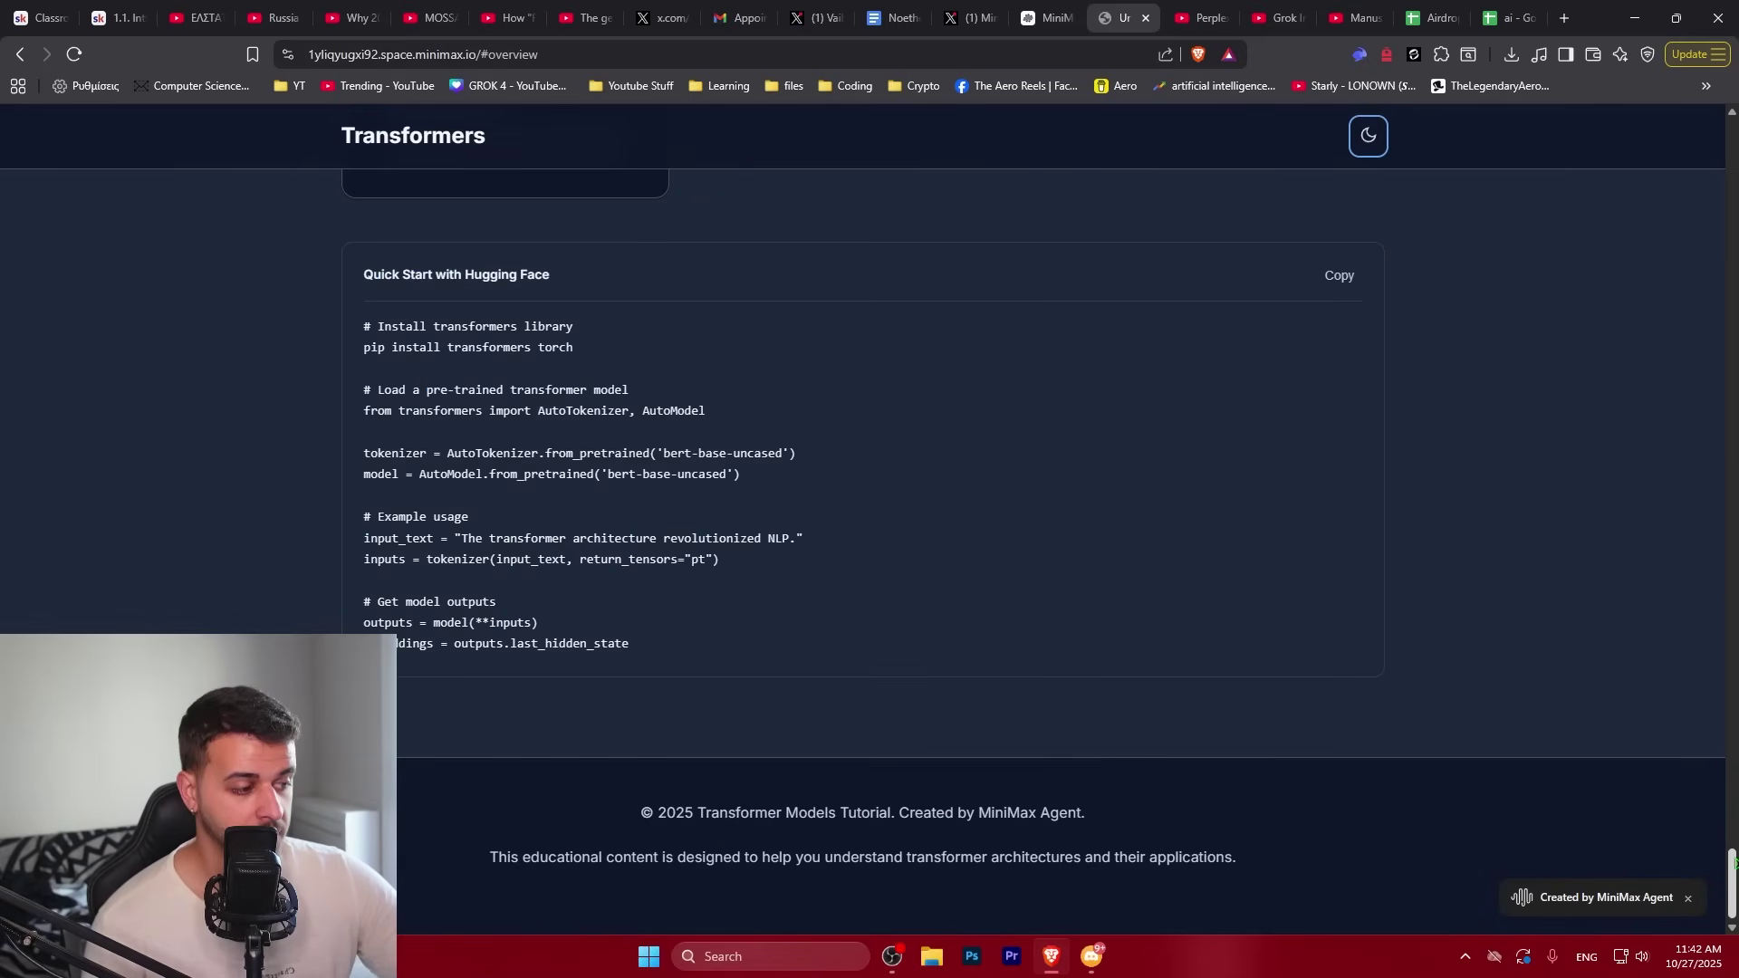
drag(1733, 865, 1540, 136)
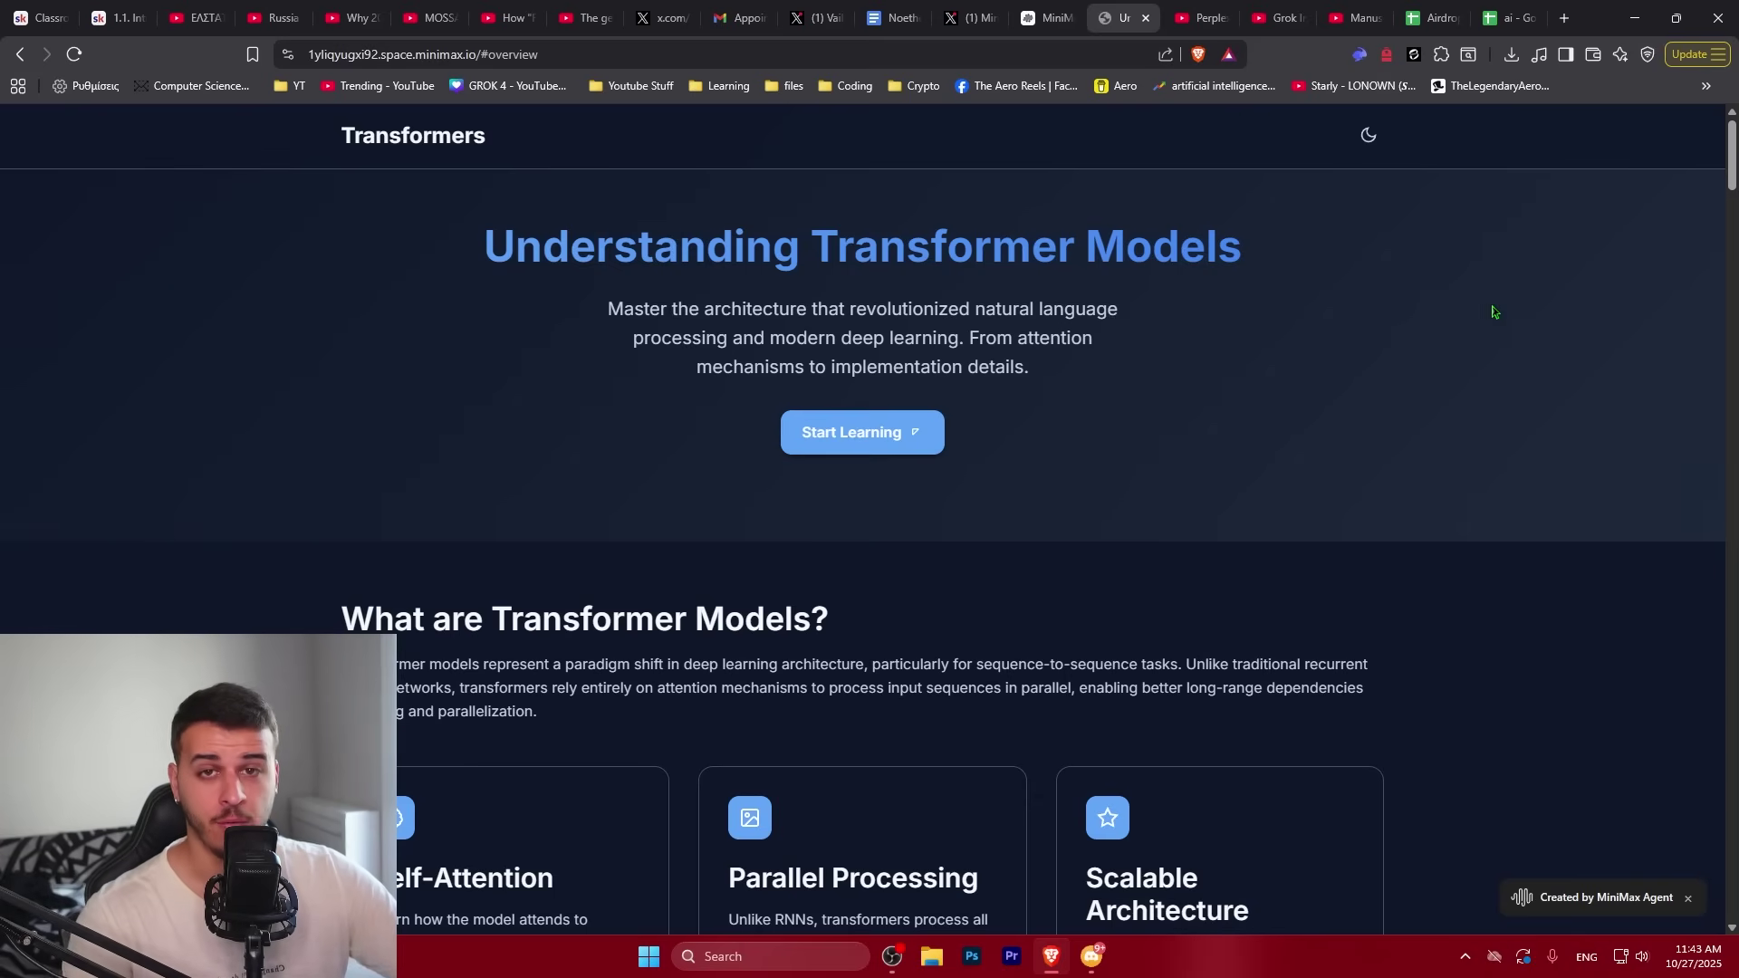
Close the Transformers site and review the agent's process log and summary for the teaching template task
click(1146, 18)
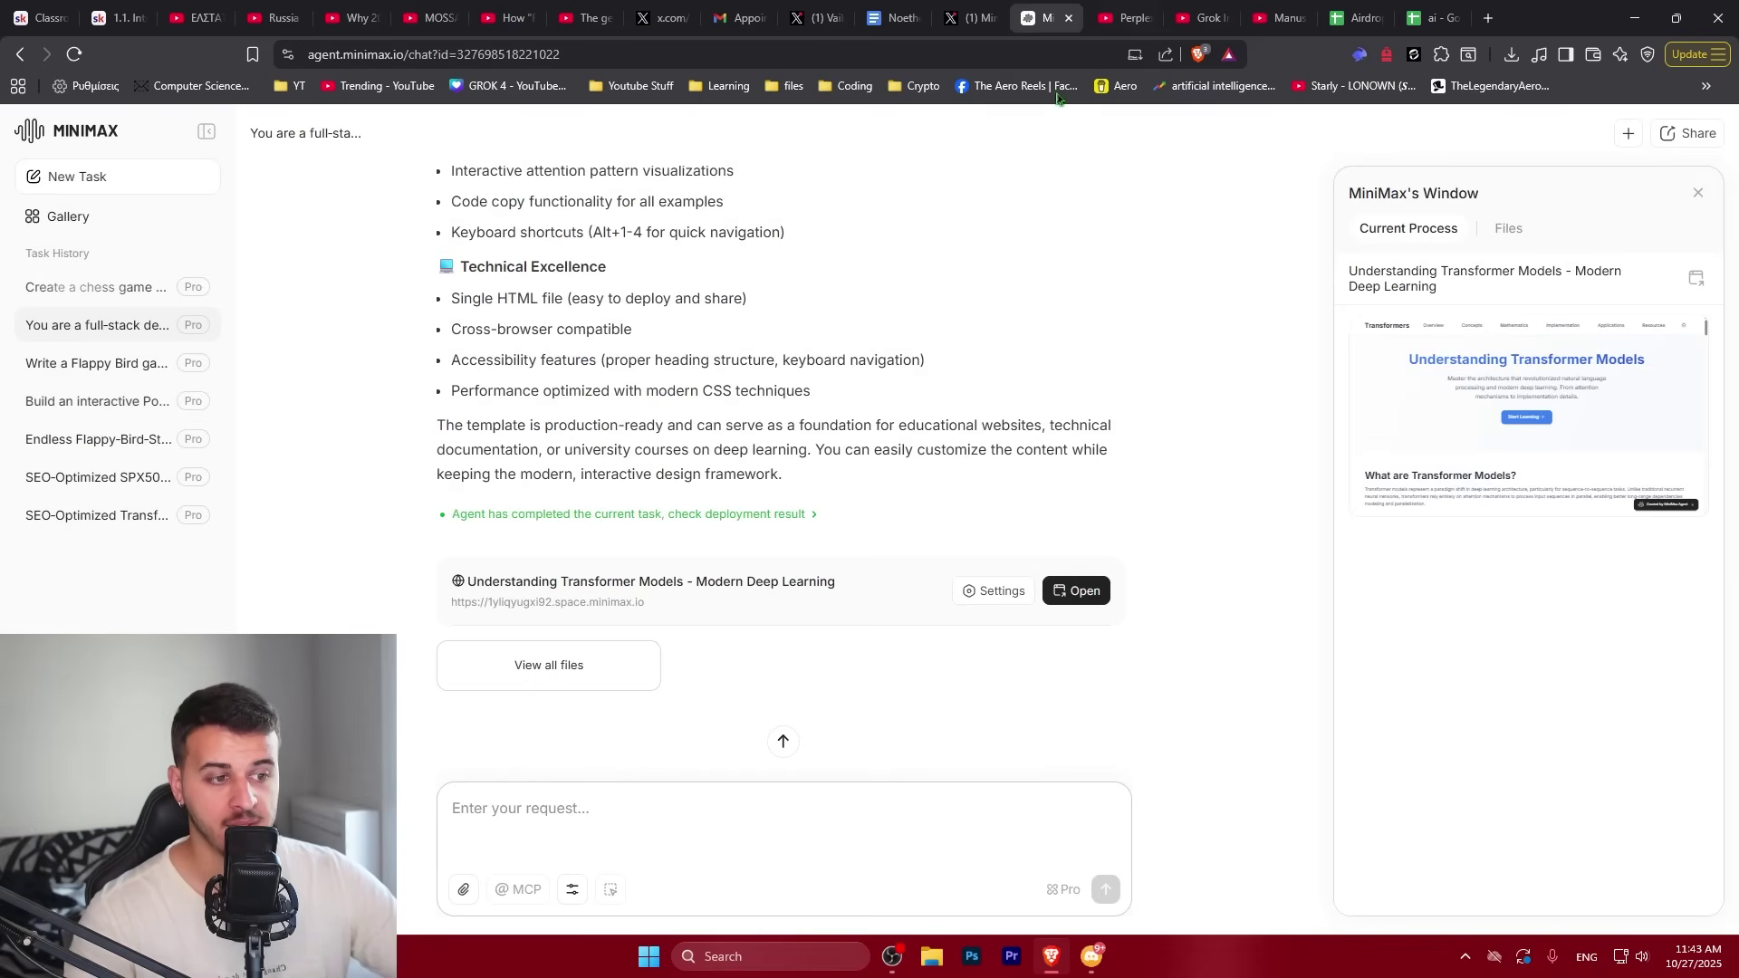
scroll(819, 367, up, 10)
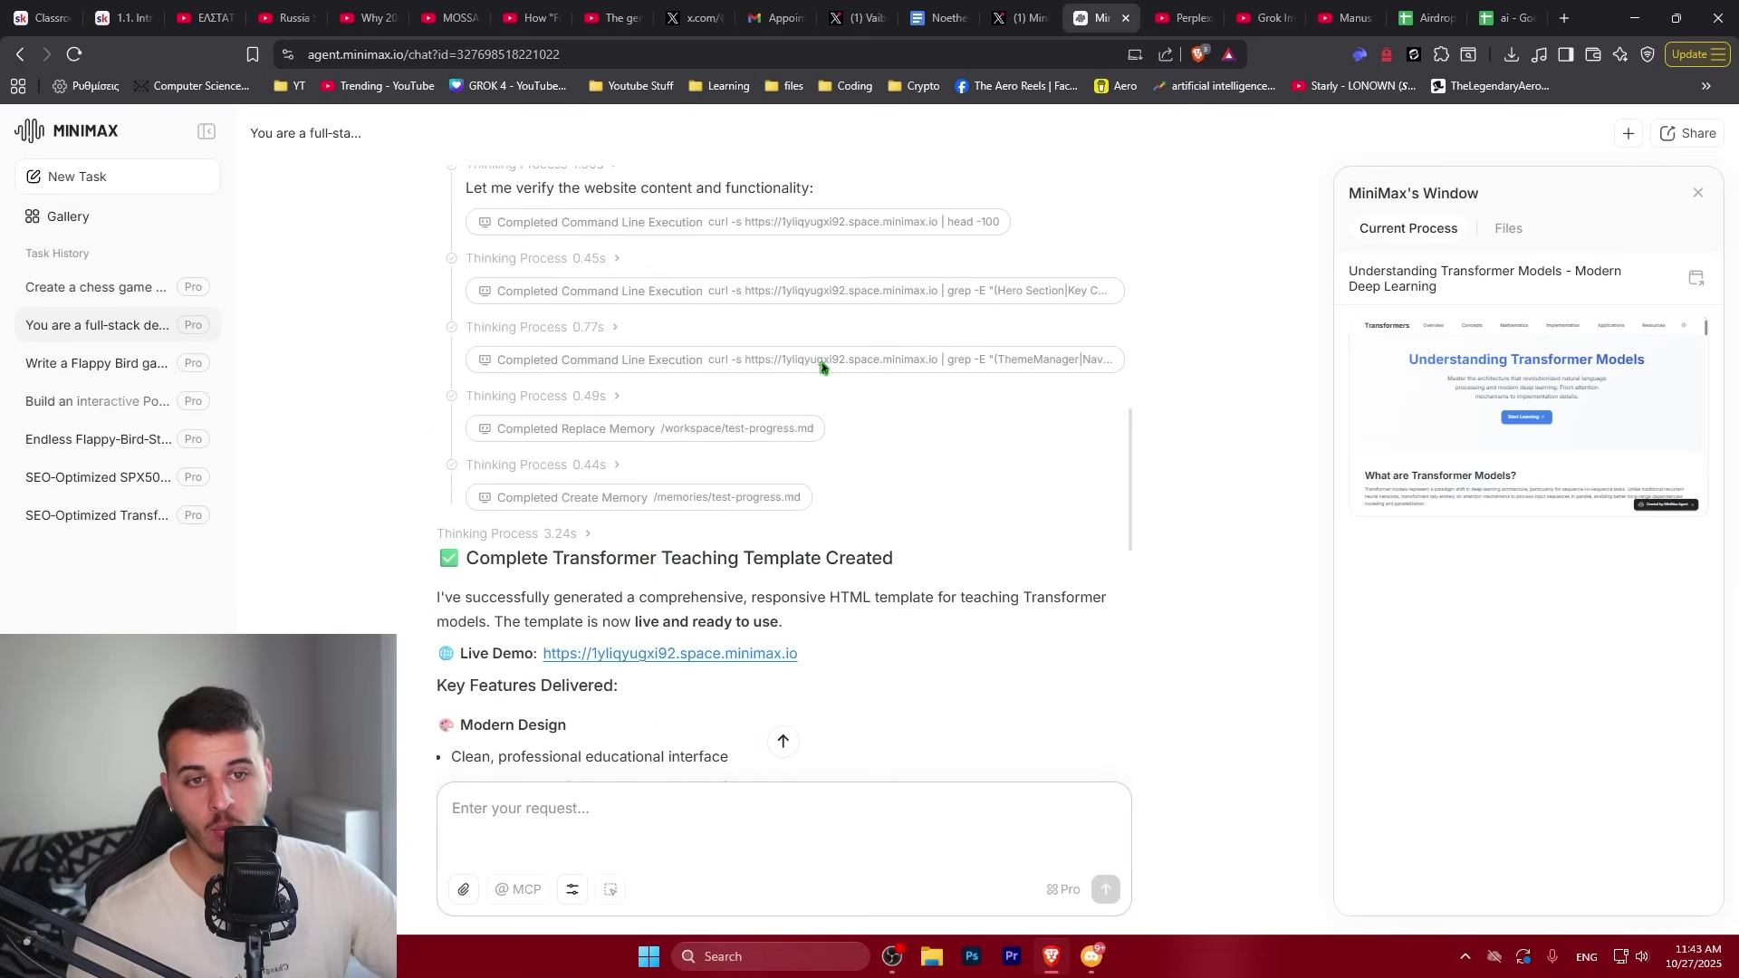
scroll(823, 365, up, 5)
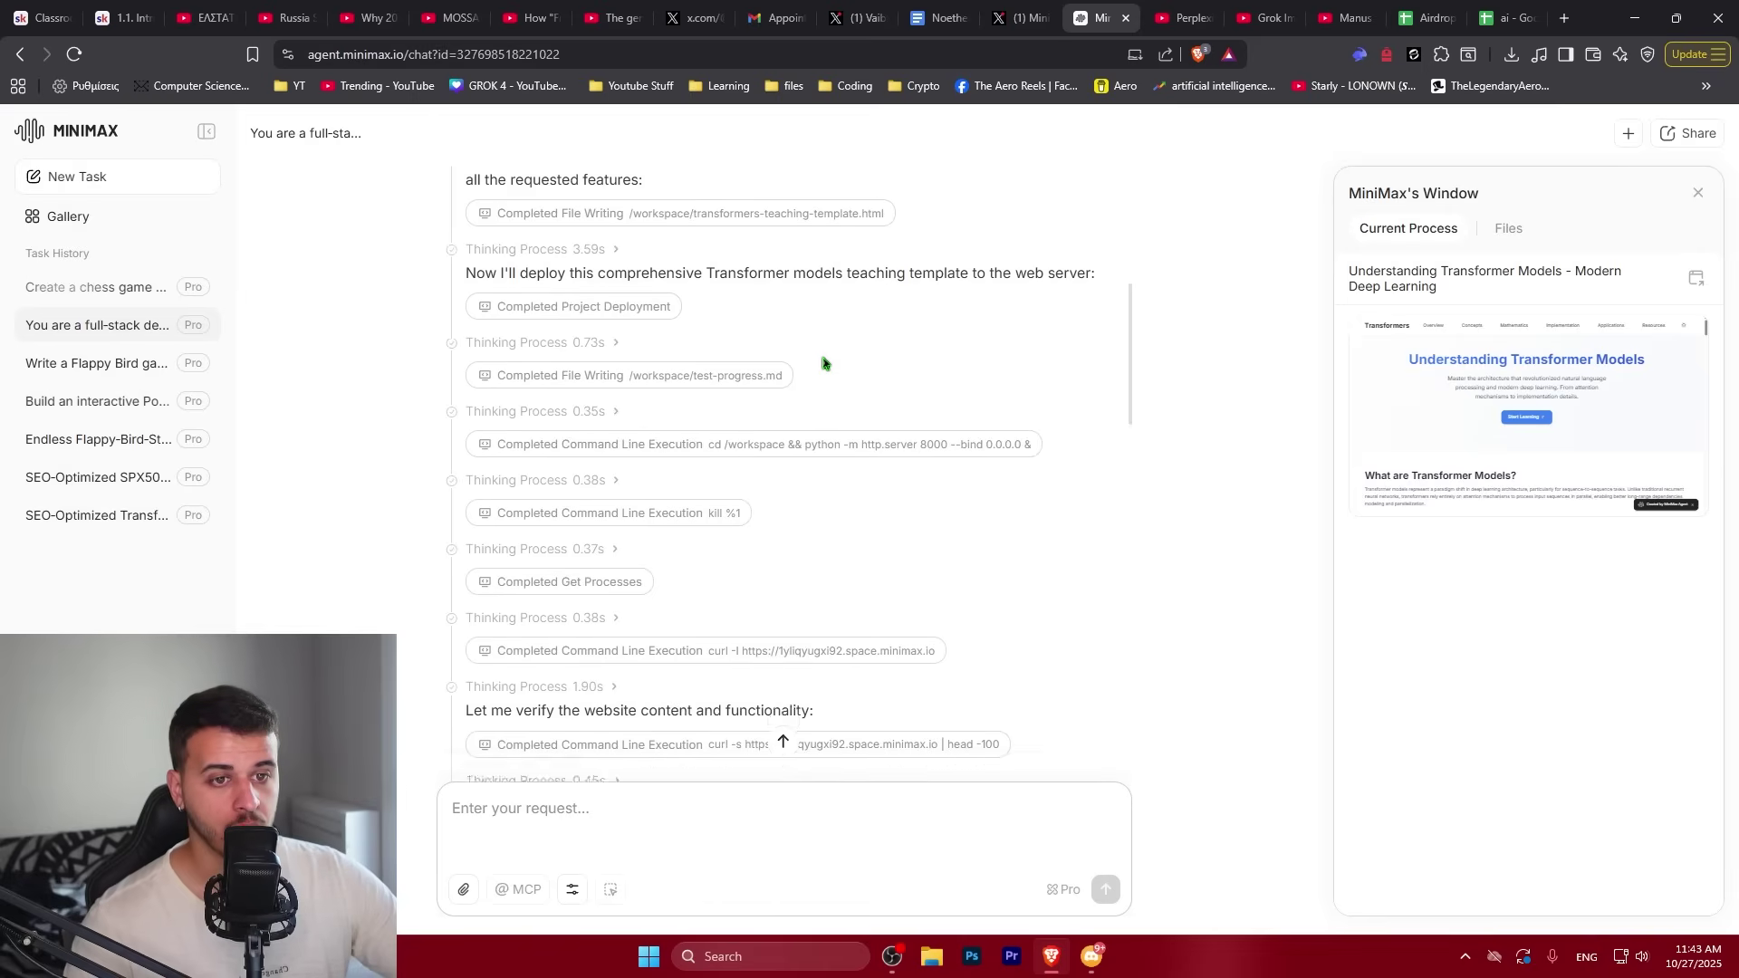
scroll(820, 365, down, 15)
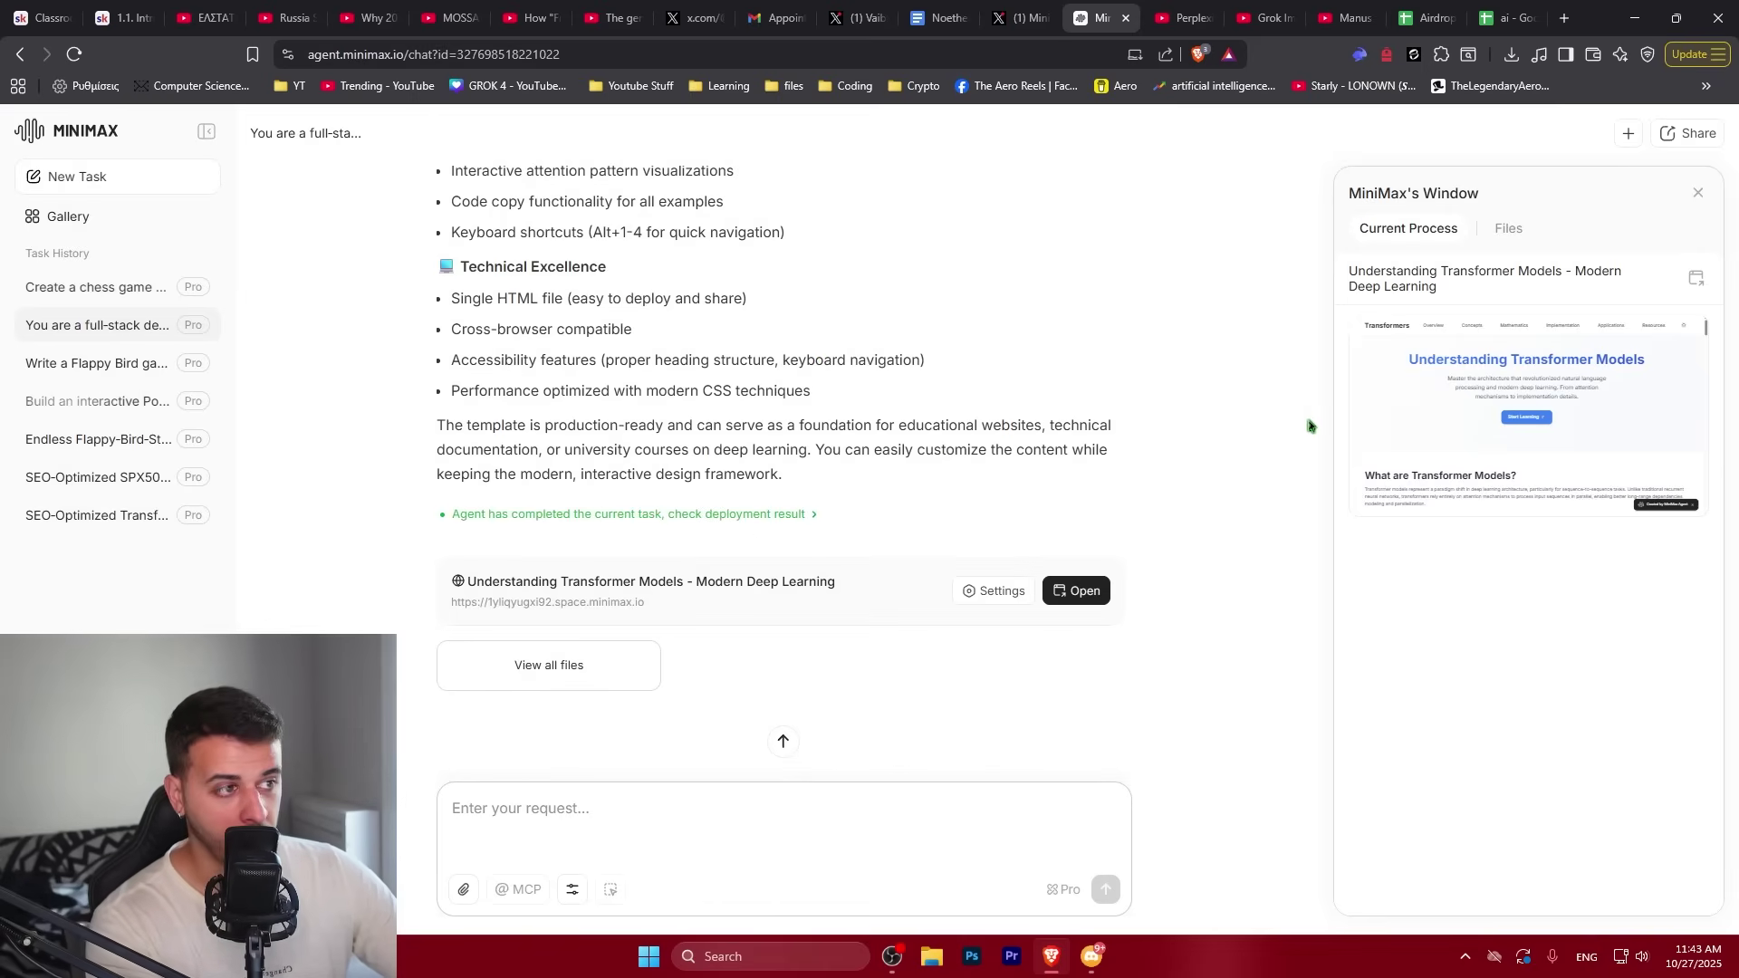
Show the task's generated files, read test-progress.md and bring up the transformers-teaching-template.html preview
click(1506, 228)
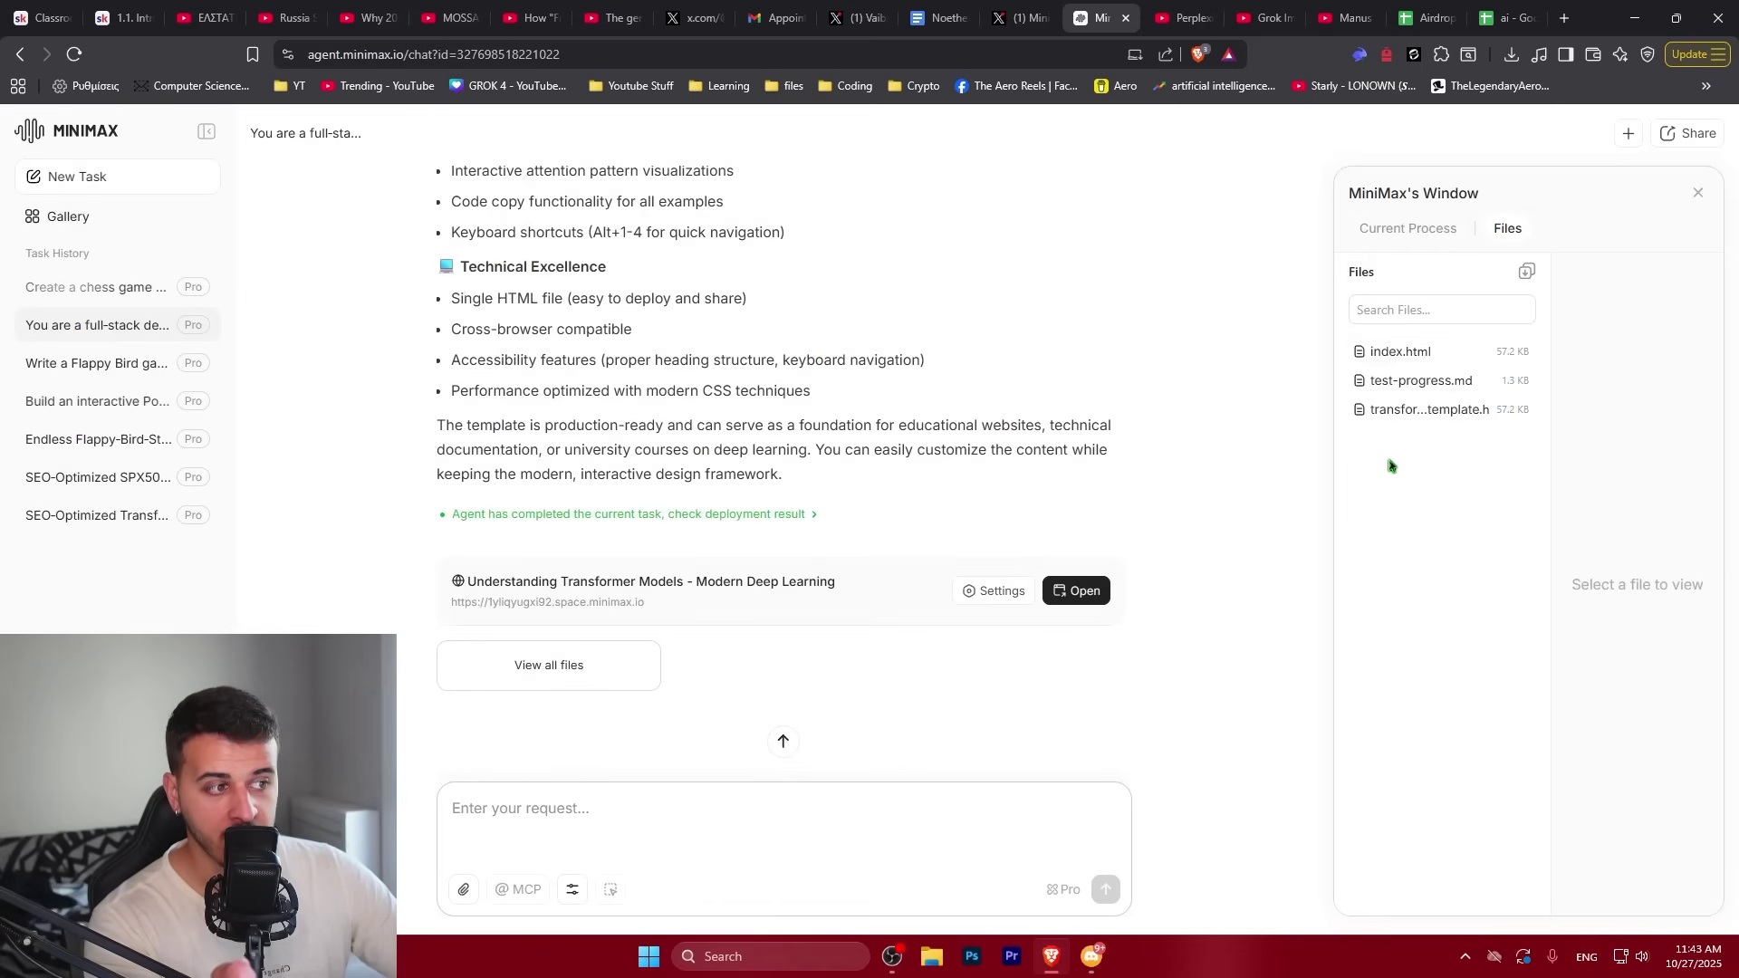
click(1403, 413)
click(738, 381)
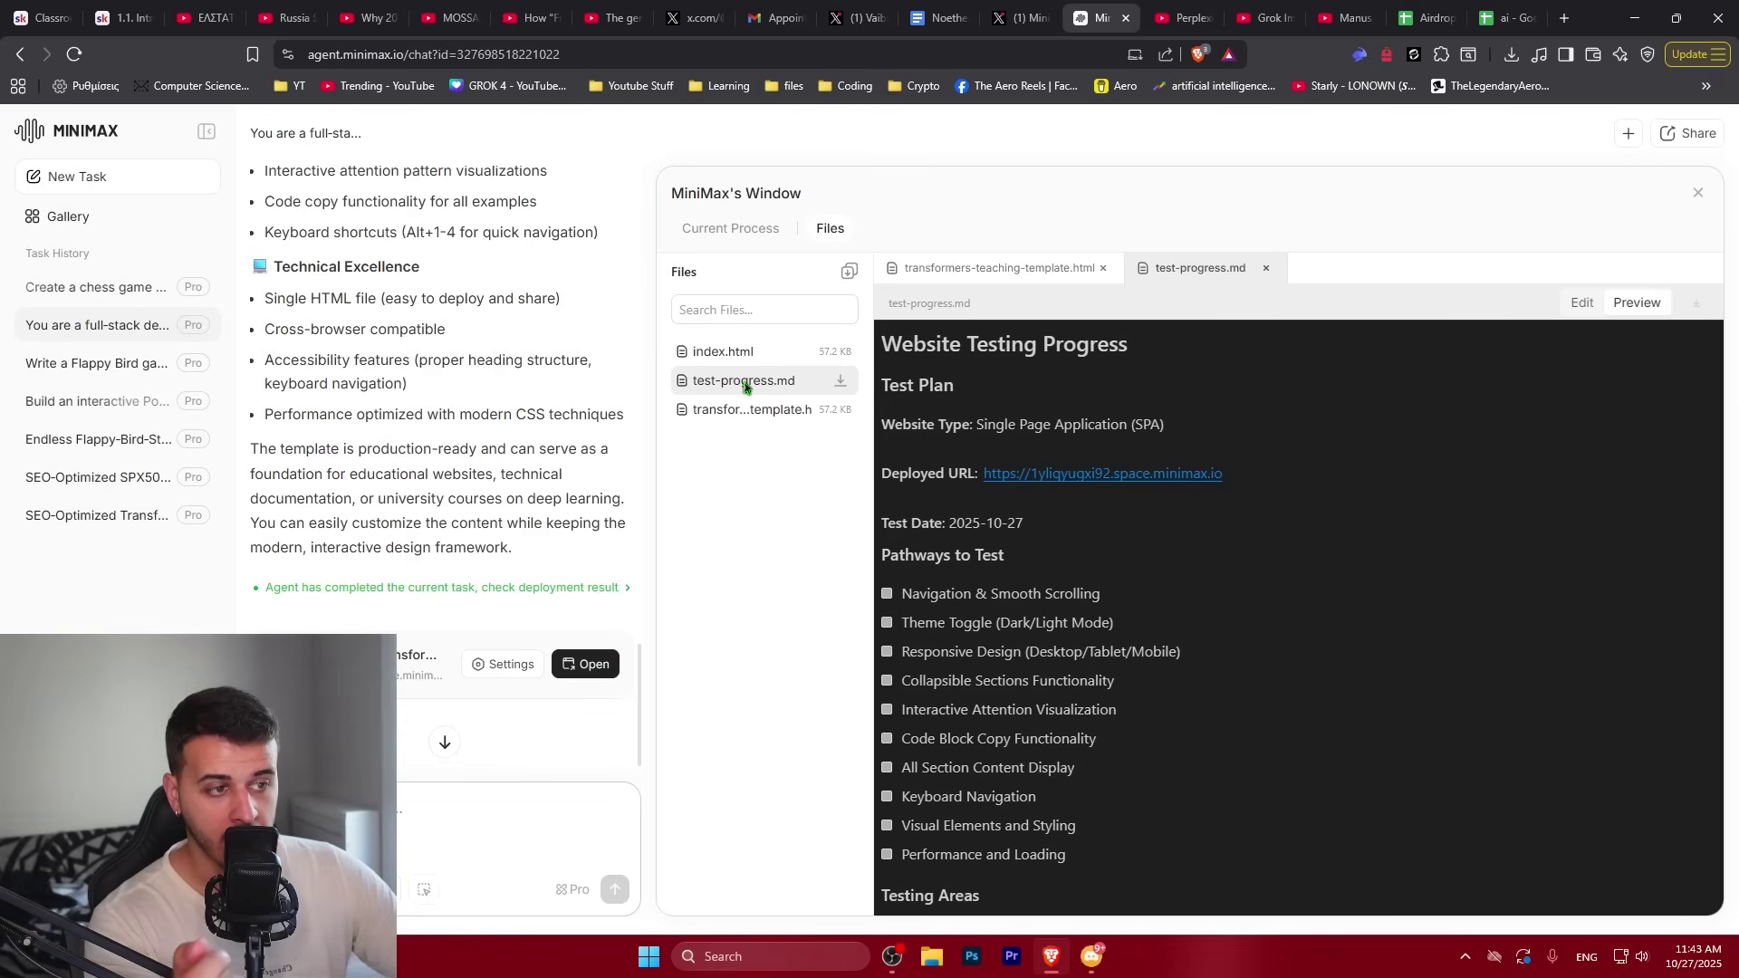
scroll(1004, 424, down, 4)
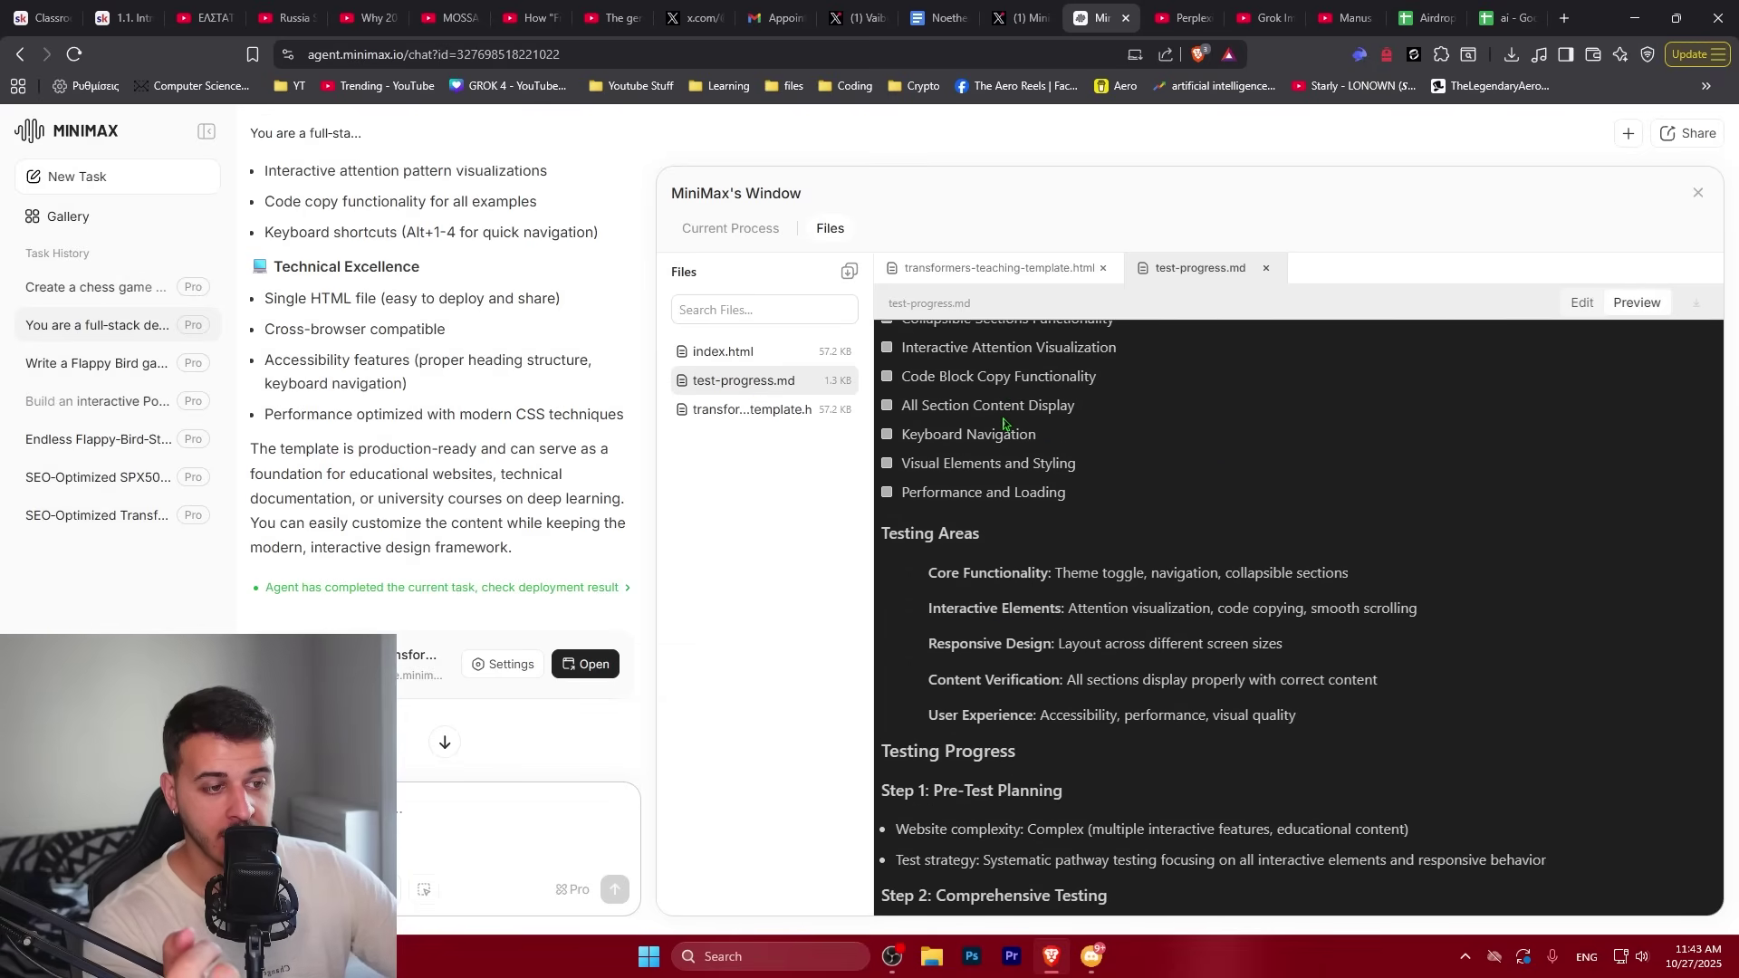
scroll(1004, 424, down, 1)
scroll(1003, 424, up, 6)
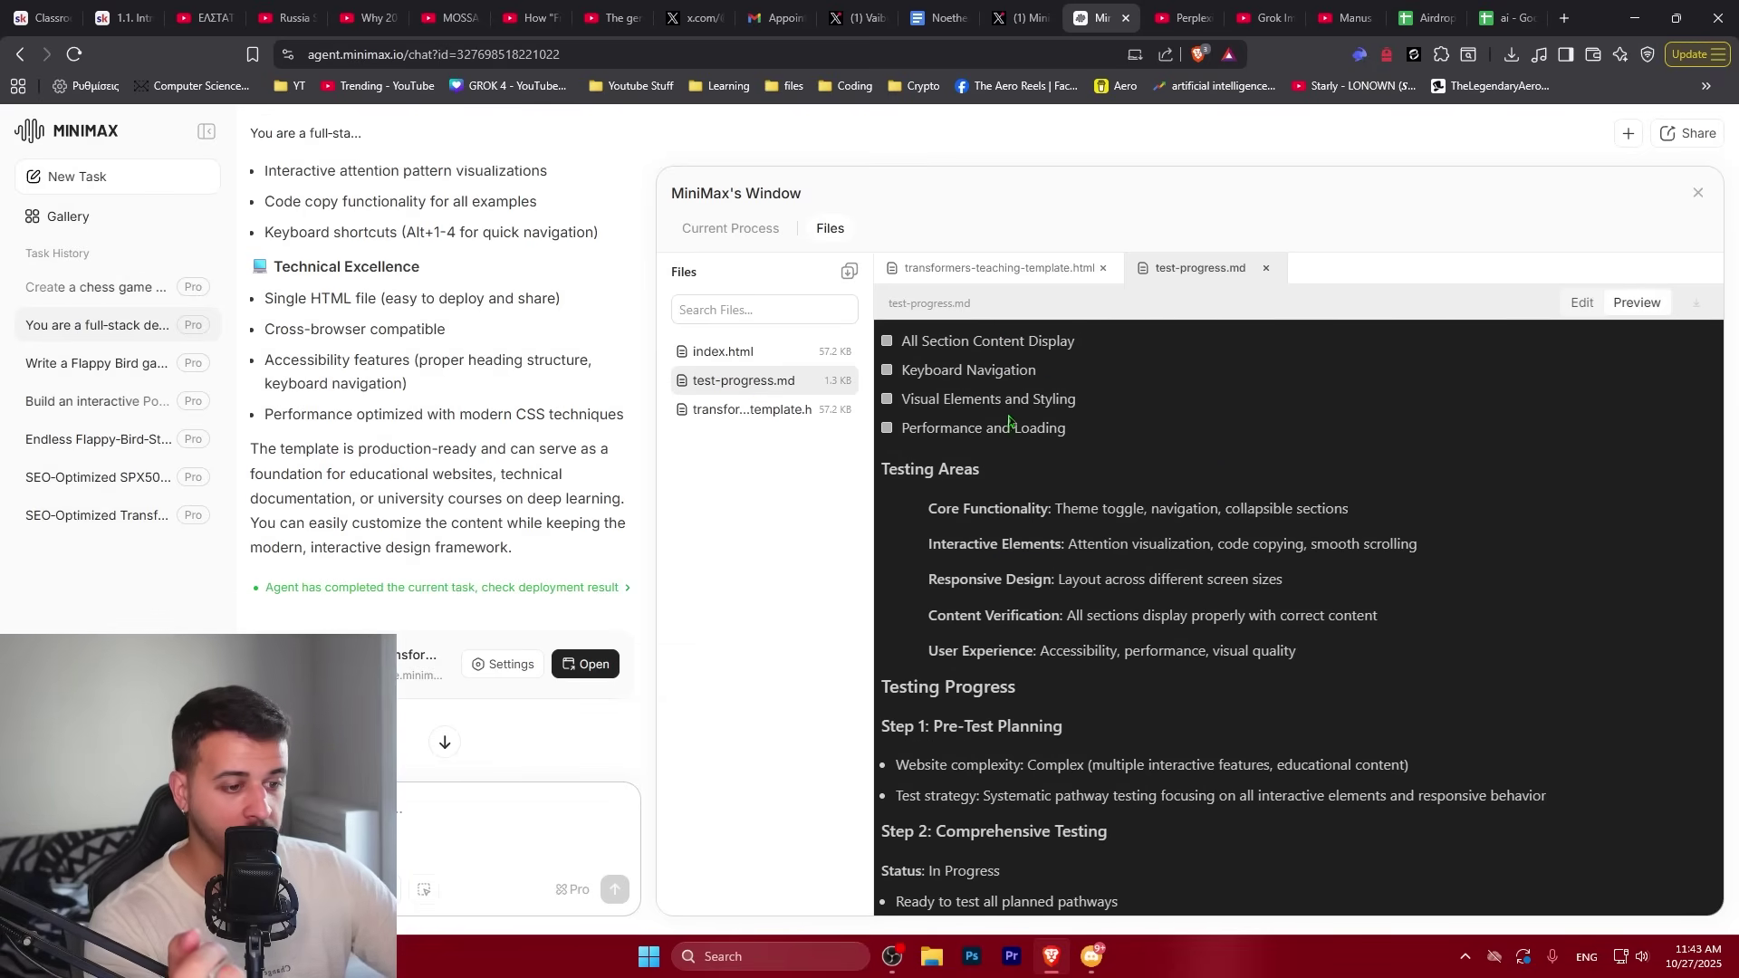
click(739, 419)
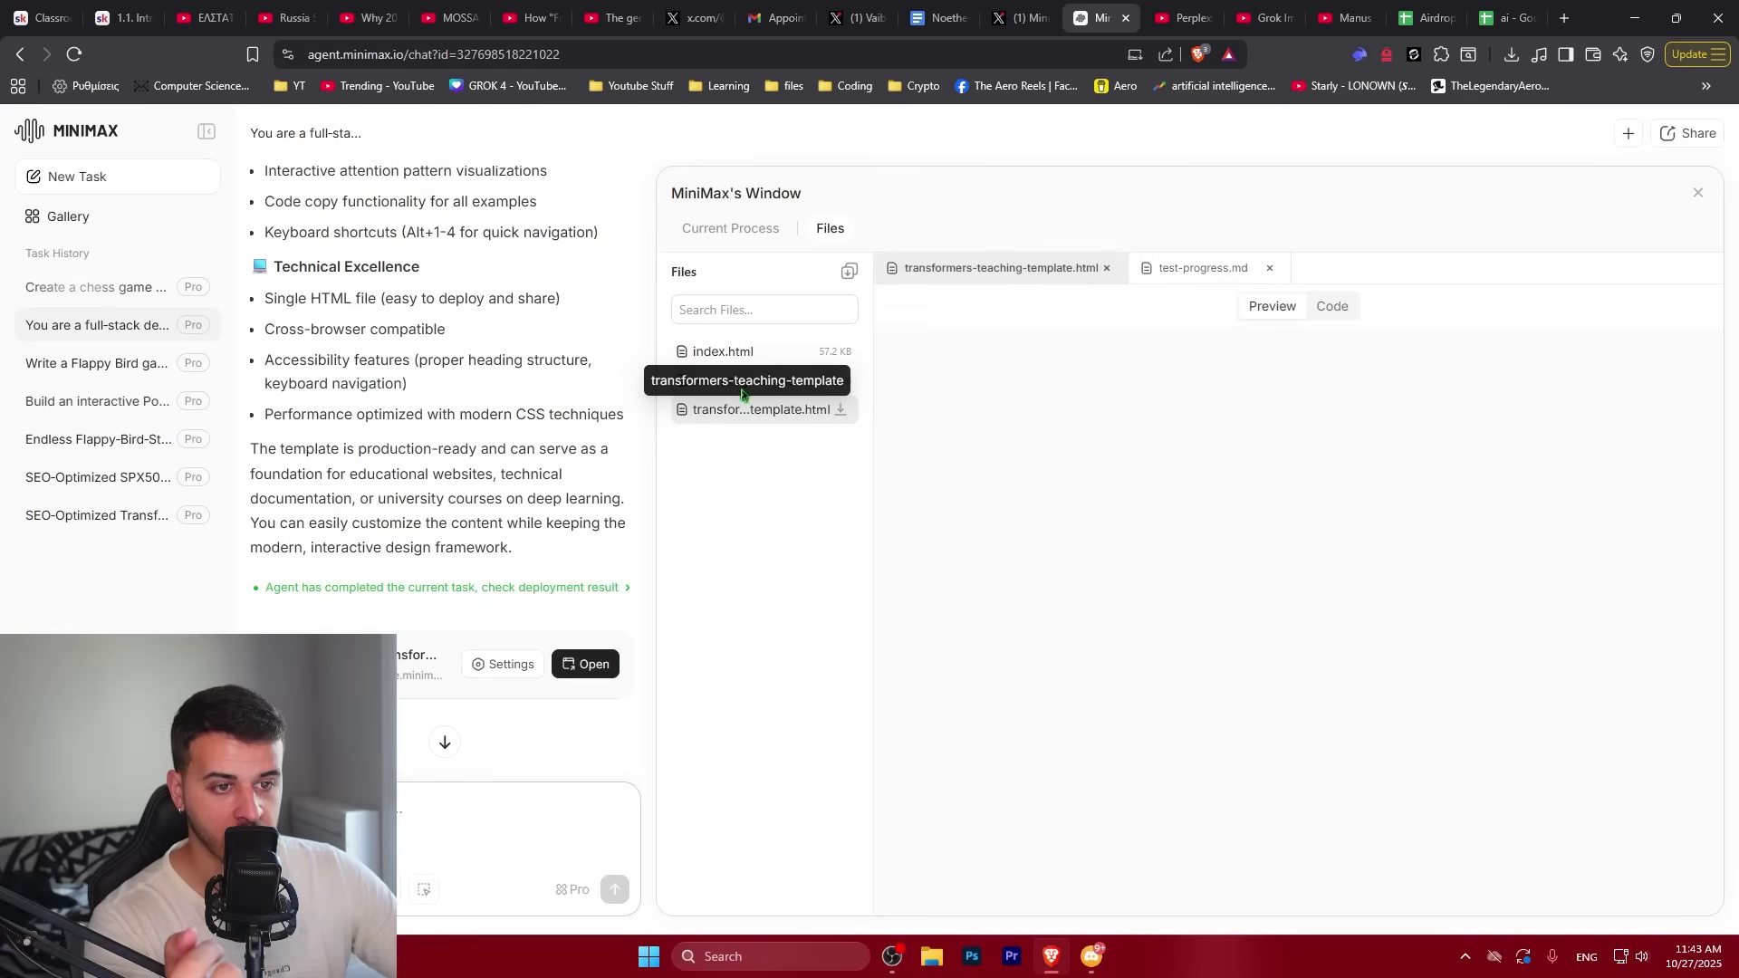
Open the generated index.html and look through the transformers-teaching-template.html preview down to its footer
click(735, 353)
click(720, 415)
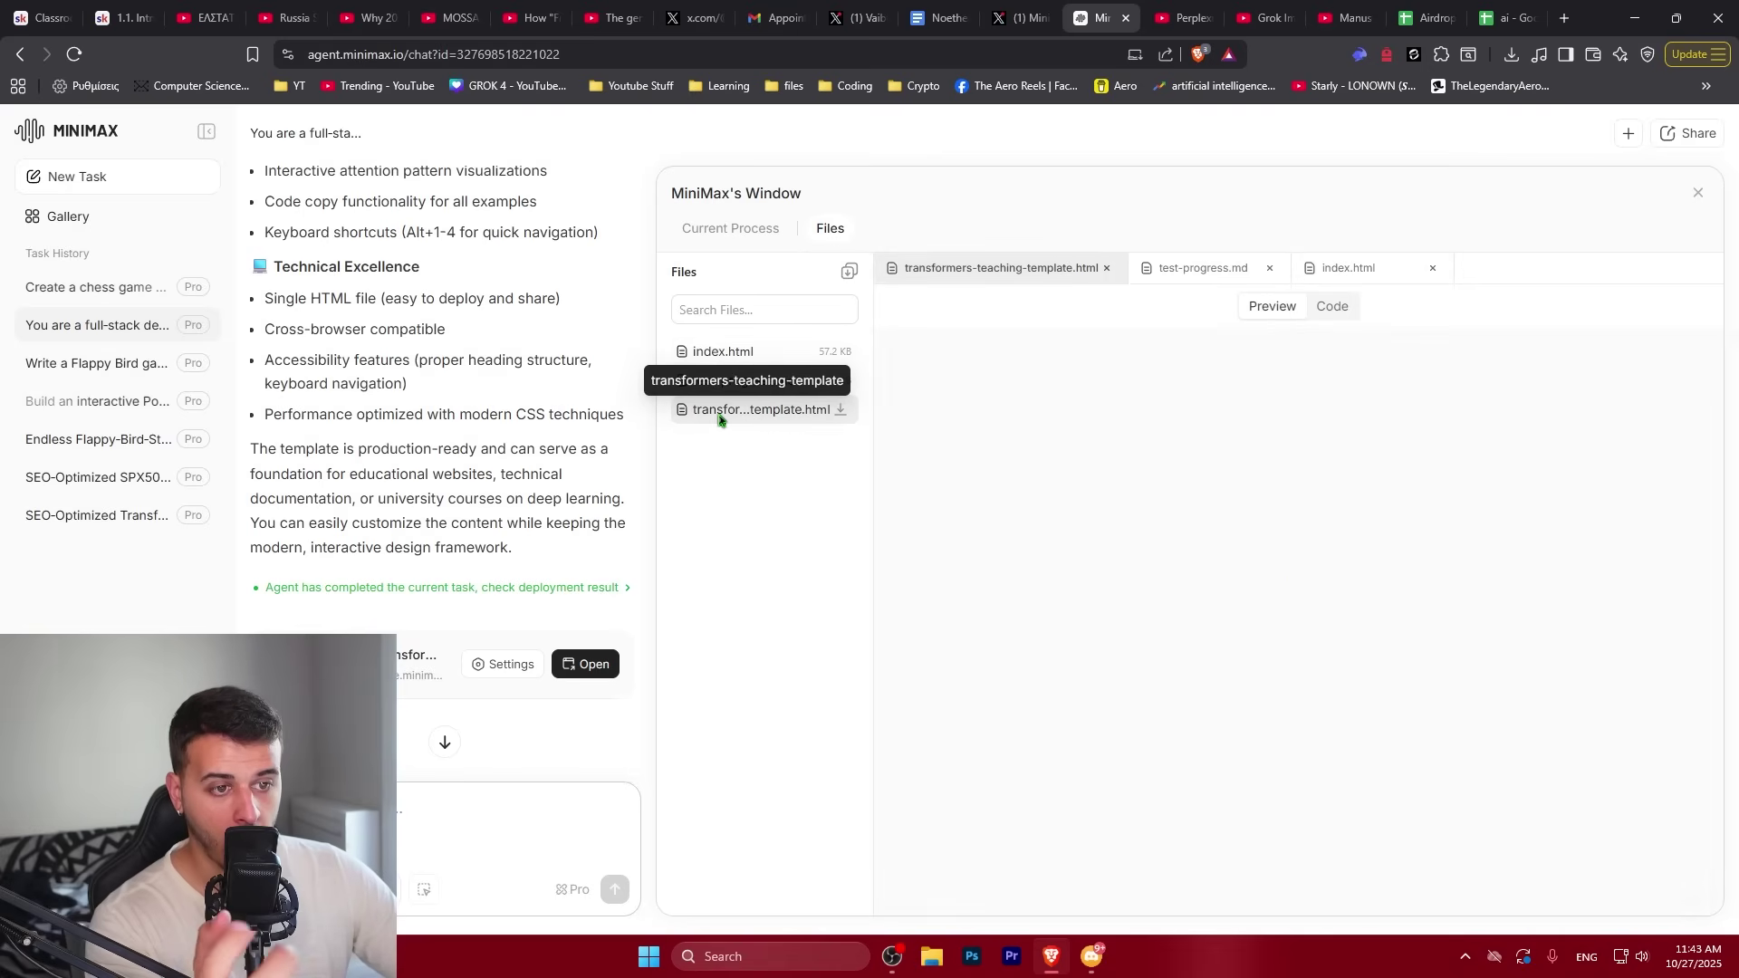
scroll(1012, 483, down, 10)
scroll(1012, 483, down, 15)
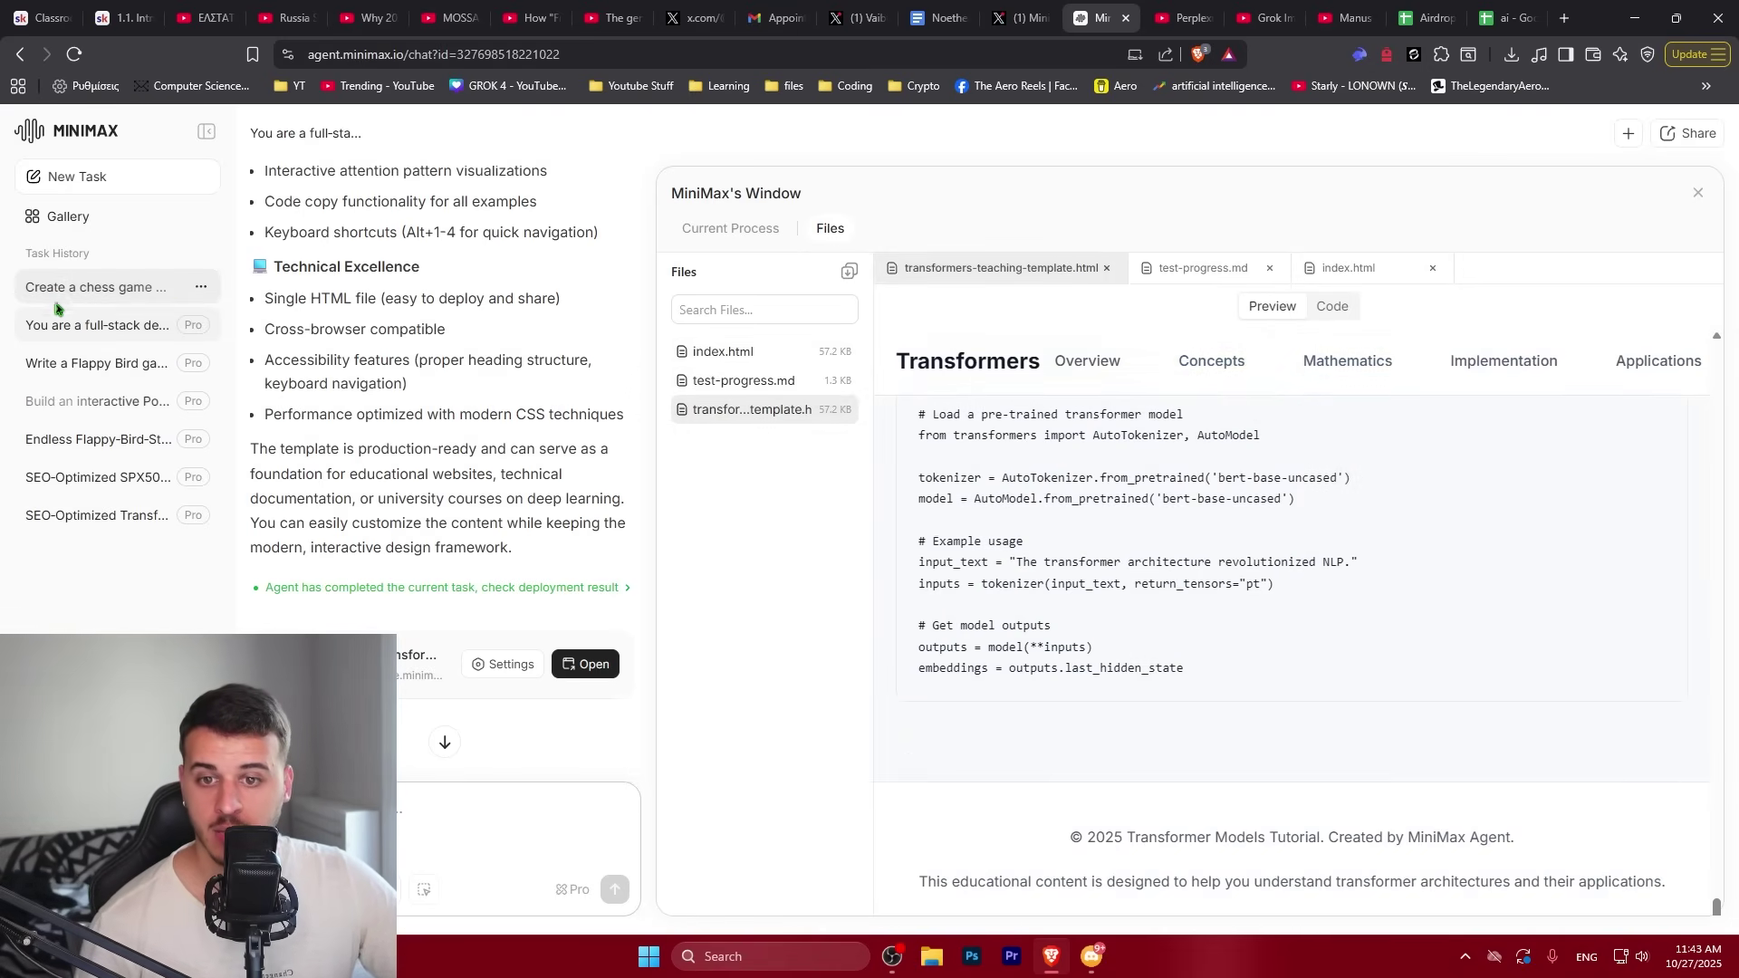
Check the Pokédex task's progress, and bring up the chess task's gta_chess.html preview in a widened pane
click(79, 404)
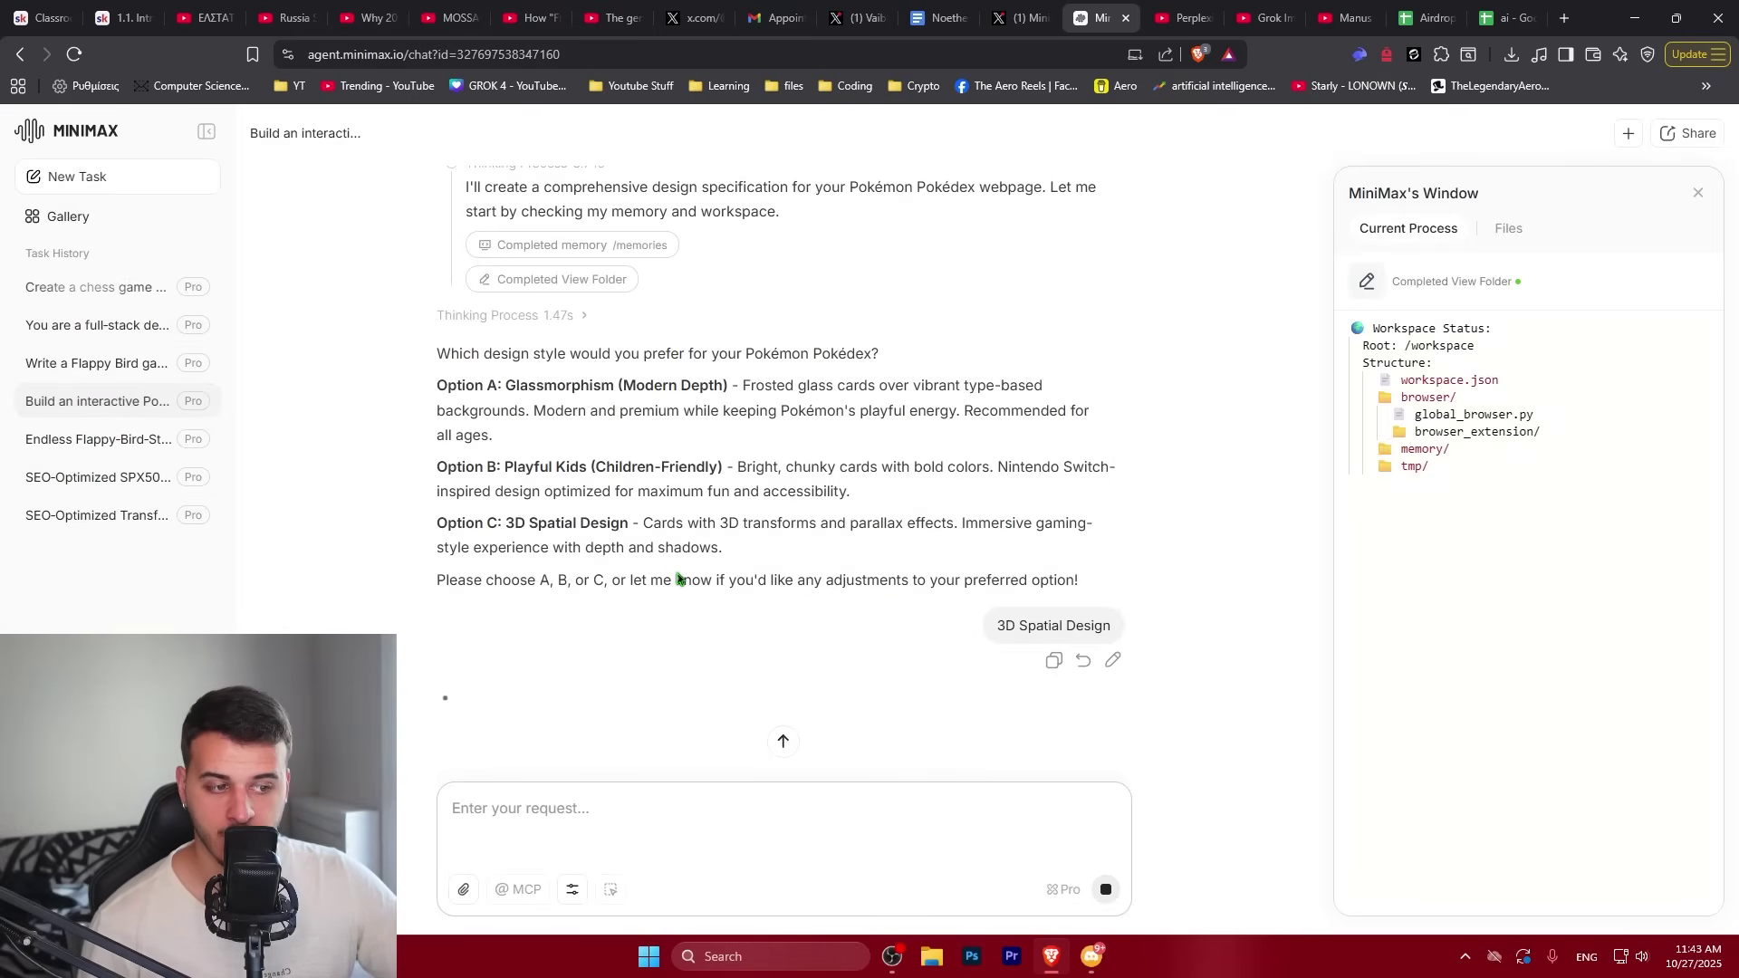
click(90, 287)
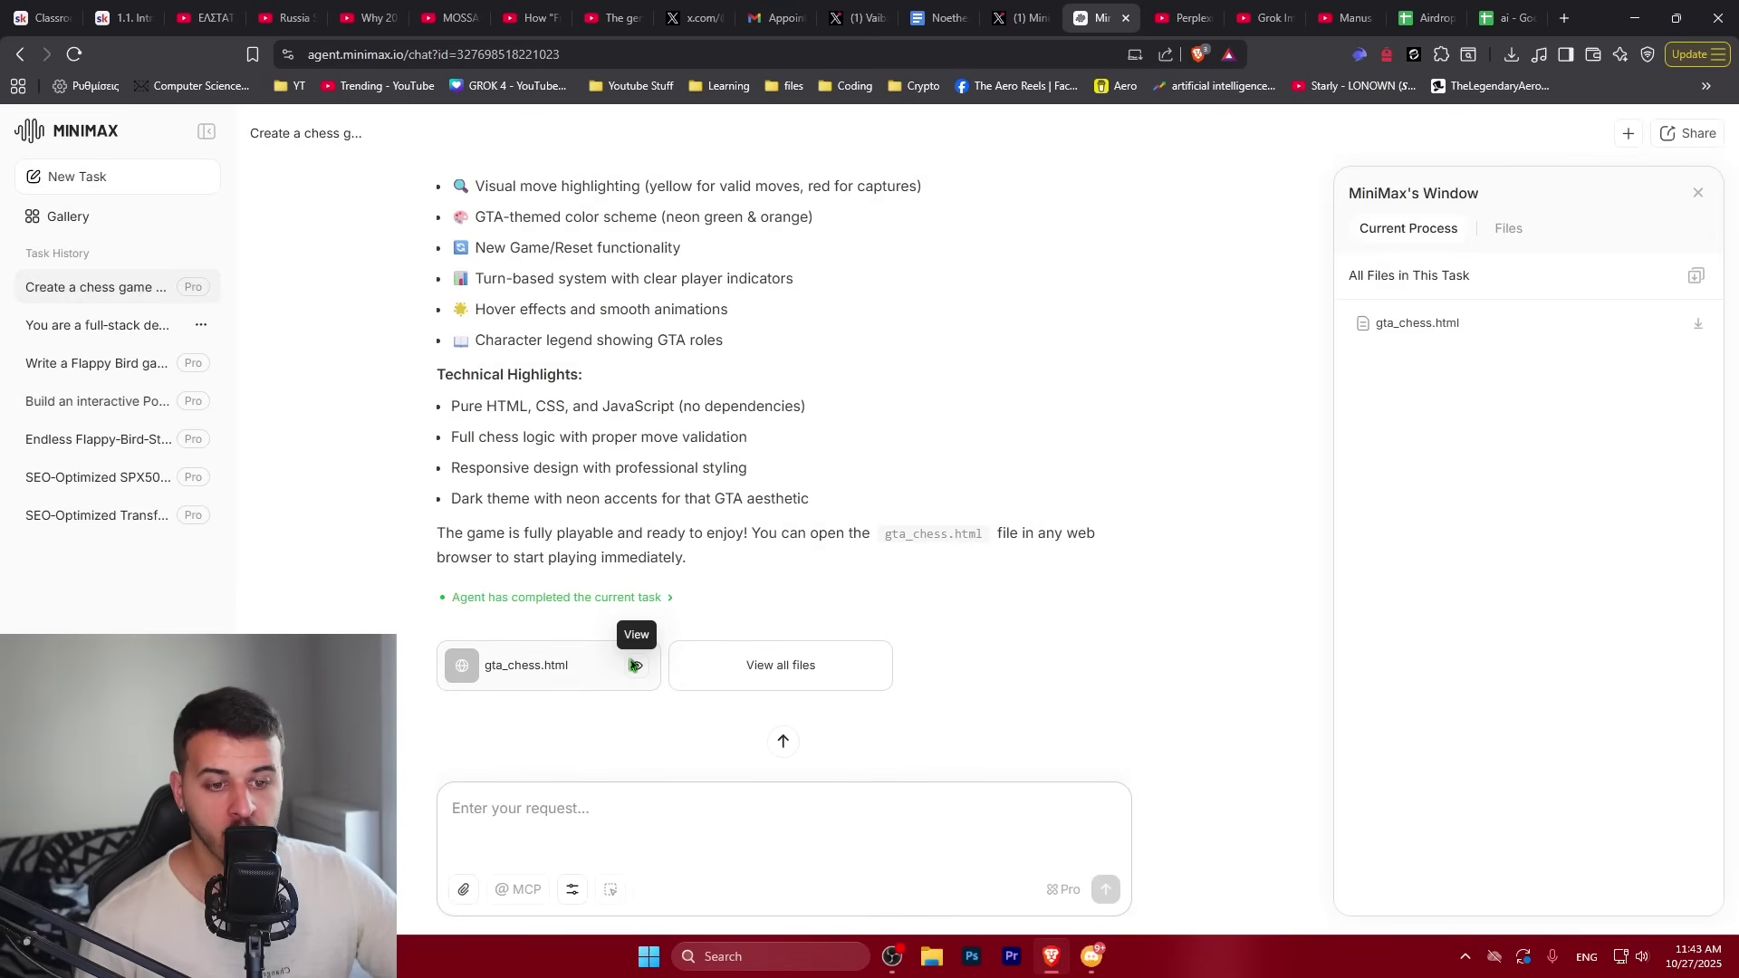
click(635, 665)
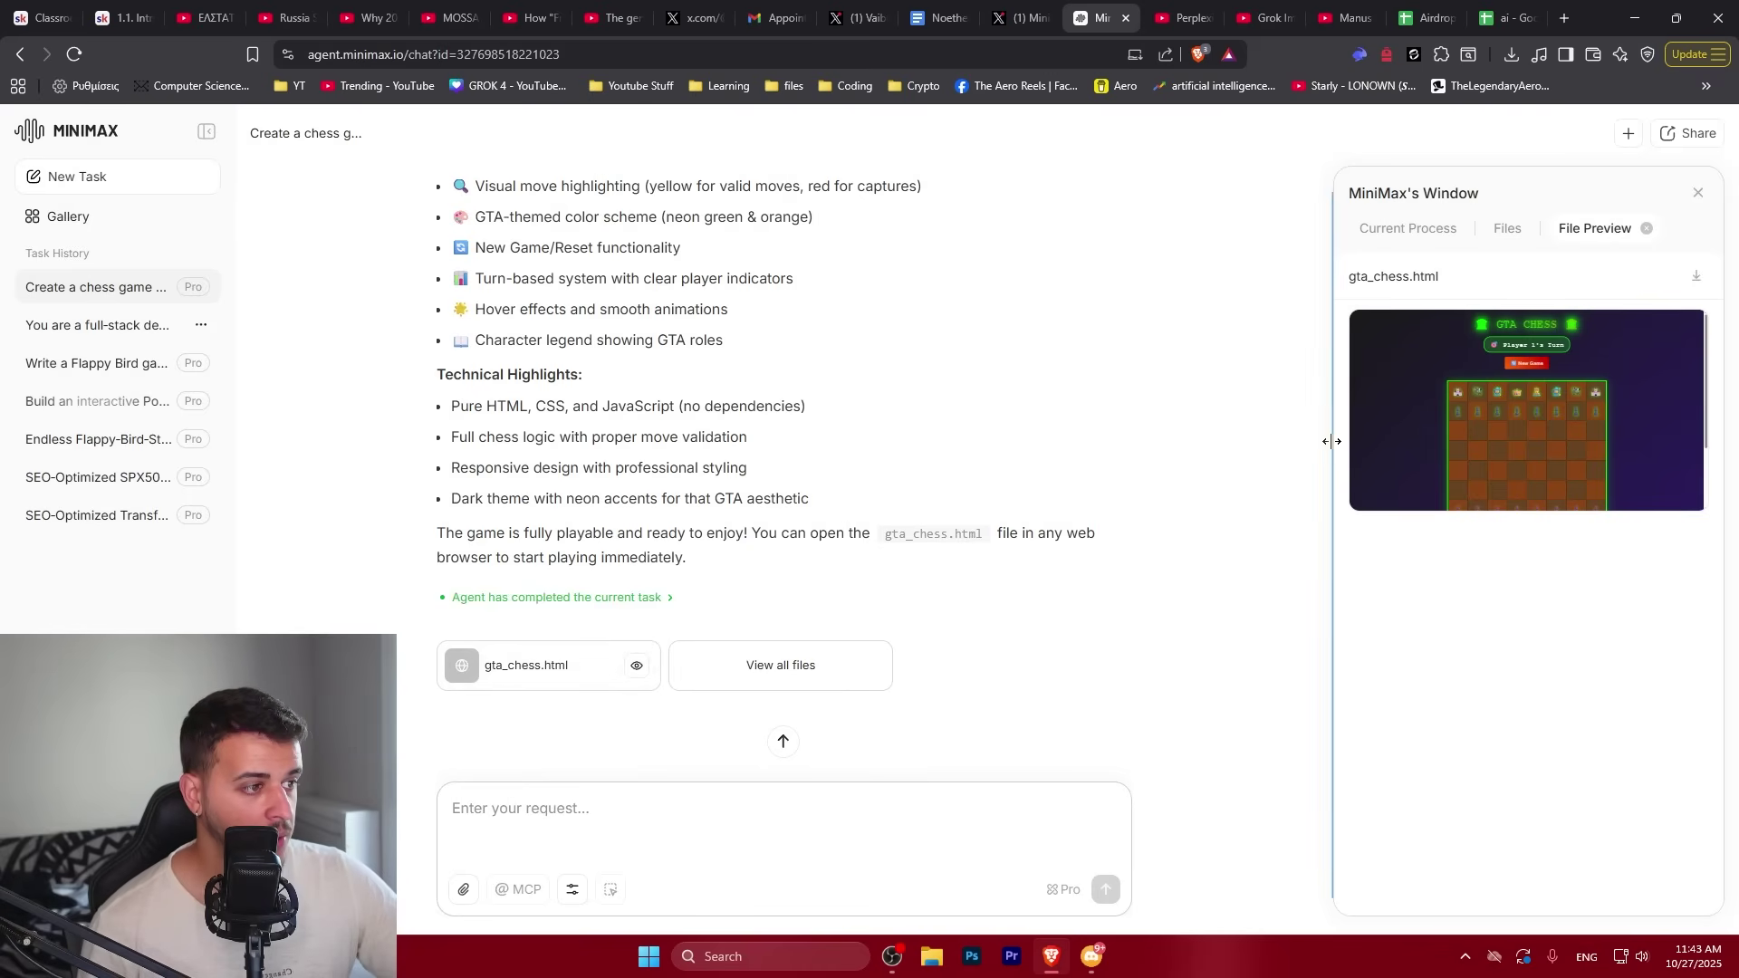
drag(1334, 444, 758, 443)
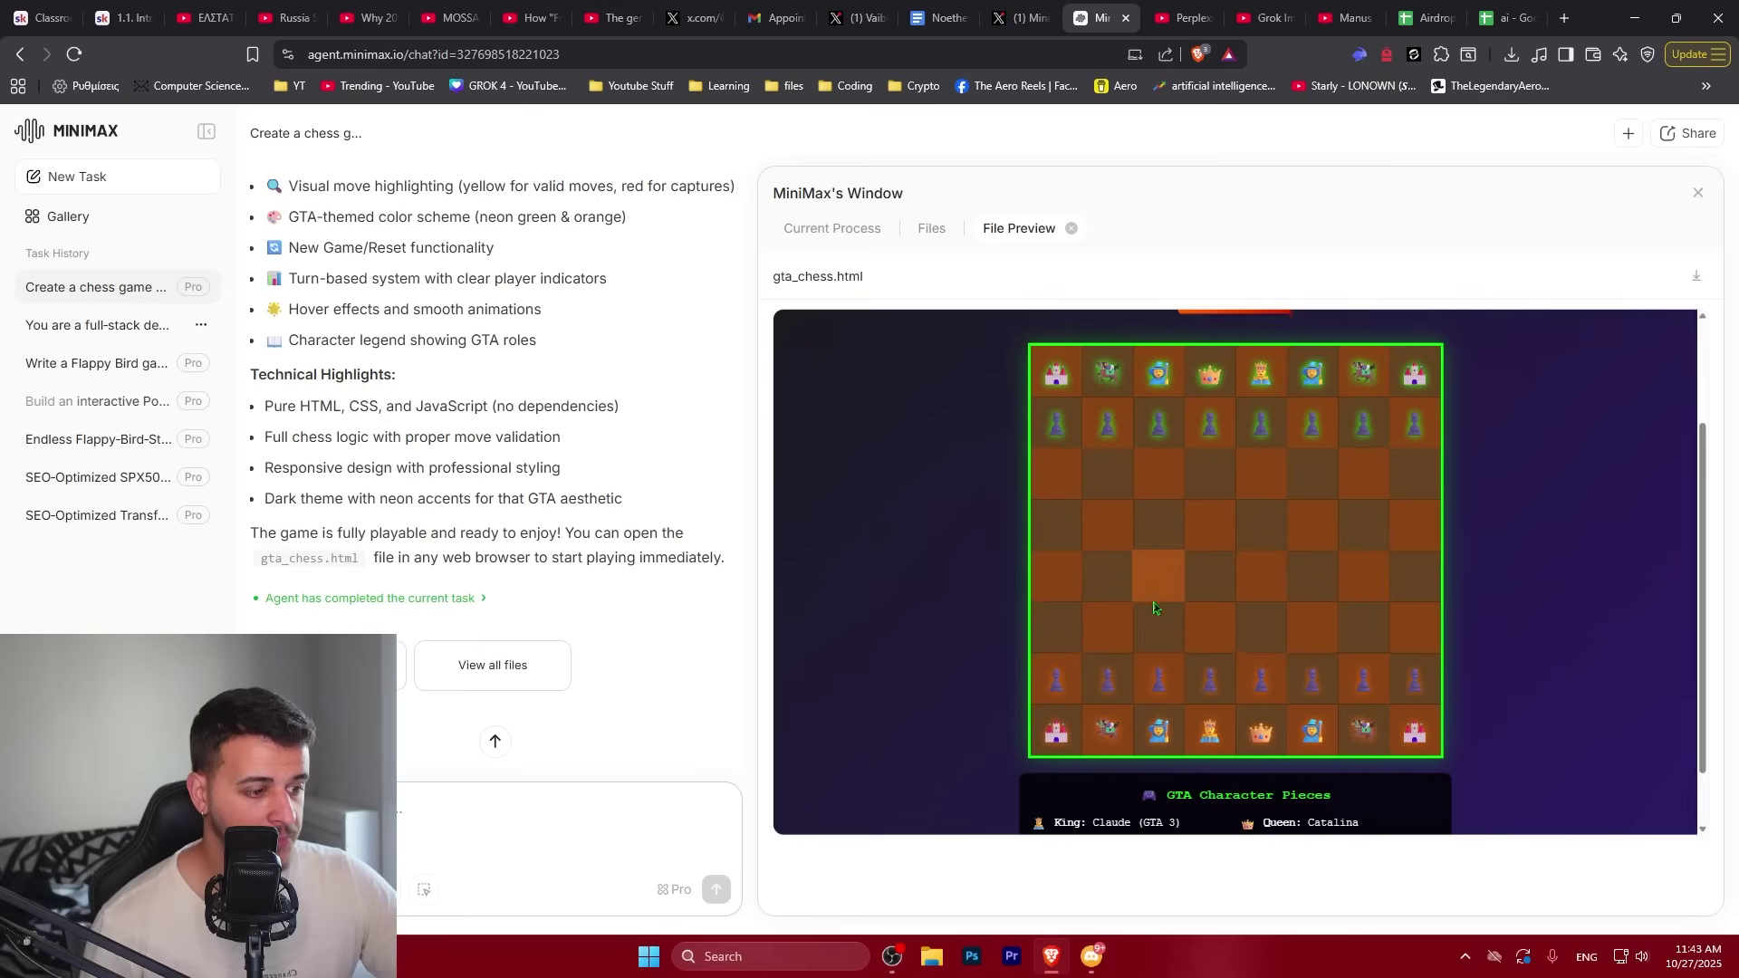
scroll(1157, 605, down, 2)
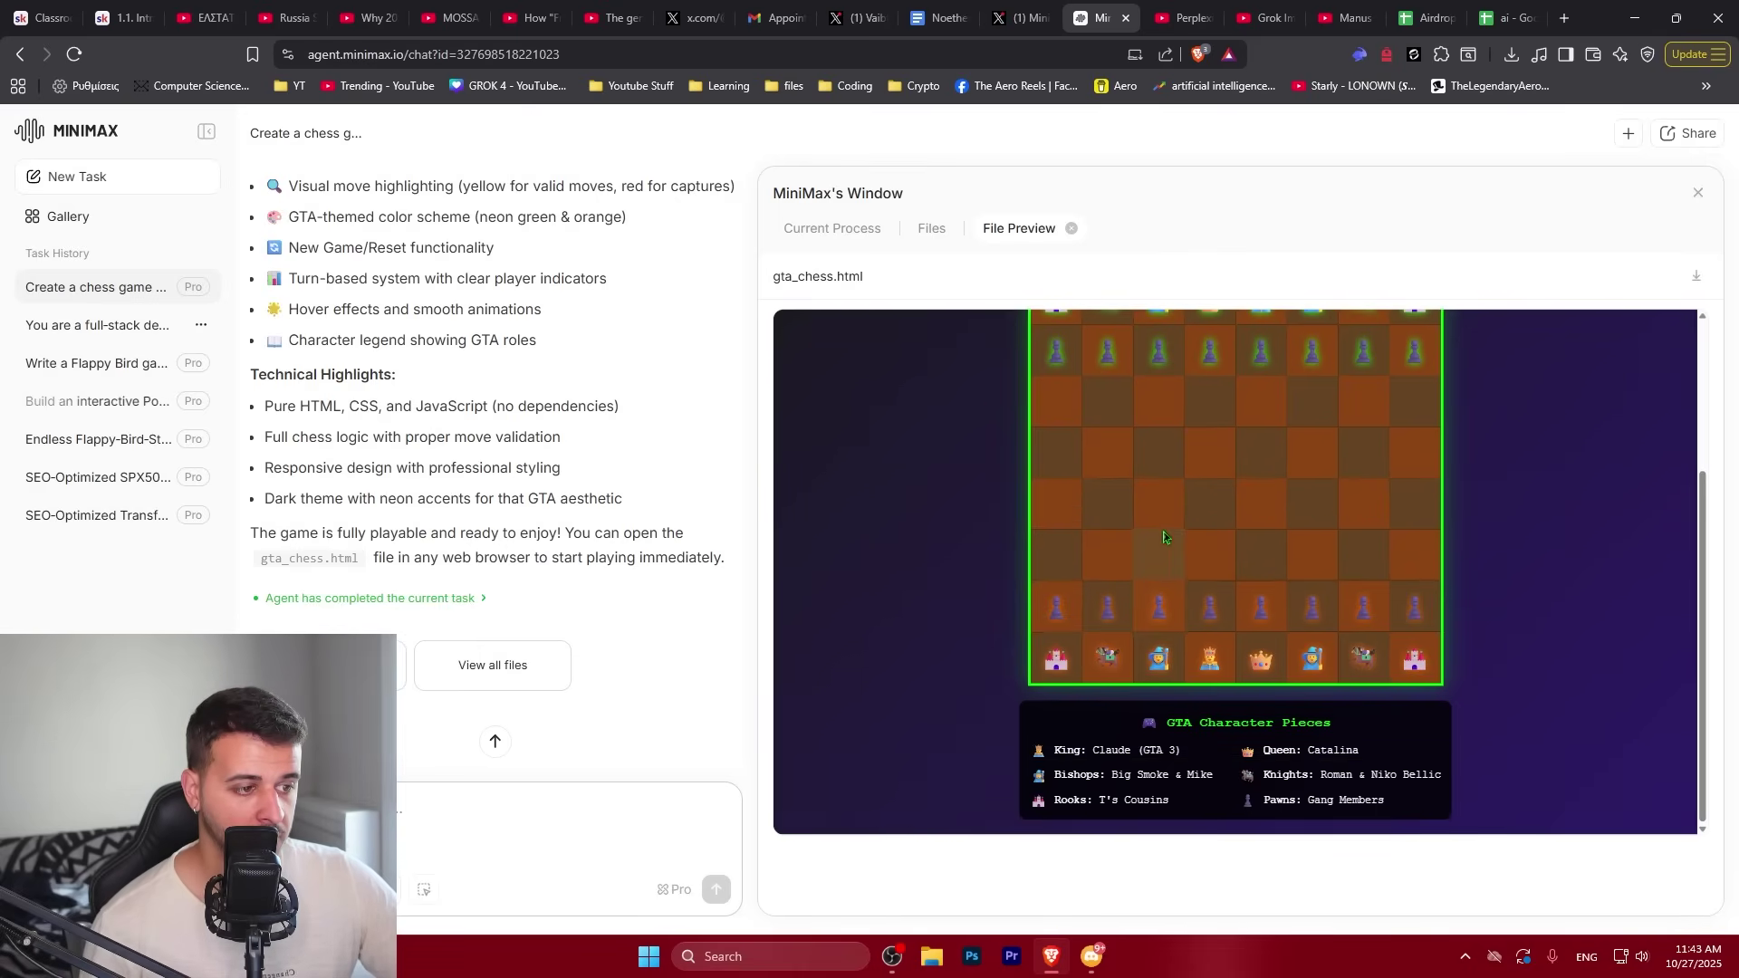
Play opening moves with the fourth-column pawns and Player 1's fifth-column pawn, two squares each, and capture the latter with Player 2's pawn
click(1209, 353)
click(1206, 468)
click(1209, 609)
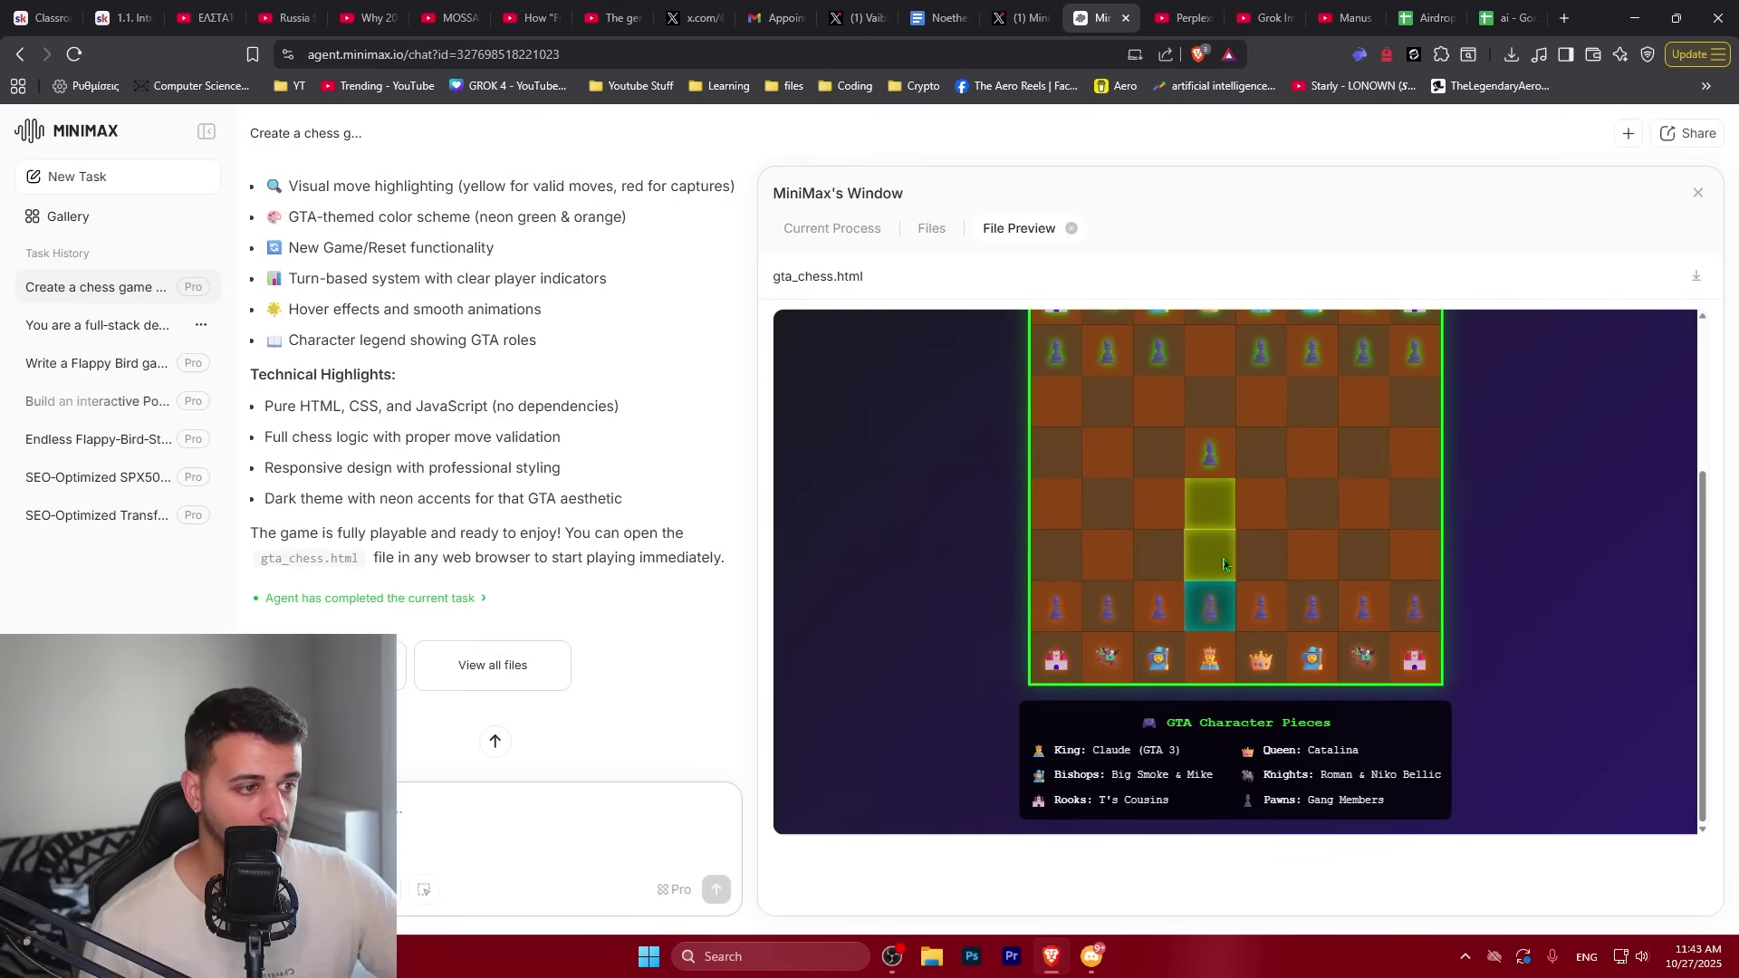
click(1209, 504)
click(1284, 356)
click(1269, 441)
click(1209, 505)
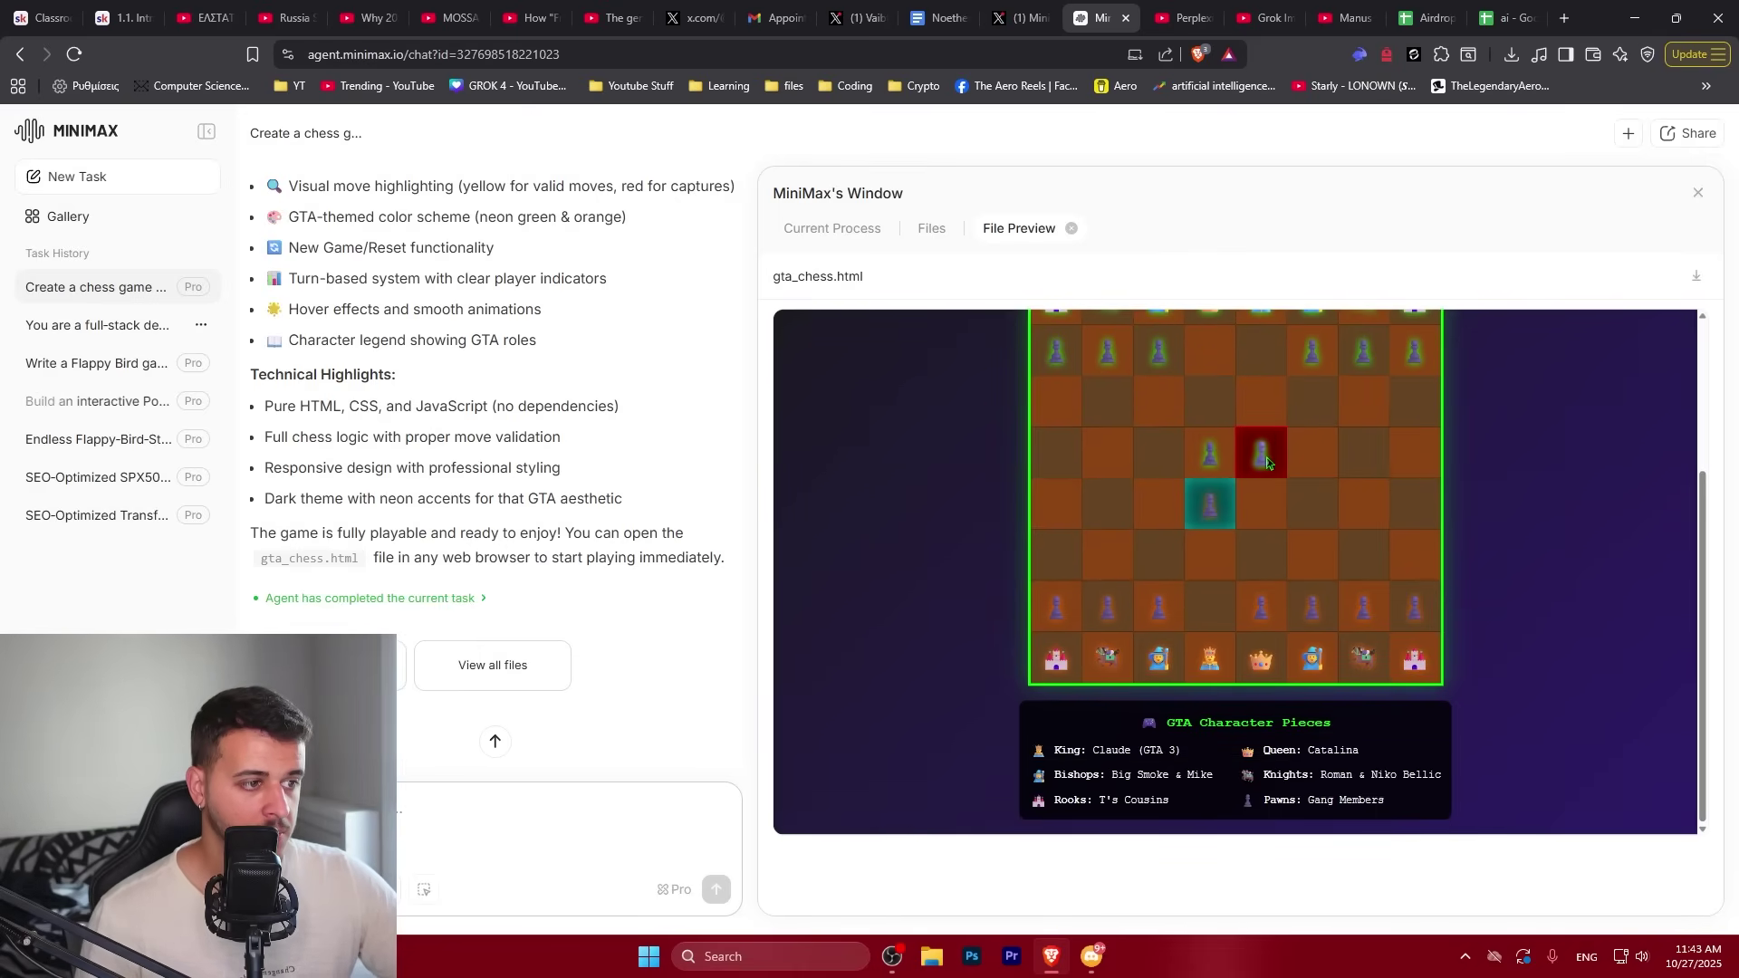
click(1261, 452)
Move Player 1's queen diagonally to the seventh column and advance Player 2's king one square
scroll(1261, 453, up, 1)
click(1261, 373)
click(1210, 373)
click(1363, 527)
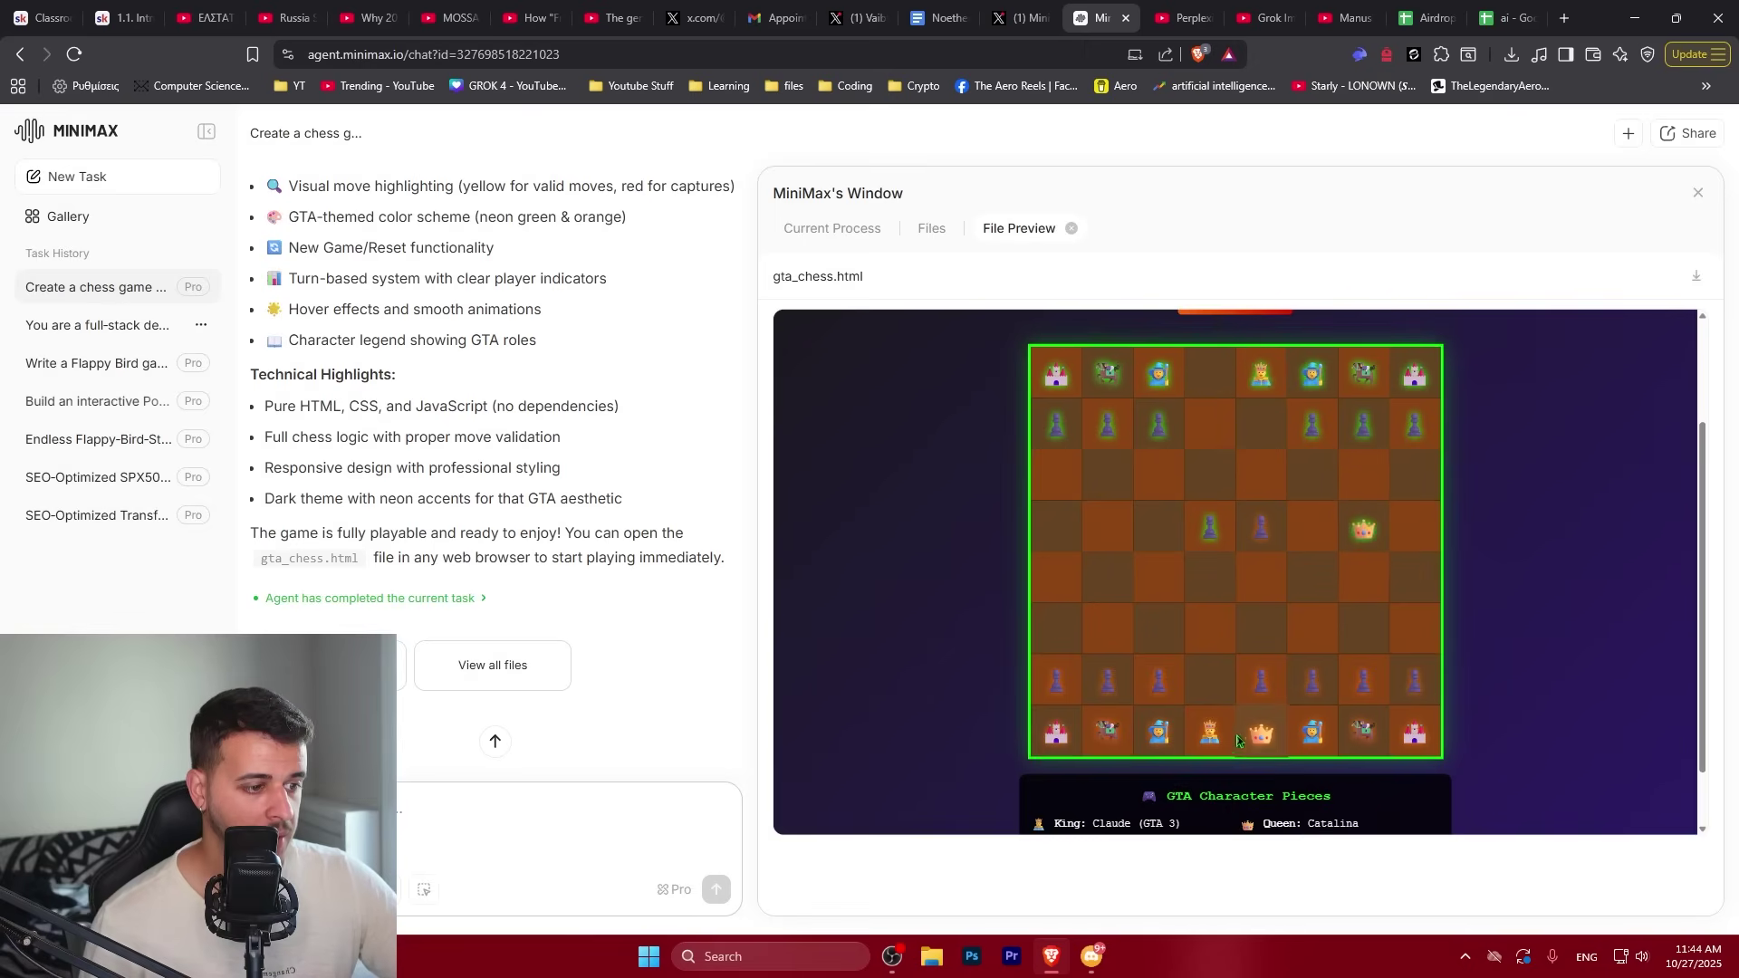
click(1209, 731)
click(1209, 681)
Capture Player 2's king with Player 1's queen and take that queen with Player 2's queen
click(1363, 527)
click(1216, 678)
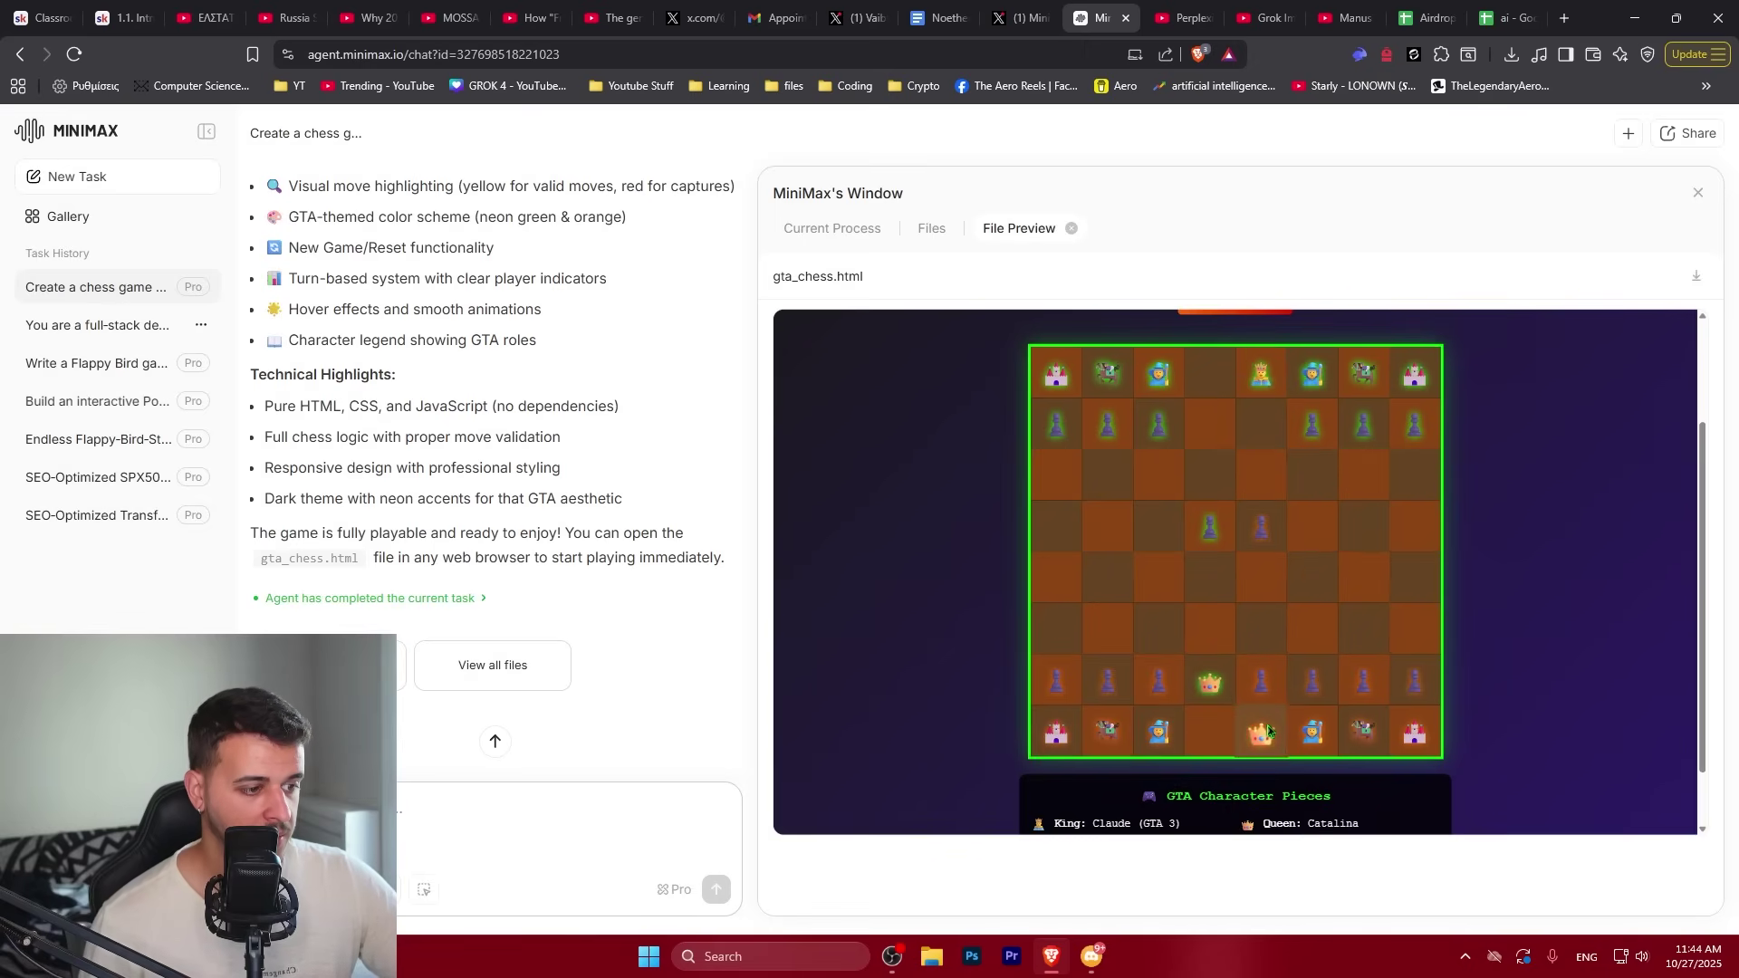
click(1261, 732)
click(1210, 682)
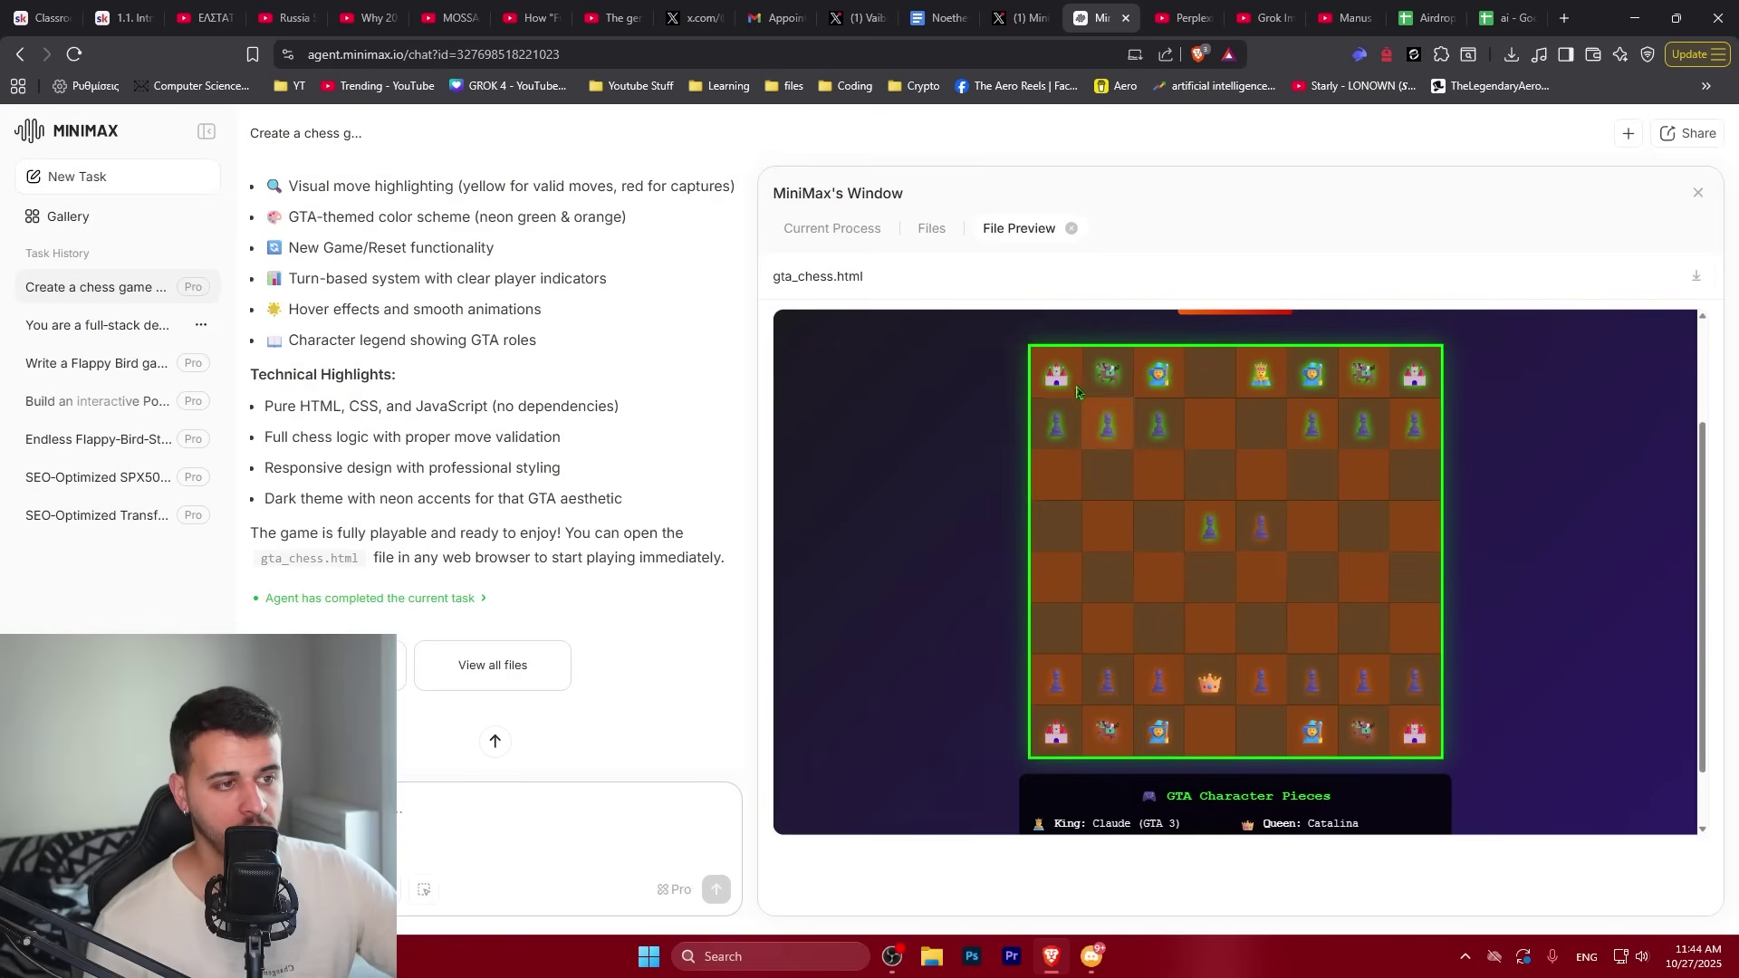
Examine the GTA Character Pieces legend, the turn indicator and the header of the chess game
scroll(1073, 614, down, 1)
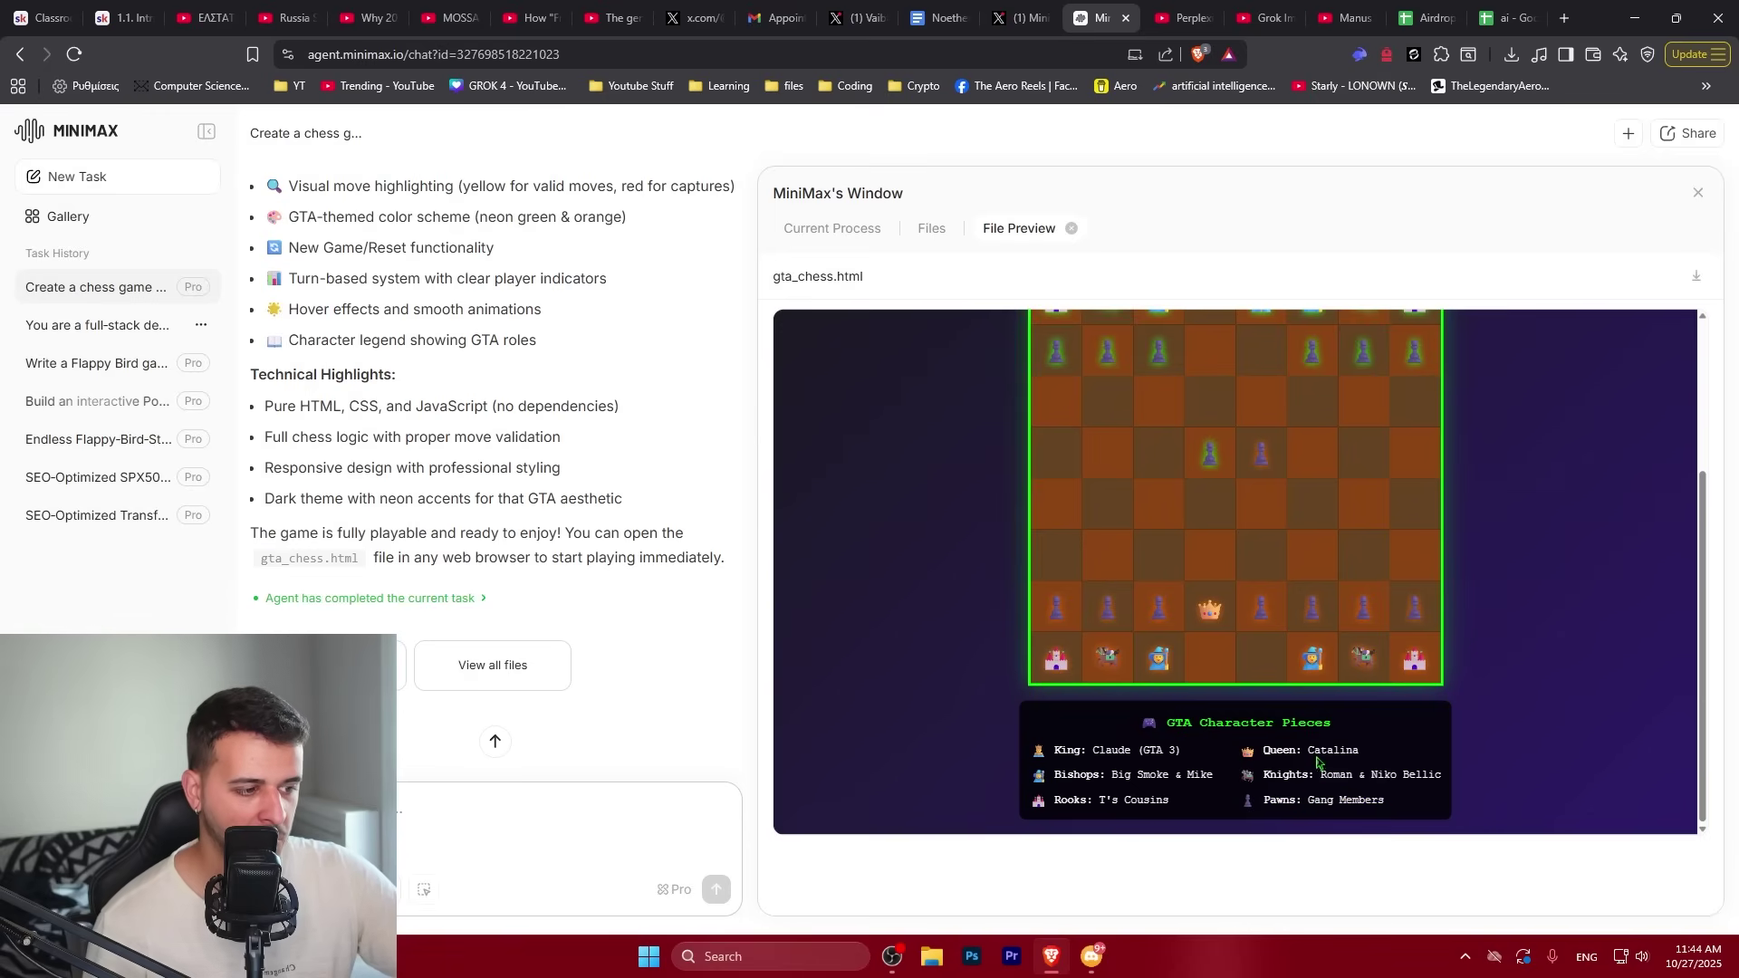
click(1250, 783)
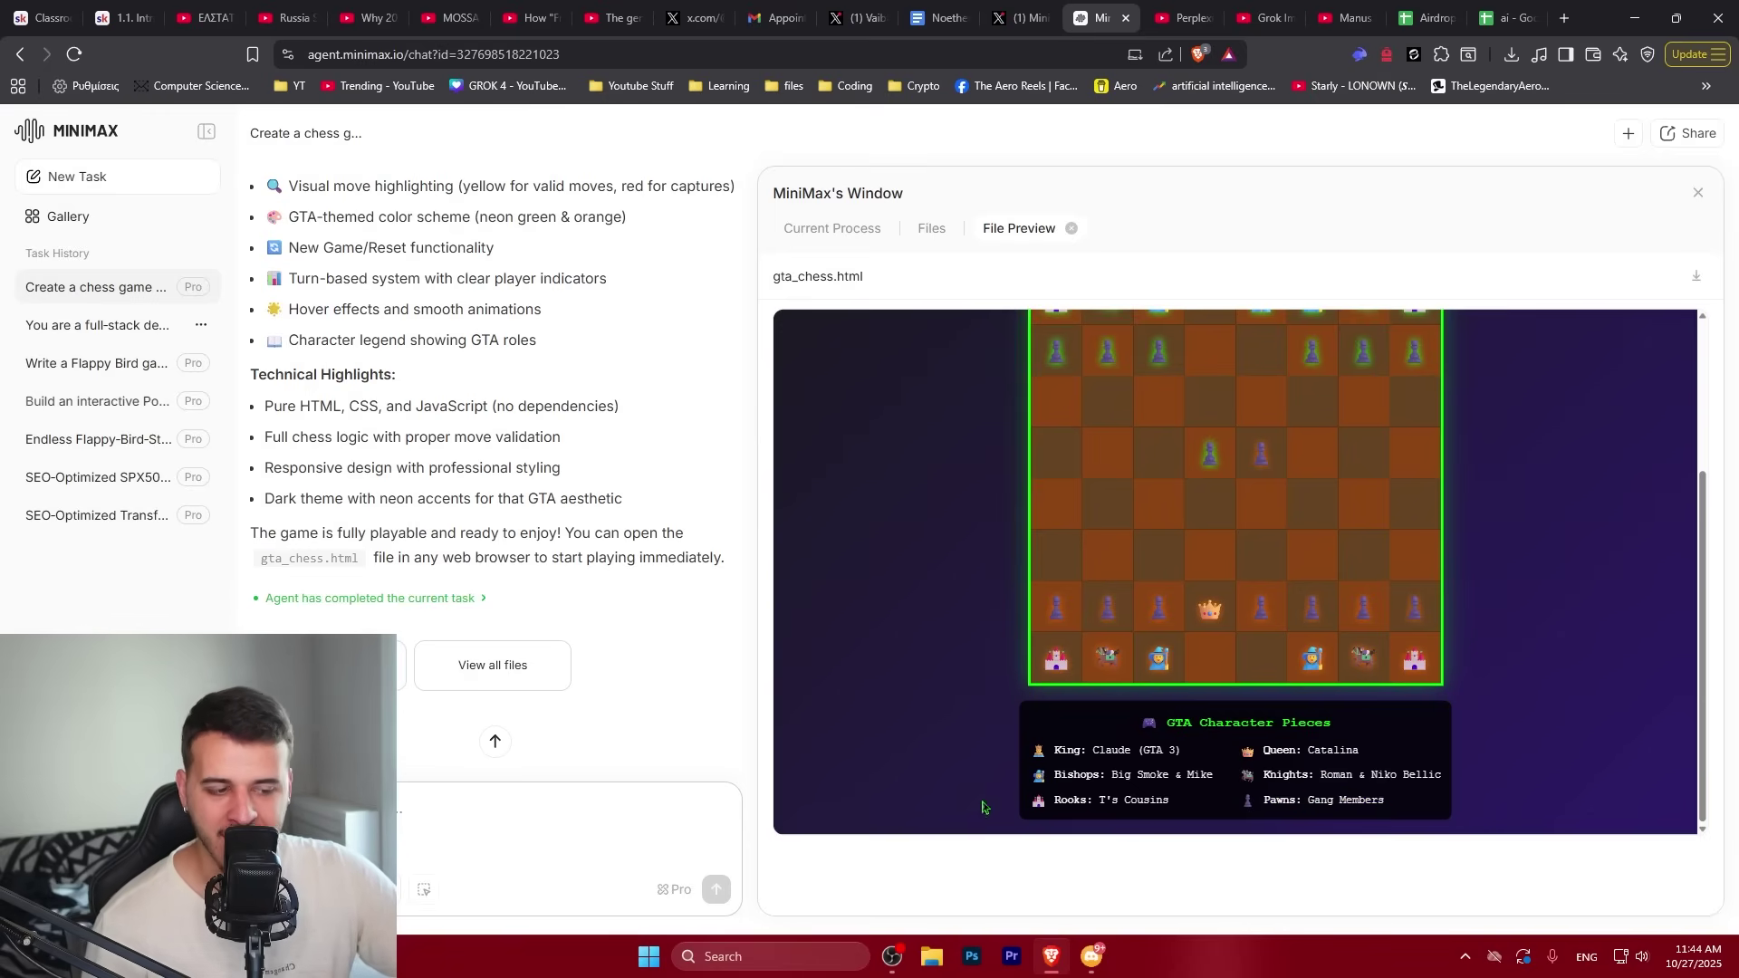
scroll(1168, 757, up, 3)
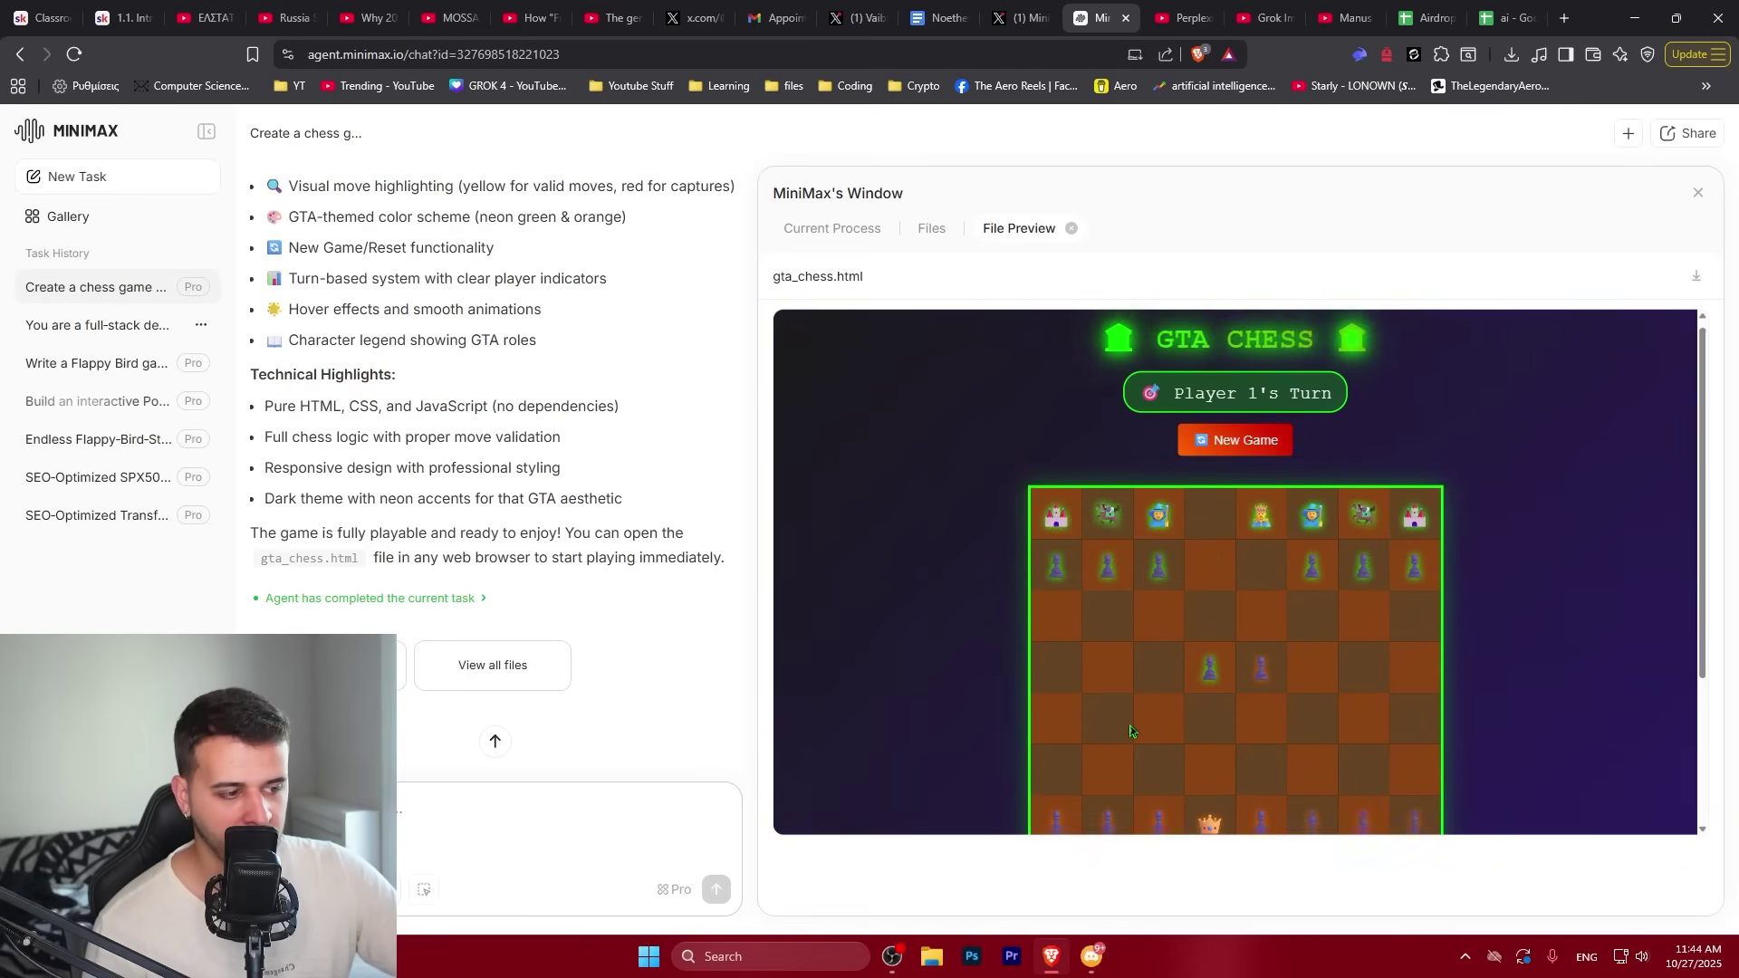
click(1325, 412)
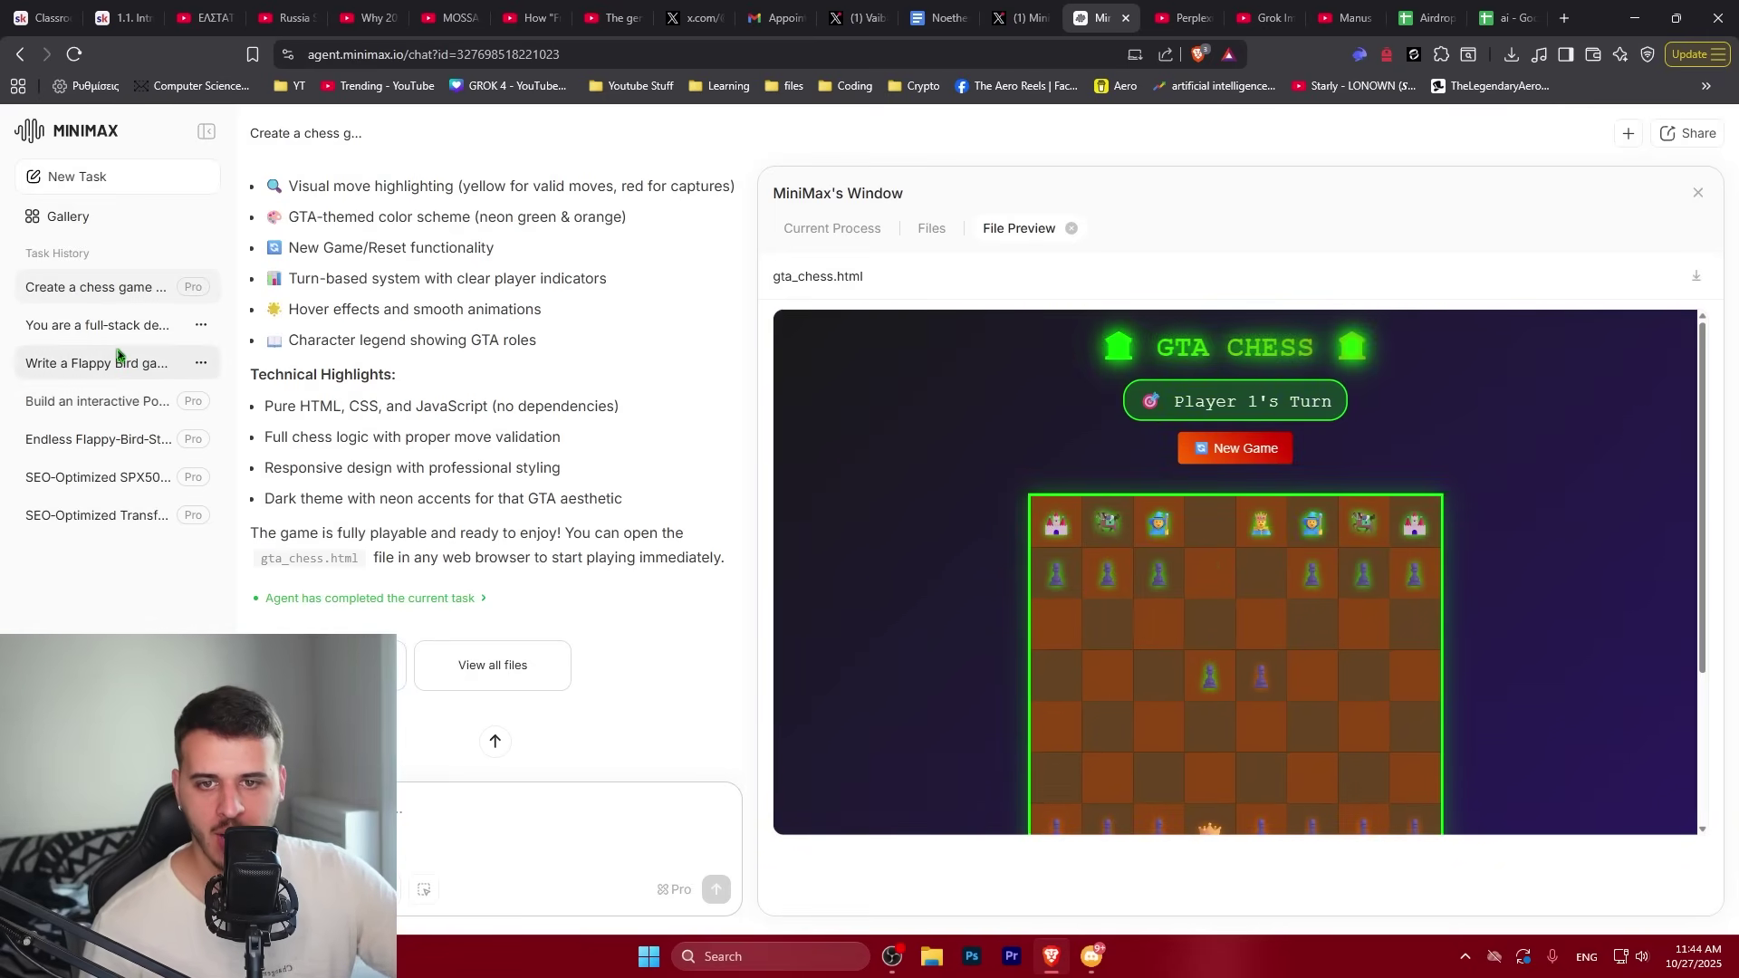
Return to the Pokédex task and look through all the Pokémon cards on its deployed site
click(113, 400)
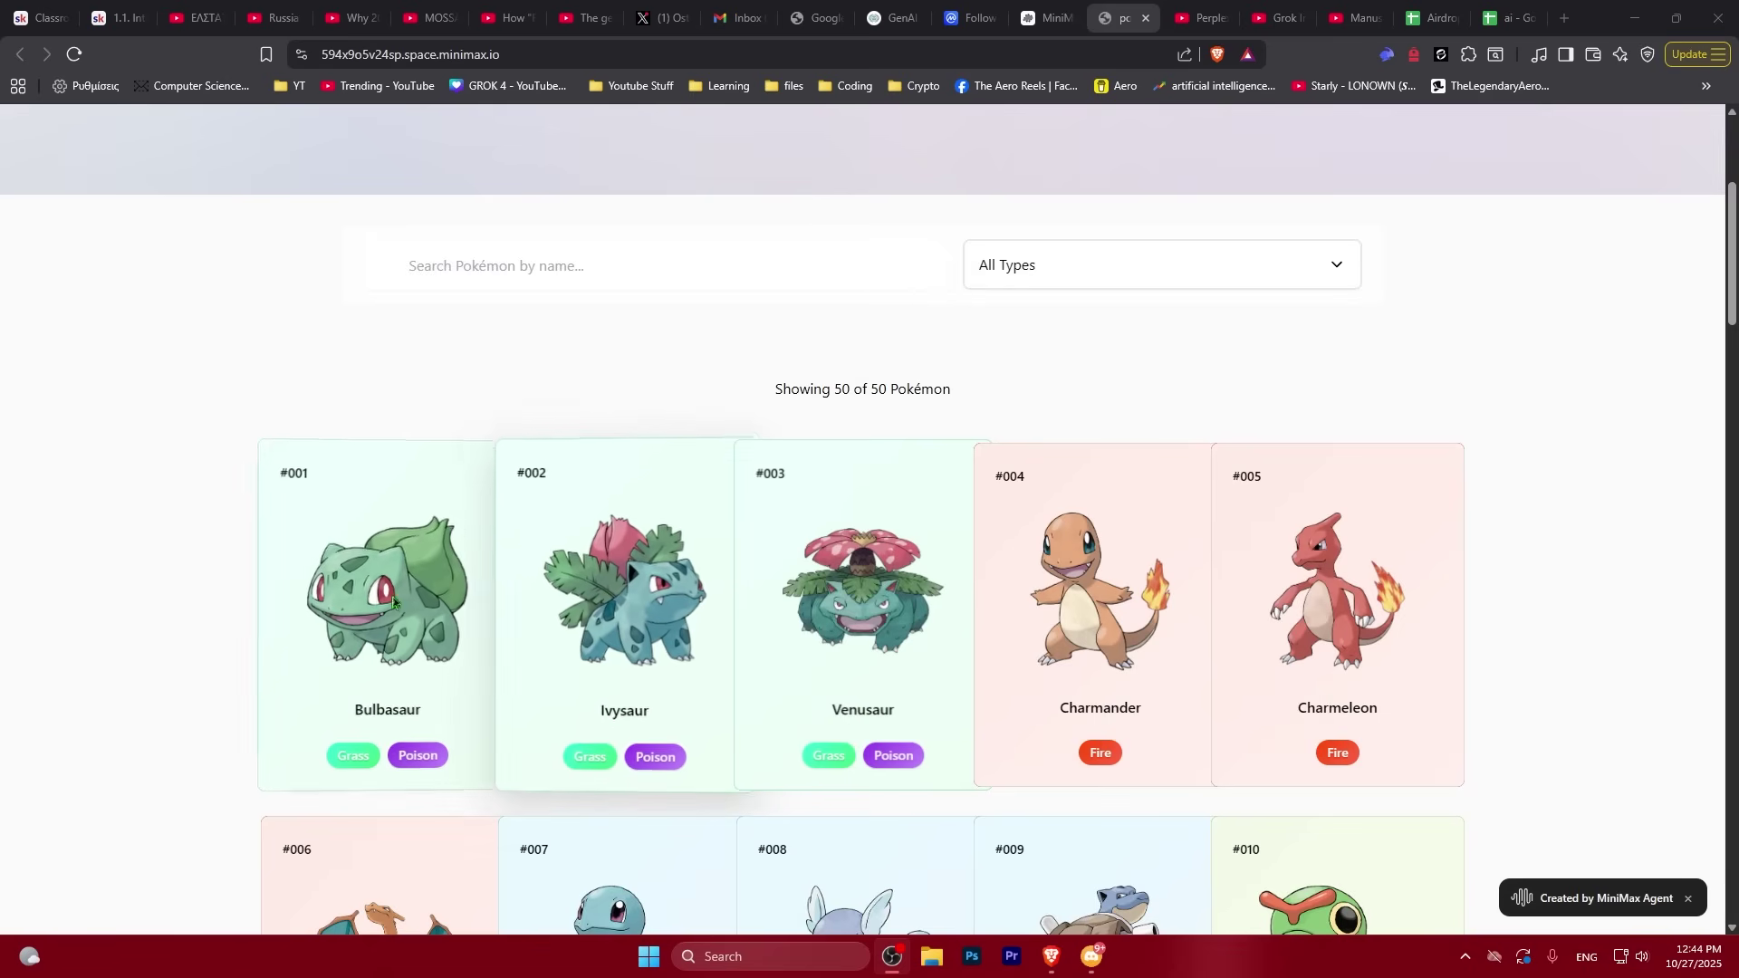
scroll(668, 622, down, 5)
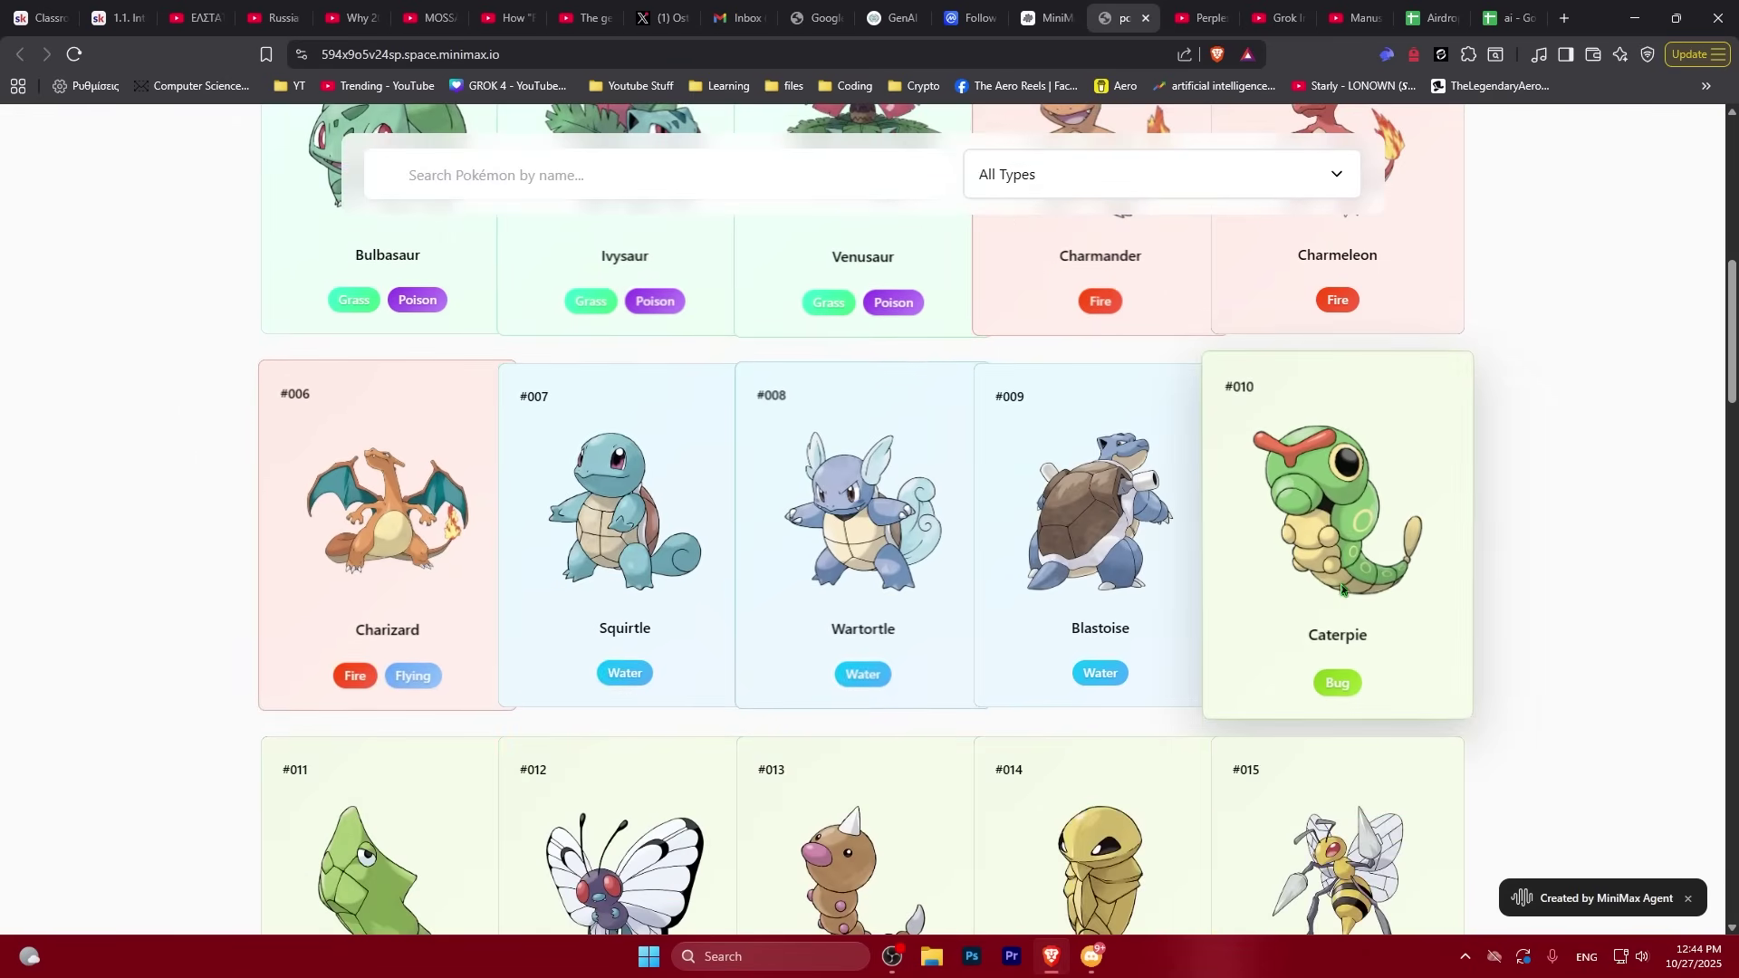
scroll(554, 627, down, 4)
drag(554, 627, 326, 453)
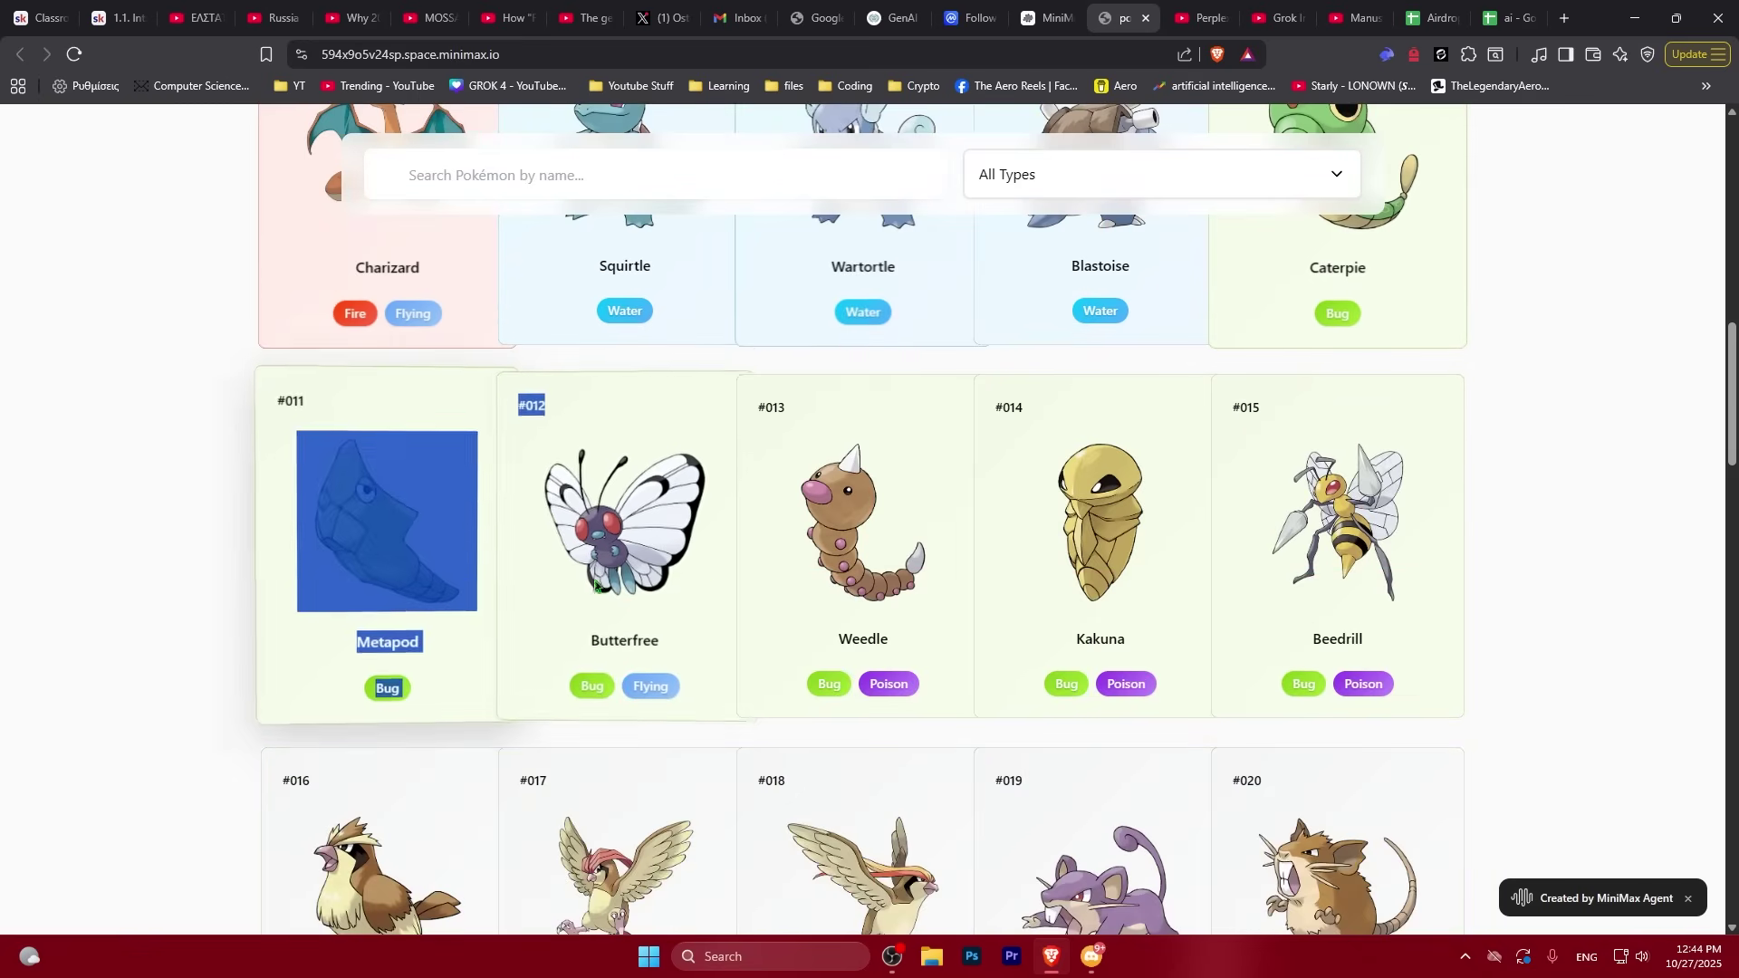
click(1527, 641)
key(End)
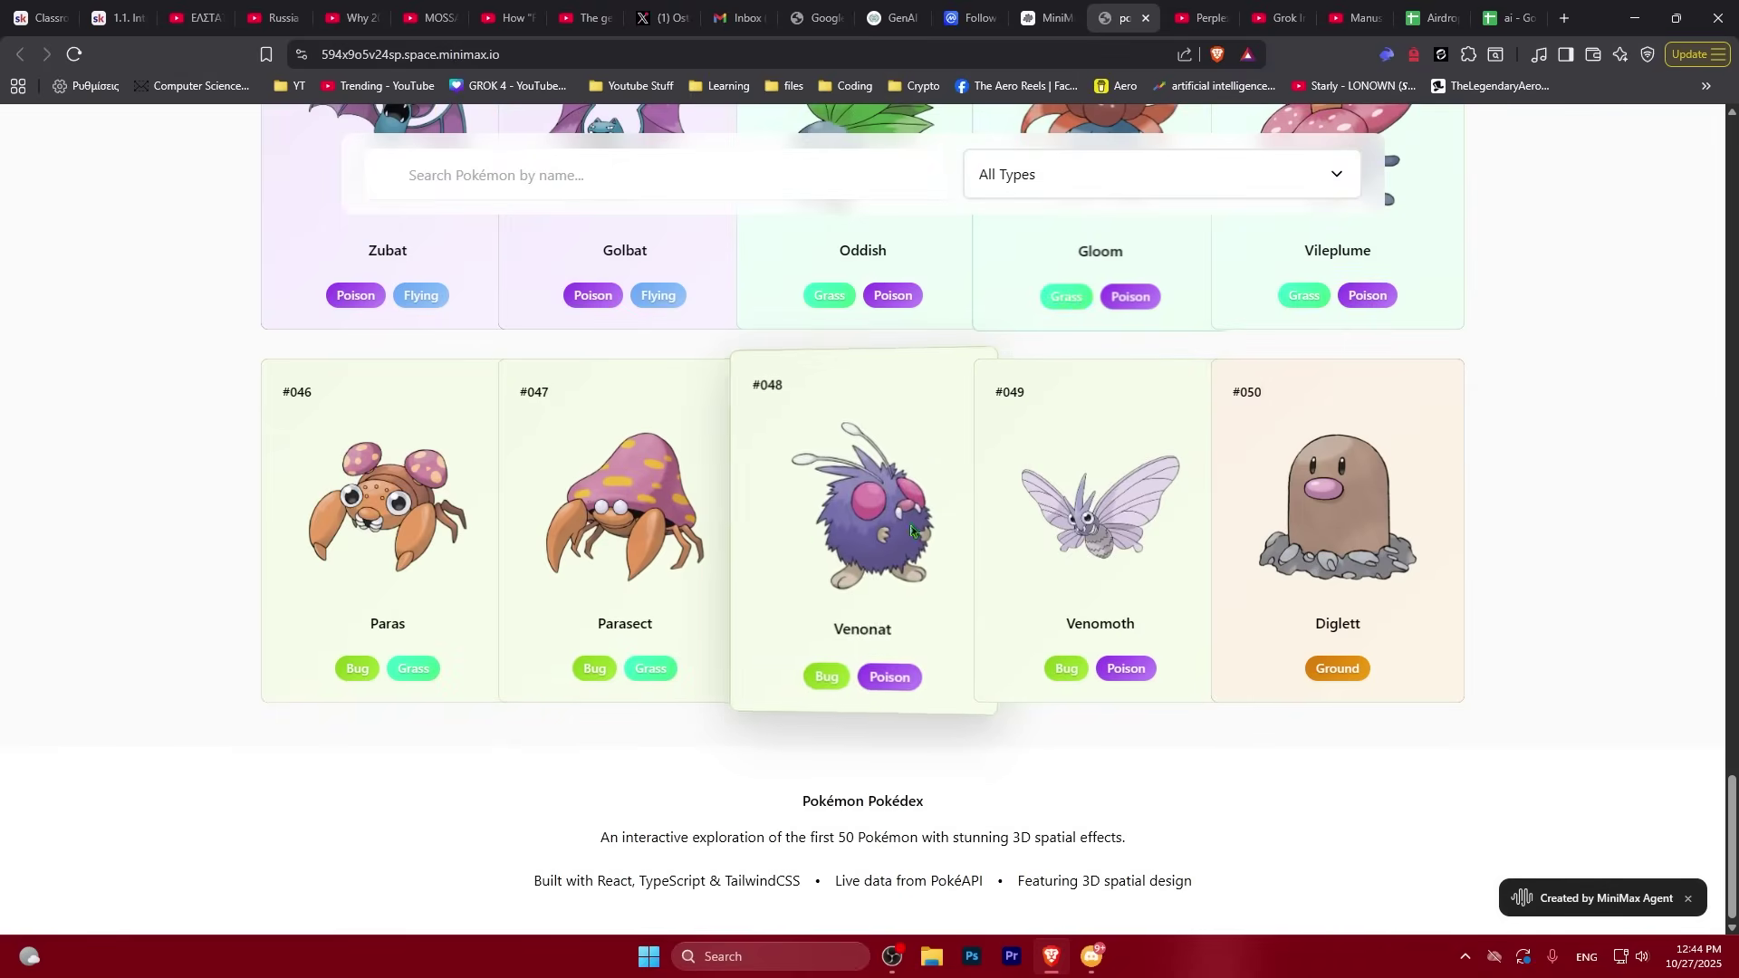
scroll(505, 546, up, 20)
scroll(509, 523, up, 4)
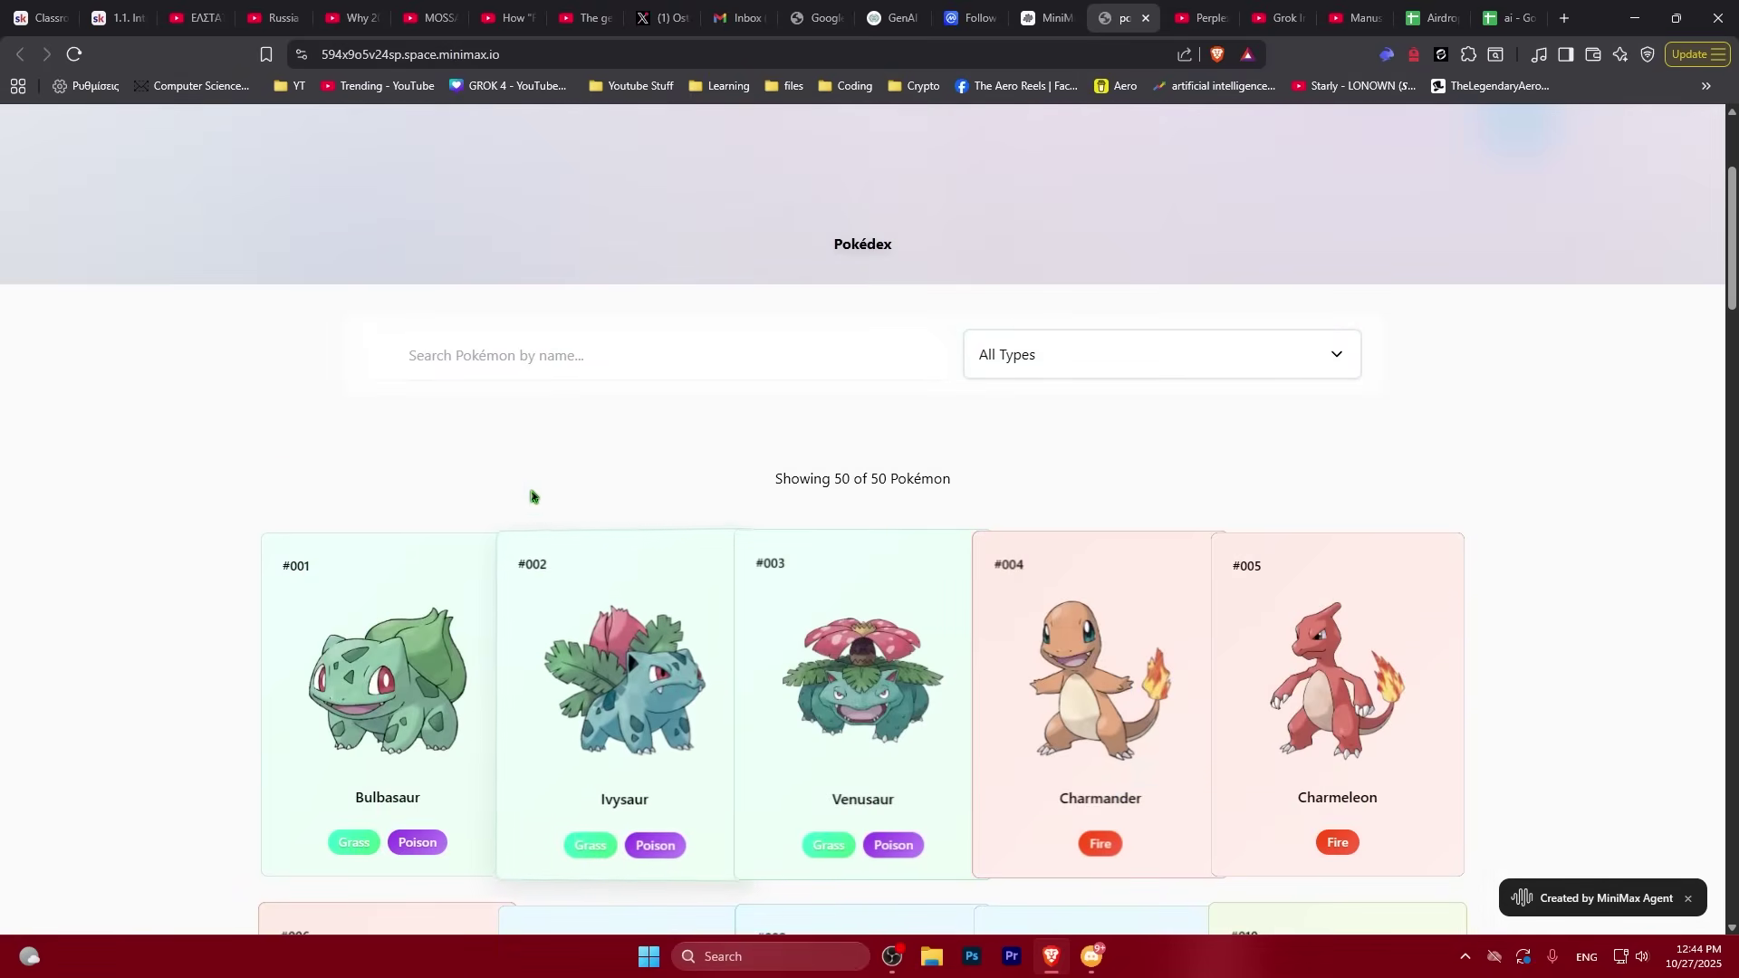
Filter the Pokédex by the Normal type, check the filtered cards and return to the MiniMax Agent task
click(1080, 640)
click(1019, 726)
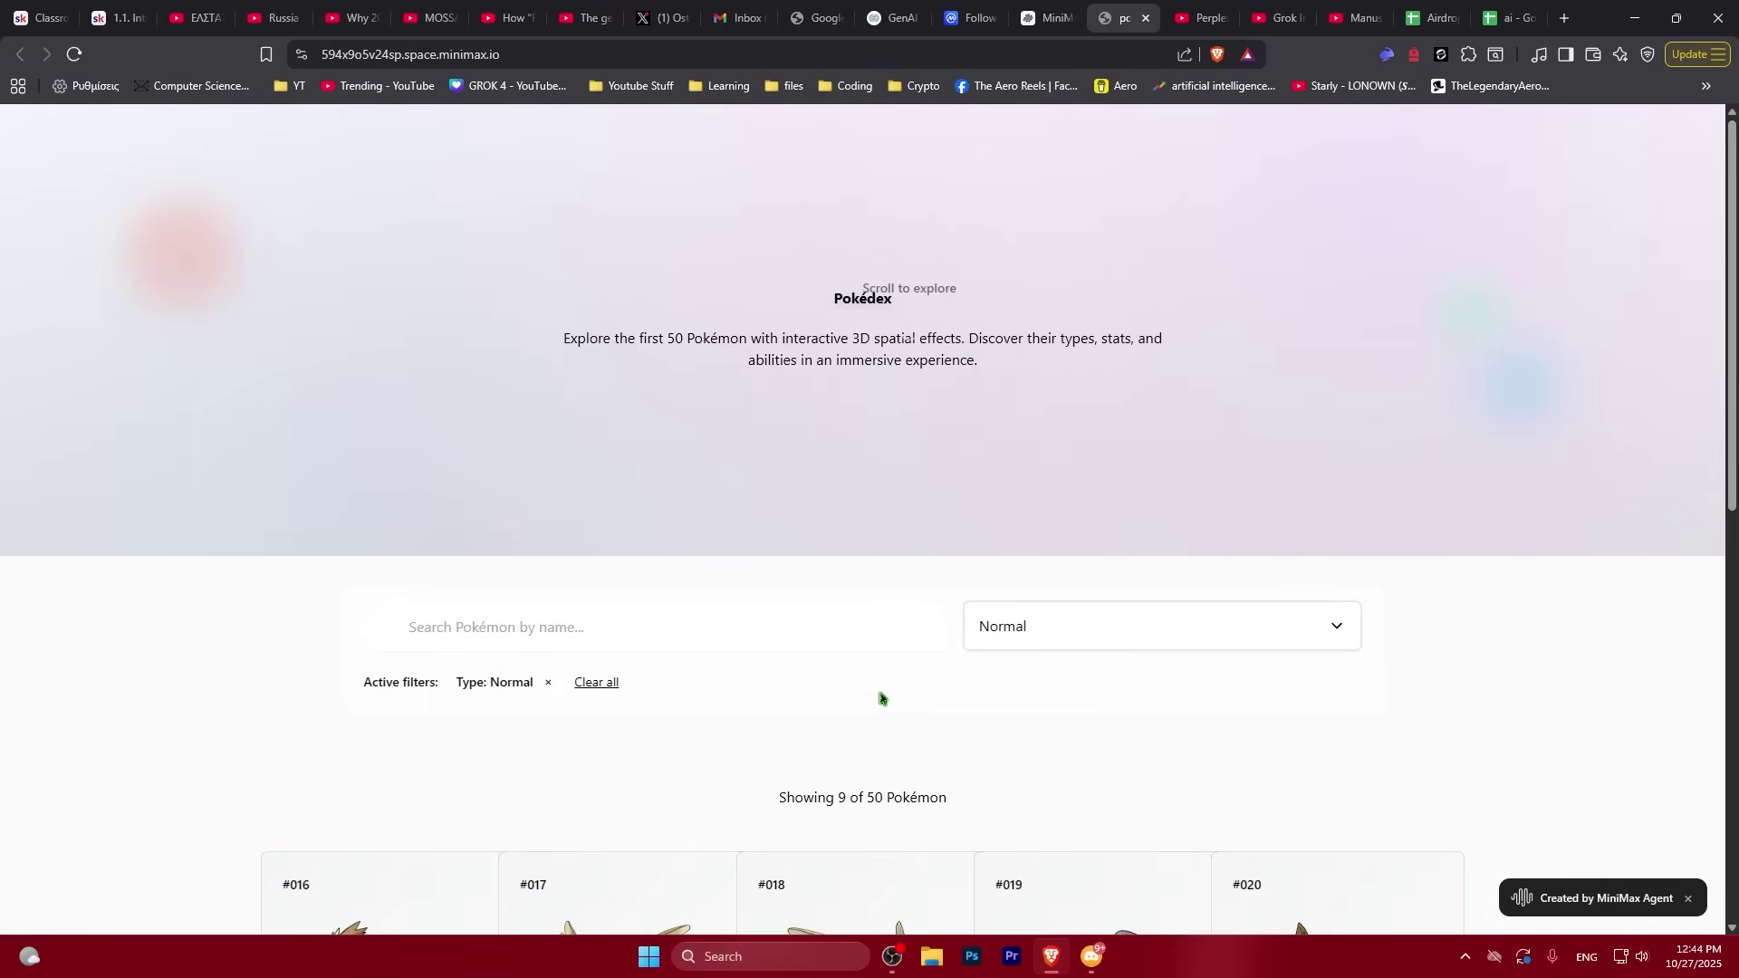
scroll(881, 698, down, 5)
scroll(665, 659, down, 4)
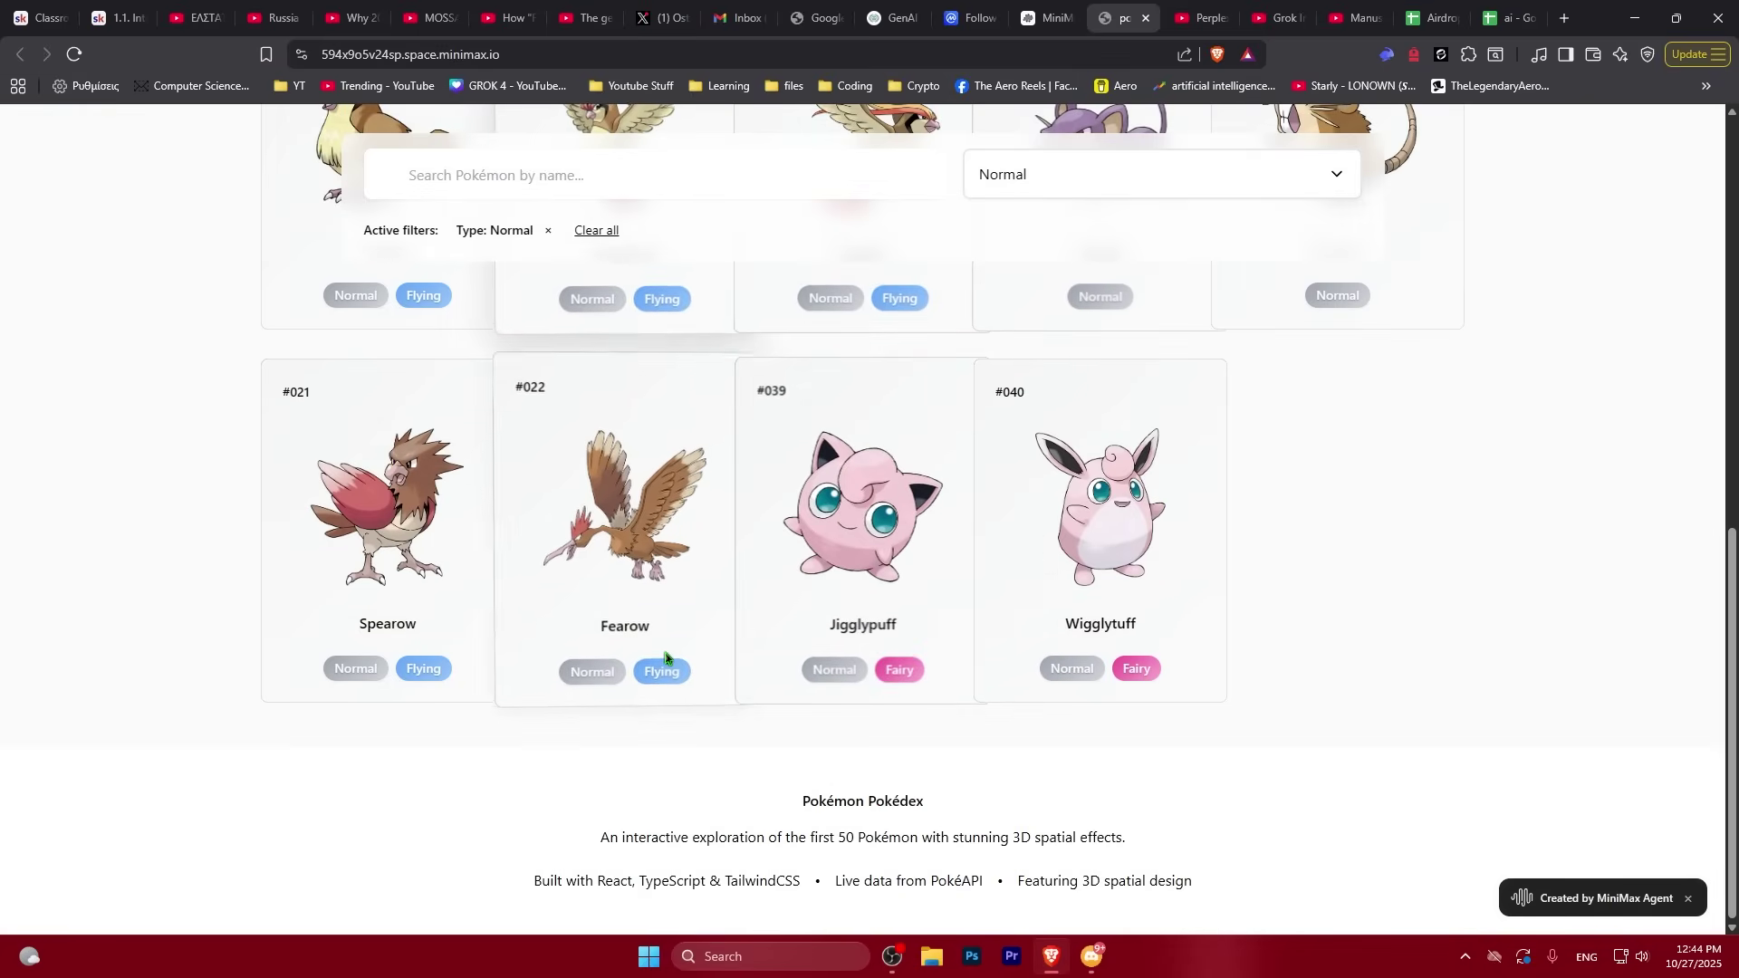
scroll(671, 654, up, 10)
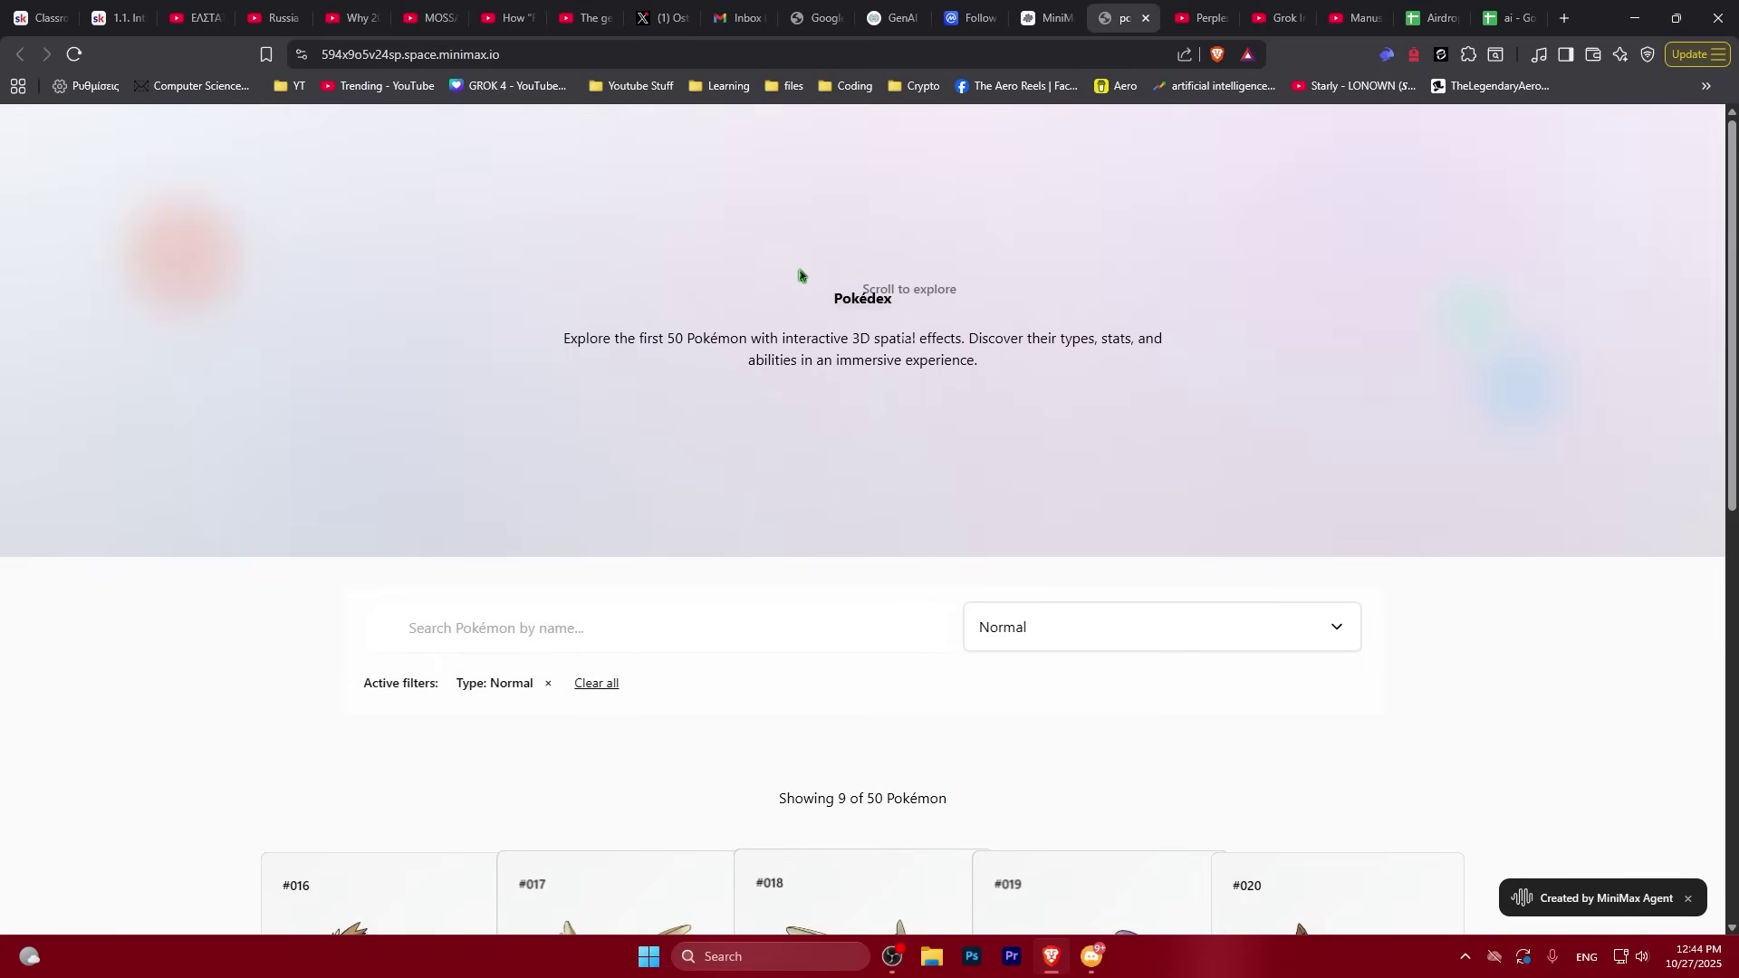
scroll(634, 318, down, 5)
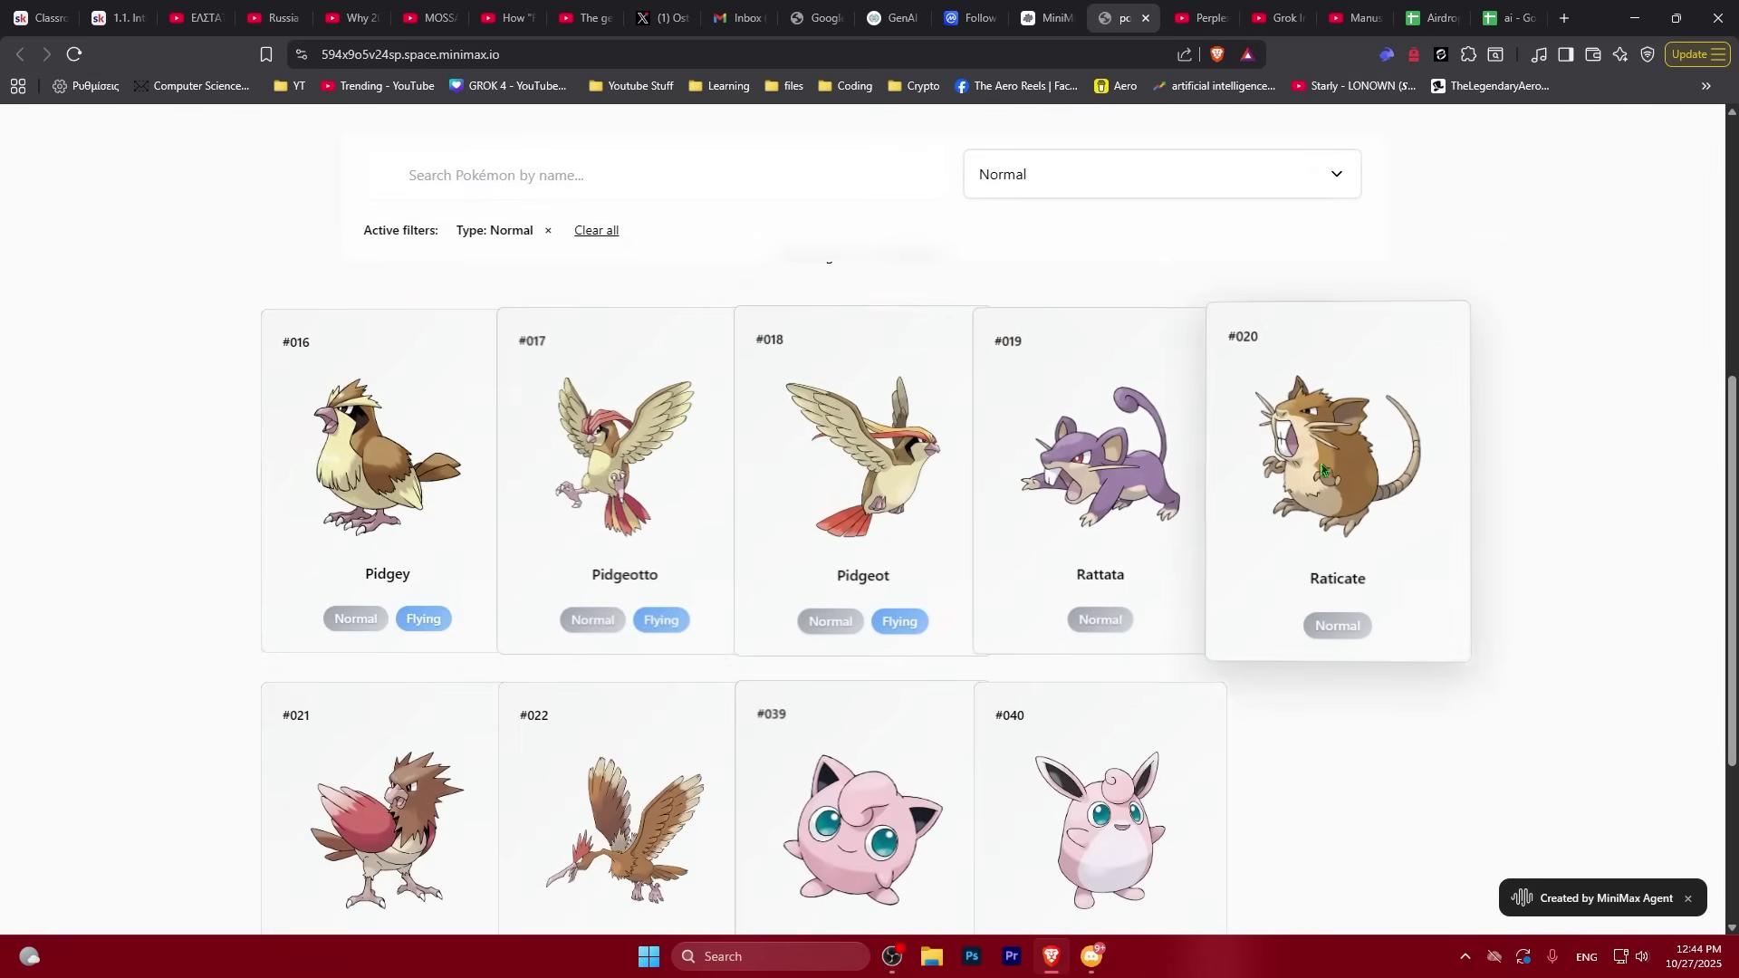
scroll(1146, 738, down, 1)
scroll(963, 609, down, 2)
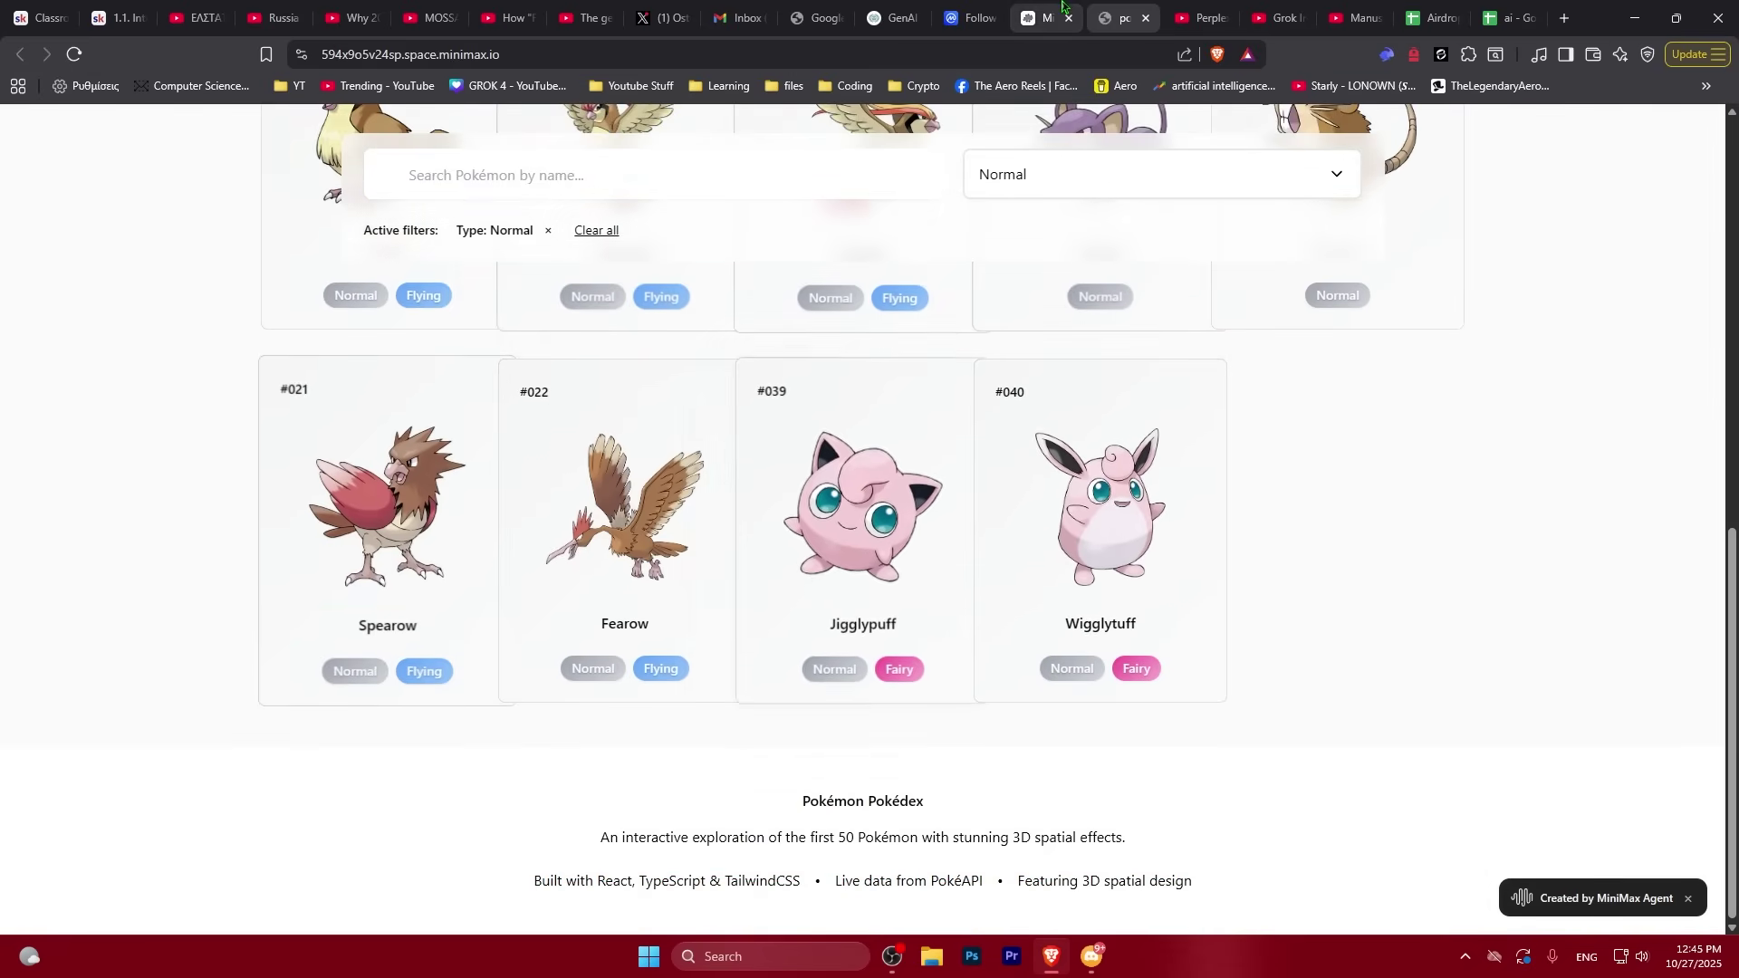
key(ctrl+shift+Tab)
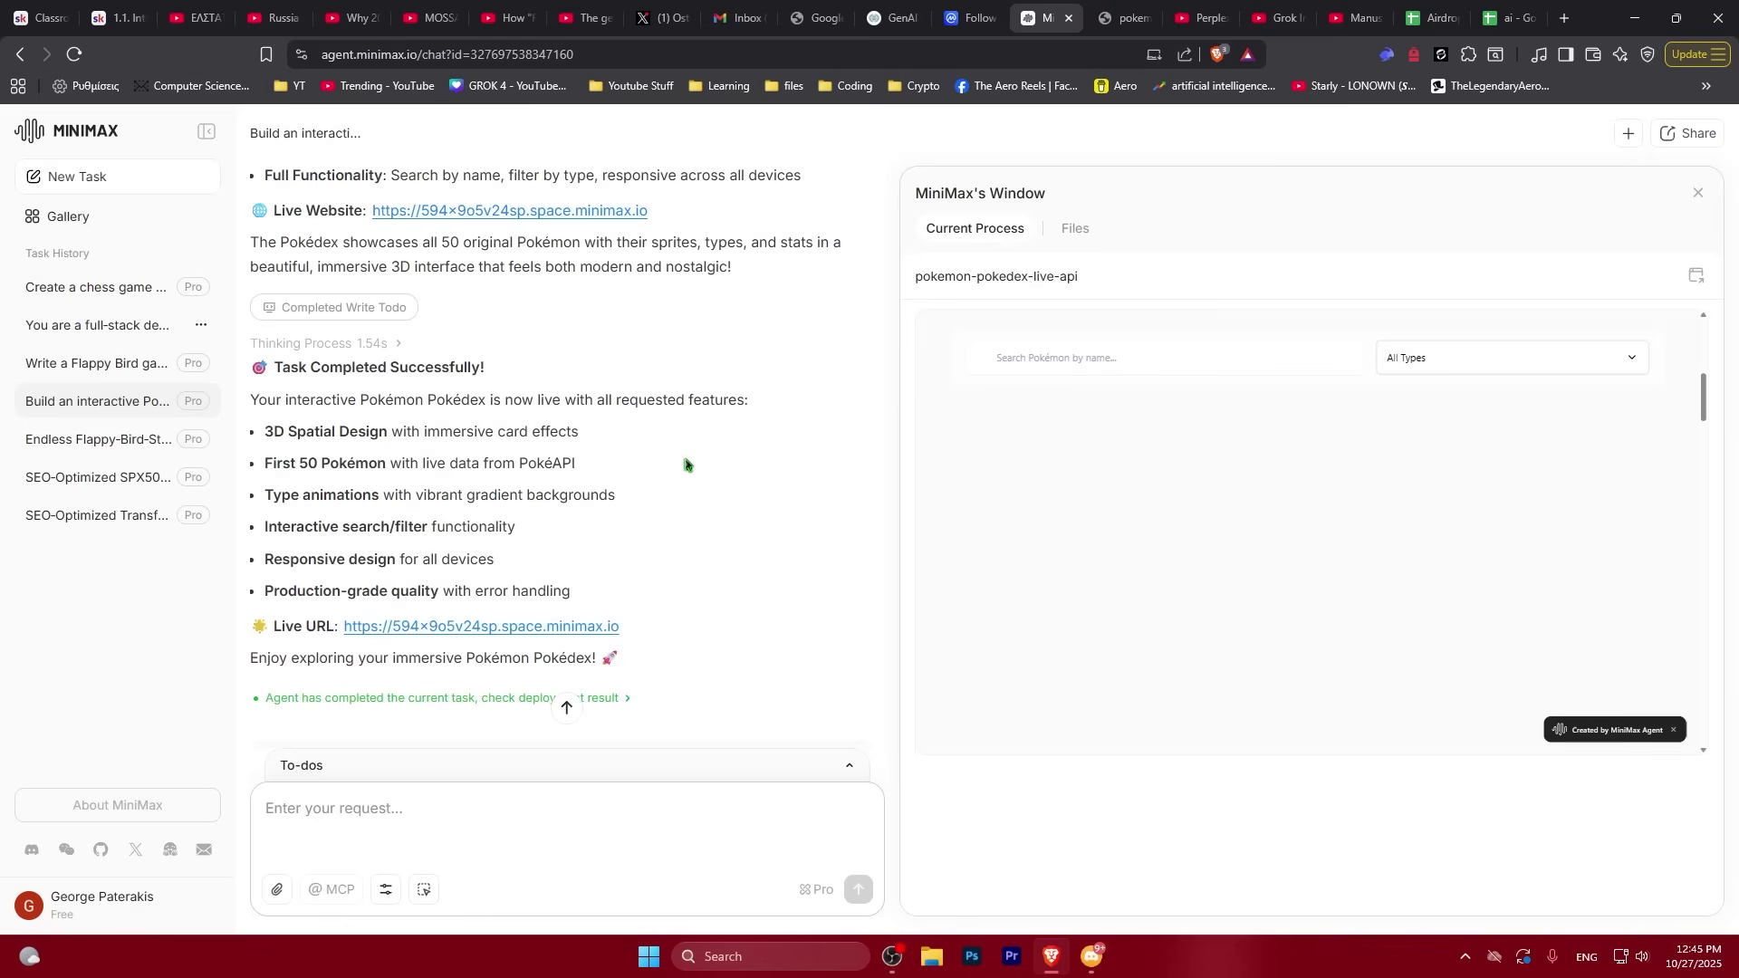